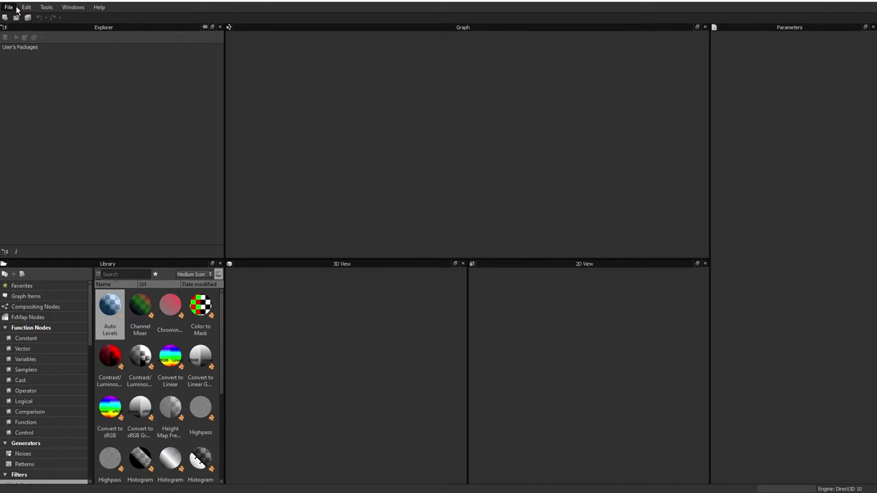
# Start a new Physically Based (Metallic/Roughness) substance with the graph name Pavement.
pyautogui.click(8, 8)
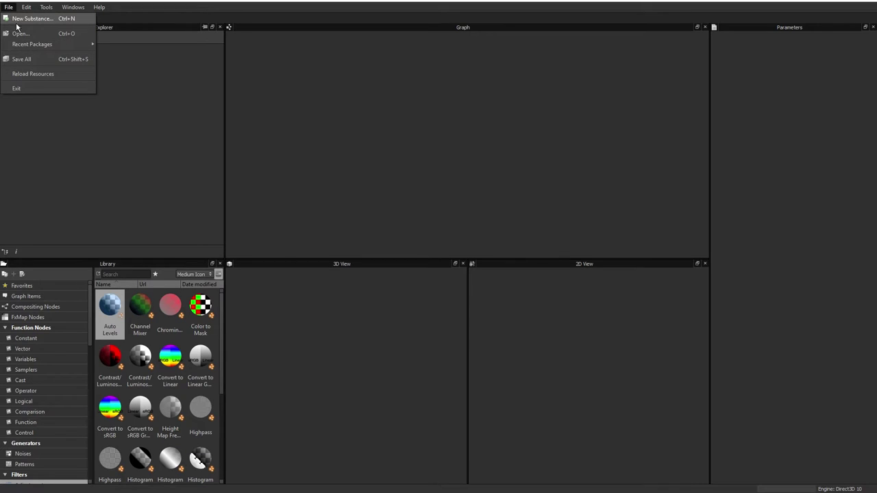
pyautogui.click(21, 24)
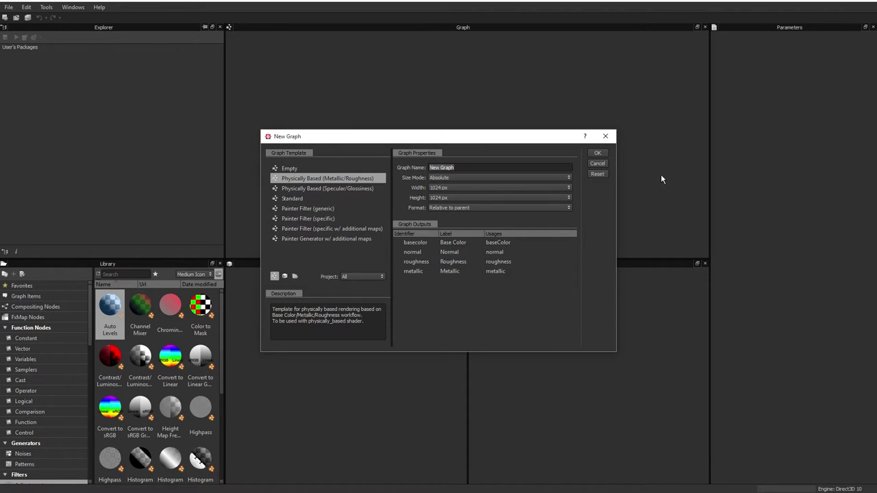
pyautogui.write('Pavement')
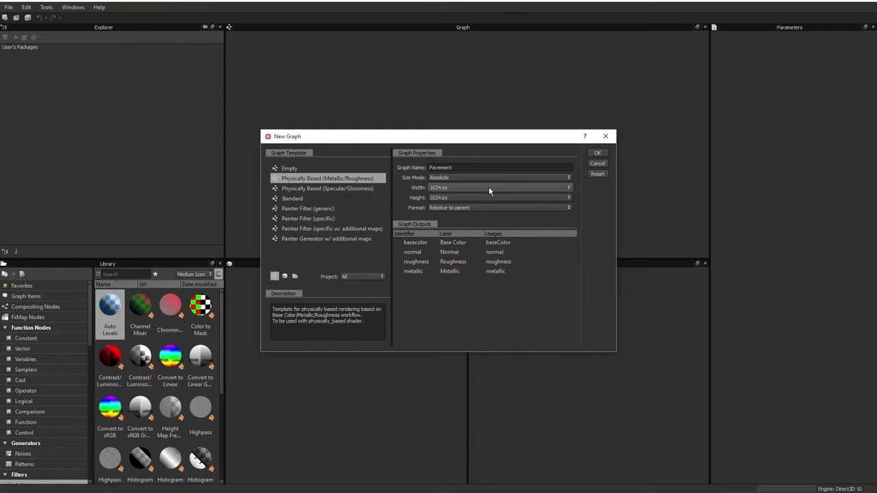
# Create the Pavement graph and switch the 3D preview geometry to a plane.
pyautogui.click(597, 154)
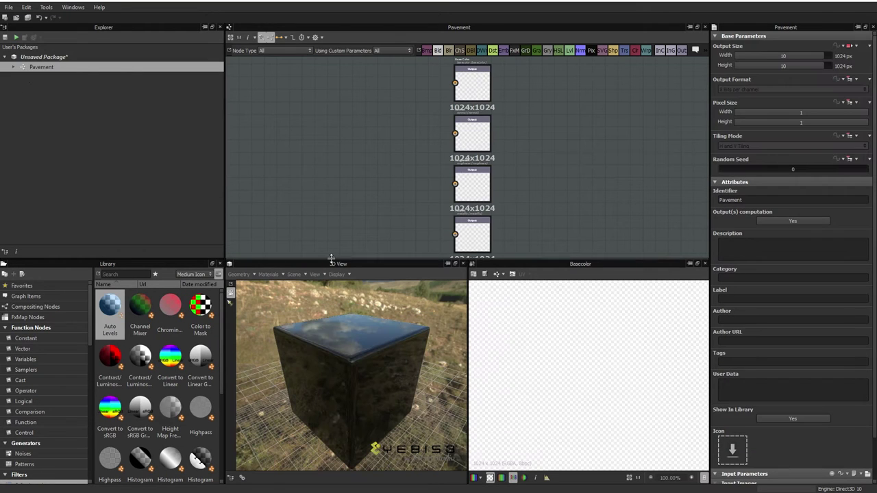
pyautogui.click(238, 274)
pyautogui.moveTo(255, 285)
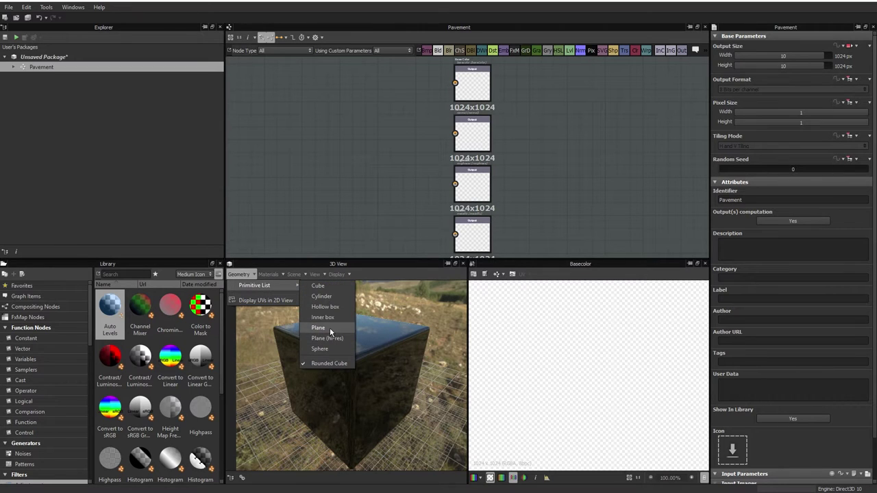
pyautogui.click(318, 327)
pyautogui.moveTo(365, 425)
pyautogui.keyDown('alt'); pyautogui.mouseDown()
pyautogui.moveTo(376, 343)
pyautogui.moveTo(363, 329)
pyautogui.mouseUp(); pyautogui.keyUp('alt')
# Turn off the 3D view grid and widen the preview panel around the plane.
pyautogui.click(336, 274)
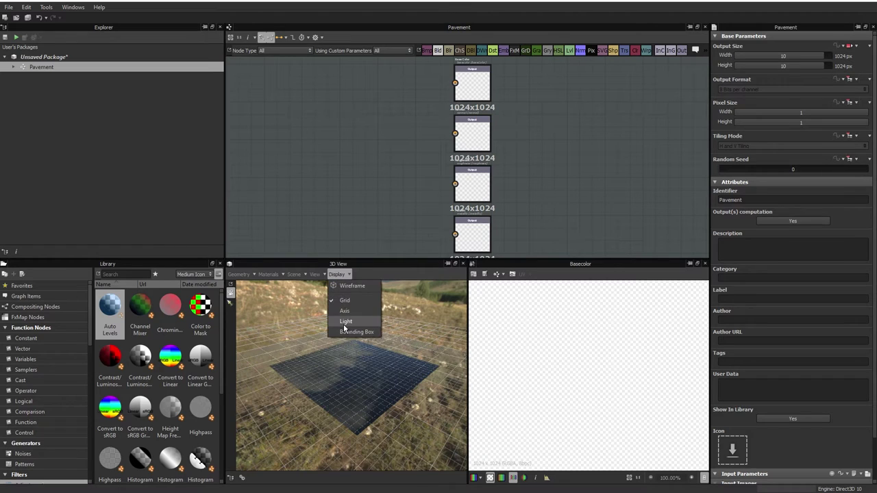
pyautogui.click(352, 306)
pyautogui.moveTo(381, 392)
pyautogui.keyDown('alt'); pyautogui.mouseDown()
pyautogui.moveTo(304, 418)
pyautogui.moveTo(320, 415)
pyautogui.mouseUp(); pyautogui.keyUp('alt')
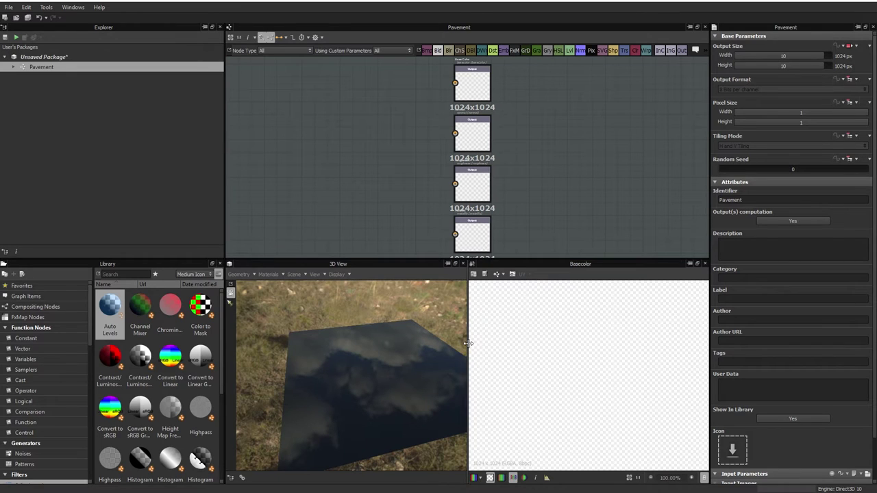
pyautogui.moveTo(469, 349); pyautogui.dragTo(520, 346)
pyautogui.keyDown('alt'); pyautogui.moveTo(363, 378); pyautogui.dragTo(354, 365); pyautogui.keyUp('alt')
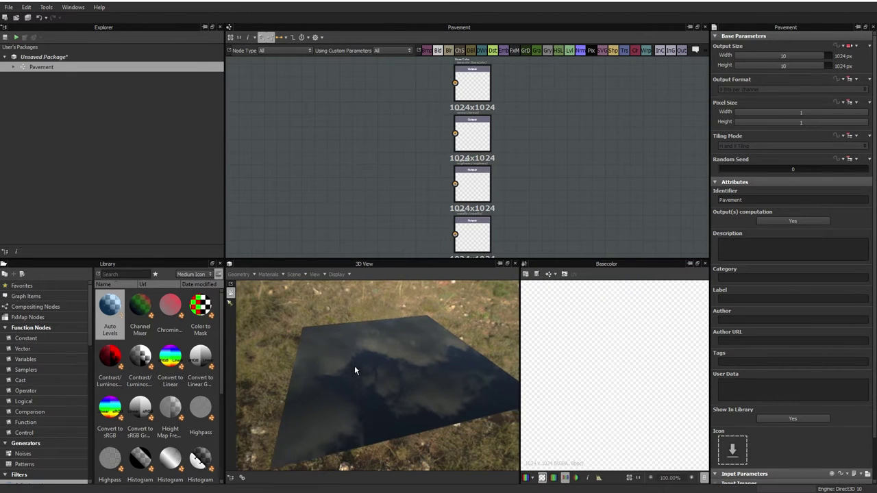
pyautogui.scroll(-2, 432, 153)
pyautogui.moveTo(432, 153); pyautogui.dragTo(510, 136, button='middle')
pyautogui.scroll(1, 509, 136)
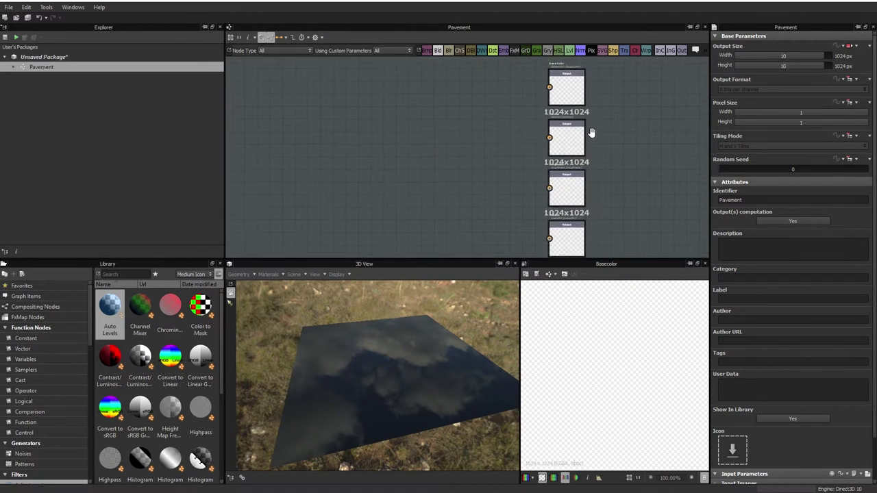
pyautogui.scroll(1, 493, 141)
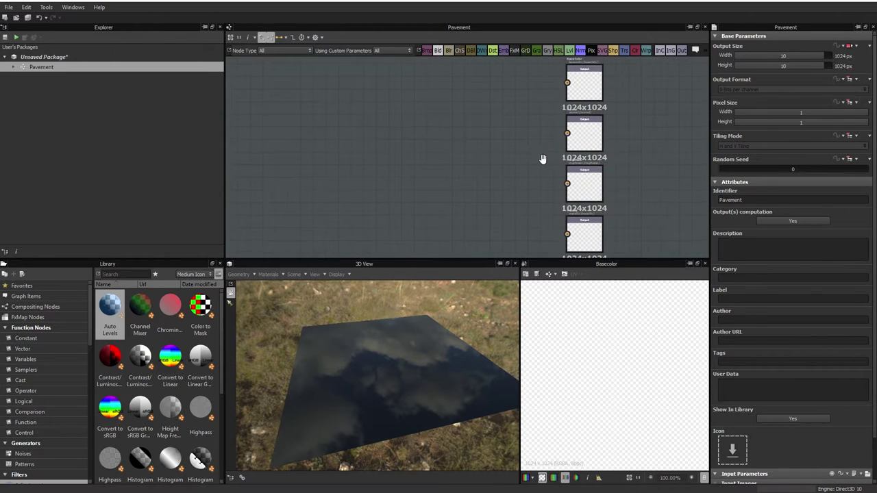
# Drag a Tile Generator from Generators > Patterns into the graph, left of the outputs.
pyautogui.moveTo(541, 159); pyautogui.dragTo(559, 157, button='middle')
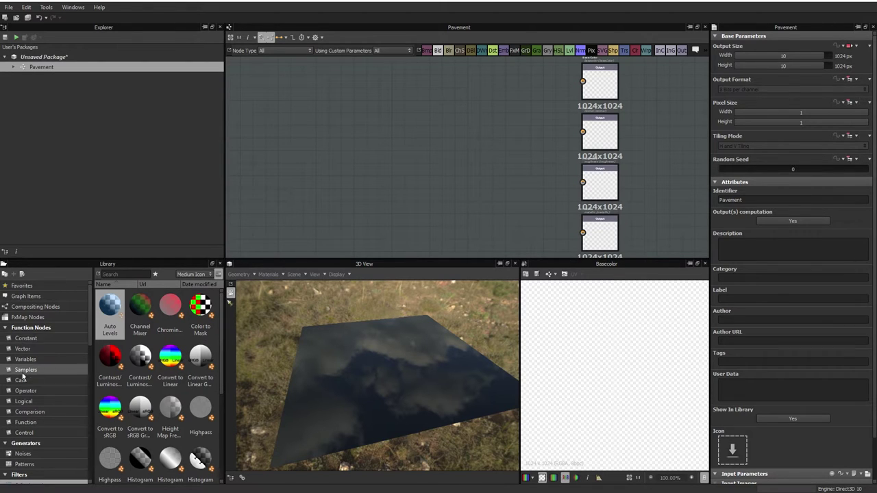
pyautogui.click(6, 328)
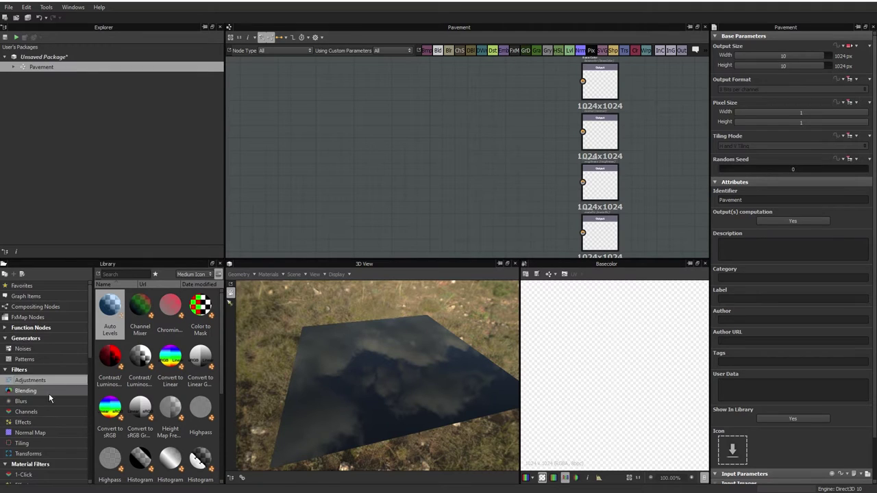
pyautogui.click(30, 359)
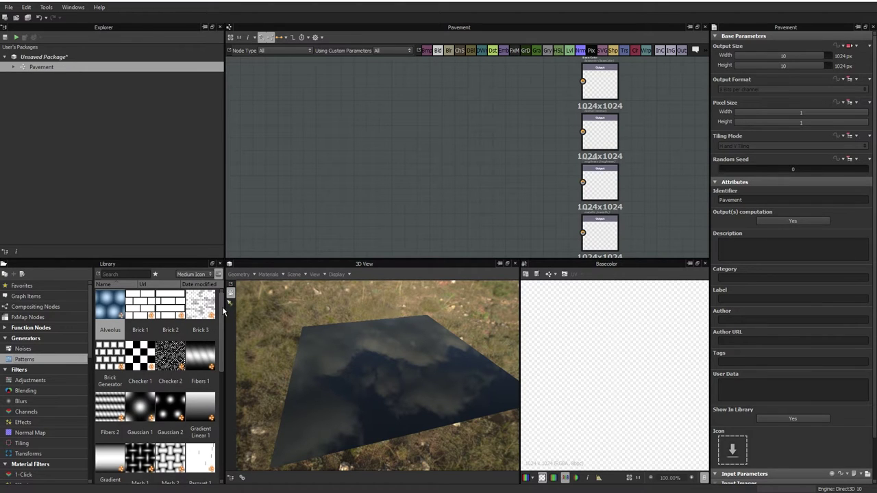
pyautogui.moveTo(220, 312); pyautogui.dragTo(220, 447)
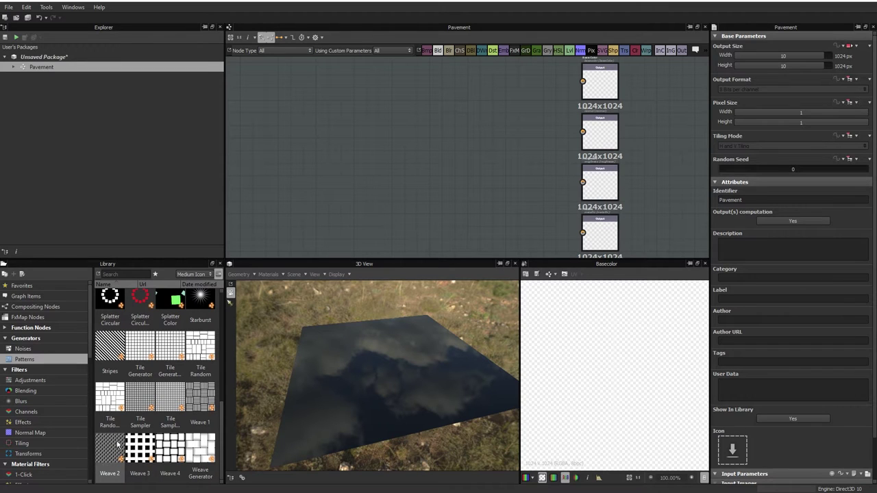
pyautogui.scroll(1, 220, 425)
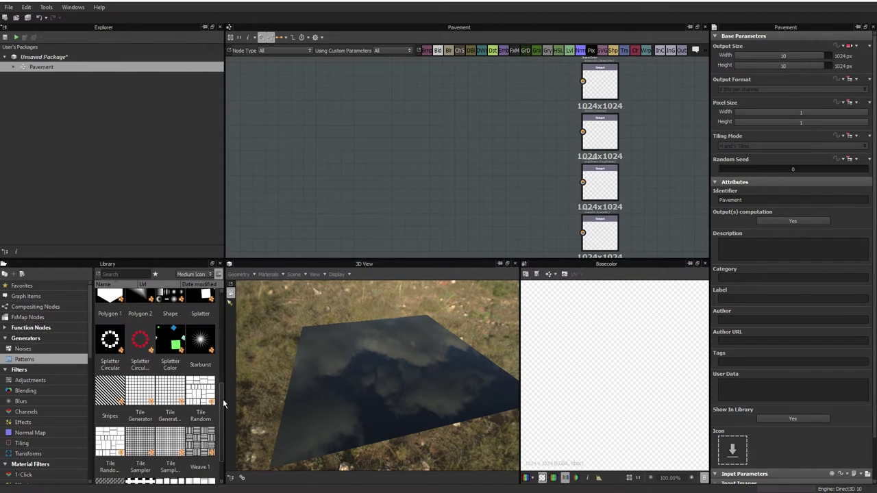
pyautogui.scroll(-1, 118, 472)
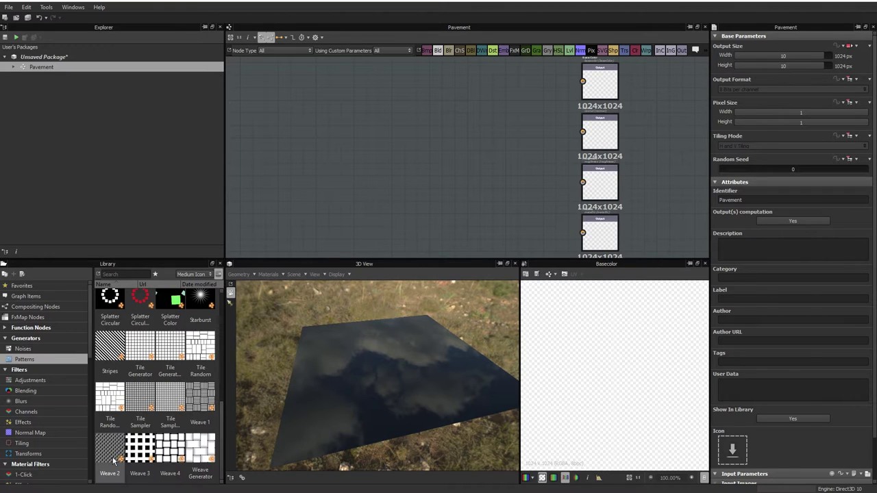
pyautogui.scroll(3, 179, 446)
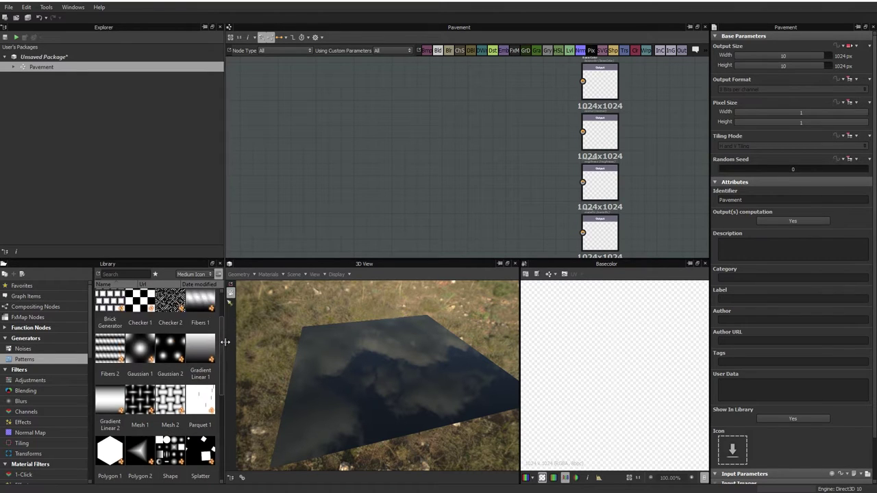
pyautogui.scroll(-3, 206, 393)
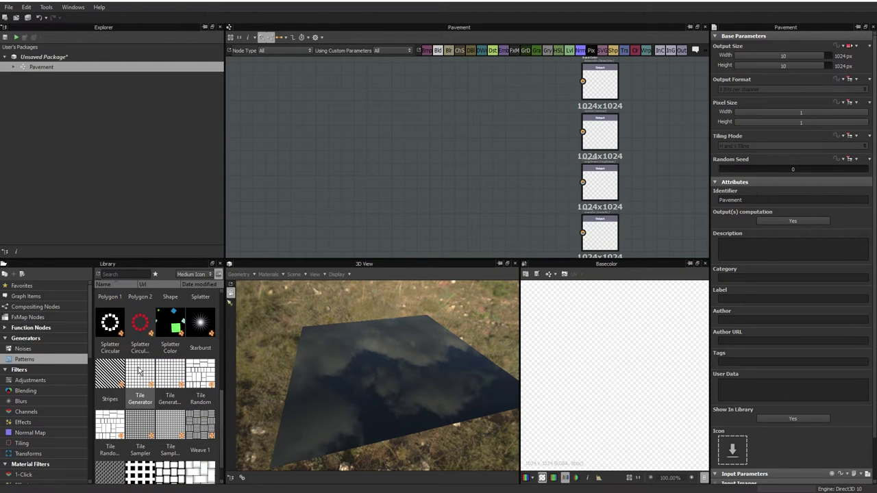
pyautogui.moveTo(141, 373); pyautogui.dragTo(322, 161)
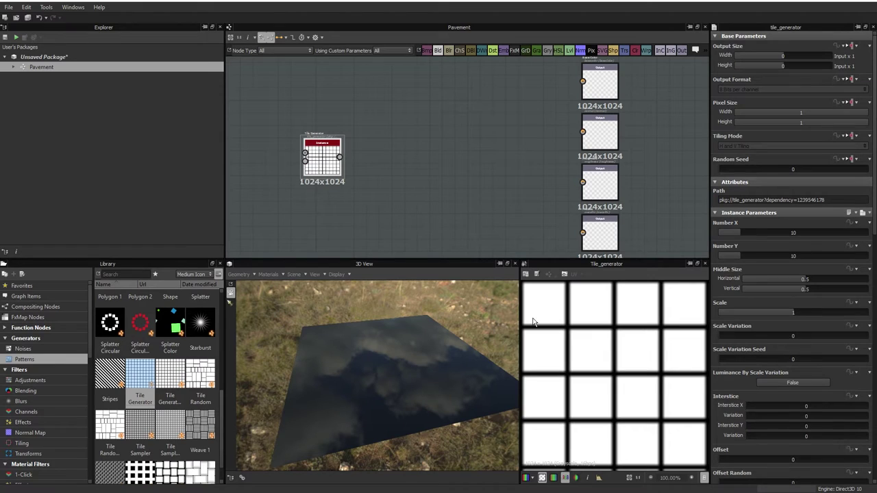
pyautogui.scroll(-3, 572, 329)
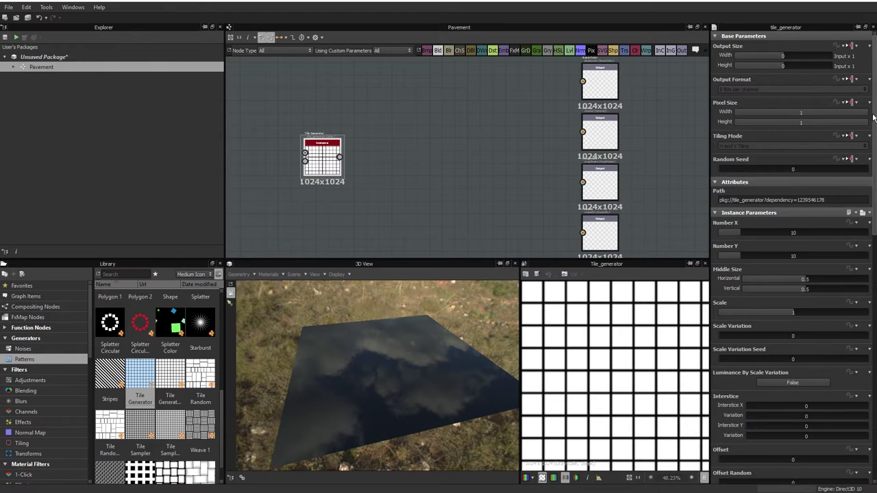
pyautogui.scroll(-2, 866, 116)
pyautogui.scroll(-4, 865, 206)
pyautogui.scroll(-3, 861, 270)
pyautogui.scroll(-5, 862, 271)
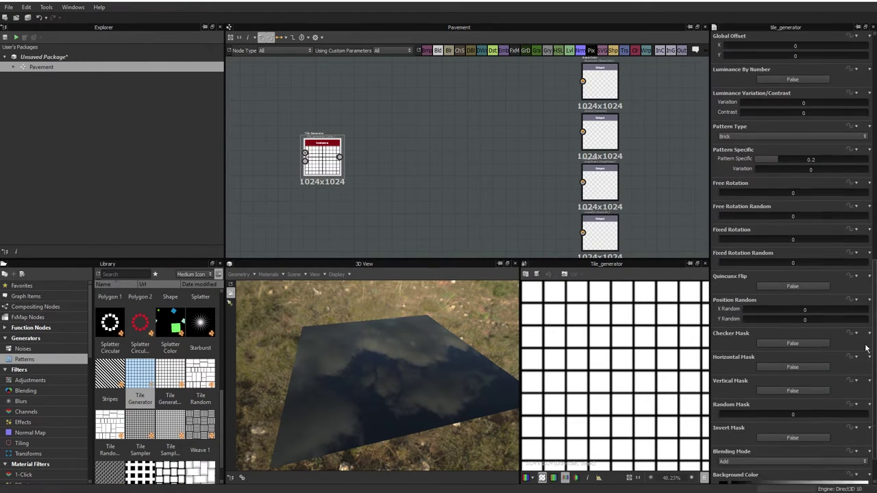
pyautogui.scroll(-1, 865, 364)
pyautogui.scroll(3, 865, 364)
pyautogui.scroll(3, 865, 364)
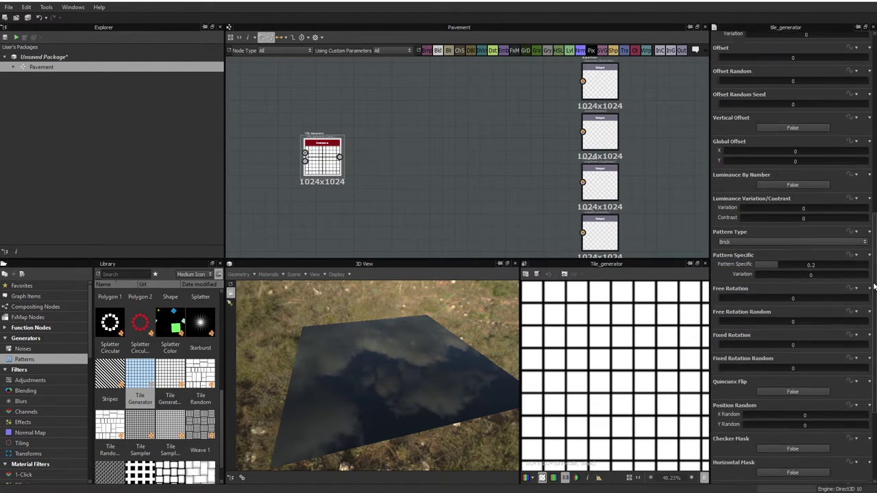
pyautogui.scroll(3, 865, 364)
pyautogui.scroll(3, 865, 365)
pyautogui.scroll(2, 865, 365)
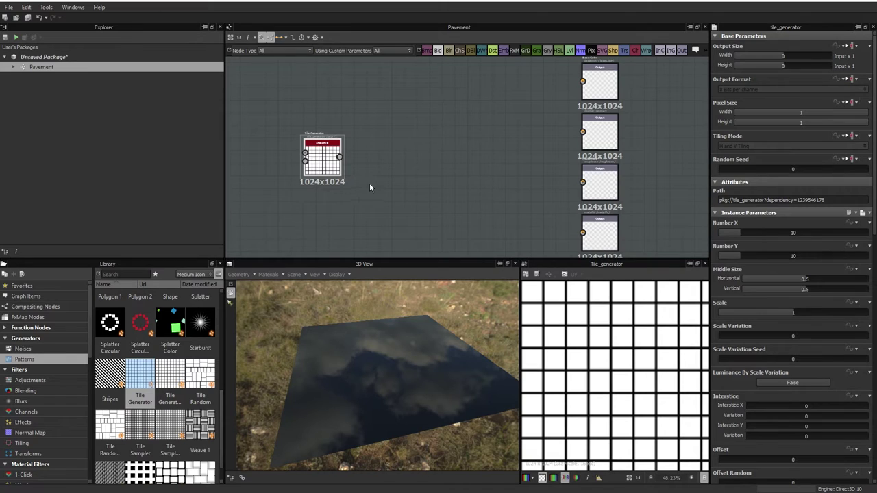
pyautogui.click(305, 150)
pyautogui.press('f')
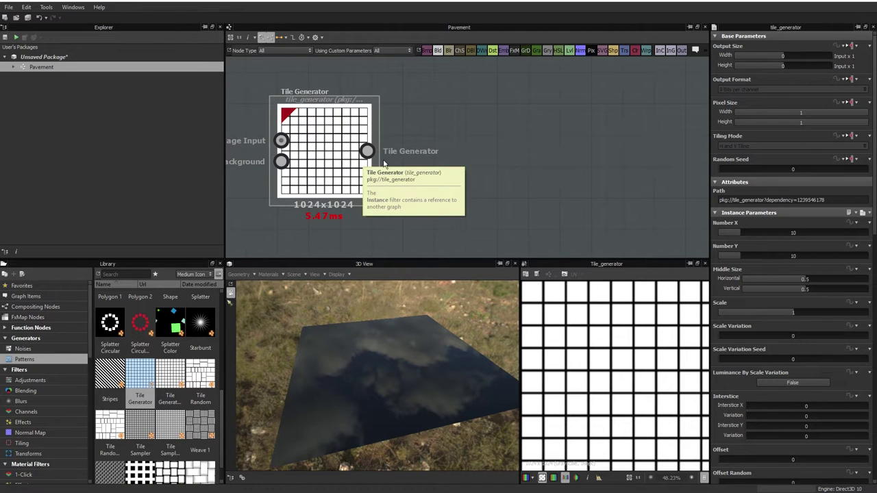
pyautogui.scroll(-3, 383, 165)
pyautogui.moveTo(477, 171); pyautogui.dragTo(428, 172, button='middle')
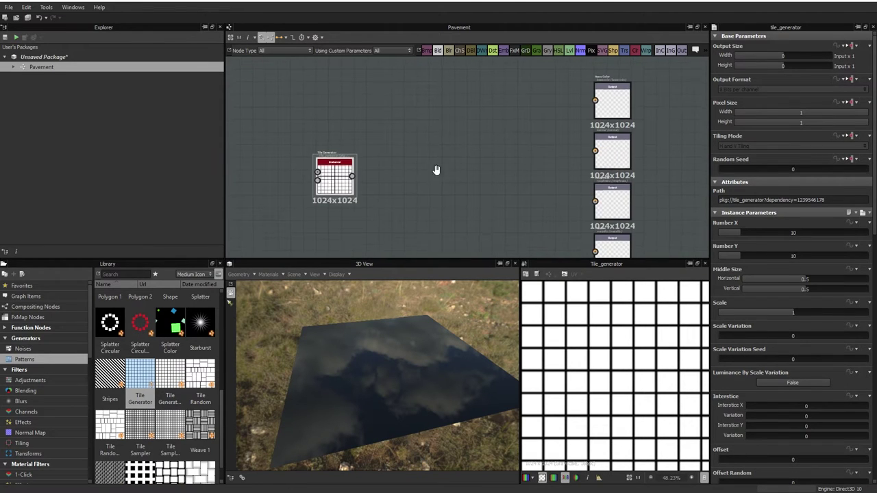
# Add a Gradient Map node linking the Tile Generator to the Base Color output.
pyautogui.press('space')
pyautogui.write('gra')
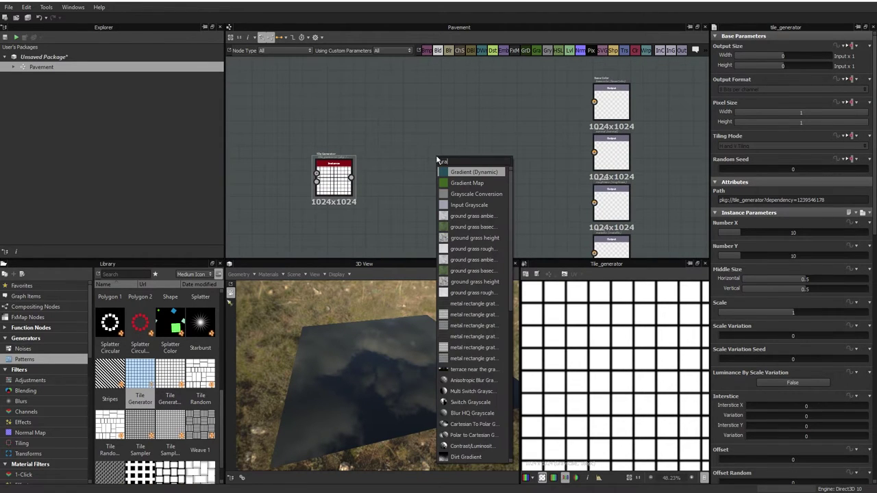
pyautogui.write('d')
pyautogui.press('Down')
pyautogui.press('Return')
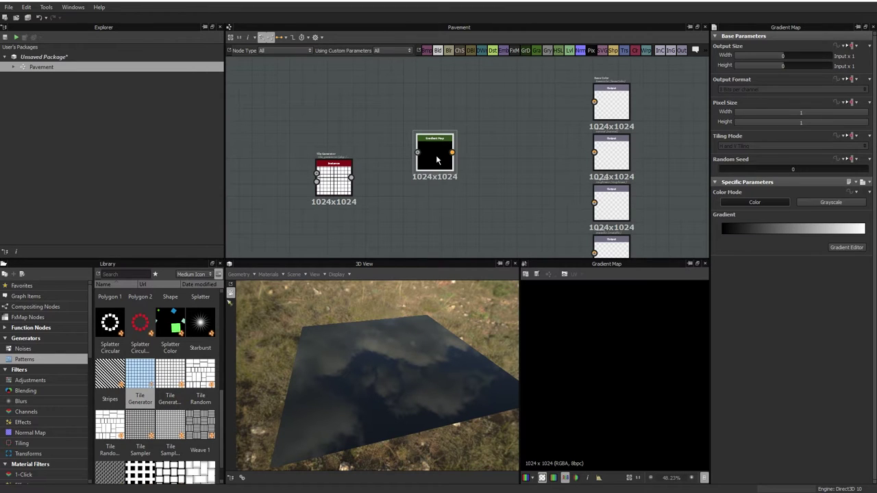
pyautogui.scroll(1, 436, 158)
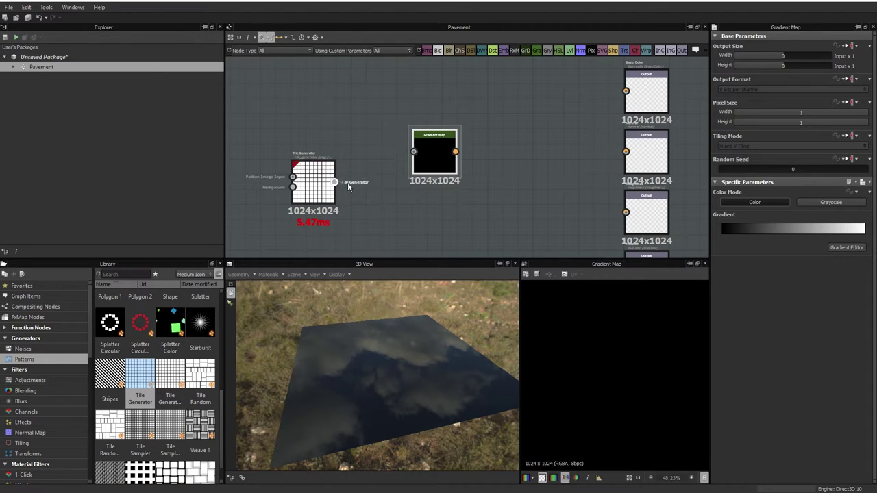
pyautogui.moveTo(334, 181)
pyautogui.mouseDown()
pyautogui.moveTo(413, 152)
pyautogui.moveTo(420, 158)
pyautogui.mouseUp()
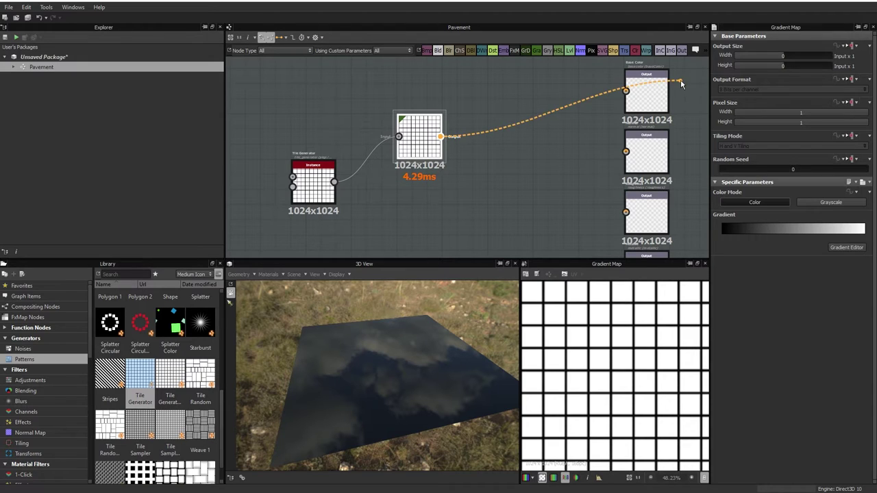
pyautogui.moveTo(440, 136); pyautogui.dragTo(625, 91)
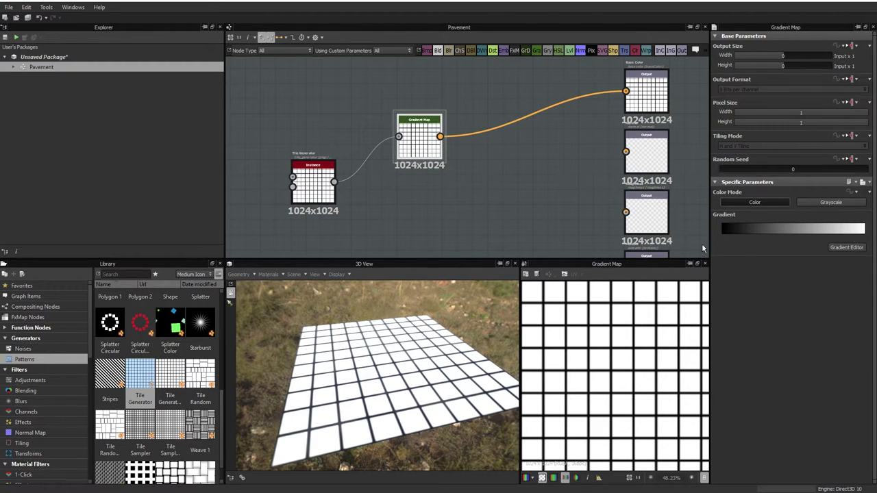
# Set the gradient's left key to mid grey for the grout.
pyautogui.click(846, 247)
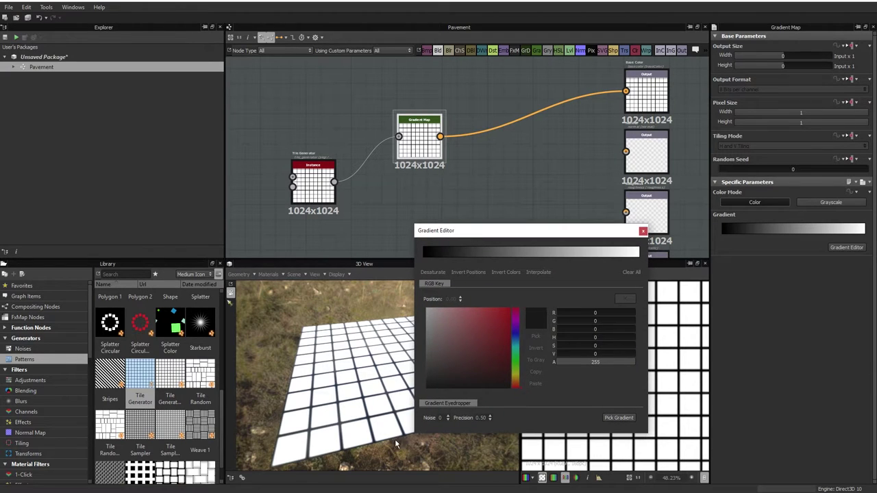
pyautogui.click(424, 254)
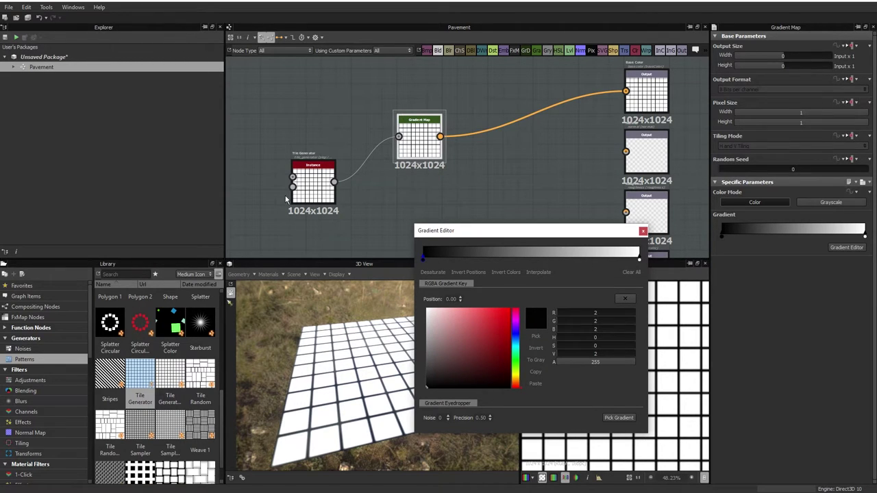
pyautogui.scroll(3, 287, 199)
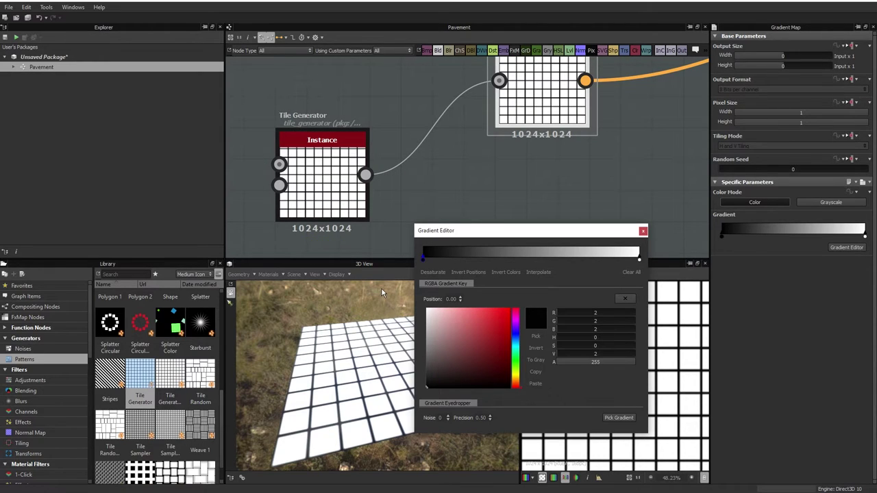
pyautogui.moveTo(431, 363)
pyautogui.mouseDown()
pyautogui.moveTo(421, 355)
pyautogui.moveTo(429, 352)
pyautogui.mouseUp()
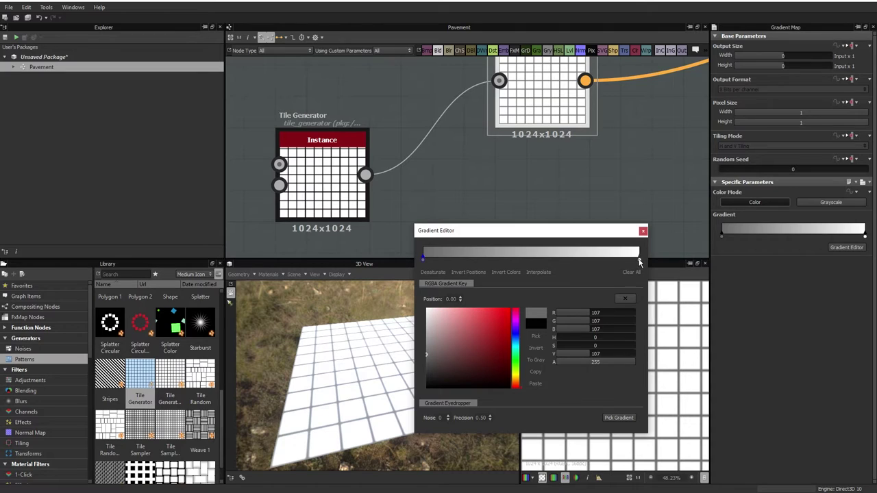
# Make the gradient's right key a bright blue for the tiles and close the editor.
pyautogui.click(639, 261)
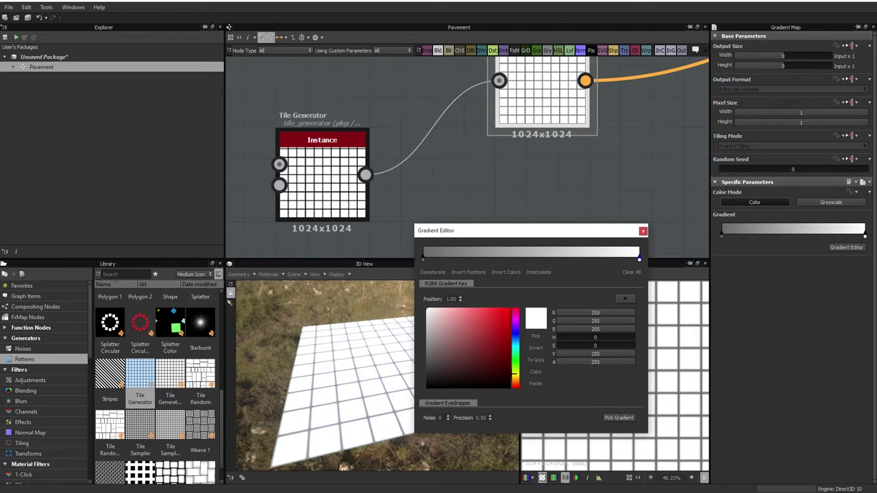
pyautogui.click(515, 347)
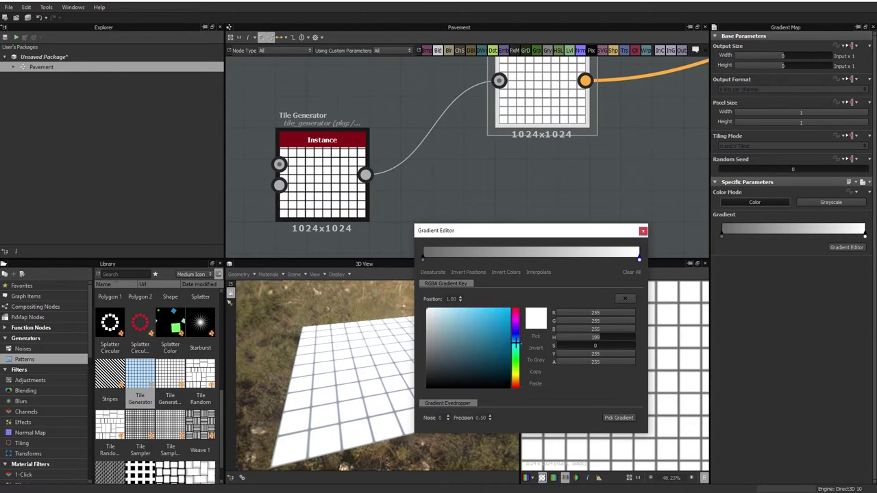
pyautogui.click(490, 339)
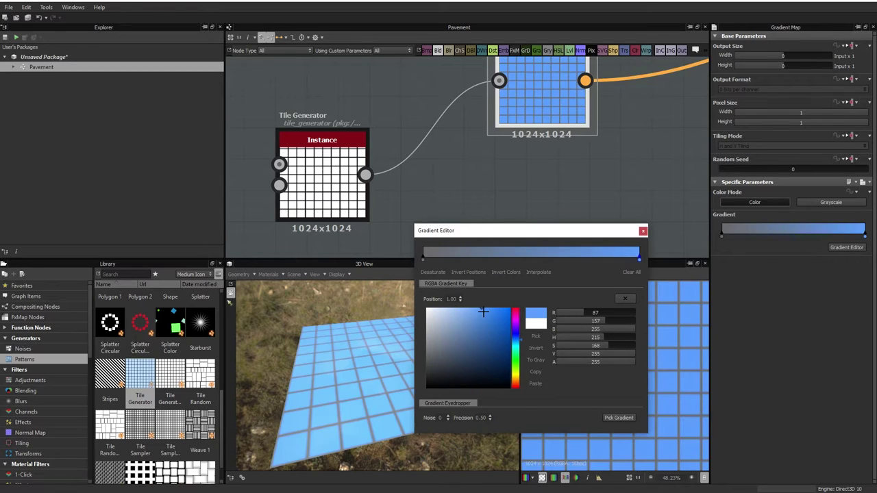
pyautogui.click(492, 320)
pyautogui.moveTo(492, 319); pyautogui.dragTo(492, 318)
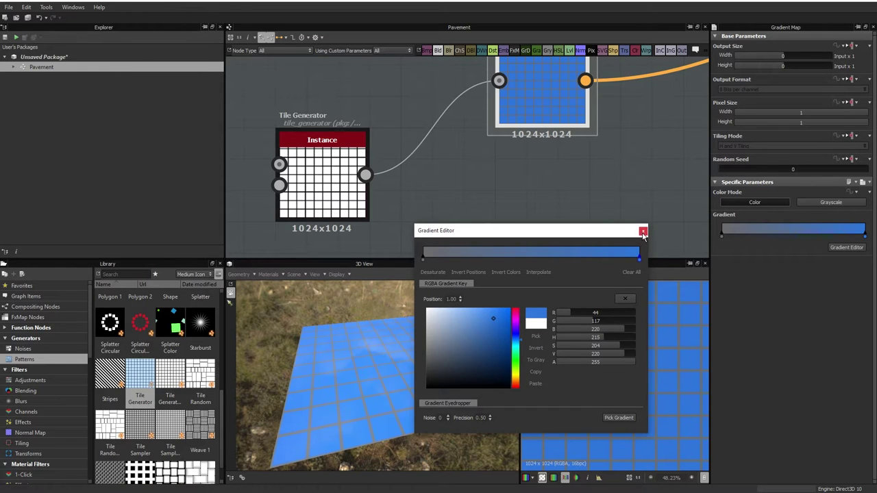
pyautogui.click(643, 231)
pyautogui.moveTo(339, 417)
pyautogui.mouseDown()
pyautogui.moveTo(522, 387)
pyautogui.moveTo(396, 396)
pyautogui.moveTo(386, 383)
pyautogui.moveTo(392, 401)
pyautogui.mouseUp()
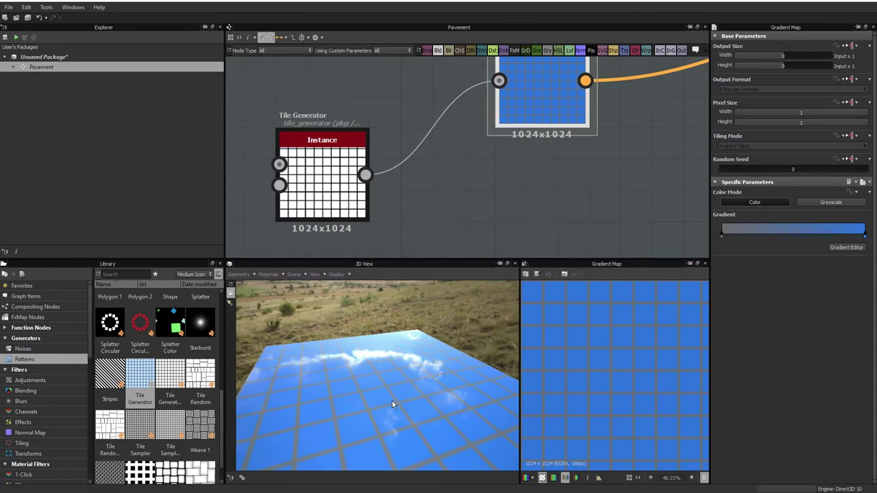
# Add a Normal node fed by the Tile Generator, placed below the Gradient Map.
pyautogui.scroll(-3, 546, 170)
pyautogui.moveTo(560, 205); pyautogui.dragTo(432, 179, button='middle')
pyautogui.press('space')
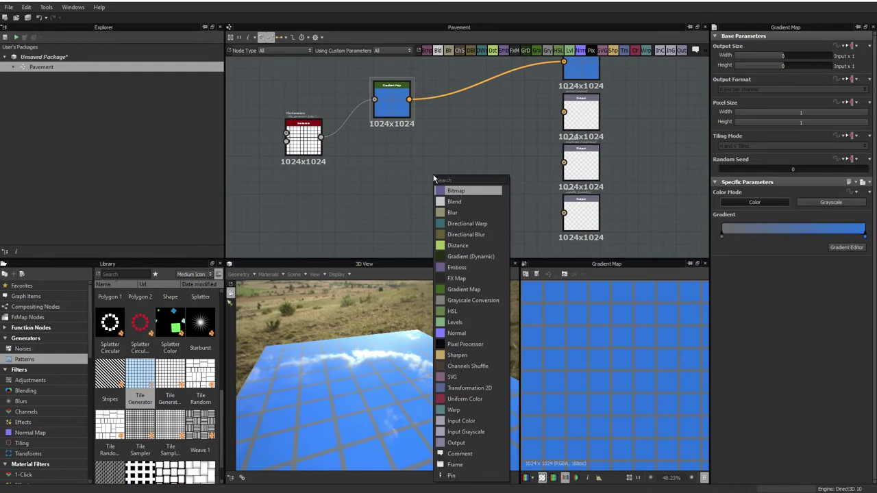
pyautogui.write('nor')
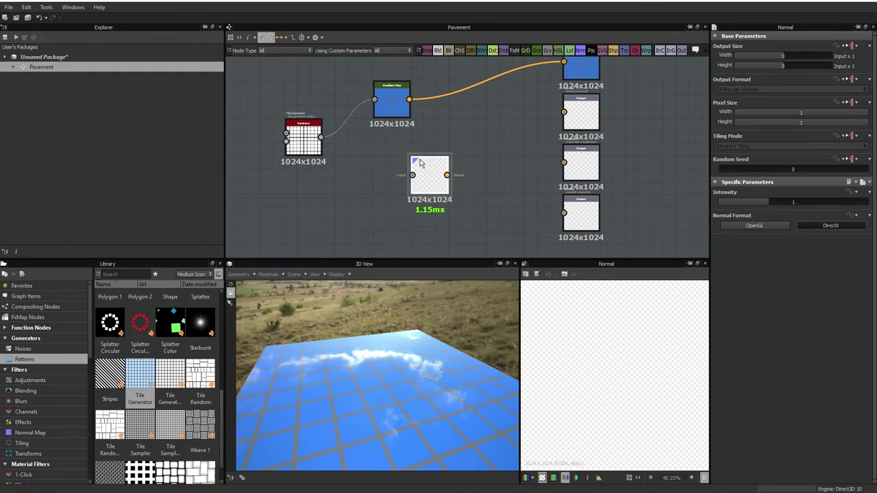
pyautogui.scroll(1, 432, 174)
pyautogui.moveTo(433, 174); pyautogui.dragTo(412, 172)
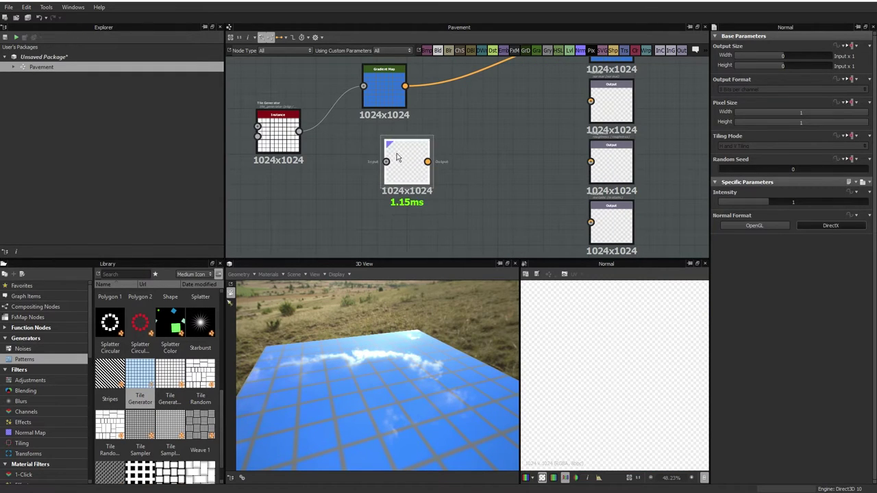
pyautogui.scroll(1, 411, 168)
pyautogui.moveTo(279, 127); pyautogui.dragTo(394, 166)
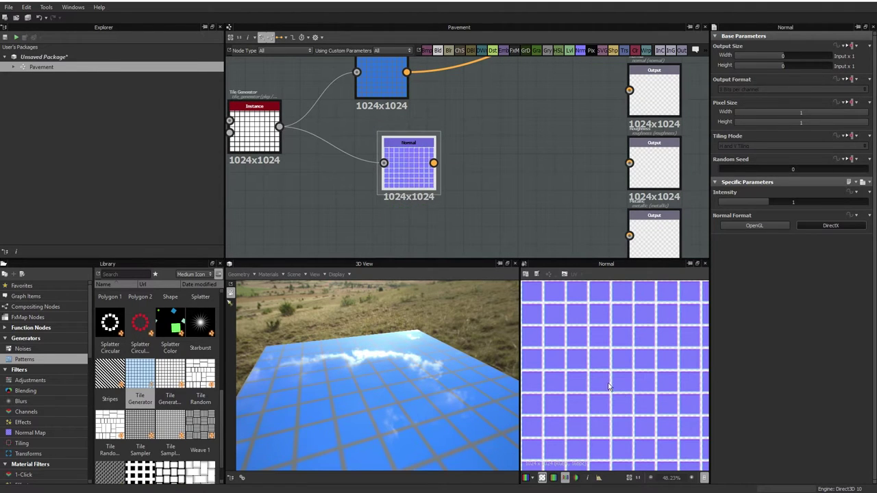
pyautogui.moveTo(409, 169); pyautogui.dragTo(388, 156)
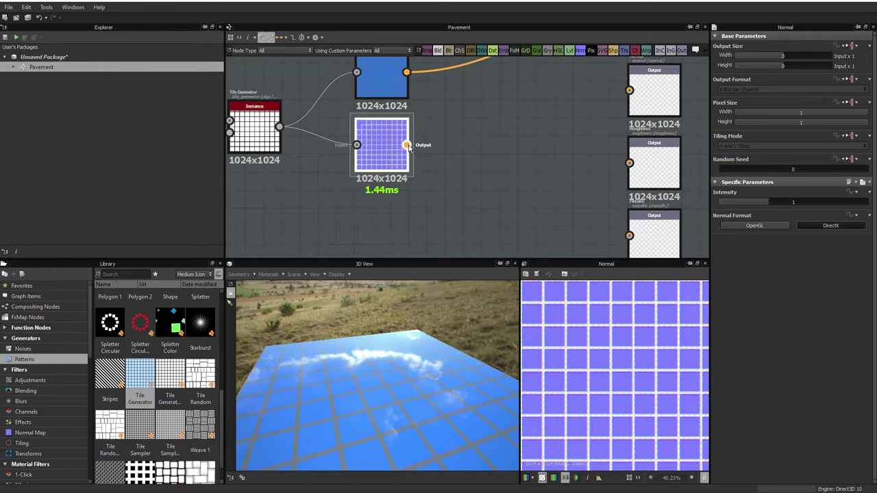
# Connect the Normal node to the normal output and lower its Intensity to 0.36.
pyautogui.moveTo(408, 147)
pyautogui.mouseDown()
pyautogui.moveTo(553, 129)
pyautogui.moveTo(629, 89)
pyautogui.mouseUp()
pyautogui.moveTo(349, 446)
pyautogui.mouseDown()
pyautogui.moveTo(395, 439)
pyautogui.moveTo(360, 431)
pyautogui.moveTo(372, 415)
pyautogui.moveTo(356, 425)
pyautogui.moveTo(376, 425)
pyautogui.moveTo(383, 407)
pyautogui.mouseUp()
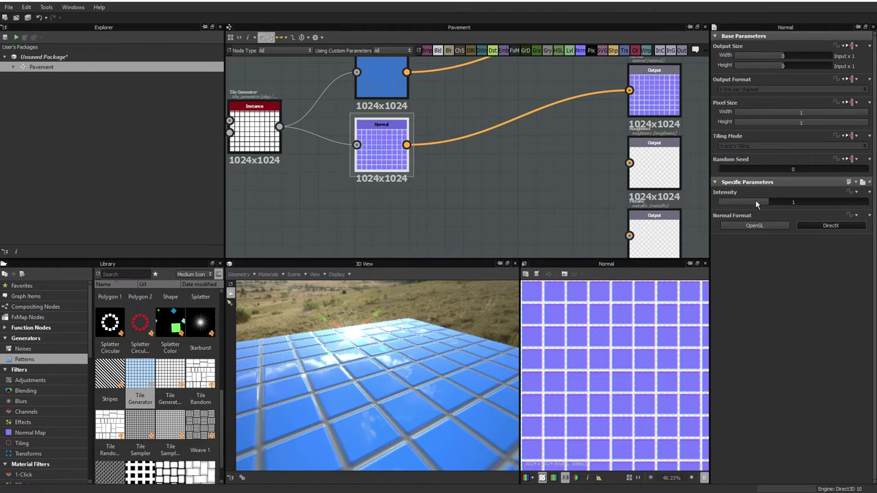
pyautogui.moveTo(760, 199)
pyautogui.mouseDown()
pyautogui.moveTo(736, 202)
pyautogui.moveTo(768, 199)
pyautogui.mouseUp()
pyautogui.scroll(-1, 464, 207)
pyautogui.moveTo(323, 418)
pyautogui.mouseDown()
pyautogui.moveTo(343, 418)
pyautogui.moveTo(315, 423)
pyautogui.moveTo(361, 385)
pyautogui.moveTo(291, 393)
pyautogui.moveTo(282, 411)
pyautogui.moveTo(359, 402)
pyautogui.moveTo(307, 412)
pyautogui.moveTo(248, 397)
pyautogui.mouseUp()
# Line up the Gradient Map and Normal nodes with their outputs.
pyautogui.scroll(-2, 501, 97)
pyautogui.scroll(-2, 497, 137)
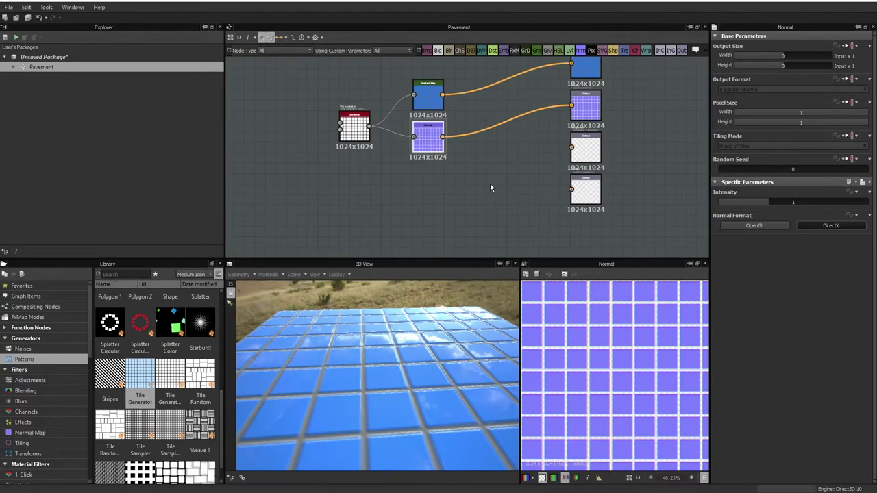
pyautogui.moveTo(490, 187); pyautogui.dragTo(479, 176, button='middle')
pyautogui.moveTo(350, 124); pyautogui.dragTo(336, 134)
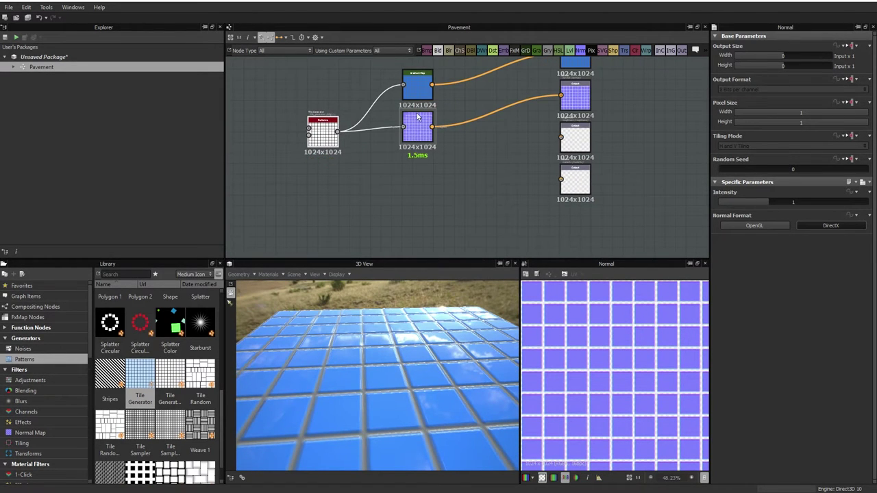
pyautogui.moveTo(417, 118); pyautogui.dragTo(407, 182, button='middle')
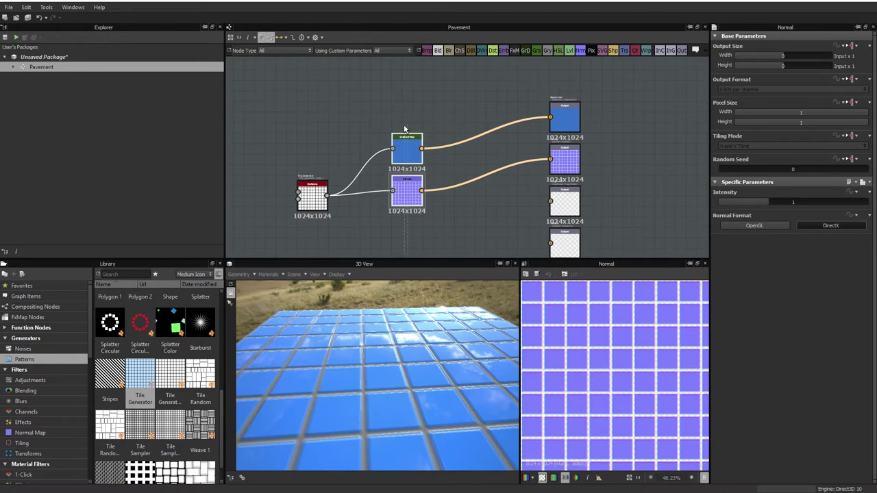
pyautogui.moveTo(407, 156); pyautogui.dragTo(417, 125)
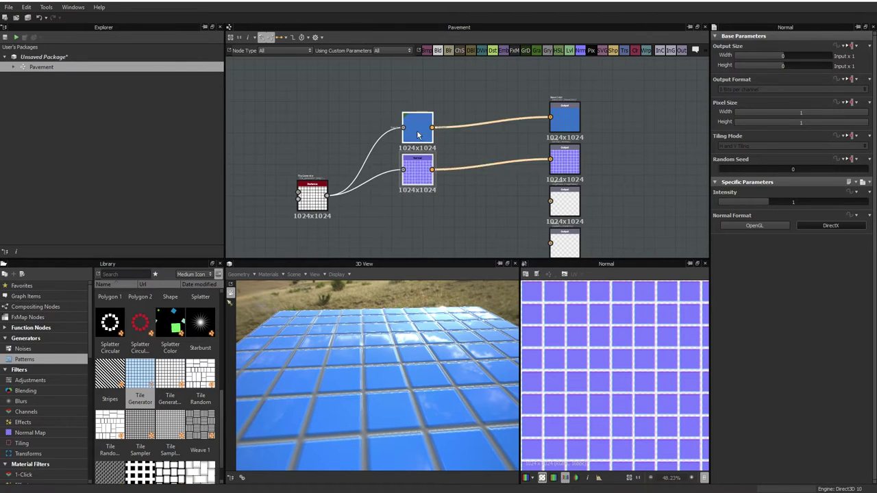
pyautogui.click(422, 214)
# Add a Levels node fed by the Tile Generator.
pyautogui.press('space')
pyautogui.write('level')
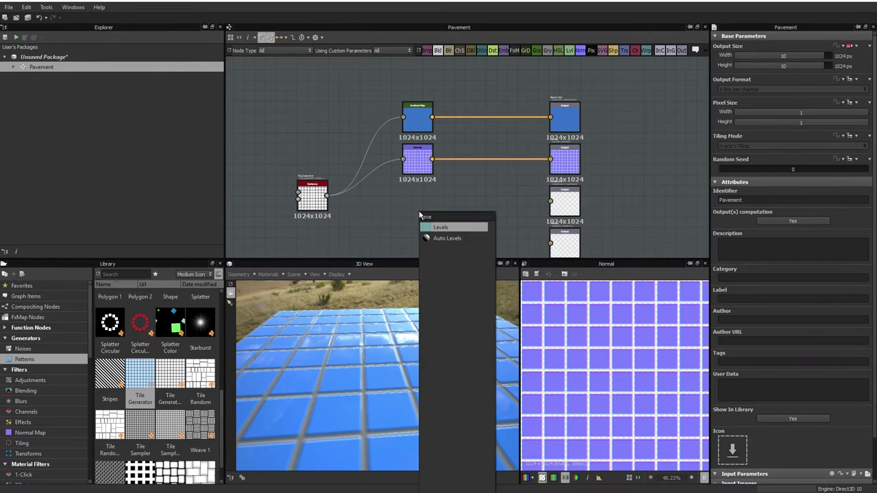
pyautogui.press('Return')
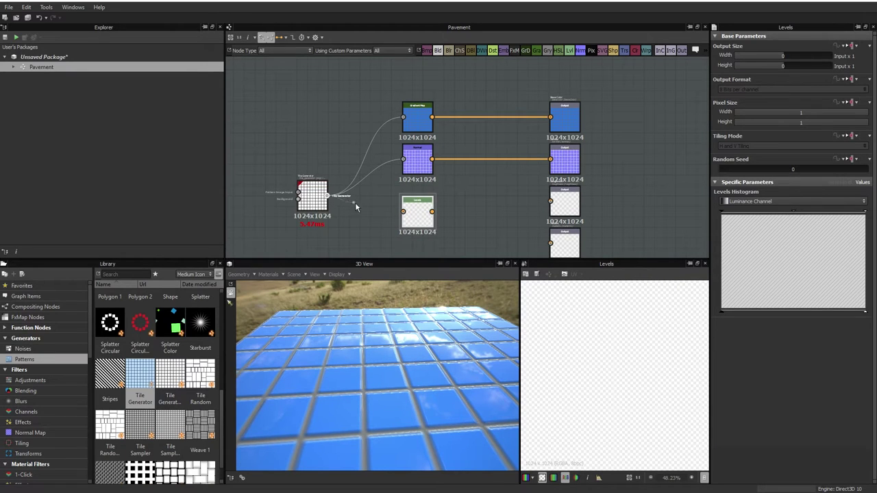
pyautogui.moveTo(356, 207); pyautogui.dragTo(403, 211)
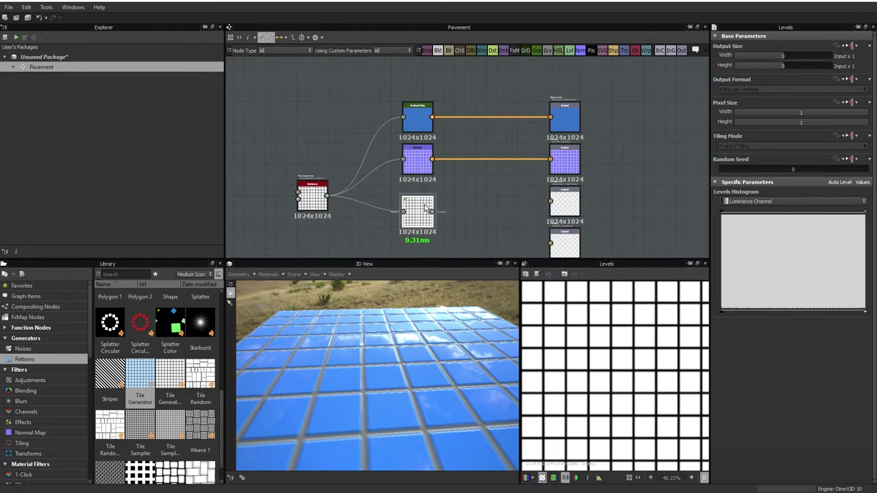
pyautogui.scroll(2, 428, 211)
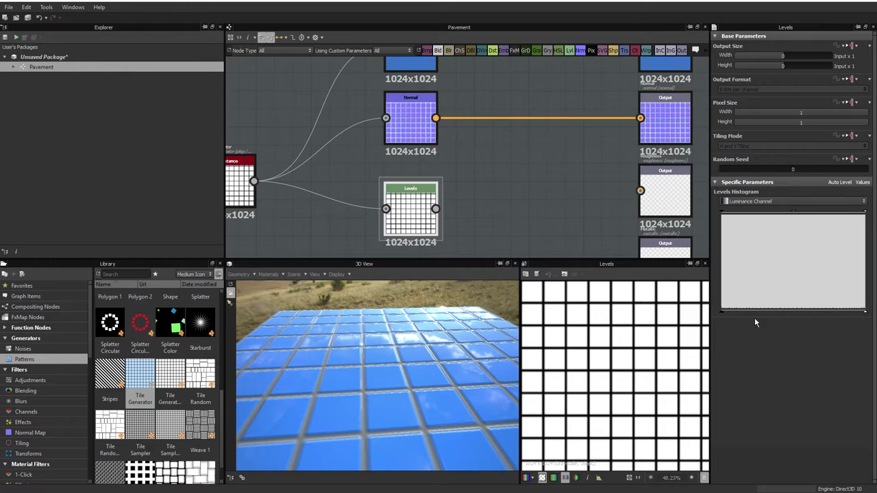
# Drag the Levels input sliders to invert it into black tiles with white grout.
pyautogui.moveTo(388, 384)
pyautogui.mouseDown()
pyautogui.moveTo(382, 396)
pyautogui.moveTo(365, 351)
pyautogui.mouseUp()
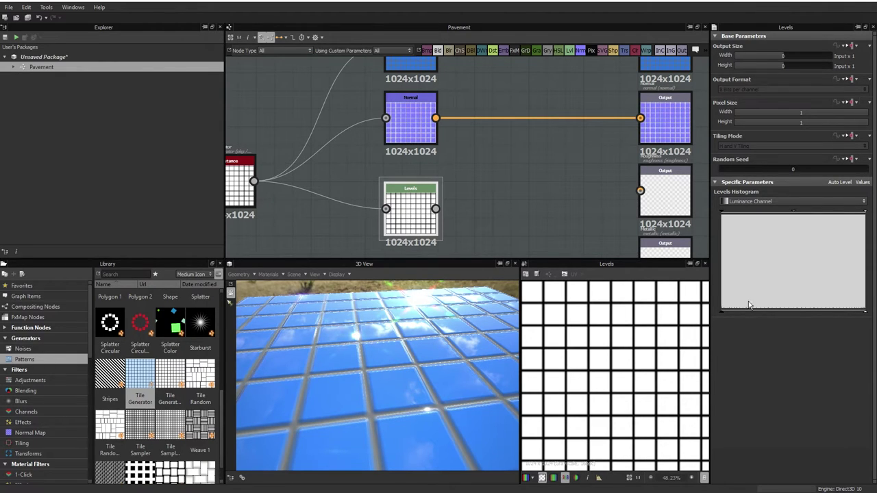
pyautogui.moveTo(721, 314); pyautogui.dragTo(838, 313)
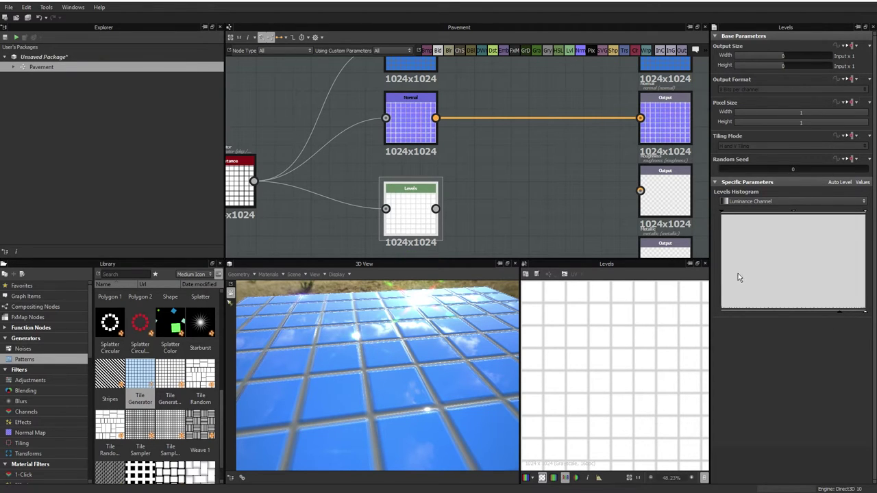
pyautogui.moveTo(866, 313); pyautogui.dragTo(734, 316)
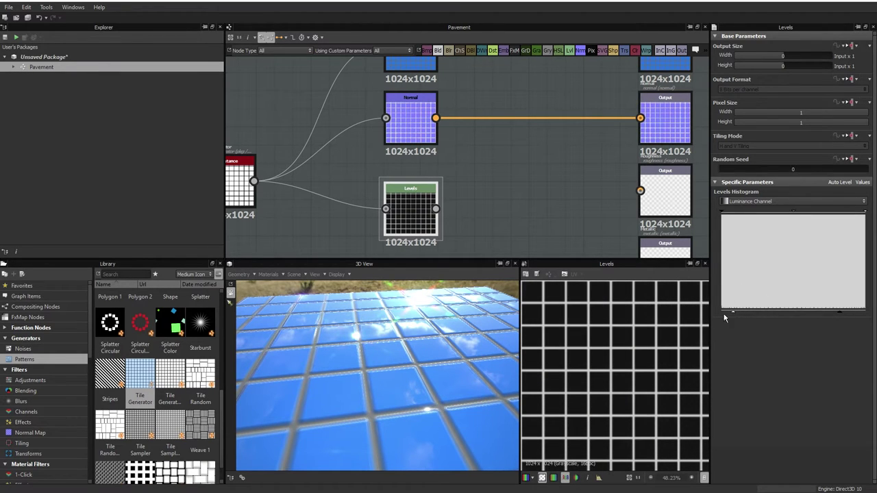
pyautogui.moveTo(733, 311); pyautogui.dragTo(732, 310)
# Wire the Levels result into the empty roughness output.
pyautogui.moveTo(436, 209); pyautogui.dragTo(683, 198)
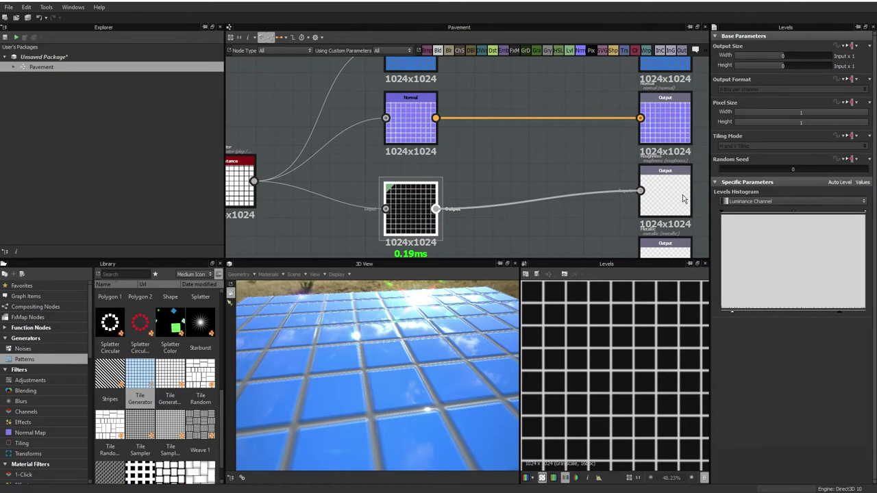
pyautogui.moveTo(349, 326)
pyautogui.mouseDown()
pyautogui.moveTo(363, 366)
pyautogui.moveTo(363, 355)
pyautogui.moveTo(461, 427)
pyautogui.moveTo(396, 424)
pyautogui.moveTo(378, 381)
pyautogui.moveTo(404, 375)
pyautogui.moveTo(408, 356)
pyautogui.mouseUp()
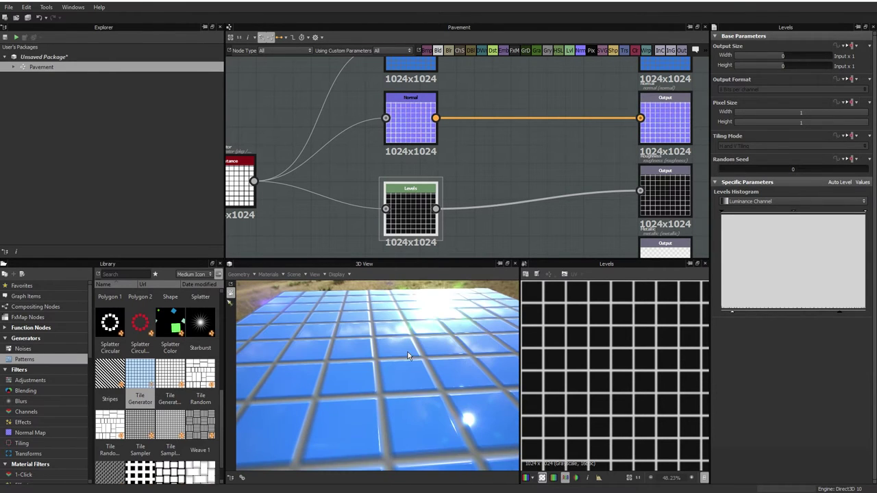
pyautogui.moveTo(366, 387); pyautogui.dragTo(378, 389)
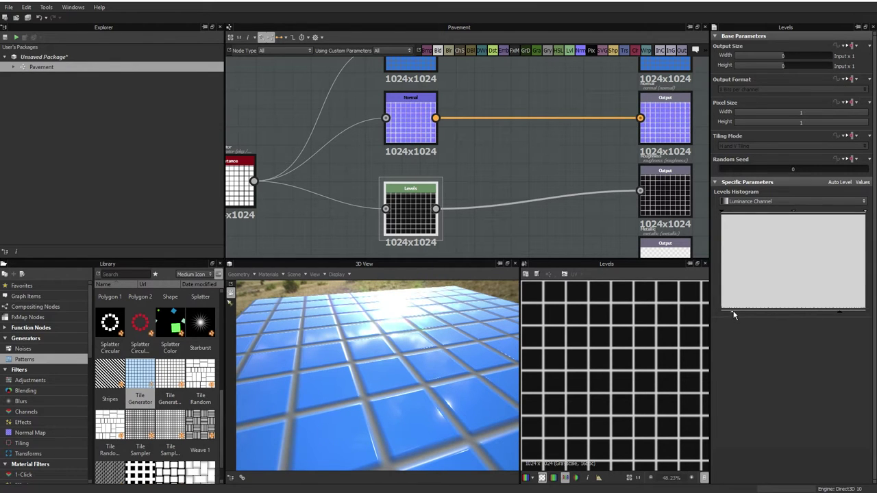
# Lift the Levels dark tones slightly and align the Levels node with its output.
pyautogui.moveTo(732, 315)
pyautogui.mouseDown()
pyautogui.moveTo(752, 315)
pyautogui.moveTo(723, 315)
pyautogui.moveTo(730, 314)
pyautogui.mouseUp()
pyautogui.press('f')
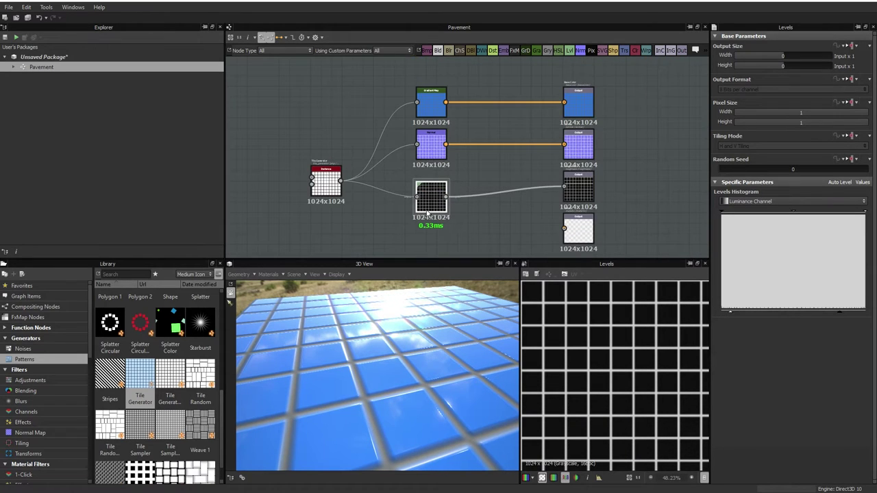
pyautogui.moveTo(427, 213); pyautogui.dragTo(430, 204)
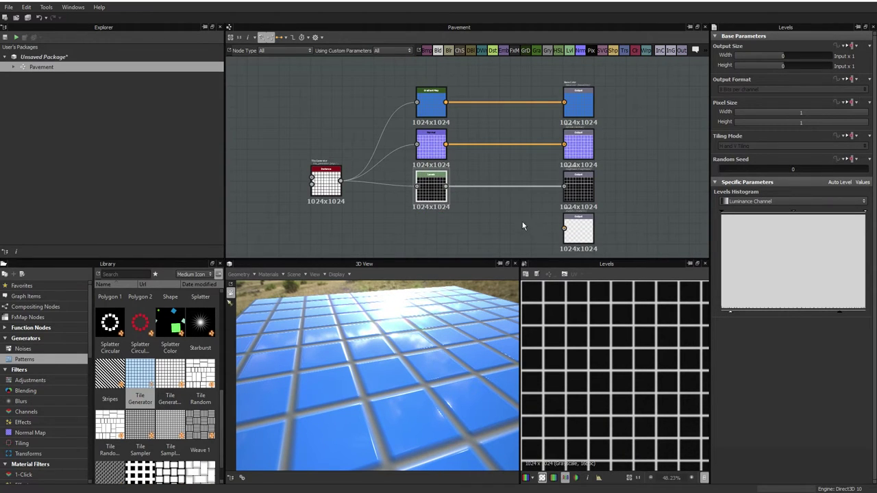
pyautogui.press('f')
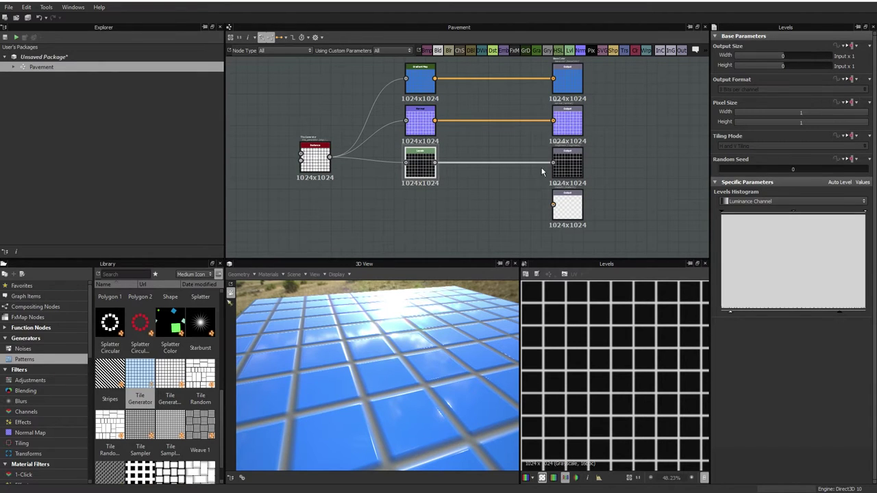
# Add a black Uniform Color node and connect it to the bottom output.
pyautogui.press('space')
pyautogui.write('n')
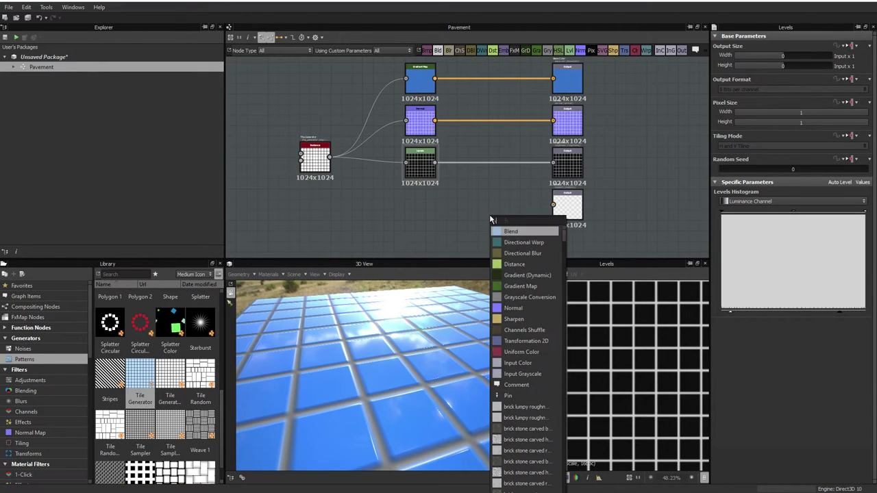
pyautogui.press('BackSpace')
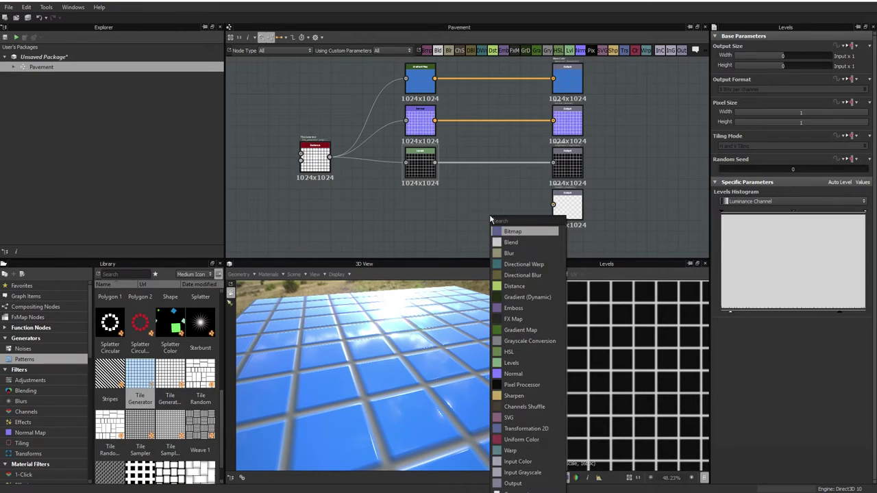
pyautogui.write('uni')
pyautogui.press('Return')
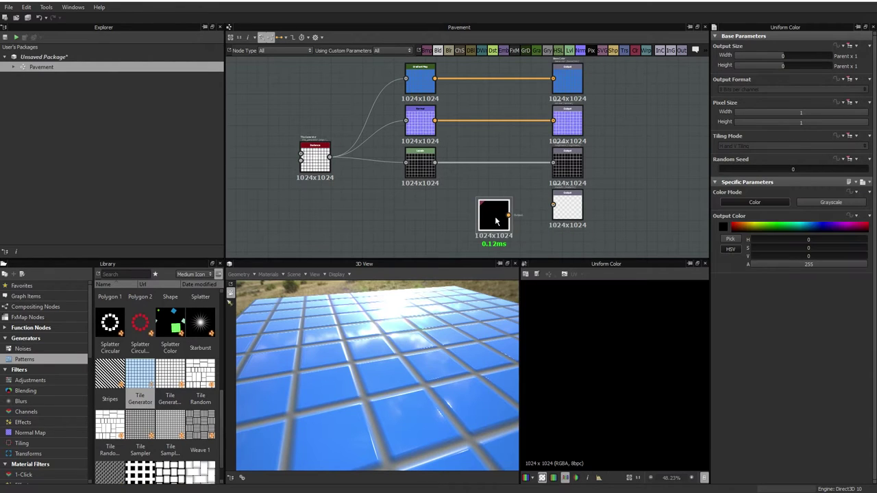
pyautogui.moveTo(500, 232); pyautogui.dragTo(552, 204)
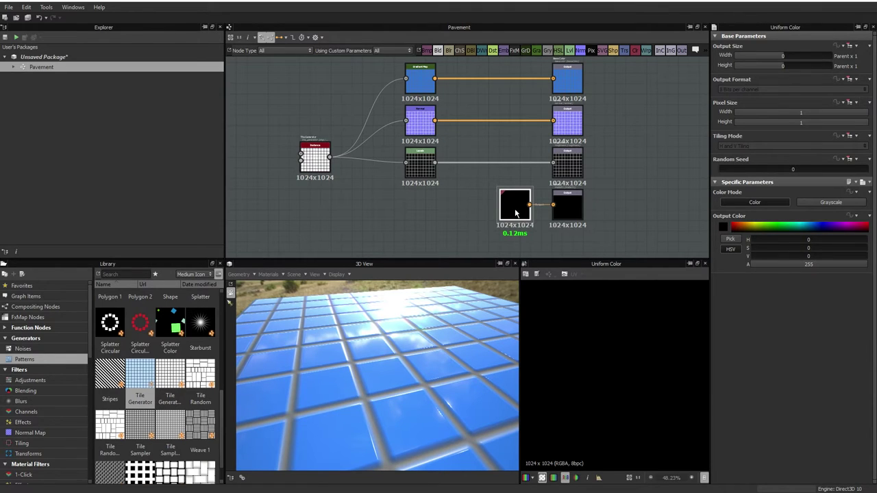
pyautogui.moveTo(515, 214); pyautogui.dragTo(550, 201)
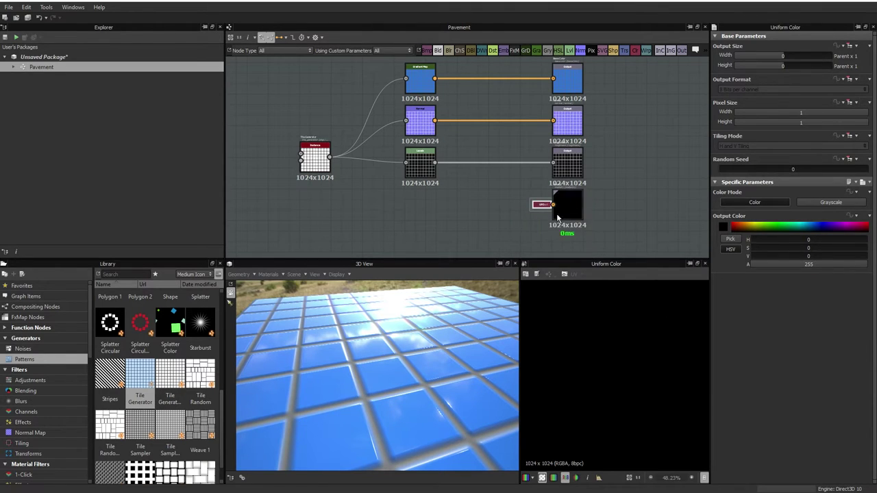
# Drag a second Tile Generator from the Library into the space above the graph.
pyautogui.scroll(1, 557, 218)
pyautogui.scroll(-2, 615, 235)
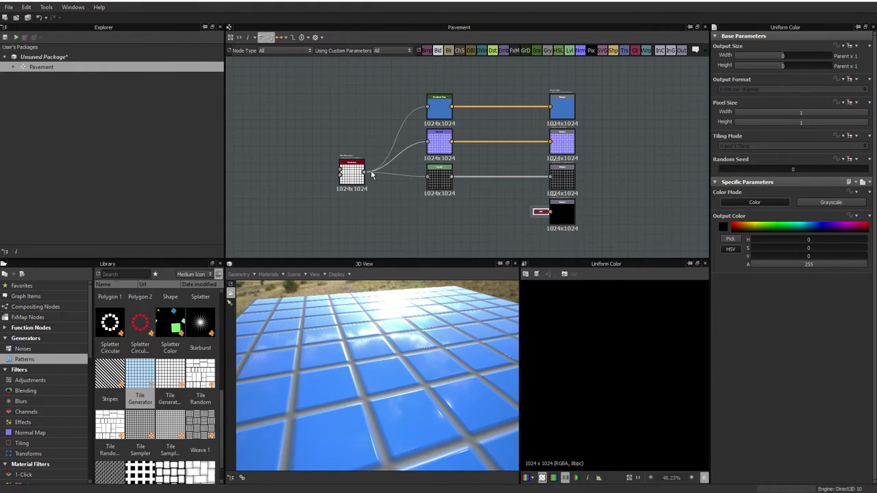
pyautogui.moveTo(378, 367)
pyautogui.mouseDown()
pyautogui.moveTo(388, 385)
pyautogui.moveTo(364, 367)
pyautogui.moveTo(415, 373)
pyautogui.moveTo(517, 314)
pyautogui.moveTo(414, 377)
pyautogui.moveTo(338, 372)
pyautogui.moveTo(350, 369)
pyautogui.mouseUp()
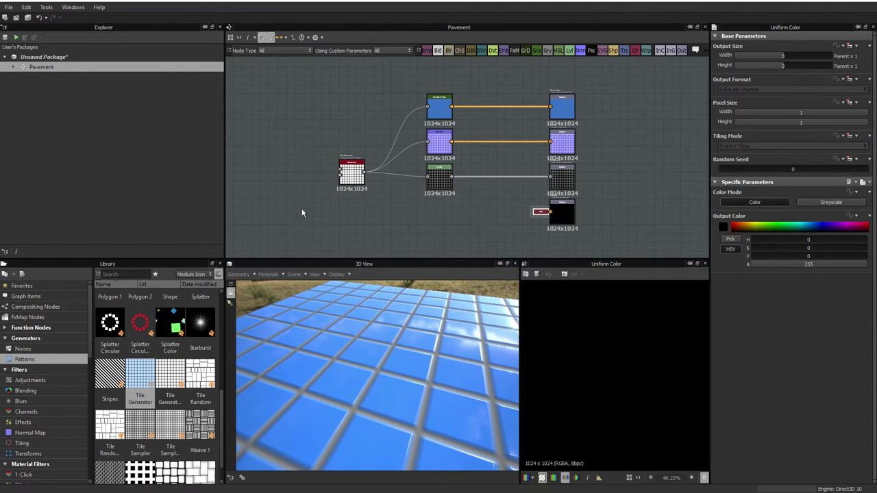
pyautogui.moveTo(388, 225); pyautogui.dragTo(440, 223, button='middle')
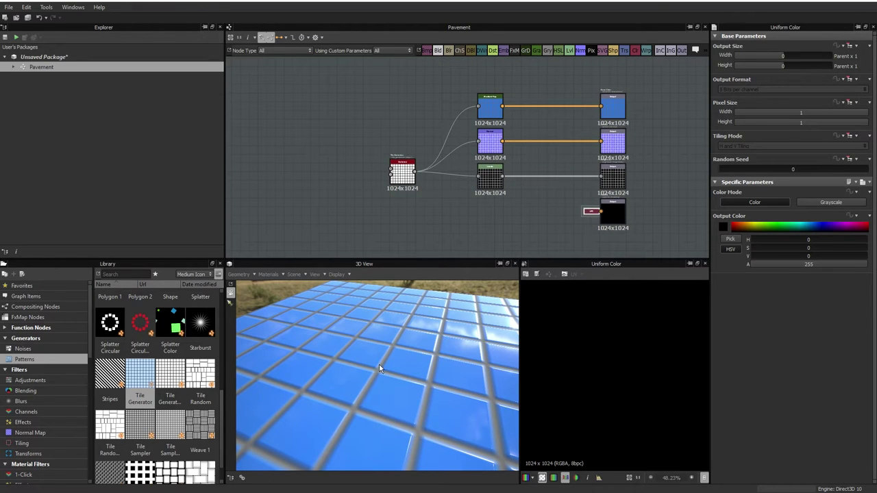
pyautogui.moveTo(379, 363)
pyautogui.mouseDown()
pyautogui.moveTo(461, 377)
pyautogui.moveTo(465, 342)
pyautogui.moveTo(303, 337)
pyautogui.mouseUp()
pyautogui.moveTo(369, 217); pyautogui.dragTo(391, 226, button='middle')
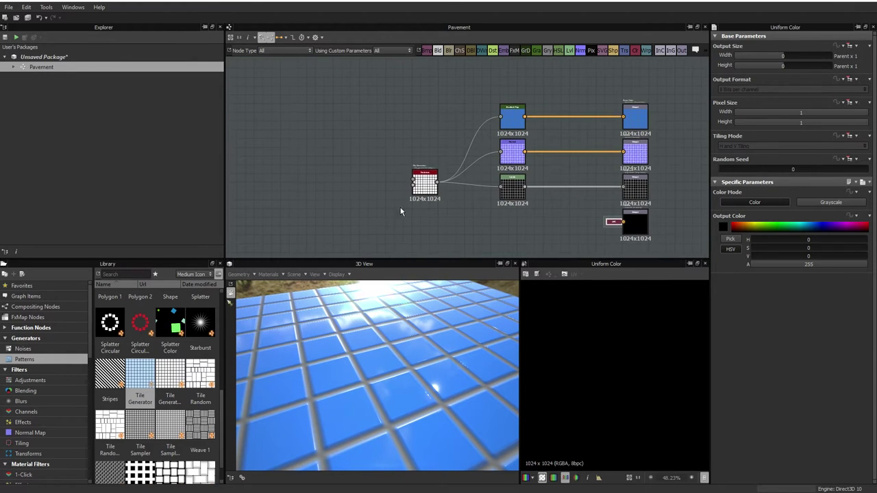
pyautogui.click(426, 183)
pyautogui.moveTo(141, 377)
pyautogui.mouseDown()
pyautogui.moveTo(490, 121)
pyautogui.moveTo(427, 127)
pyautogui.mouseUp()
# Place the new Tile Generator and set its Pattern Specific to 0 for gapless tiles.
pyautogui.moveTo(427, 127); pyautogui.dragTo(401, 186, button='middle')
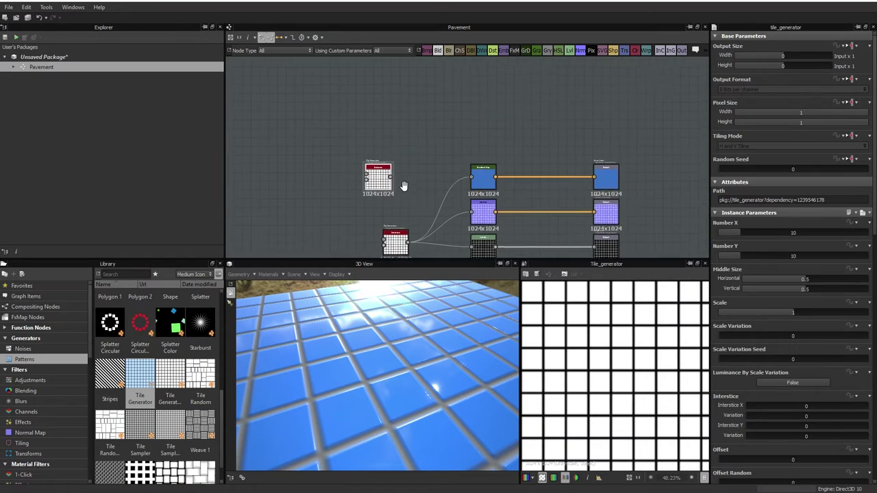
pyautogui.scroll(3, 390, 181)
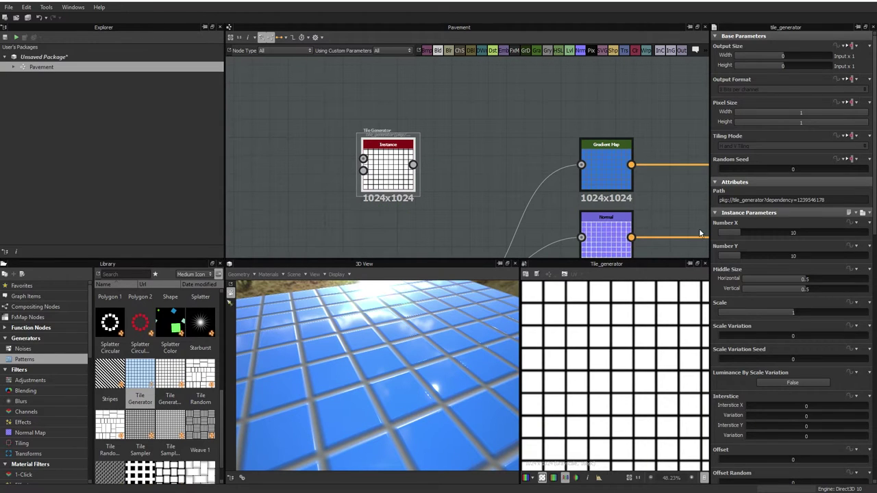
pyautogui.scroll(-2, 783, 216)
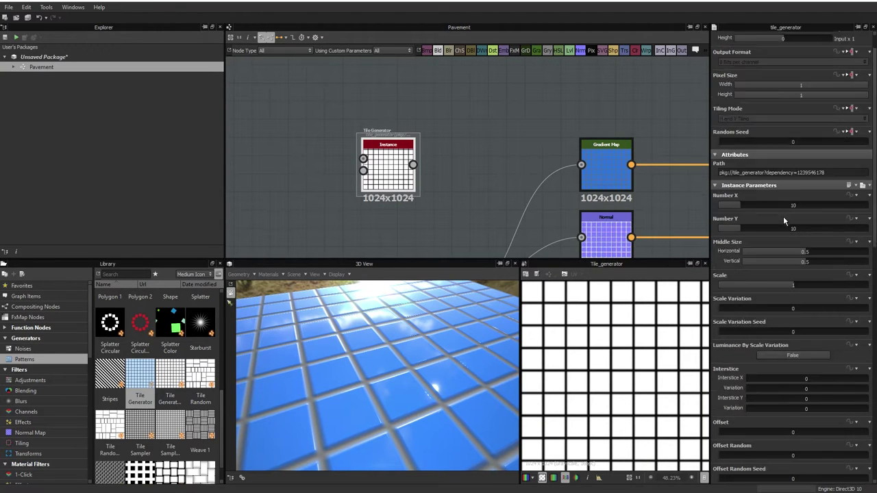
pyautogui.scroll(-3, 786, 217)
pyautogui.scroll(-3, 786, 217)
pyautogui.scroll(-2, 786, 223)
pyautogui.scroll(-3, 787, 223)
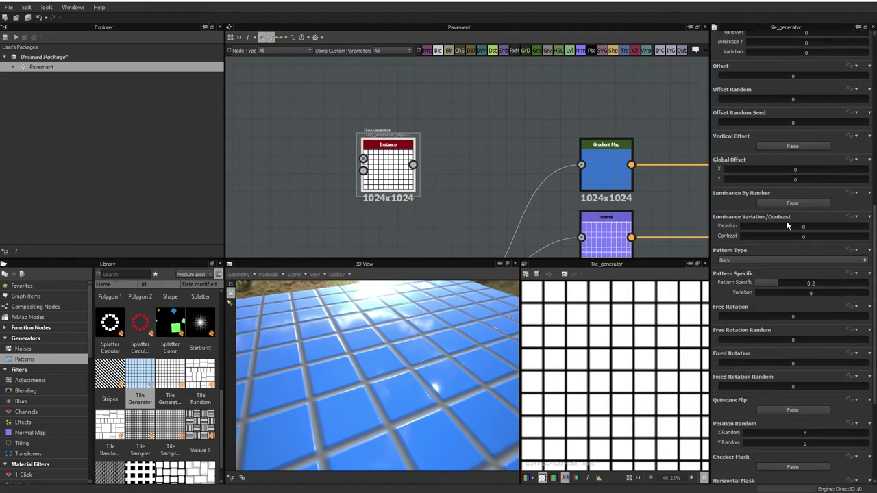
pyautogui.scroll(-4, 787, 226)
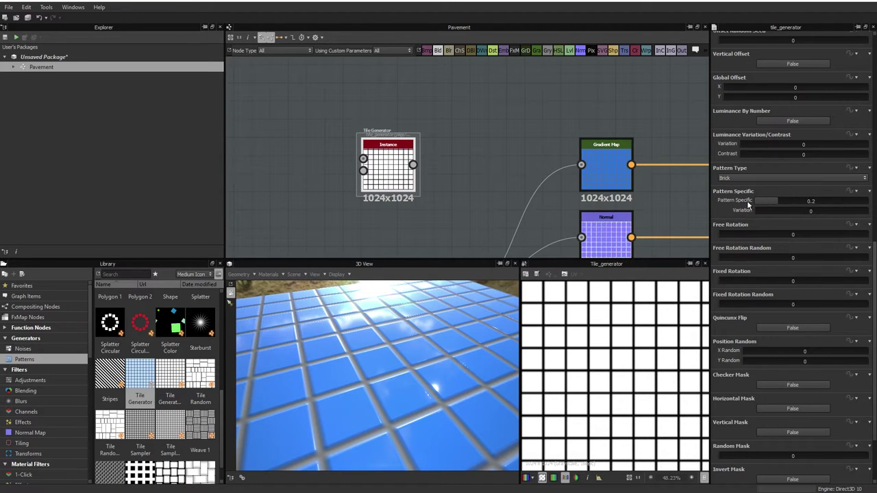
pyautogui.moveTo(775, 202)
pyautogui.mouseDown()
pyautogui.moveTo(814, 204)
pyautogui.moveTo(760, 200)
pyautogui.moveTo(835, 202)
pyautogui.moveTo(735, 211)
pyautogui.mouseUp()
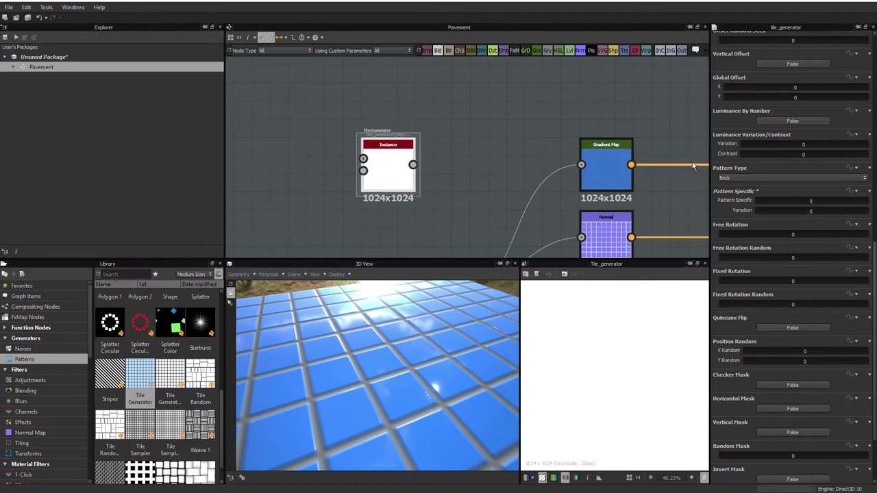
# Set Luminance Variation to 1 and shift the node to the left.
pyautogui.scroll(2, 766, 243)
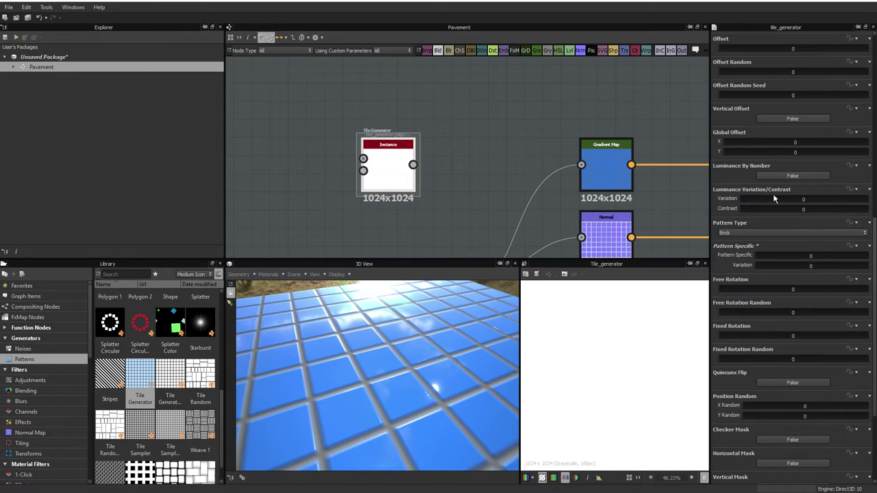
pyautogui.moveTo(774, 199); pyautogui.dragTo(874, 201)
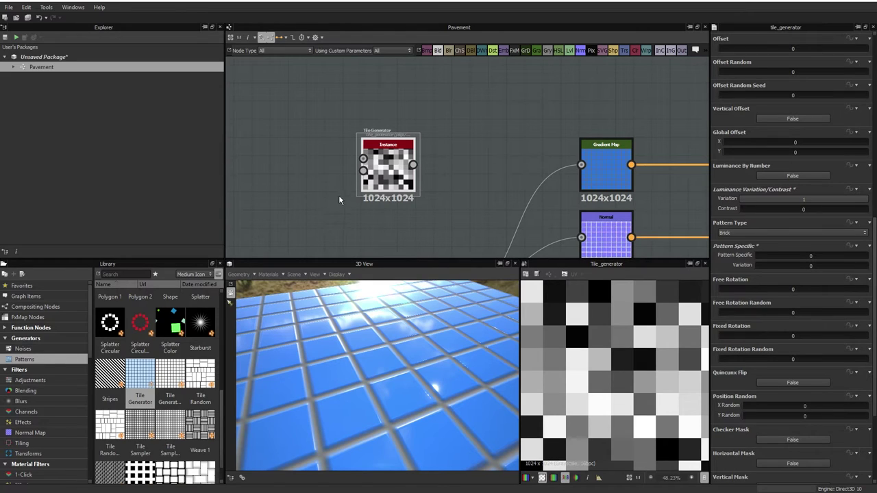
pyautogui.scroll(-2, 394, 175)
pyautogui.moveTo(390, 170); pyautogui.dragTo(357, 170)
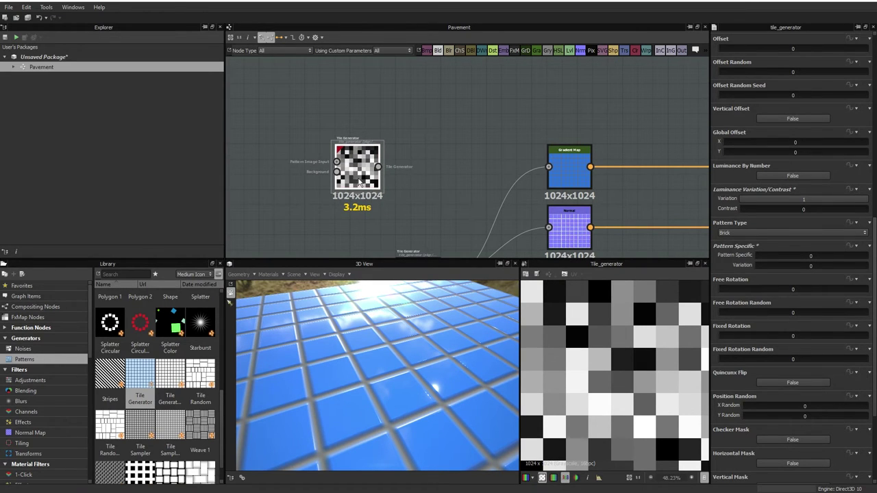
pyautogui.scroll(-2, 377, 167)
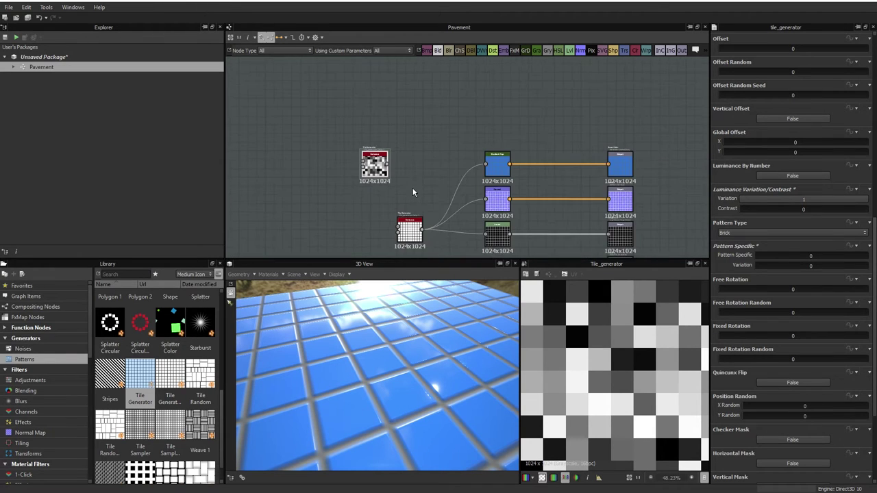
# Add a Gradient Map node beside the Tile Generator and feed the random grey tiles into it.
pyautogui.moveTo(380, 147); pyautogui.dragTo(407, 105)
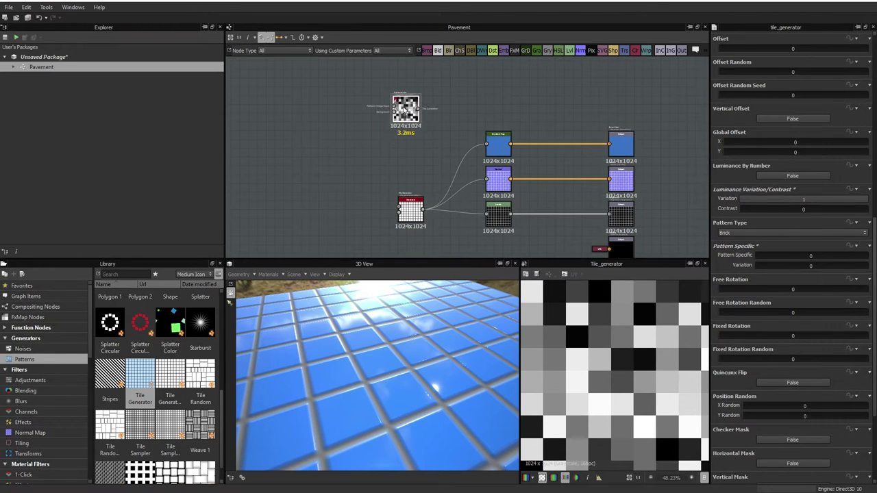
pyautogui.moveTo(470, 128); pyautogui.dragTo(463, 177, button='middle')
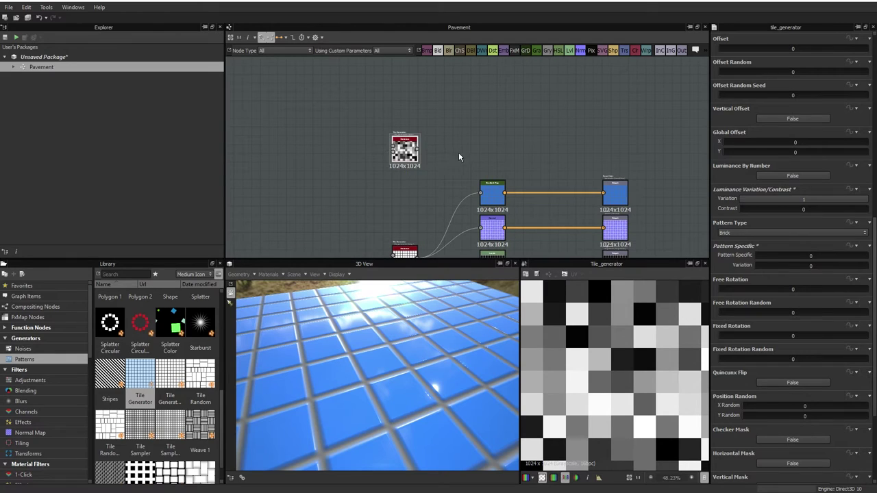
pyautogui.rightClick(483, 145)
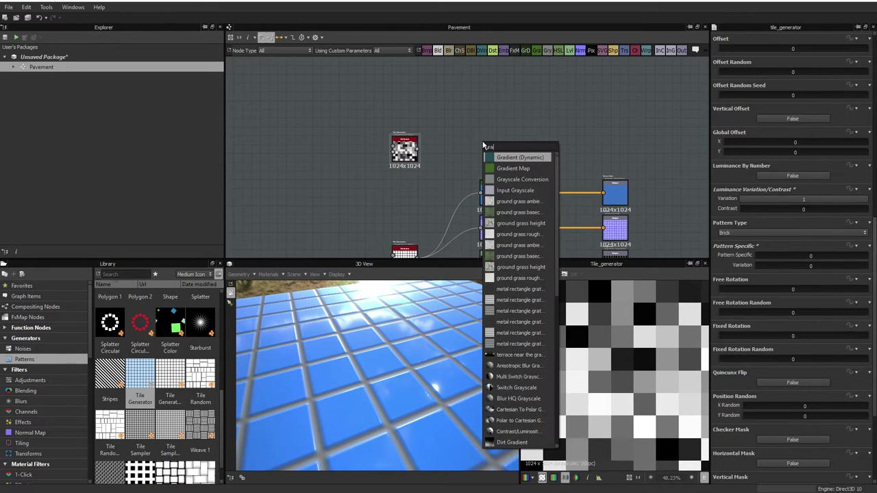
pyautogui.write('grad')
pyautogui.press('Down')
pyautogui.press('Return')
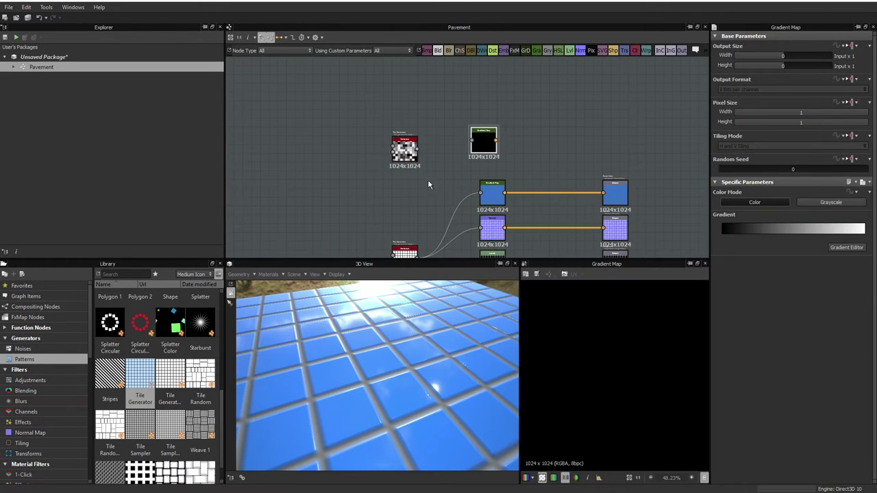
pyautogui.moveTo(418, 147); pyautogui.dragTo(471, 142)
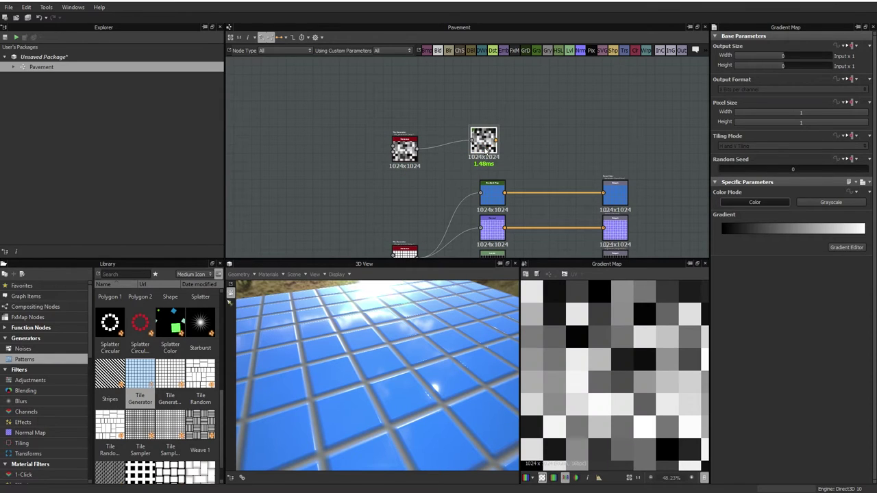
pyautogui.moveTo(486, 148); pyautogui.dragTo(463, 152)
# Open the Gradient Map's gradient editor and move the 'ground' image browser to the upper left.
pyautogui.scroll(3, 463, 153)
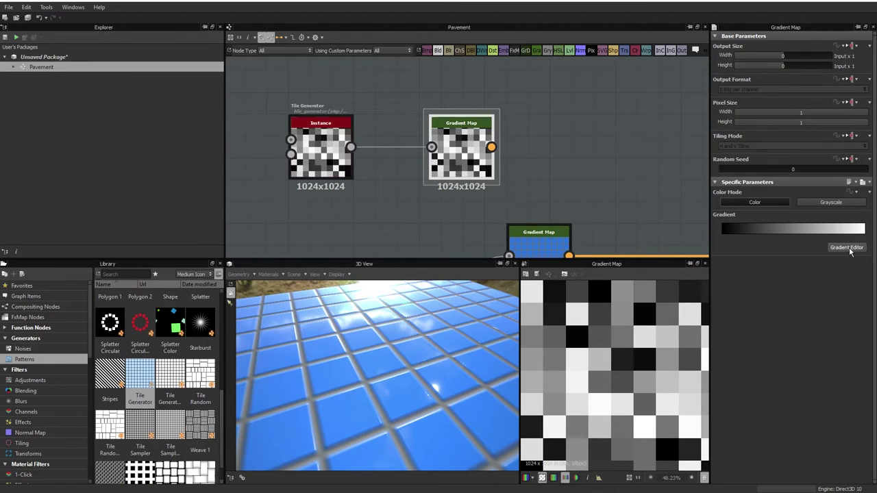
pyautogui.click(847, 248)
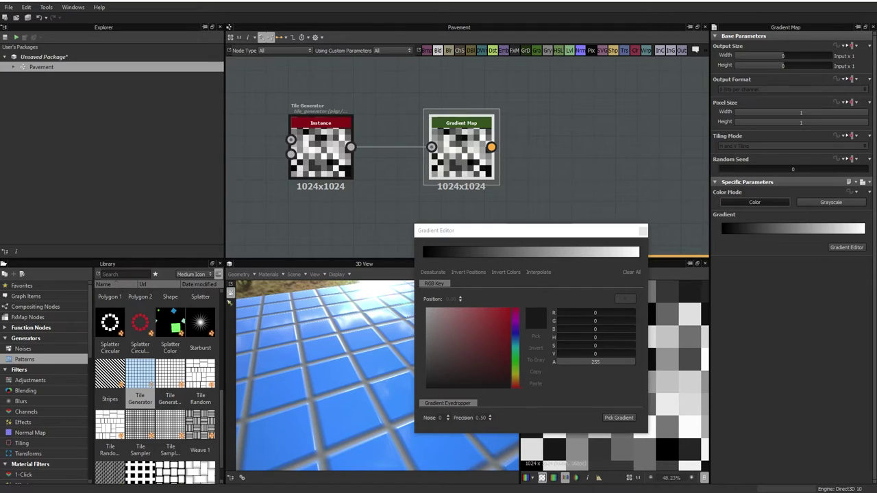
pyautogui.hotkey('alt', 'Tab')
pyautogui.moveTo(578, 115)
pyautogui.mouseDown()
pyautogui.moveTo(190, 114)
pyautogui.moveTo(319, 76)
pyautogui.moveTo(294, 68)
pyautogui.mouseUp()
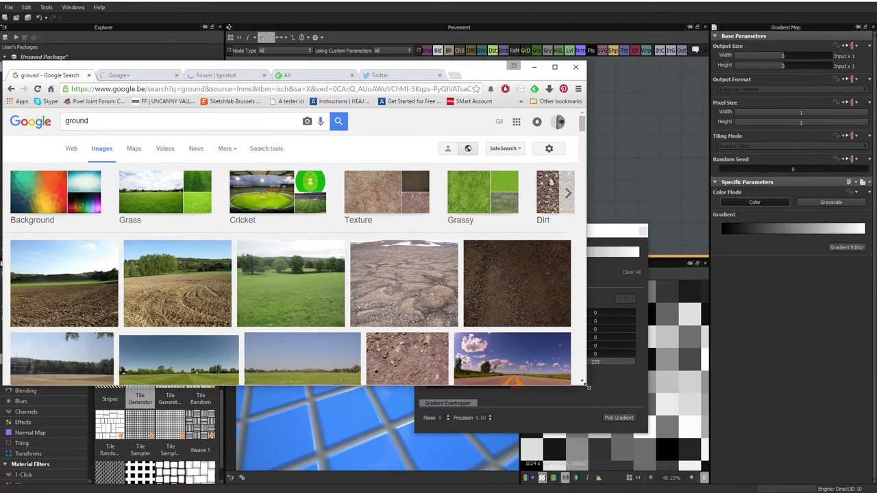
# Narrow Chrome to the left, browse the 'ground' photos, and dock Substance Designer beside them.
pyautogui.moveTo(587, 386); pyautogui.dragTo(403, 492)
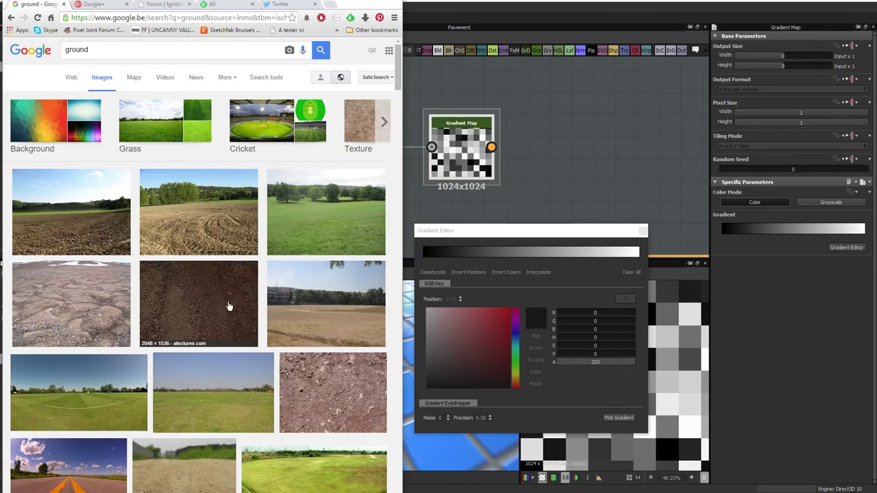
pyautogui.scroll(-3, 229, 306)
pyautogui.scroll(-2, 231, 306)
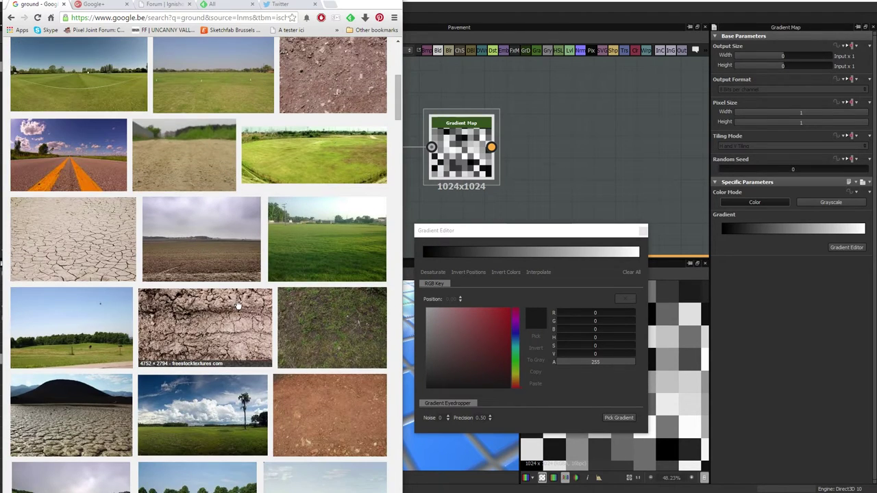
pyautogui.scroll(-1, 238, 306)
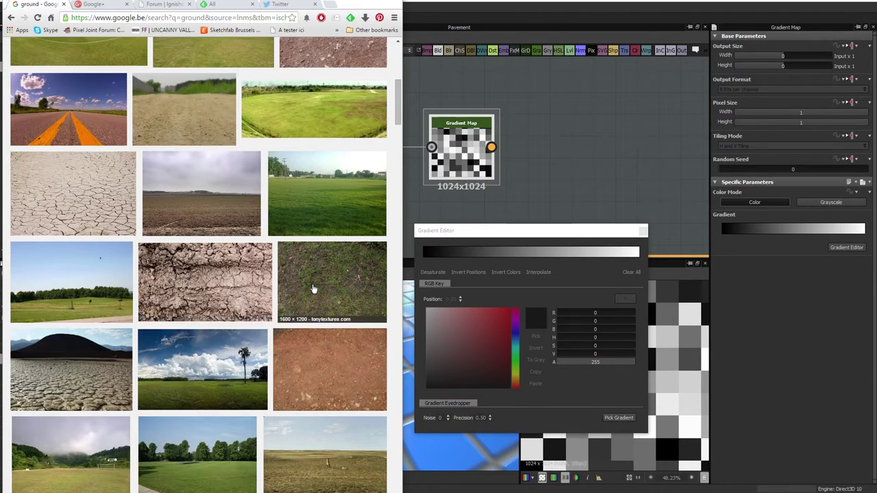
pyautogui.scroll(-3, 312, 288)
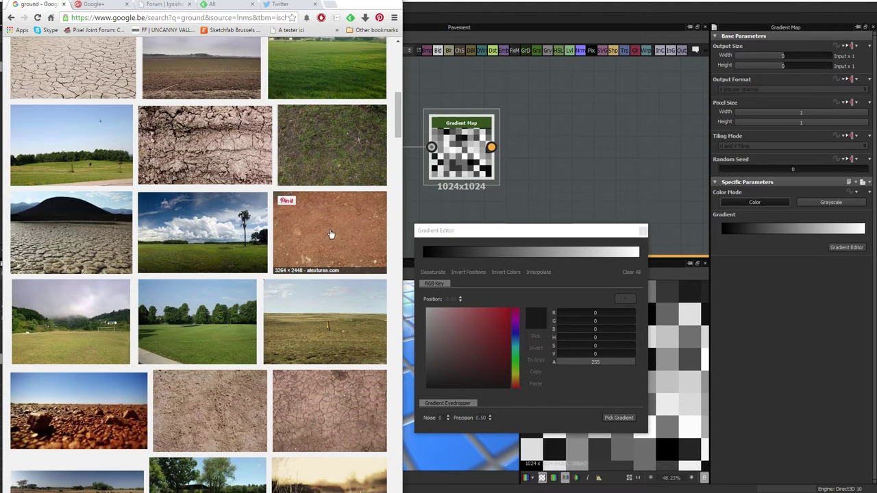
pyautogui.scroll(-2, 298, 336)
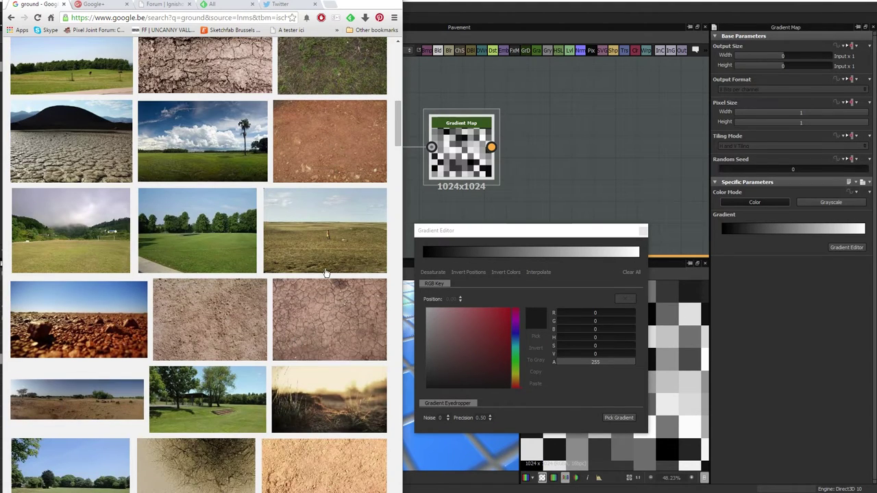
pyautogui.scroll(-2, 326, 272)
pyautogui.scroll(-4, 325, 278)
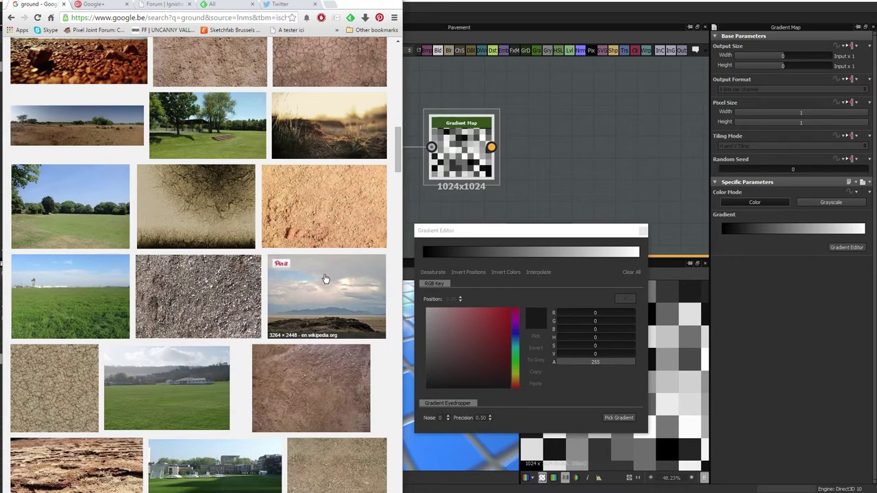
pyautogui.scroll(1, 326, 278)
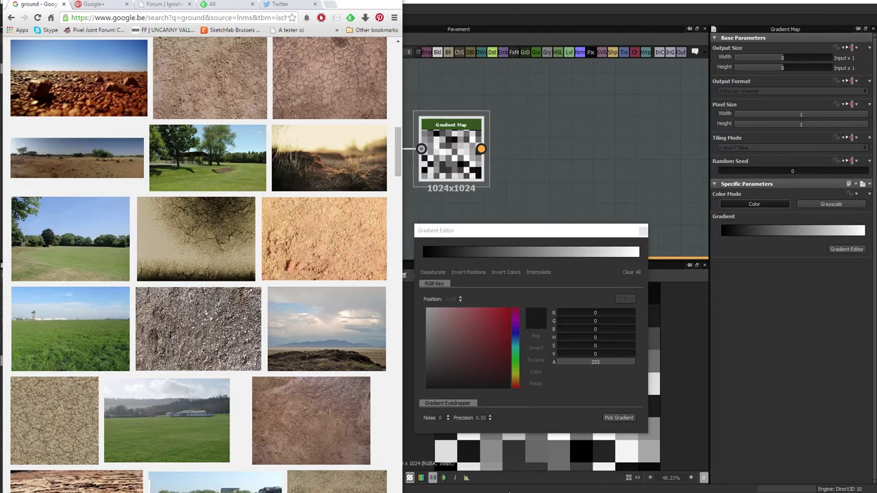
pyautogui.click(509, 491)
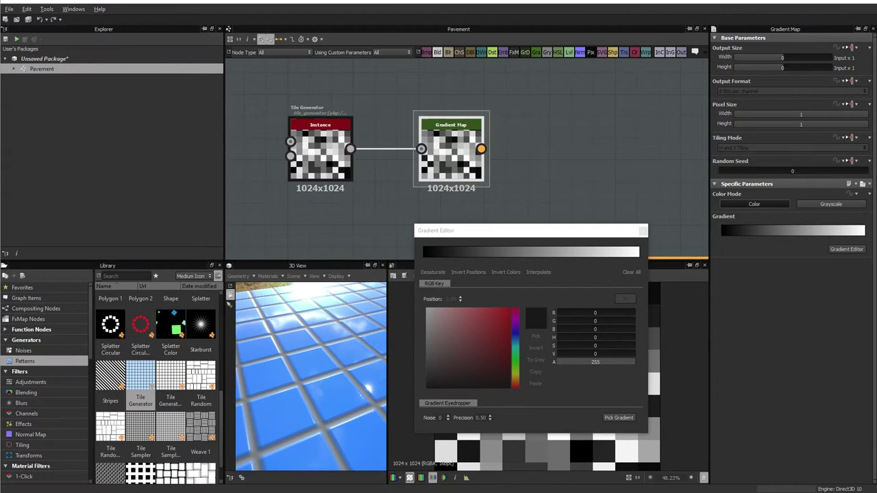
pyautogui.moveTo(2, 189); pyautogui.dragTo(404, 194)
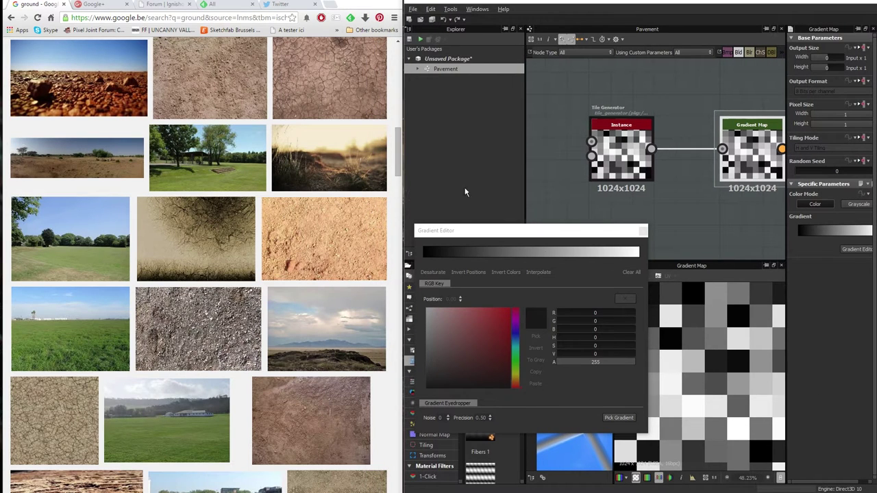
# Sample brown dirt tones from a ground photo into the gradient, resampling until satisfied, then close the editor.
pyautogui.click(565, 242)
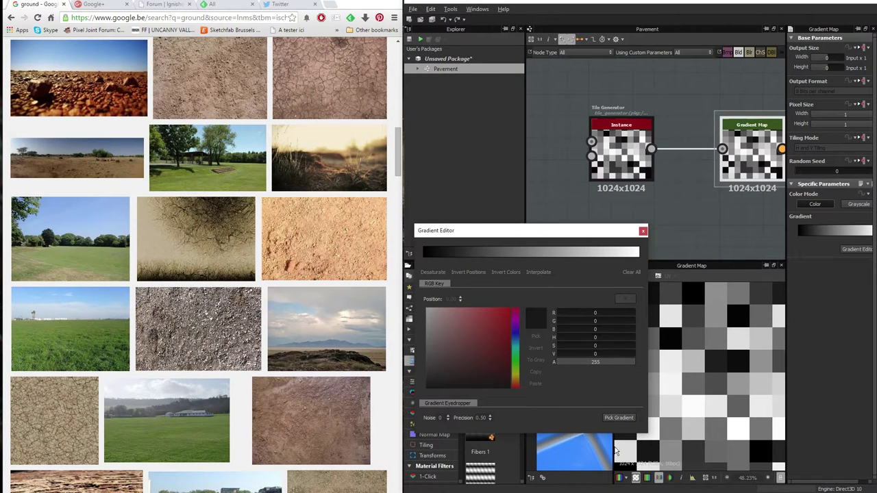
pyautogui.click(618, 418)
pyautogui.moveTo(308, 424); pyautogui.dragTo(206, 445)
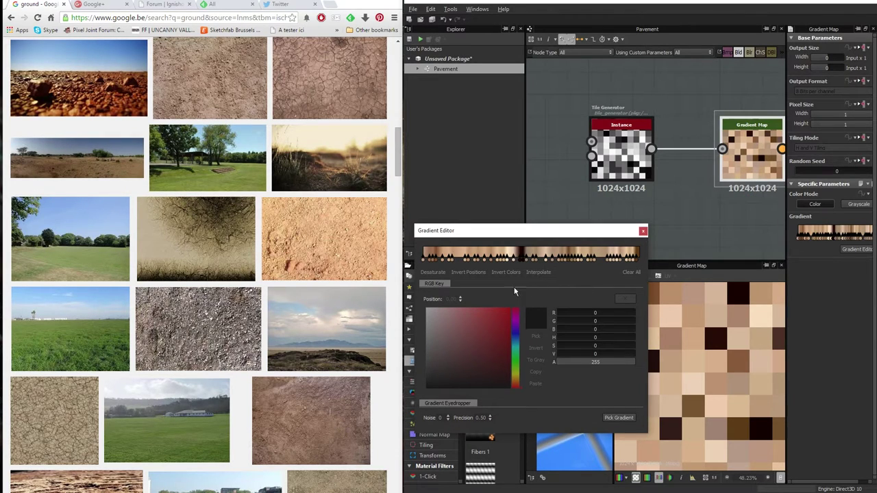
pyautogui.click(626, 418)
pyautogui.moveTo(282, 429); pyautogui.dragTo(328, 412)
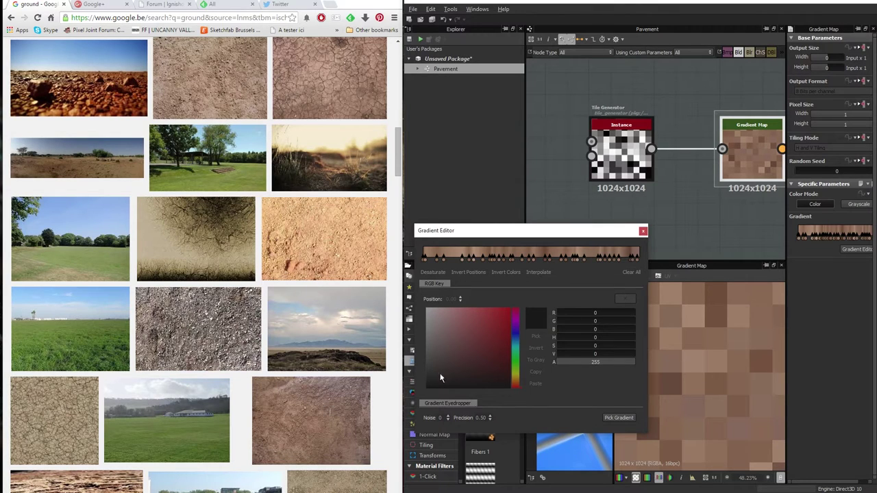
pyautogui.click(619, 417)
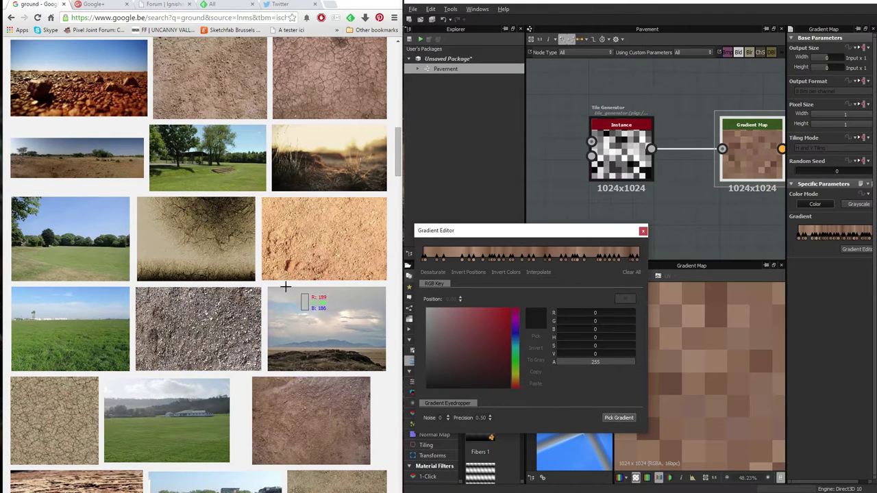
pyautogui.moveTo(281, 269); pyautogui.dragTo(322, 273)
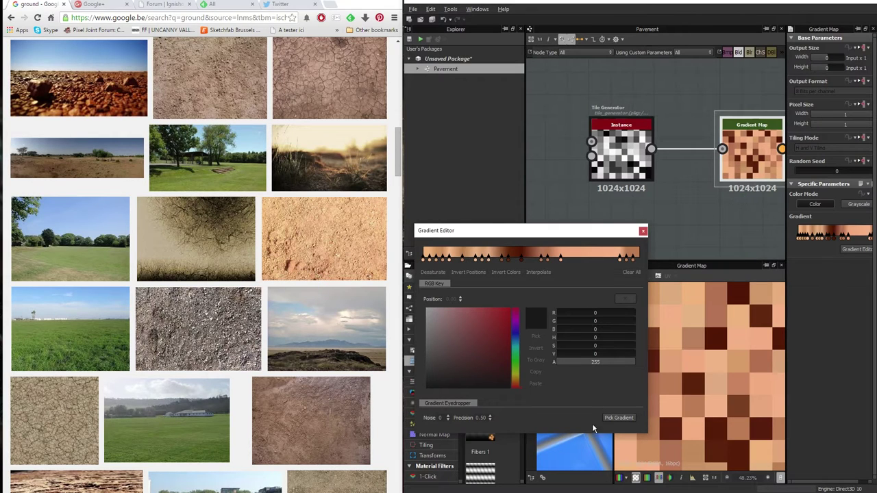
pyautogui.click(624, 418)
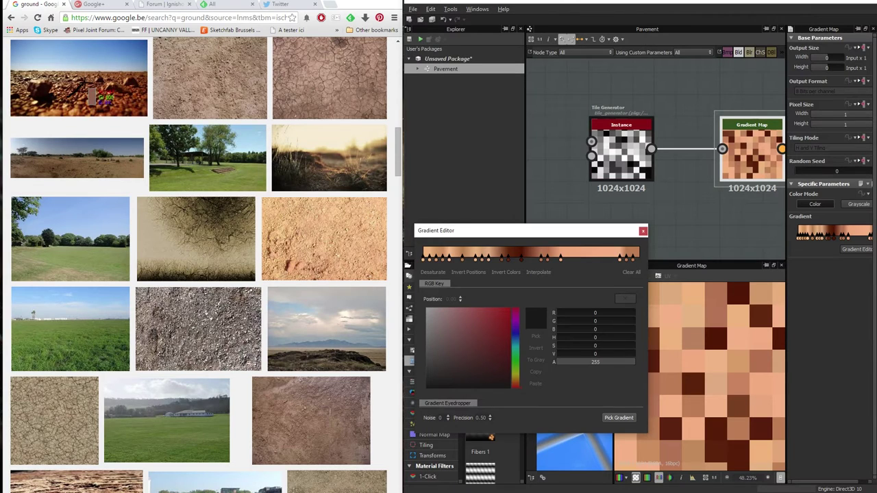
pyautogui.click(91, 91)
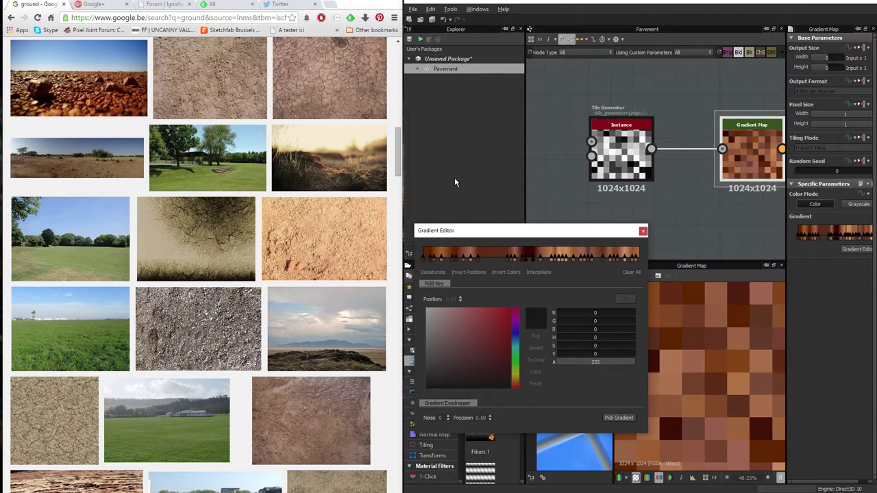
pyautogui.click(642, 231)
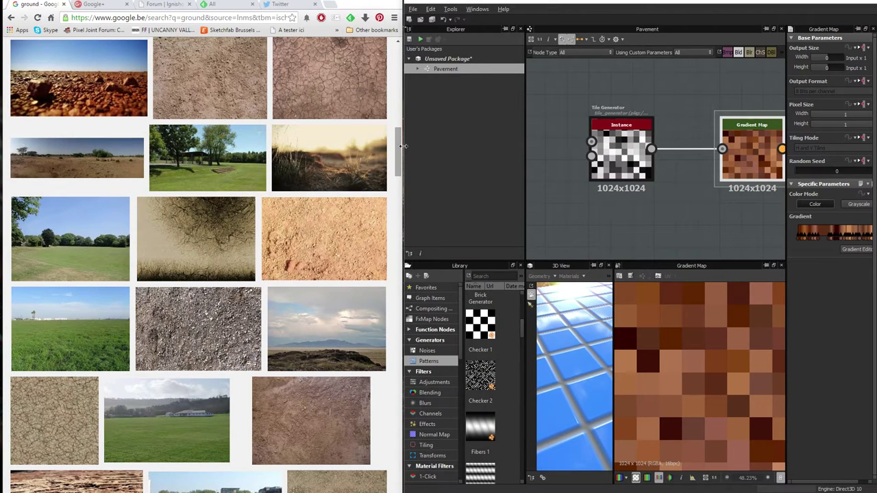
# Maximise Substance Designer and pan the graph to reach the blue Gradient Map node.
pyautogui.press('super+Up')
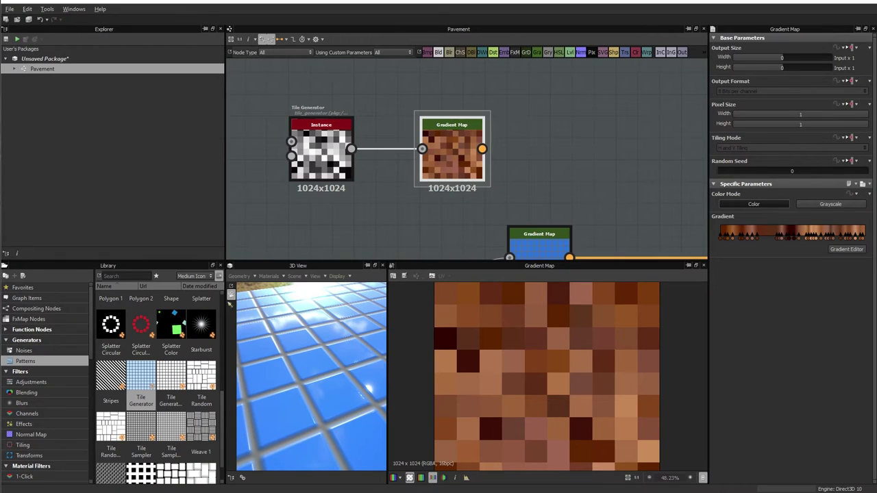
pyautogui.moveTo(452, 148)
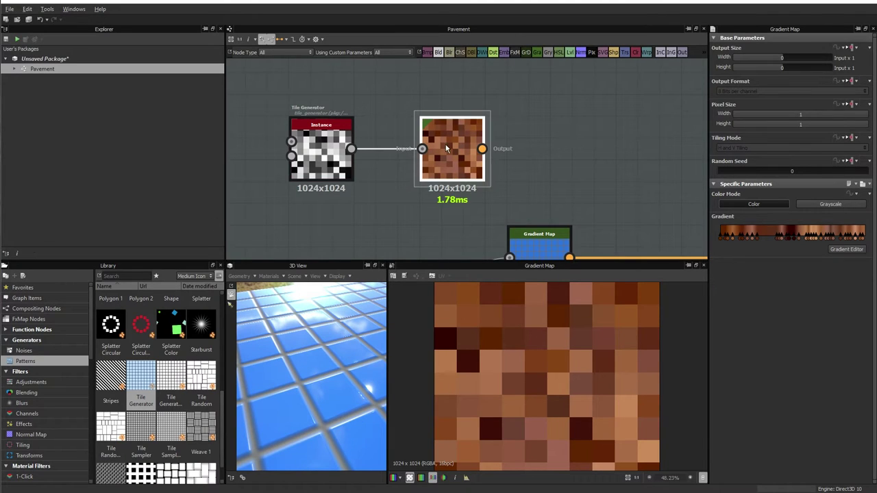
pyautogui.scroll(-2, 528, 391)
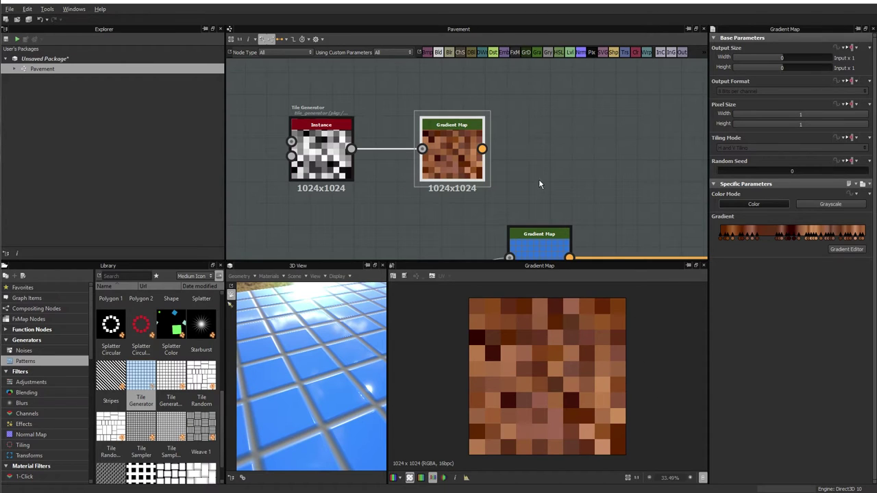
pyautogui.moveTo(452, 150); pyautogui.dragTo(507, 102, button='middle')
pyautogui.scroll(-1, 507, 199)
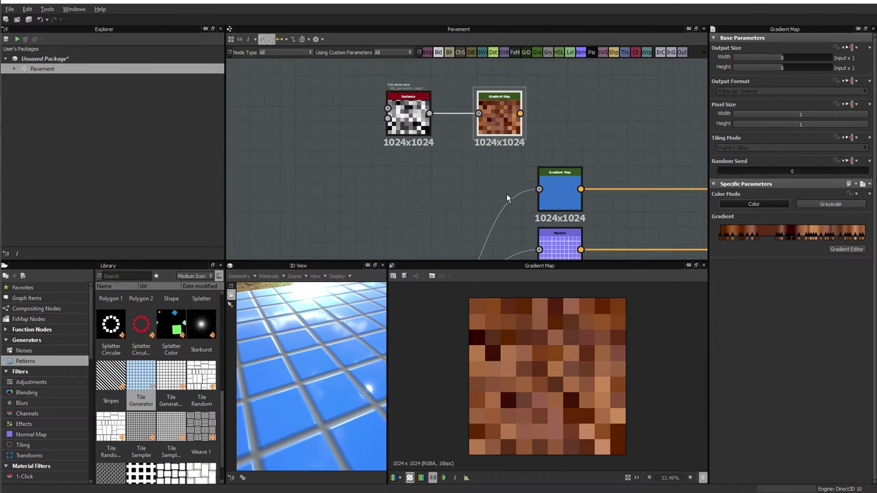
pyautogui.scroll(-2, 483, 186)
pyautogui.moveTo(493, 164)
pyautogui.mouseDown(button='middle')
pyautogui.moveTo(503, 178)
pyautogui.moveTo(452, 188)
pyautogui.mouseUp(button='middle')
pyautogui.scroll(2, 479, 155)
# Delete the blue Gradient Map, leaving Base Color unconnected.
pyautogui.click(480, 160)
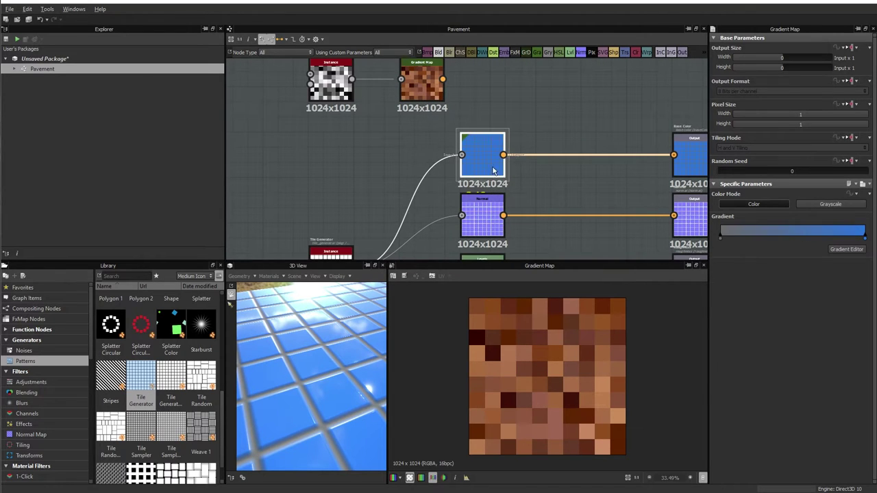
pyautogui.press('Delete')
pyautogui.moveTo(494, 144); pyautogui.dragTo(499, 161, button='middle')
pyautogui.moveTo(381, 204); pyautogui.dragTo(344, 179, button='middle')
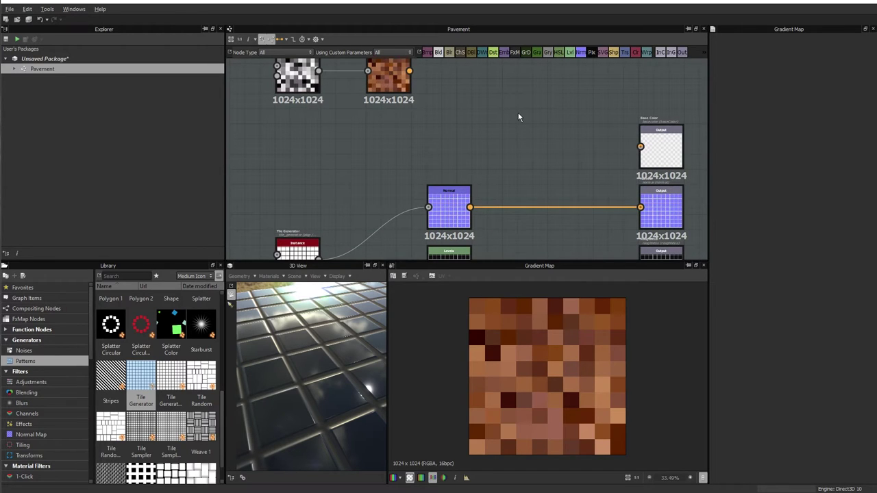
# Insert a Blend node right of the brown Gradient Map and wire the Gradient Map into its Background.
pyautogui.press('space')
pyautogui.click(539, 128)
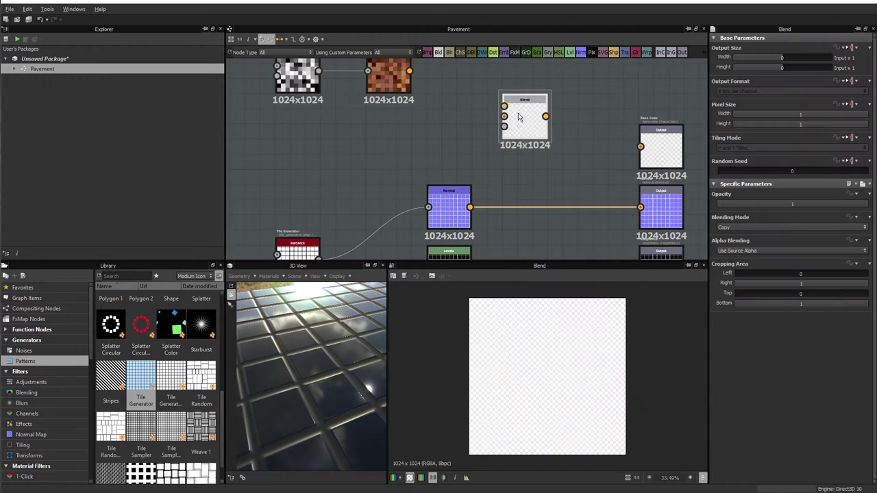
pyautogui.moveTo(524, 122); pyautogui.dragTo(479, 121)
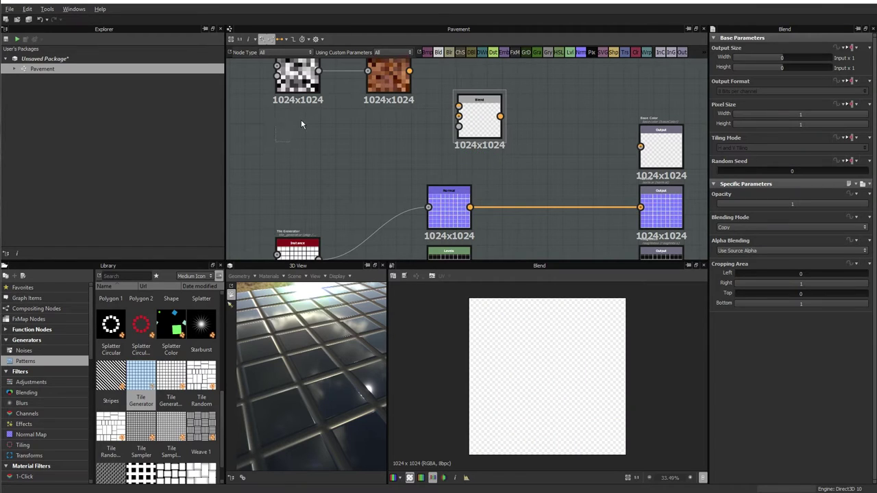
pyautogui.moveTo(300, 121); pyautogui.dragTo(414, 62)
pyautogui.moveTo(384, 90)
pyautogui.mouseDown()
pyautogui.moveTo(339, 118)
pyautogui.moveTo(339, 135)
pyautogui.moveTo(369, 127)
pyautogui.mouseUp()
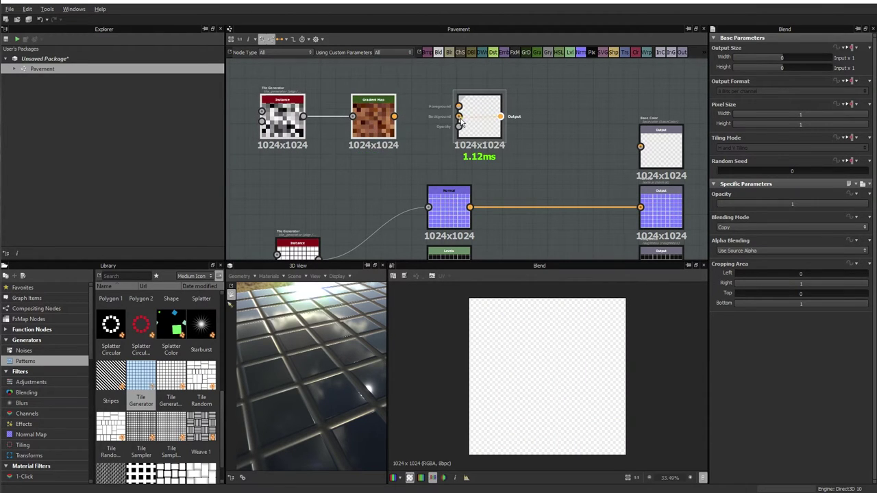
pyautogui.moveTo(480, 130); pyautogui.dragTo(448, 132)
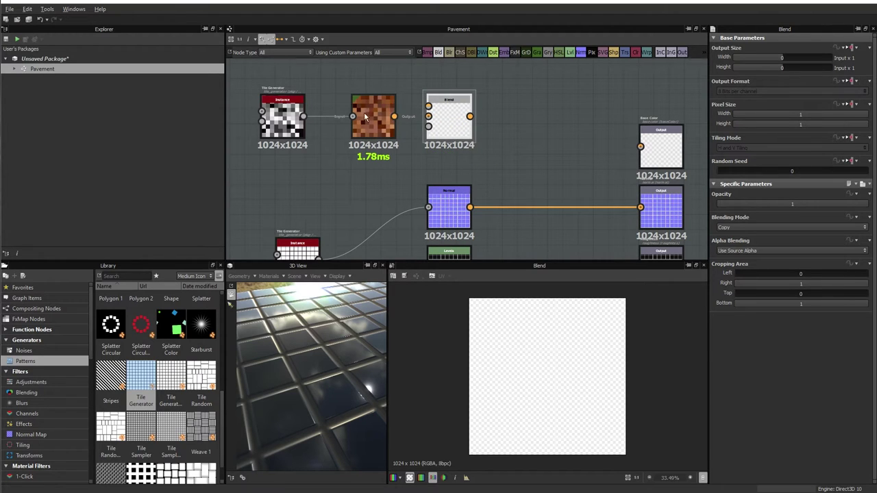
pyautogui.moveTo(394, 116); pyautogui.dragTo(429, 116)
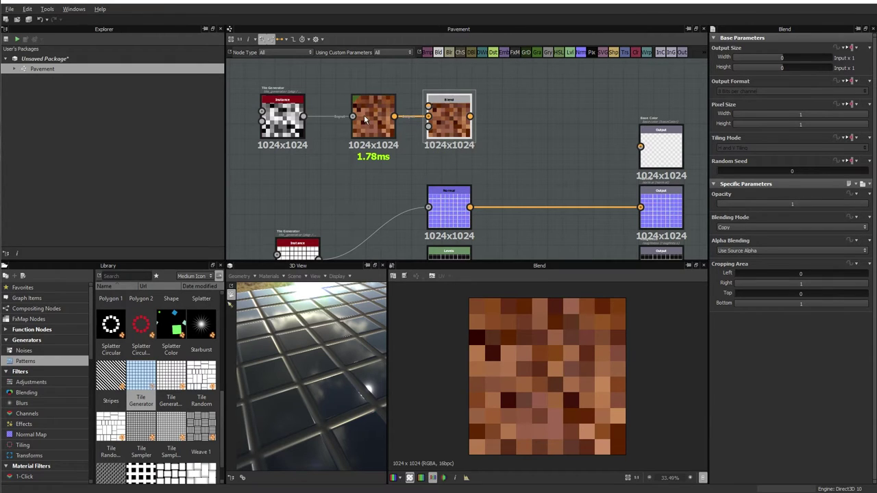
pyautogui.moveTo(365, 120); pyautogui.dragTo(334, 120)
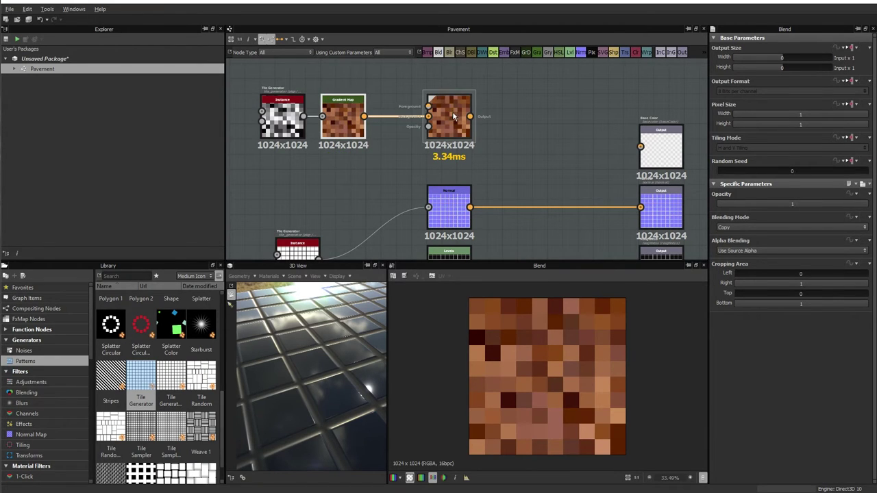
pyautogui.moveTo(452, 117); pyautogui.dragTo(459, 116)
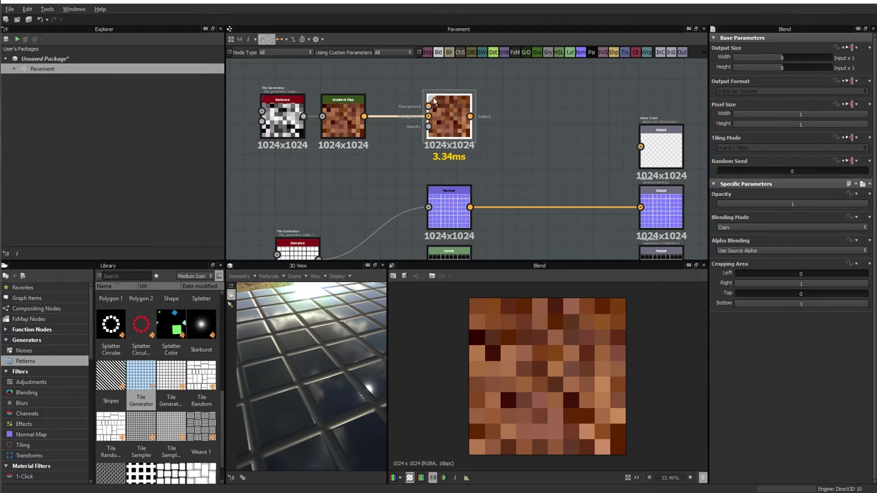
# Add a Uniform Color node set to grey 109 and link it to the Blend's Foreground.
pyautogui.press('space')
pyautogui.write('uni')
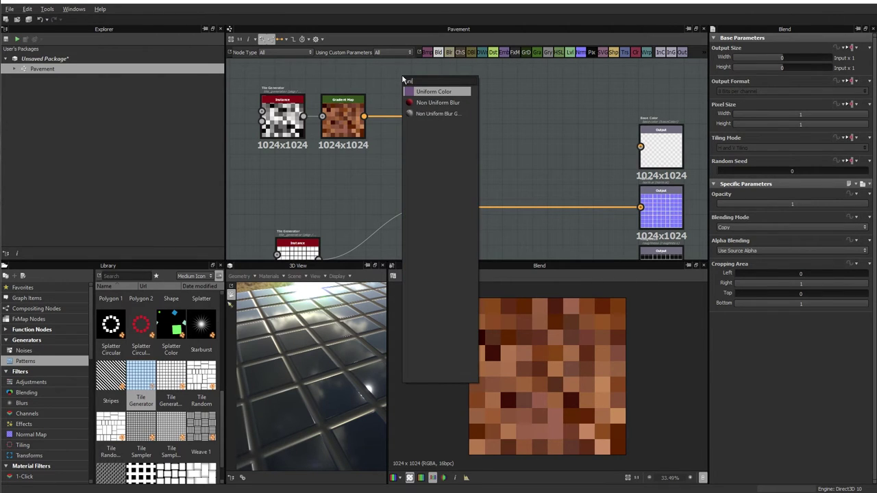
pyautogui.press('Return')
pyautogui.moveTo(419, 142); pyautogui.dragTo(429, 225, button='middle')
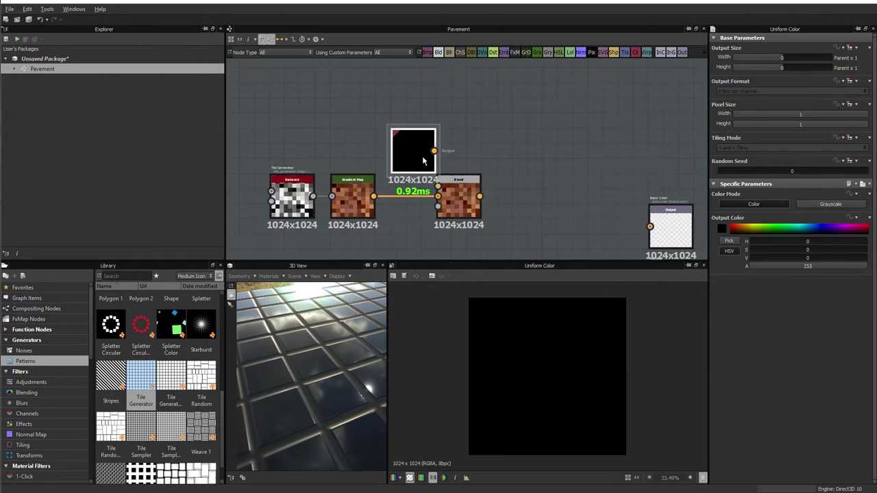
pyautogui.moveTo(419, 154); pyautogui.dragTo(404, 140)
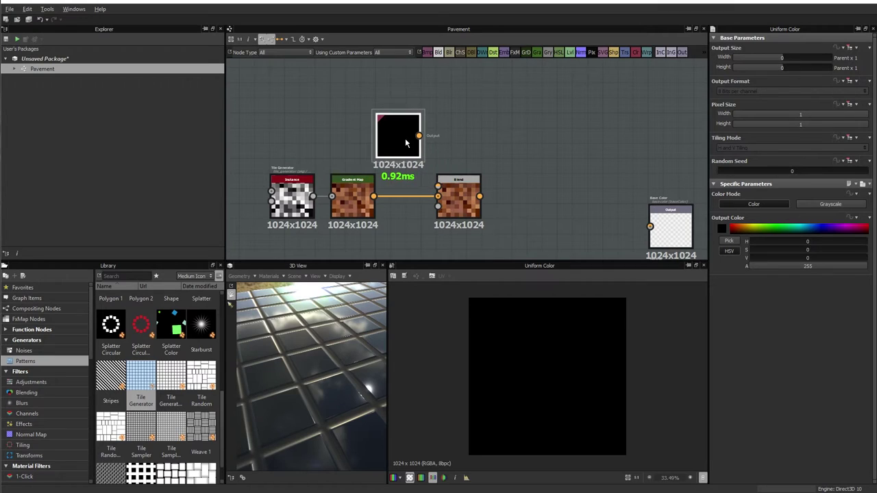
pyautogui.click(722, 229)
pyautogui.click(315, 244)
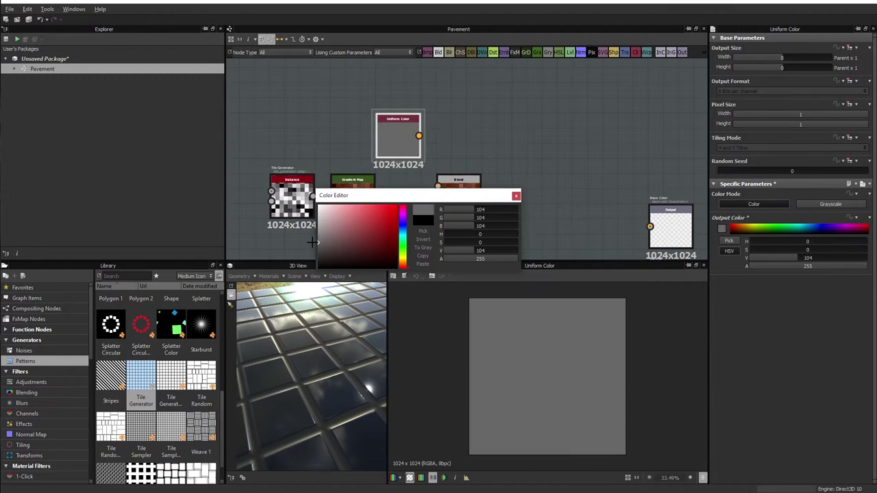
pyautogui.moveTo(314, 244); pyautogui.dragTo(322, 237)
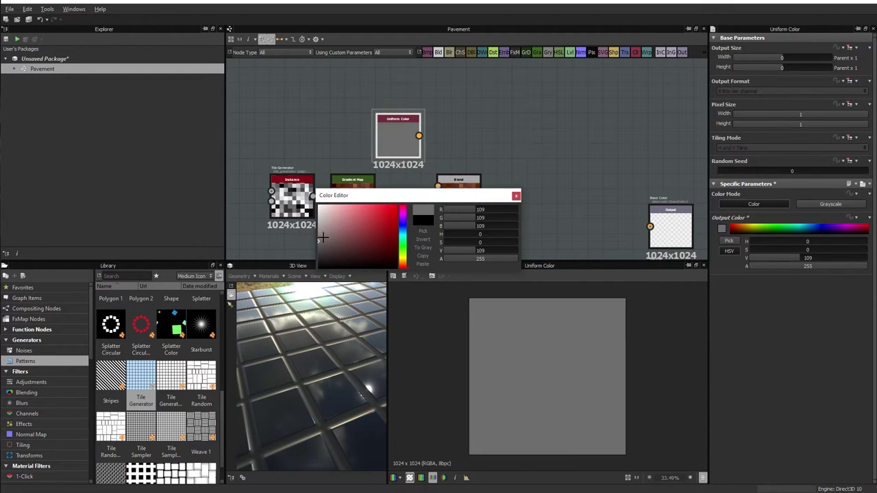
pyautogui.click(515, 197)
pyautogui.moveTo(419, 136); pyautogui.dragTo(438, 187)
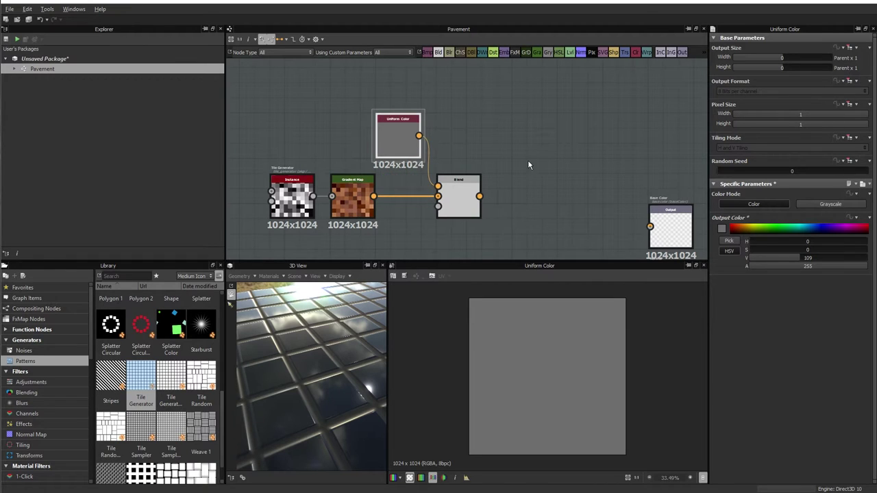
# Plug the lower Tile Generator into the Blend's opacity mask and preview the Blend result.
pyautogui.scroll(-2, 535, 163)
pyautogui.moveTo(513, 147); pyautogui.dragTo(489, 133, button='middle')
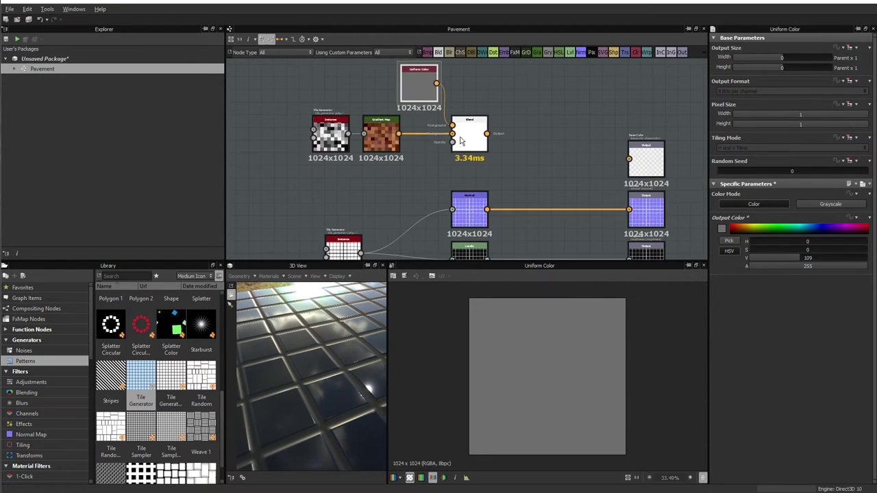
pyautogui.moveTo(372, 203); pyautogui.dragTo(375, 181, button='middle')
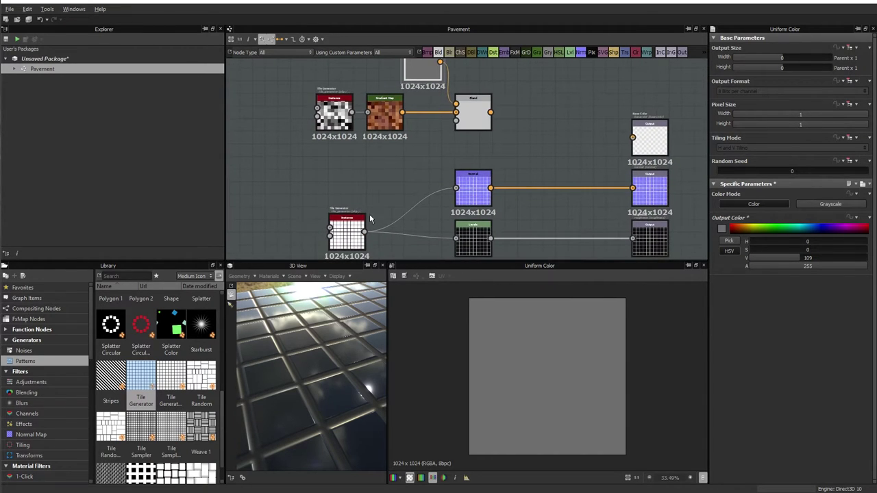
pyautogui.moveTo(478, 134); pyautogui.dragTo(465, 131)
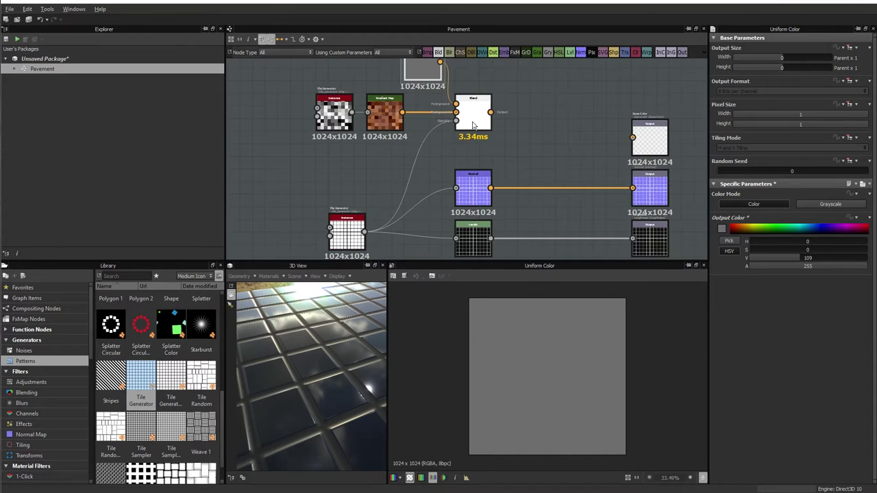
pyautogui.scroll(2, 472, 125)
pyautogui.doubleClick(474, 118)
pyautogui.scroll(3, 524, 382)
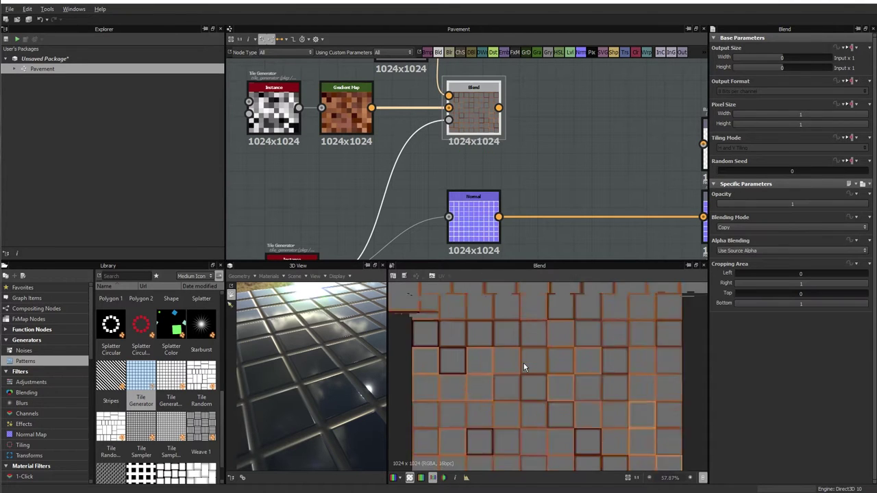
pyautogui.scroll(1, 524, 362)
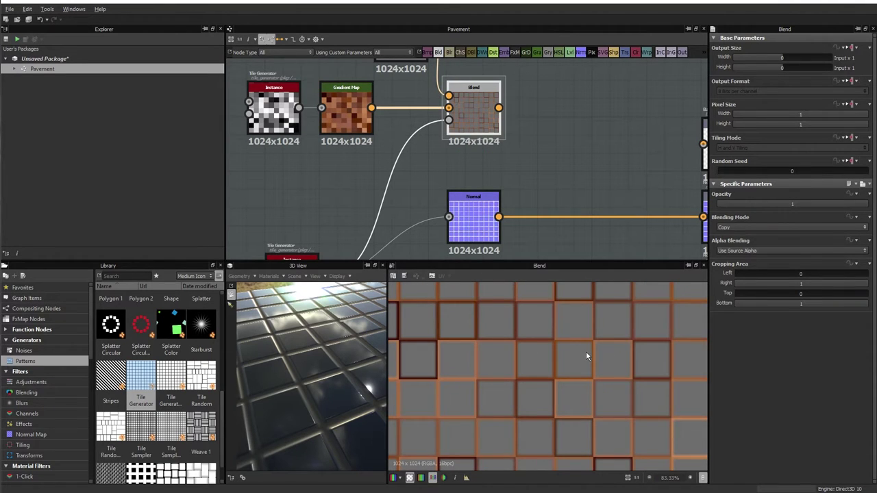
pyautogui.scroll(-1, 535, 181)
pyautogui.scroll(-1, 544, 144)
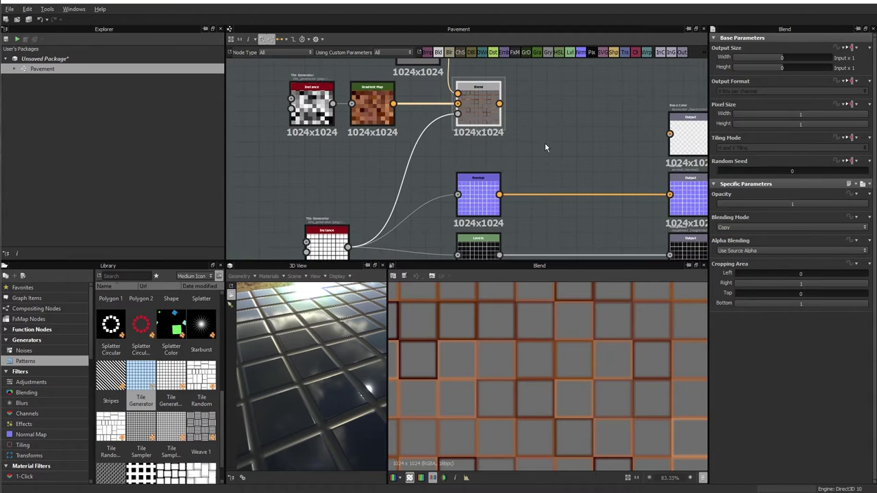
pyautogui.scroll(-1, 545, 147)
pyautogui.moveTo(544, 148); pyautogui.dragTo(559, 144, button='middle')
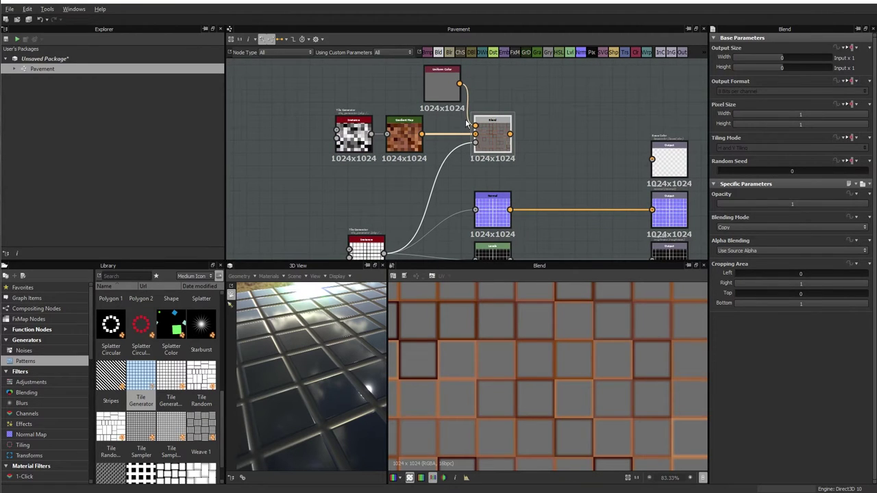
# Insert an Invert Grayscale node on the Blend's mask link, tidy the nodes, and preview the Blend.
pyautogui.rightClick(424, 208)
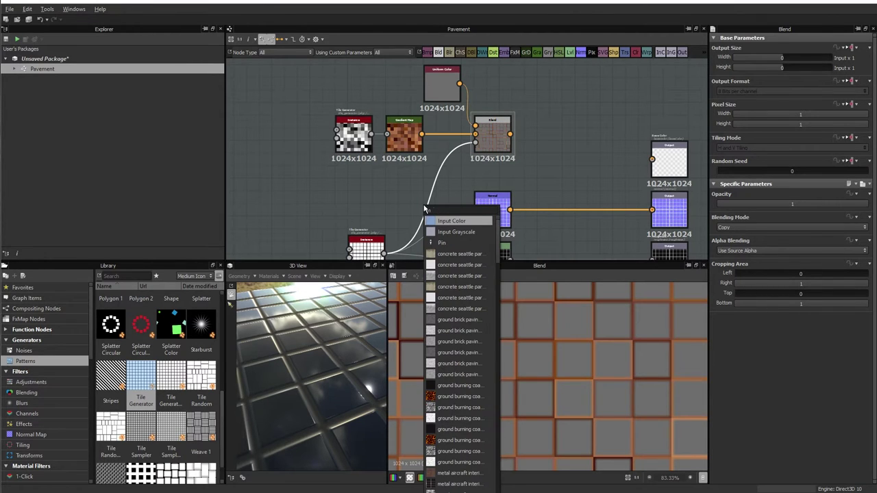
pyautogui.write('inv')
pyautogui.click(442, 233)
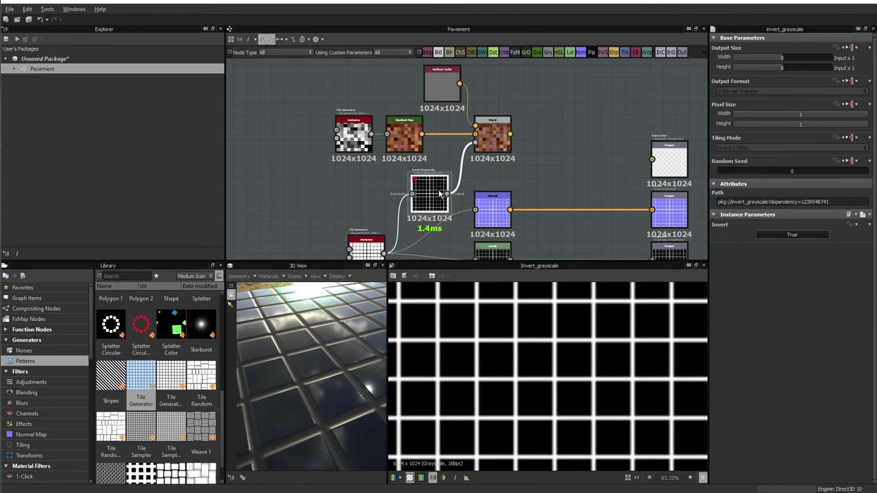
pyautogui.moveTo(440, 193); pyautogui.dragTo(419, 192)
pyautogui.moveTo(361, 255); pyautogui.dragTo(317, 254)
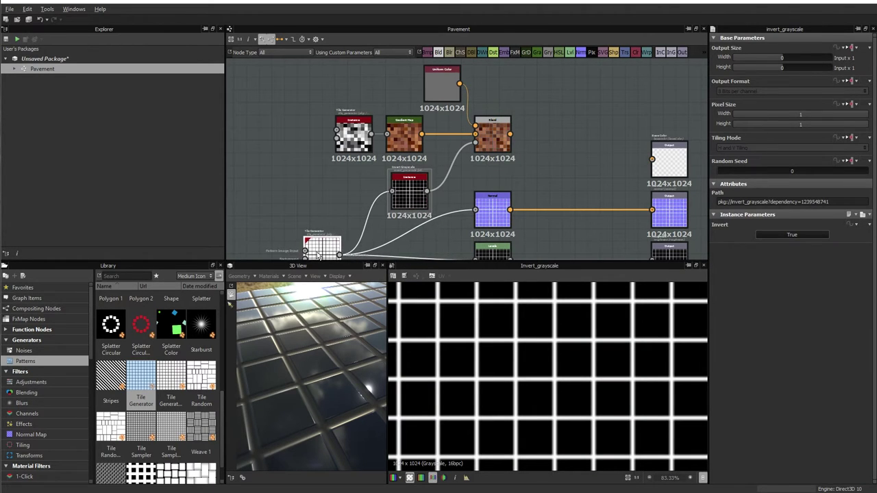
pyautogui.moveTo(409, 194); pyautogui.dragTo(379, 197)
pyautogui.doubleClick(500, 140)
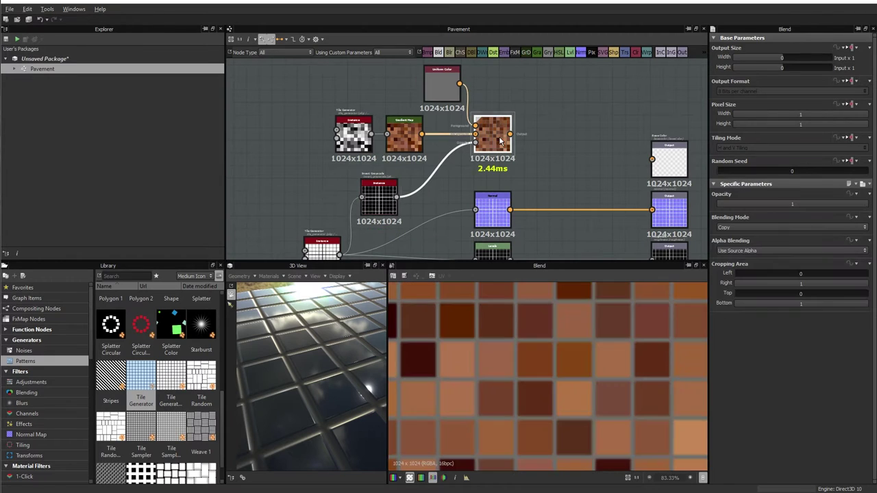
pyautogui.scroll(-3, 562, 313)
pyautogui.scroll(-1, 556, 375)
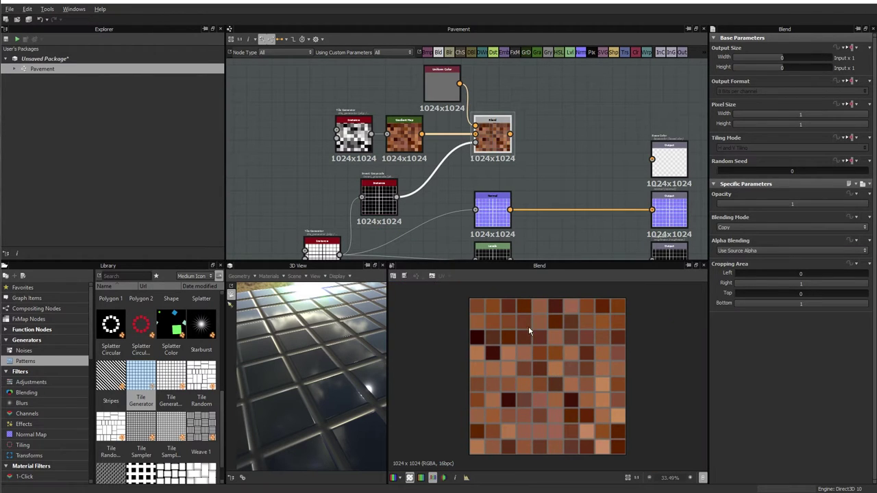
# Connect the Blend output to the Base Color output node and widen the 3D view.
pyautogui.scroll(1, 555, 334)
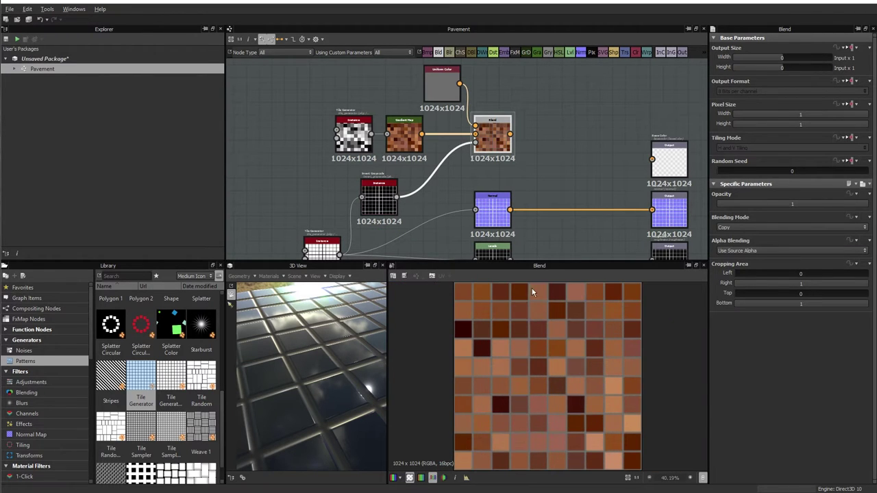
pyautogui.moveTo(509, 134); pyautogui.dragTo(652, 159)
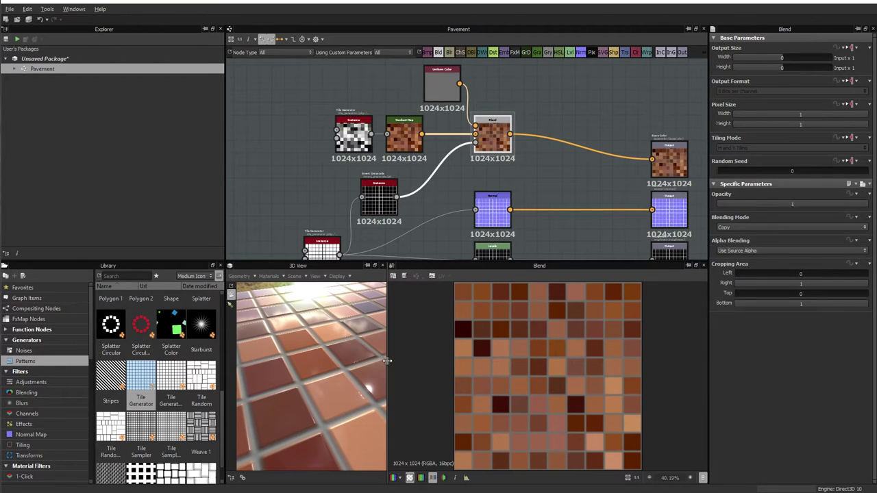
pyautogui.moveTo(388, 363); pyautogui.dragTo(505, 374)
pyautogui.moveTo(386, 390)
pyautogui.mouseDown()
pyautogui.moveTo(399, 383)
pyautogui.moveTo(326, 391)
pyautogui.moveTo(366, 411)
pyautogui.mouseUp()
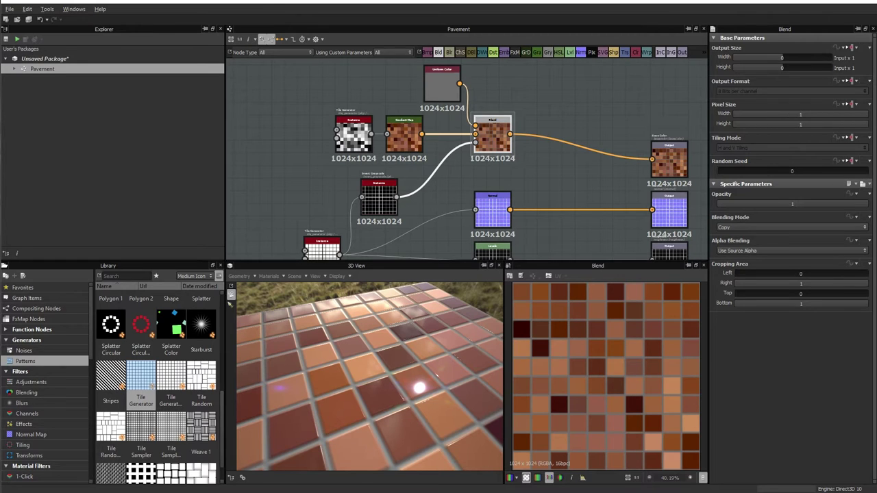
# Orbit the 3D preview to inspect the glossy brown tiles with grey grout.
pyautogui.moveTo(500, 204)
pyautogui.mouseDown(button='middle')
pyautogui.moveTo(522, 140)
pyautogui.moveTo(494, 166)
pyautogui.mouseUp(button='middle')
pyautogui.scroll(-1, 523, 141)
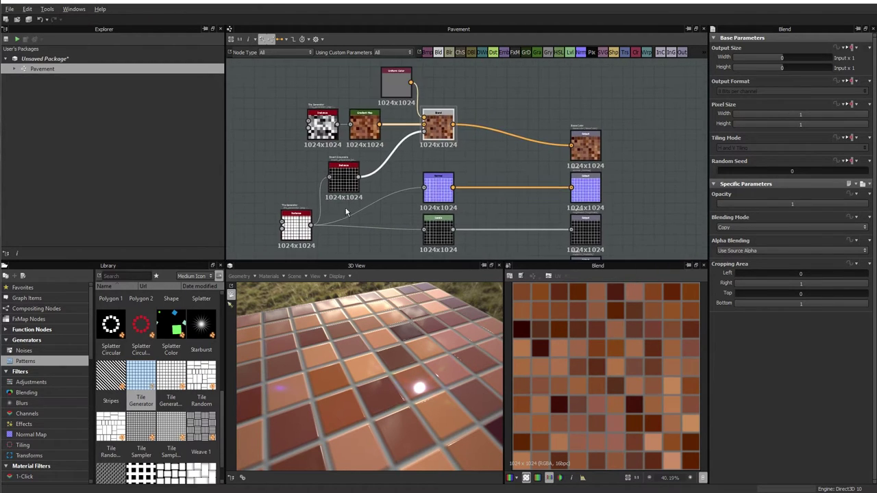
pyautogui.moveTo(306, 433)
pyautogui.mouseDown()
pyautogui.moveTo(387, 389)
pyautogui.moveTo(449, 376)
pyautogui.moveTo(368, 374)
pyautogui.moveTo(381, 370)
pyautogui.moveTo(383, 382)
pyautogui.mouseUp()
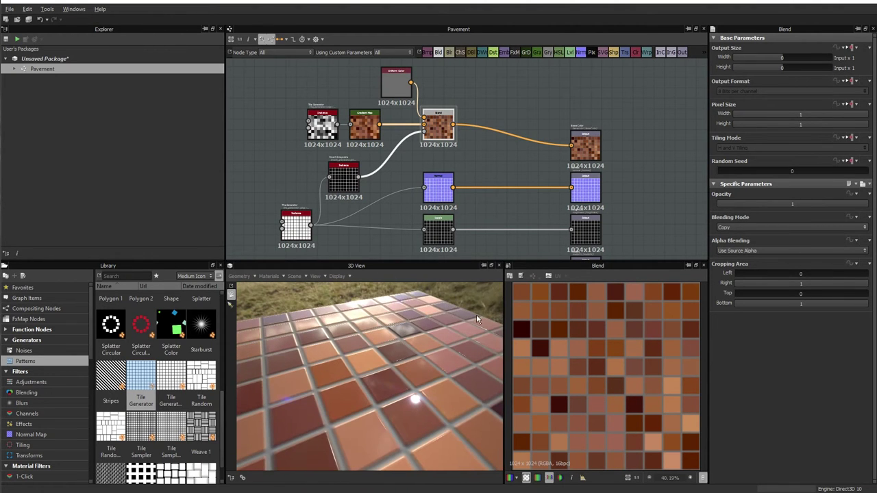
pyautogui.moveTo(476, 314)
pyautogui.mouseDown()
pyautogui.moveTo(331, 404)
pyautogui.moveTo(460, 376)
pyautogui.mouseUp()
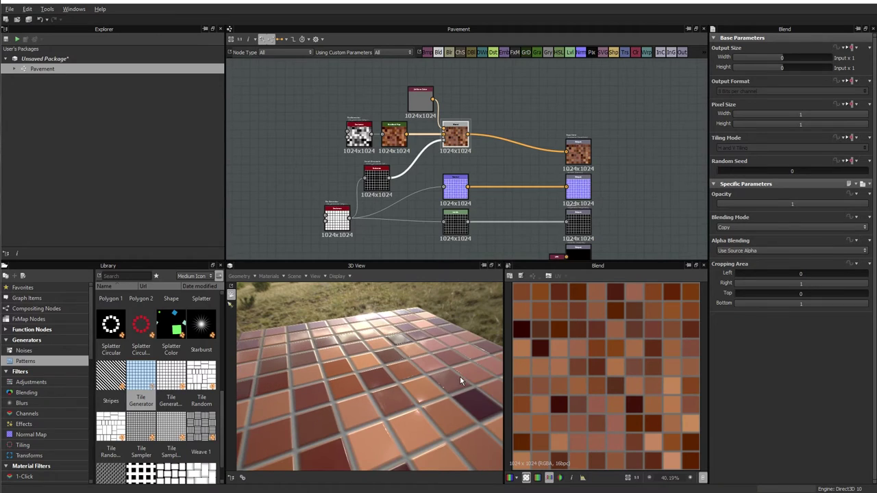
pyautogui.moveTo(363, 404)
pyautogui.mouseDown()
pyautogui.moveTo(372, 385)
pyautogui.moveTo(317, 409)
pyautogui.mouseUp()
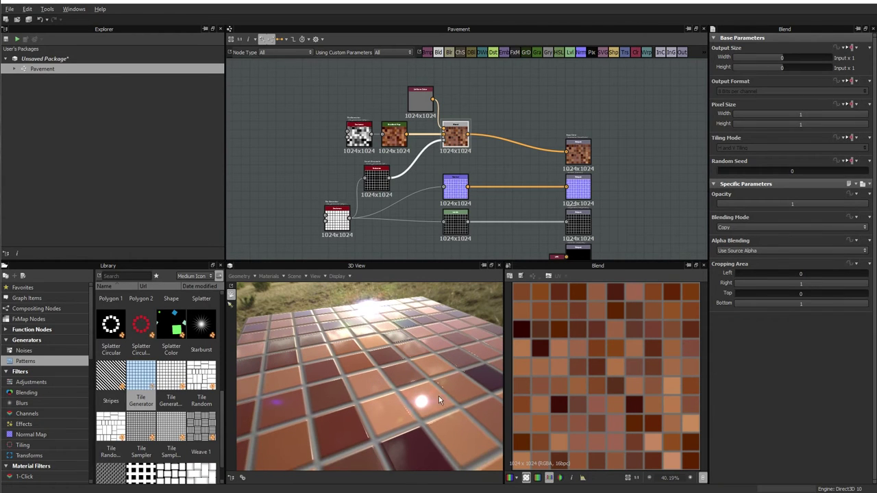
pyautogui.moveTo(481, 198); pyautogui.dragTo(468, 172, button='middle')
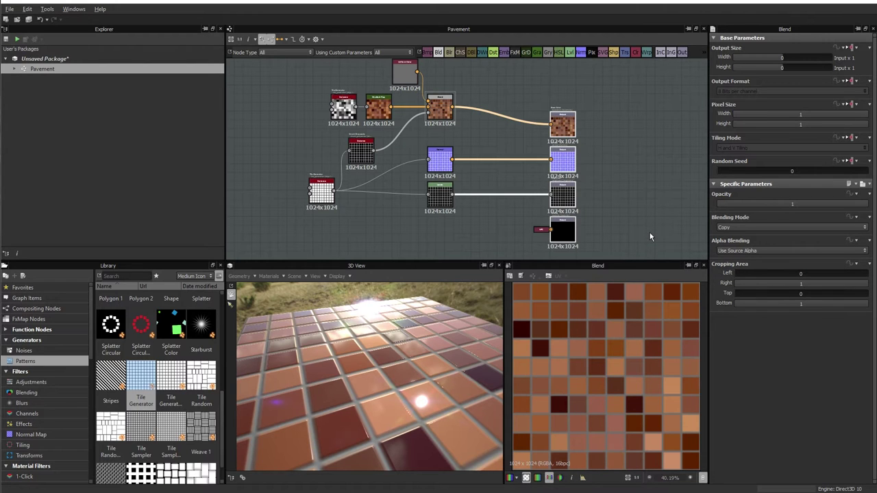
pyautogui.moveTo(381, 398)
pyautogui.mouseDown()
pyautogui.moveTo(415, 378)
pyautogui.moveTo(355, 371)
pyautogui.mouseUp()
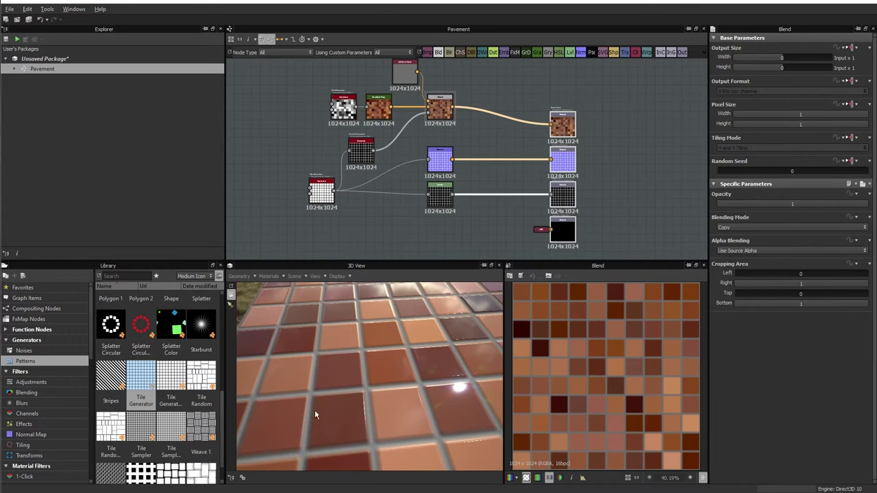
# Add a Slope Blur Grayscale node with the Tile Generator grid as its input.
pyautogui.scroll(3, 346, 215)
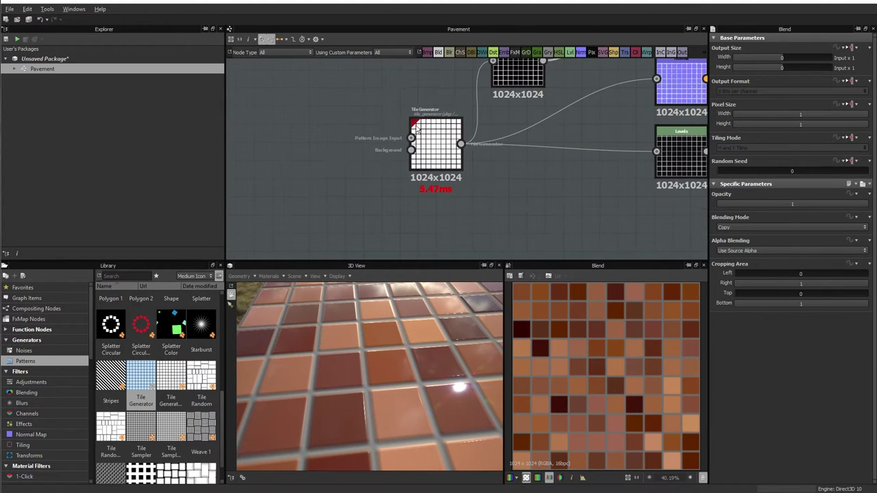
pyautogui.moveTo(439, 157); pyautogui.dragTo(312, 192)
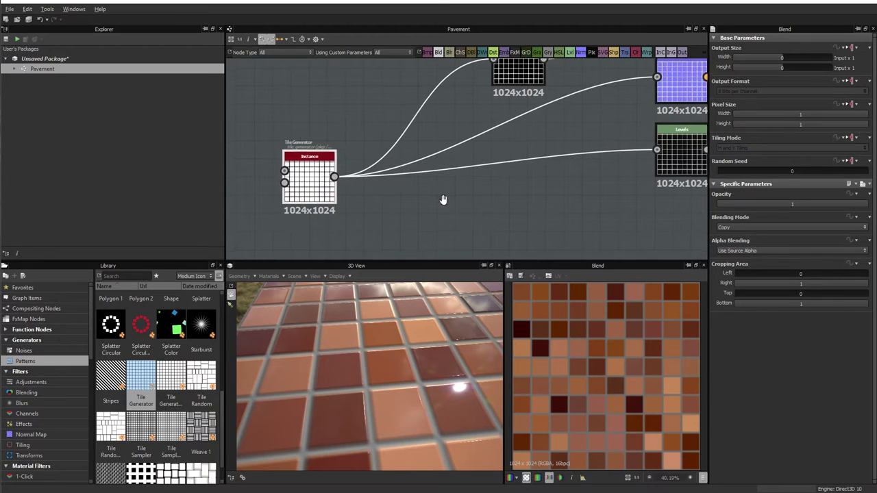
pyautogui.moveTo(442, 200)
pyautogui.mouseDown(button='middle')
pyautogui.moveTo(453, 198)
pyautogui.moveTo(421, 177)
pyautogui.mouseUp(button='middle')
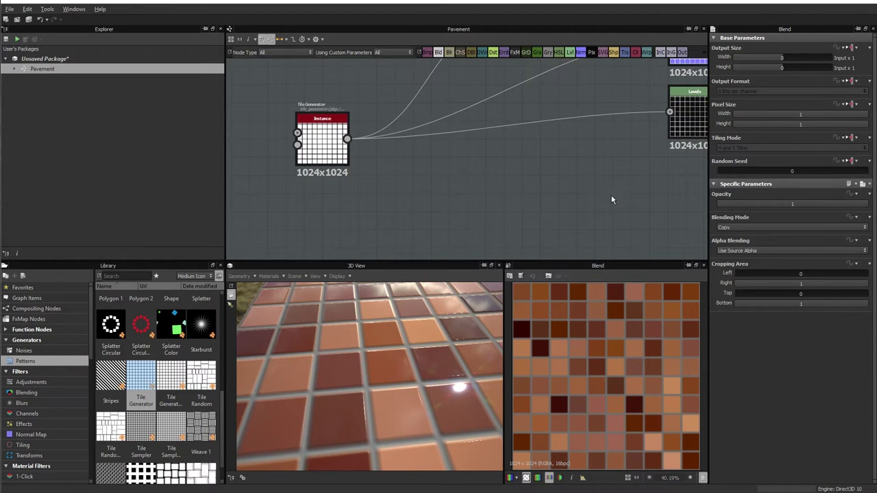
pyautogui.press('space')
pyautogui.write('slop')
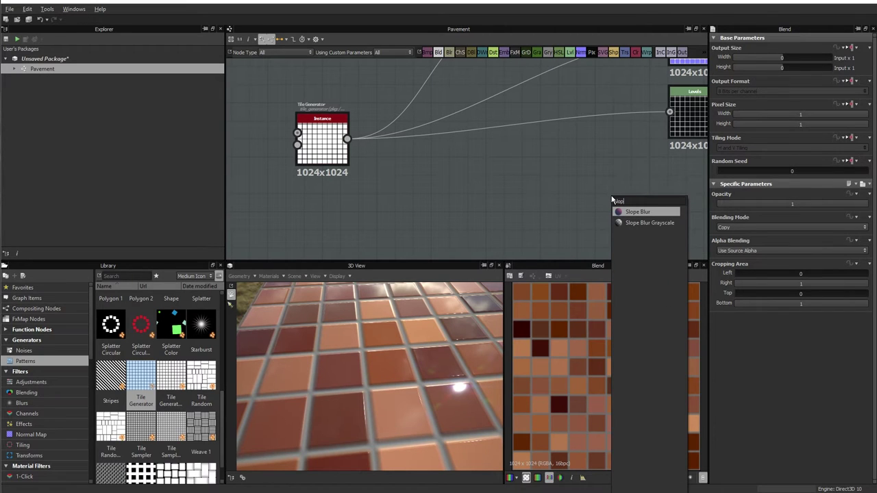
pyautogui.press('Down')
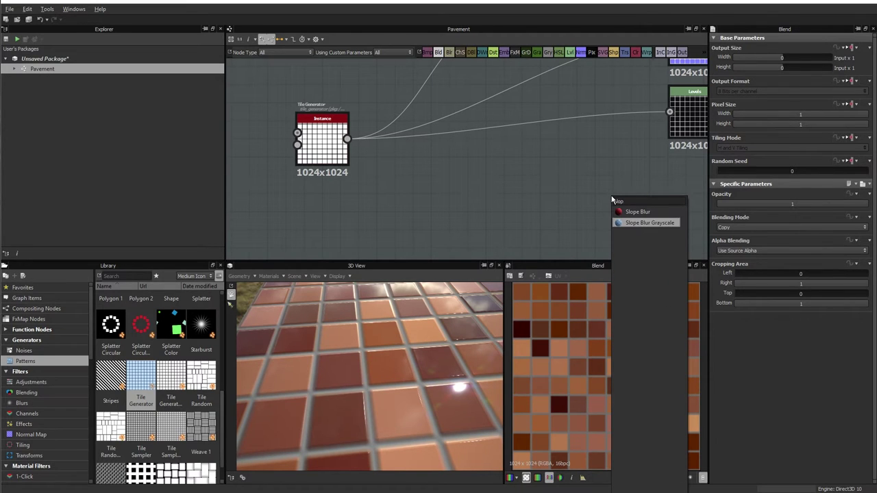
pyautogui.press('Return')
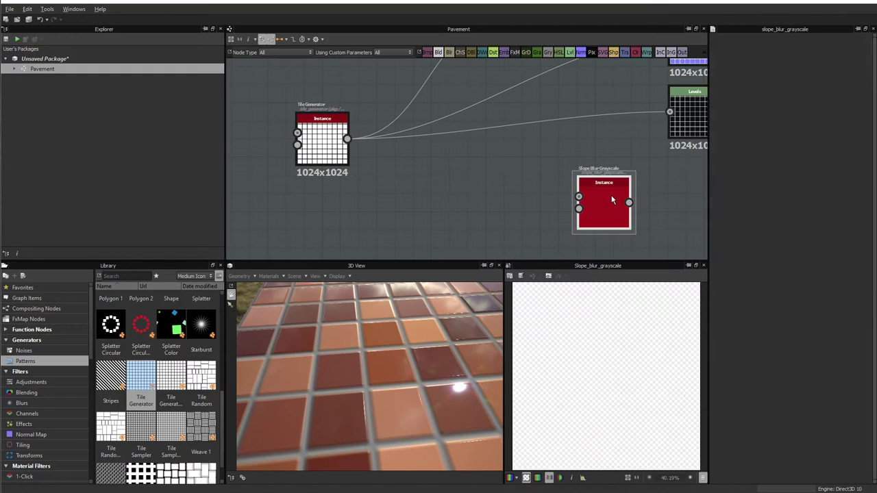
pyautogui.moveTo(599, 209); pyautogui.dragTo(470, 194)
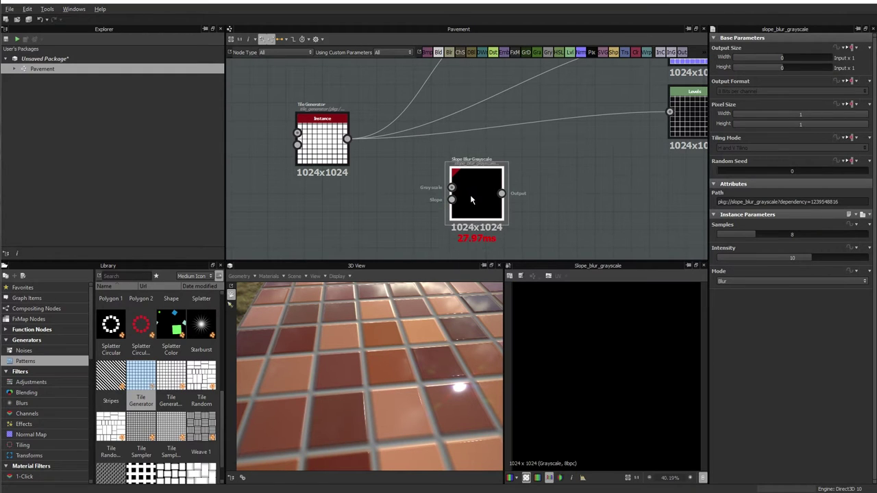
pyautogui.moveTo(348, 139); pyautogui.dragTo(453, 186)
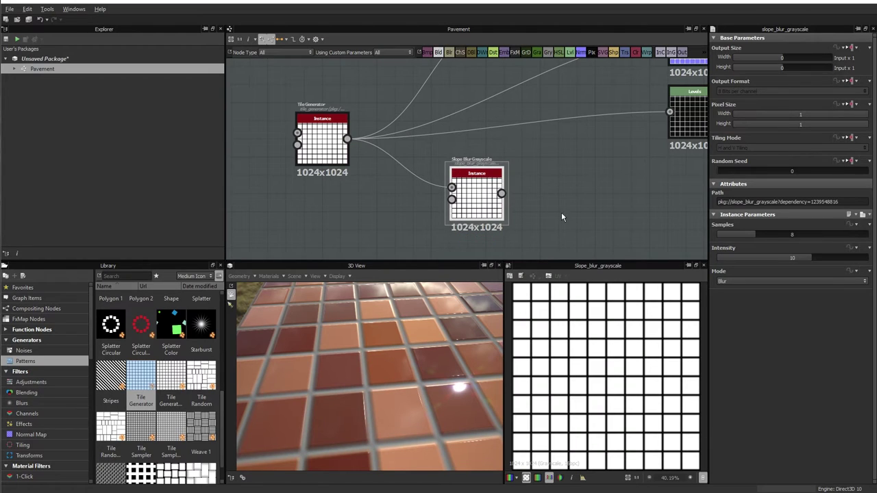
pyautogui.scroll(-1, 556, 218)
pyautogui.moveTo(491, 204); pyautogui.dragTo(476, 203)
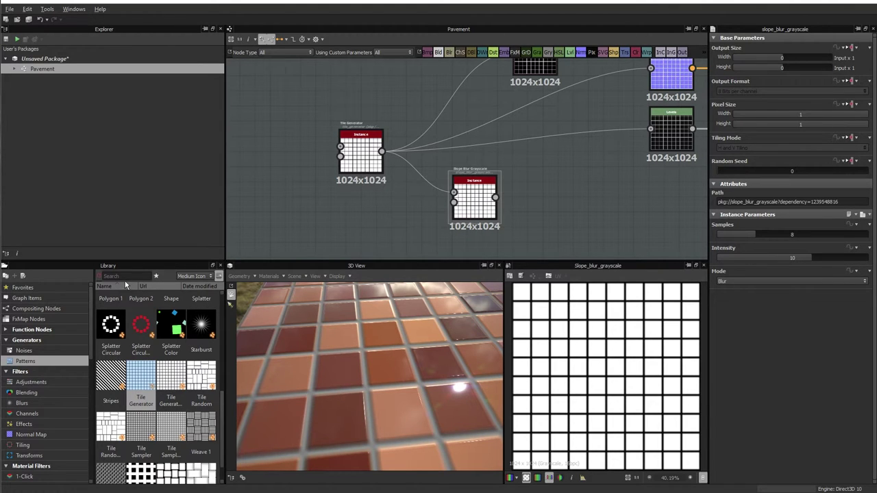
# Add a Perlin Noise 3 with Distance 25 from the library as the Slope Blur's slope input.
pyautogui.click(39, 349)
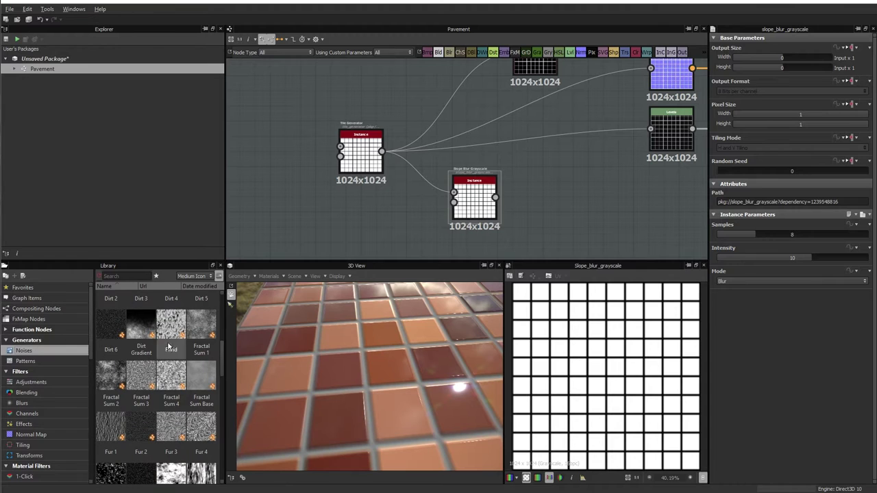
pyautogui.moveTo(222, 358); pyautogui.dragTo(220, 443)
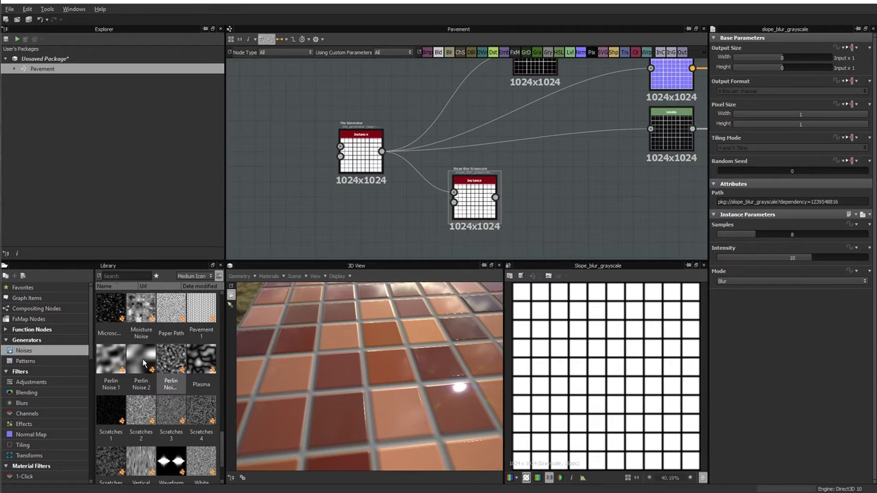
pyautogui.click(166, 360)
pyautogui.moveTo(171, 361)
pyautogui.mouseDown()
pyautogui.moveTo(352, 227)
pyautogui.moveTo(358, 234)
pyautogui.mouseUp()
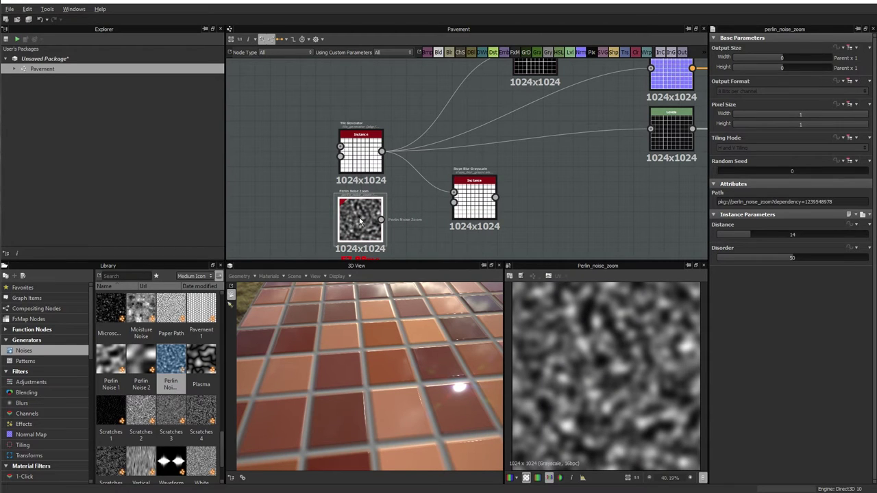
pyautogui.moveTo(747, 234)
pyautogui.mouseDown()
pyautogui.moveTo(736, 234)
pyautogui.moveTo(791, 228)
pyautogui.moveTo(768, 228)
pyautogui.moveTo(777, 234)
pyautogui.mouseUp()
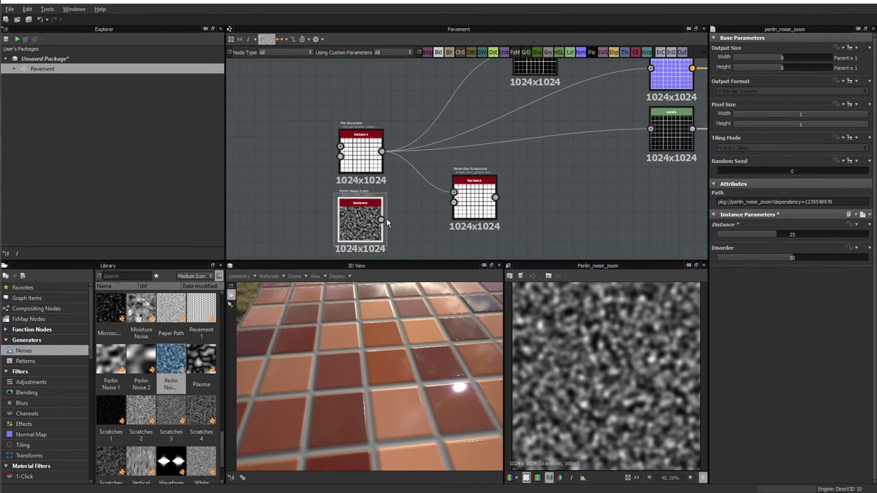
pyautogui.moveTo(381, 219); pyautogui.dragTo(453, 202)
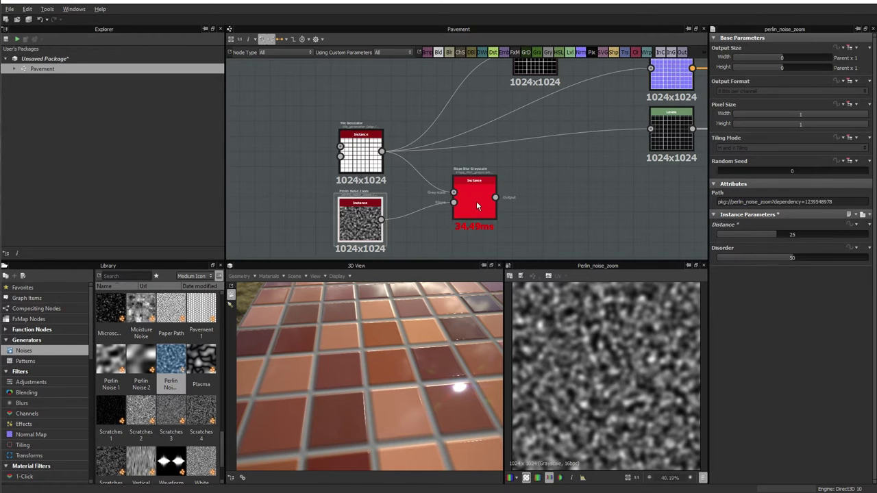
pyautogui.click(476, 200)
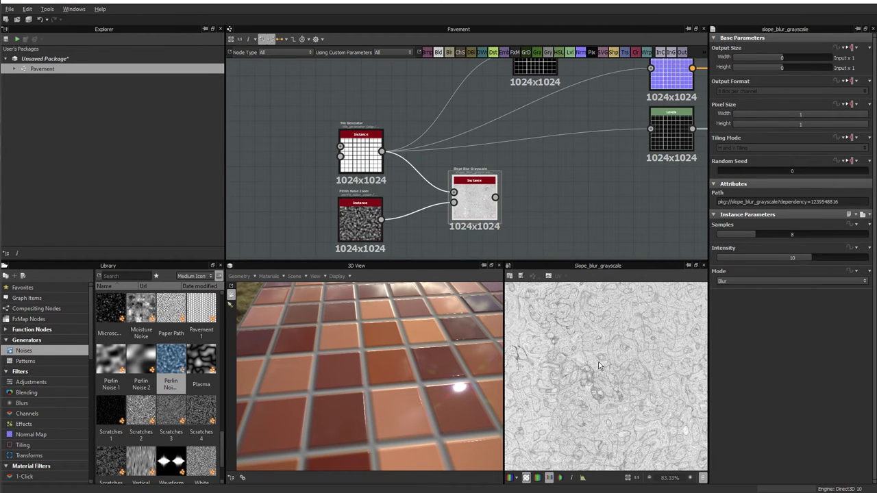
# Lower the Slope Blur Grayscale intensity to about 0.1 and raise its Samples to 32.
pyautogui.scroll(3, 598, 365)
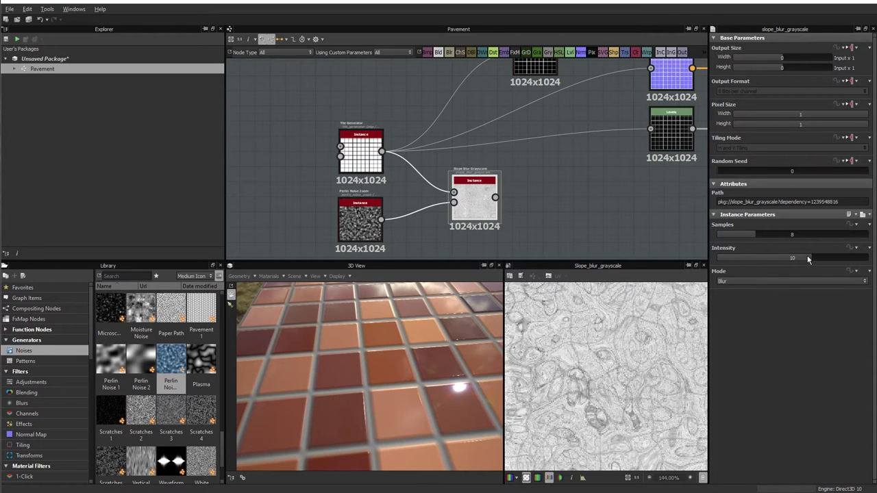
pyautogui.moveTo(808, 258); pyautogui.dragTo(718, 261)
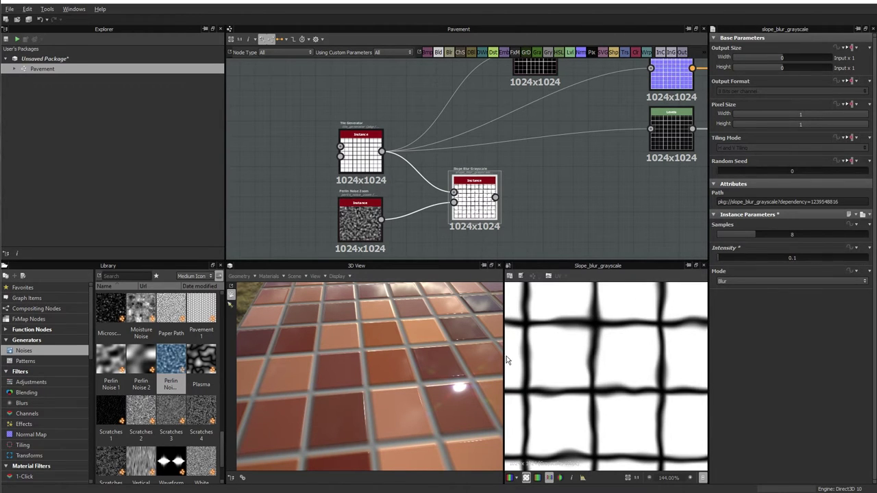
pyautogui.moveTo(504, 359); pyautogui.dragTo(435, 359)
pyautogui.scroll(-3, 483, 360)
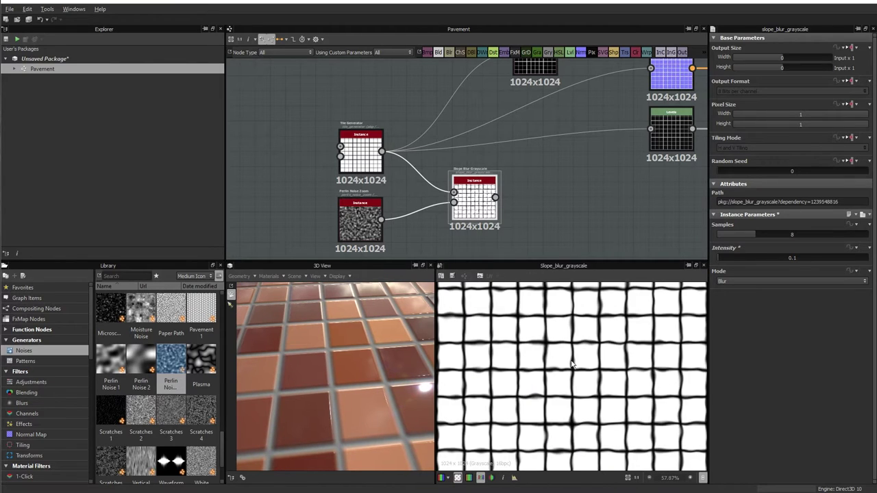
pyautogui.scroll(-2, 585, 333)
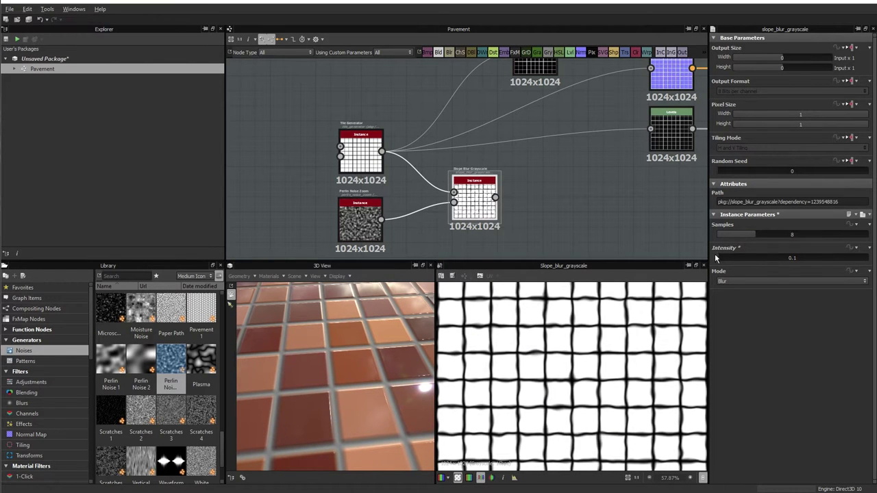
pyautogui.moveTo(721, 259); pyautogui.dragTo(717, 260)
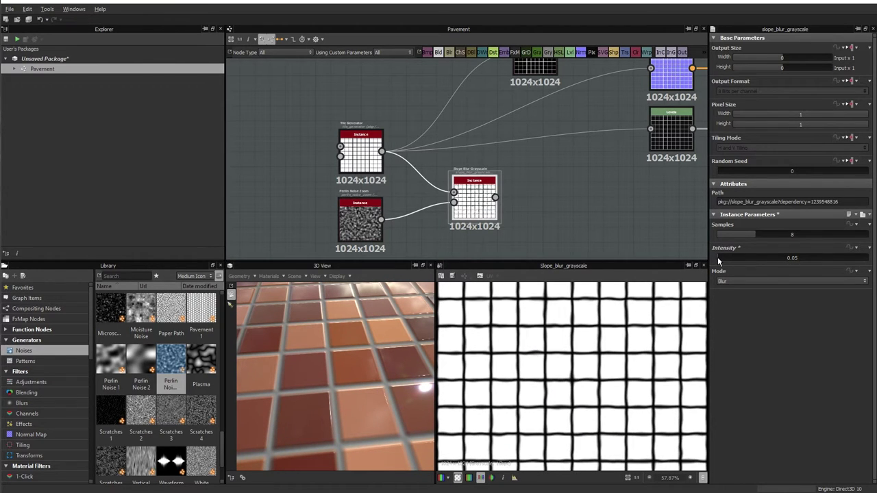
pyautogui.moveTo(756, 236); pyautogui.dragTo(861, 237)
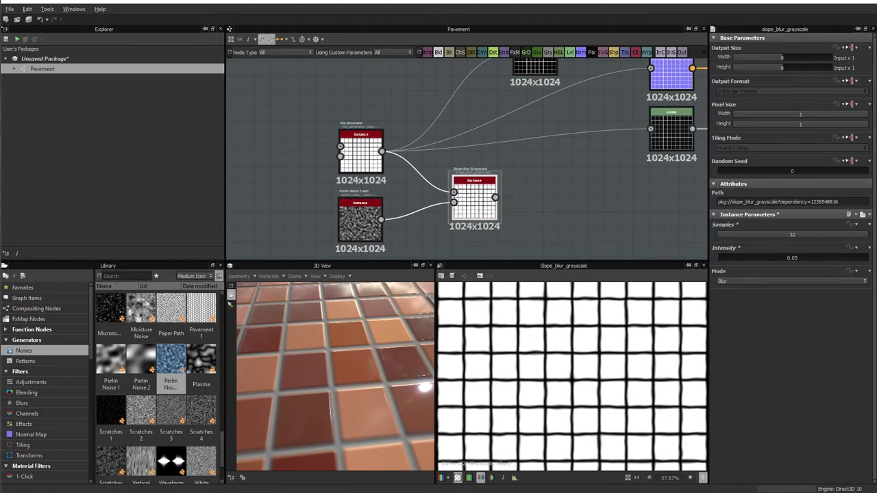
pyautogui.scroll(5, 544, 387)
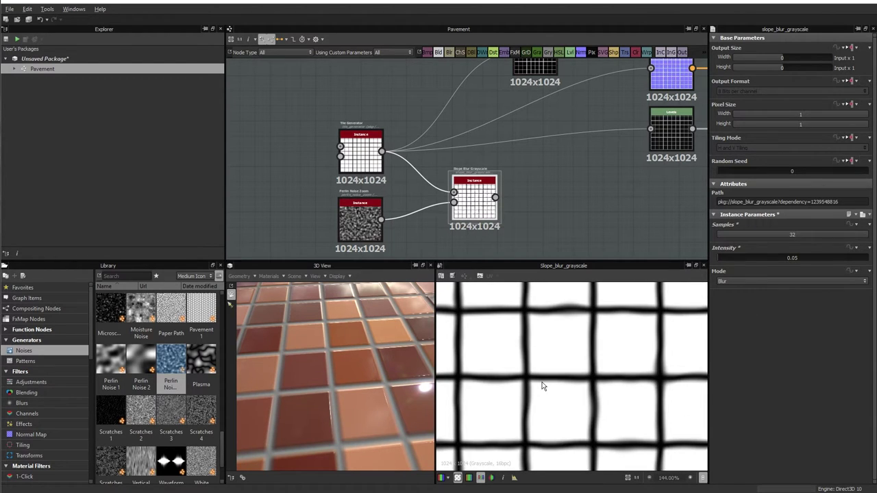
pyautogui.click(718, 259)
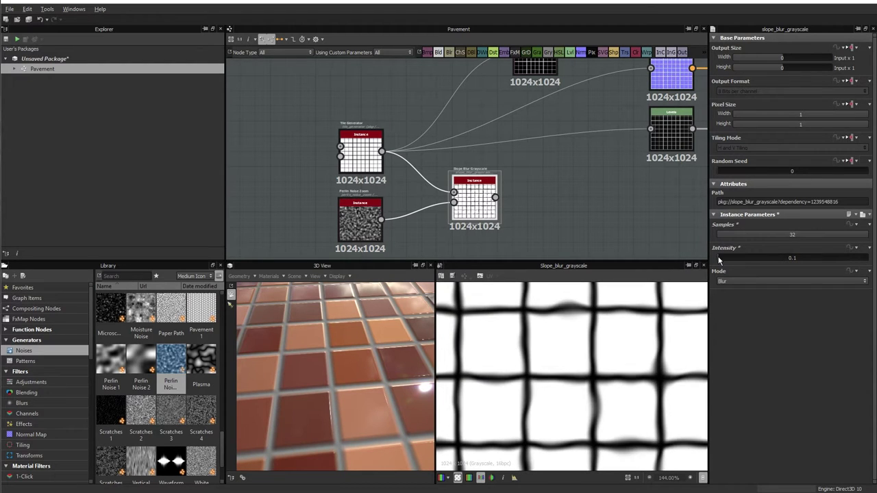
pyautogui.scroll(-1, 589, 238)
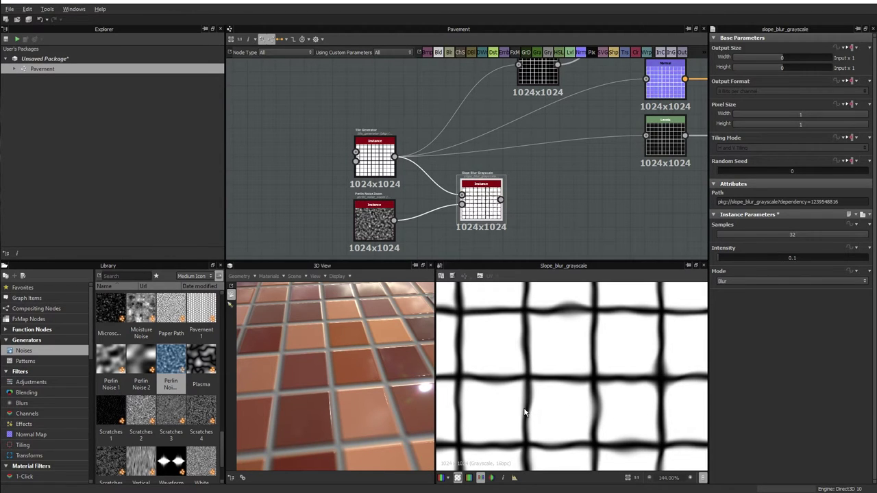
# Switch the slope blur mode to Min and bring the intensity up to 0.19.
pyautogui.click(742, 279)
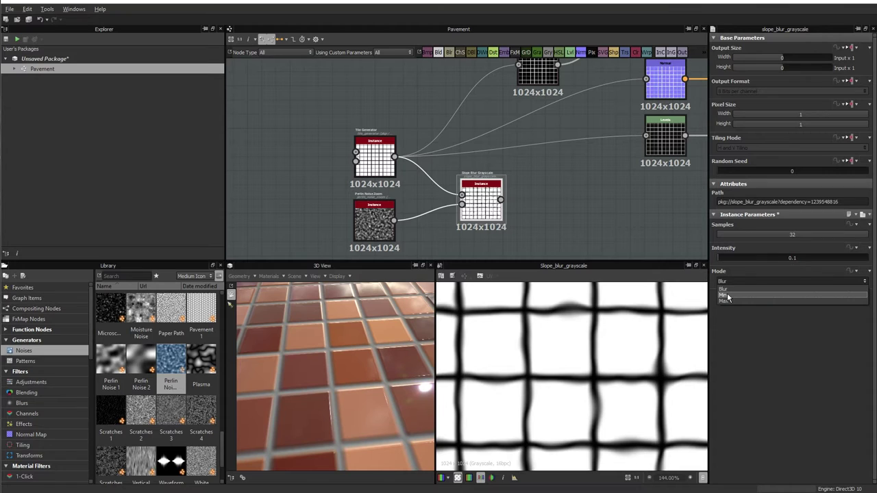
pyautogui.click(727, 295)
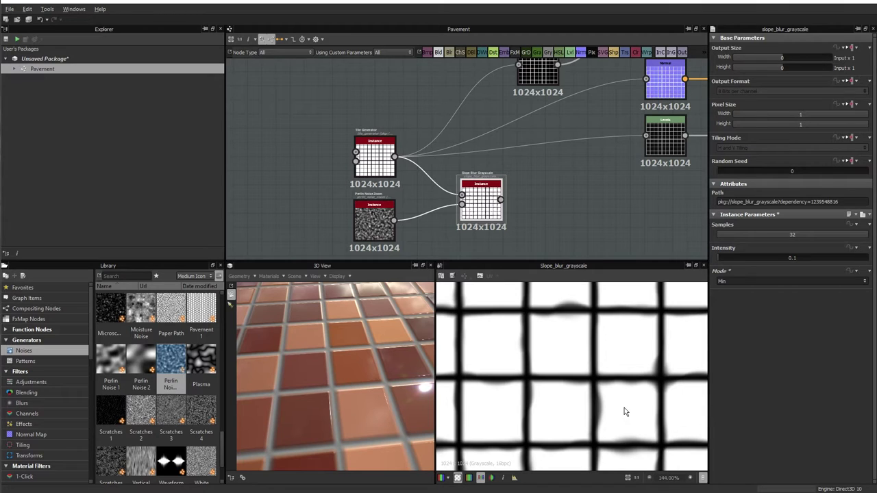
pyautogui.moveTo(623, 413); pyautogui.dragTo(506, 264, button='middle')
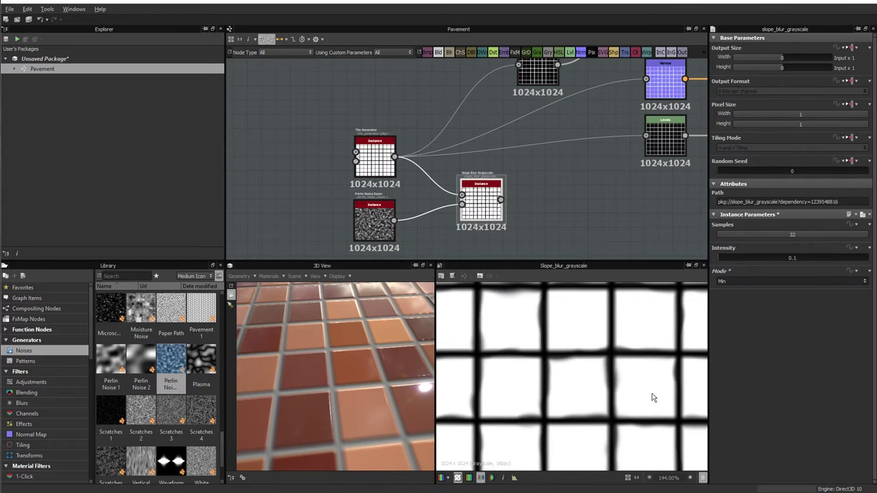
pyautogui.moveTo(653, 397)
pyautogui.mouseDown(button='middle')
pyautogui.moveTo(572, 311)
pyautogui.moveTo(582, 401)
pyautogui.moveTo(556, 400)
pyautogui.moveTo(626, 421)
pyautogui.mouseUp(button='middle')
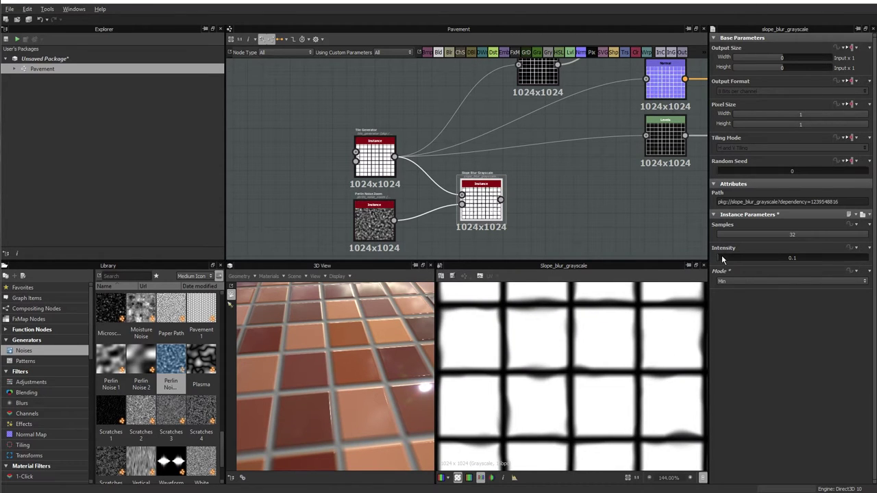
pyautogui.moveTo(719, 257); pyautogui.dragTo(718, 261)
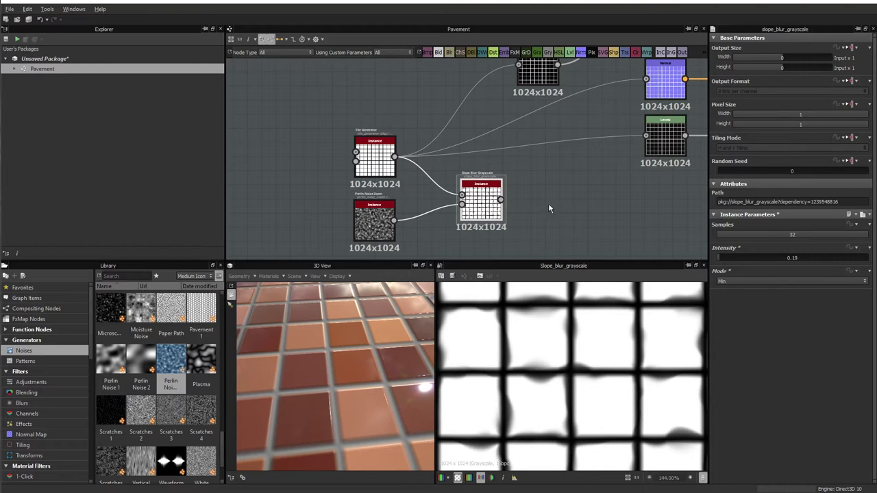
pyautogui.moveTo(548, 204); pyautogui.dragTo(519, 162, button='middle')
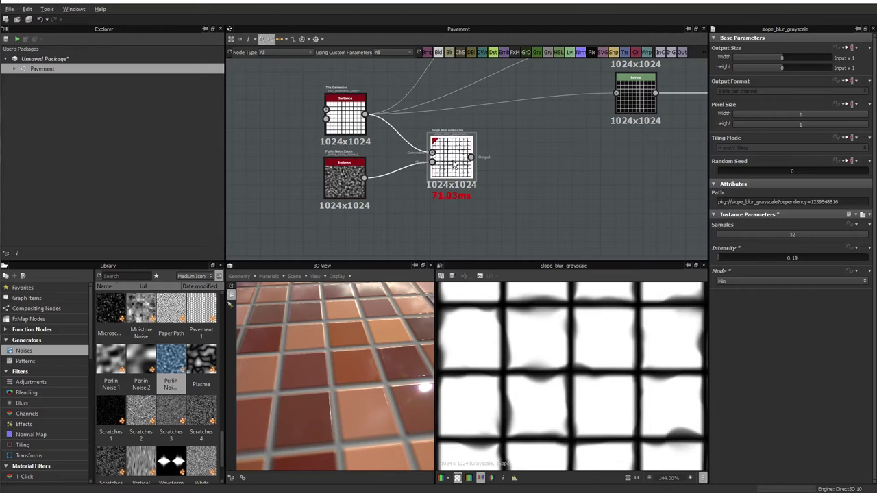
# Duplicate the Slope Blur Grayscale node and feed the original's output into the copy.
pyautogui.hotkey('ctrl', 'd')
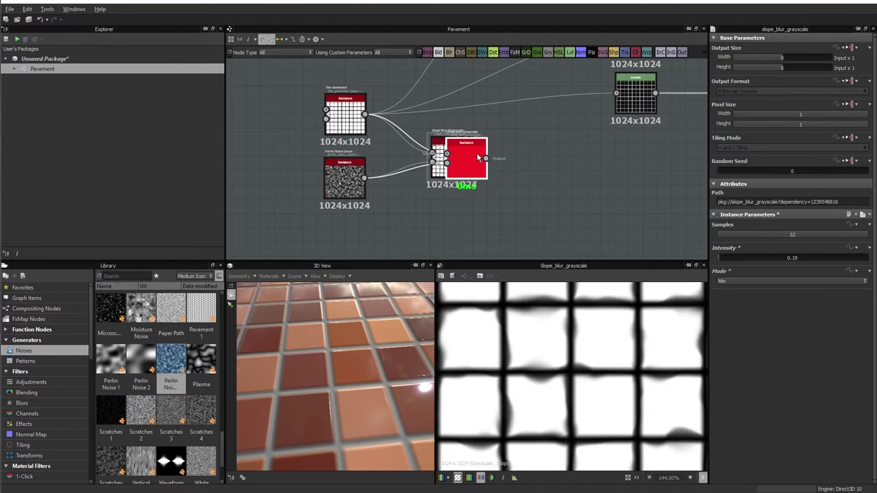
pyautogui.moveTo(454, 159); pyautogui.dragTo(559, 194)
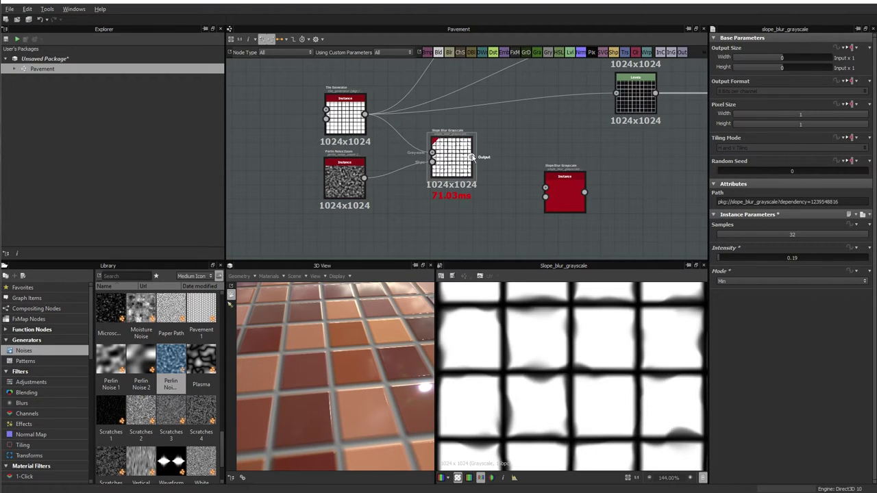
pyautogui.moveTo(472, 158)
pyautogui.mouseDown()
pyautogui.moveTo(545, 187)
pyautogui.moveTo(532, 181)
pyautogui.mouseUp()
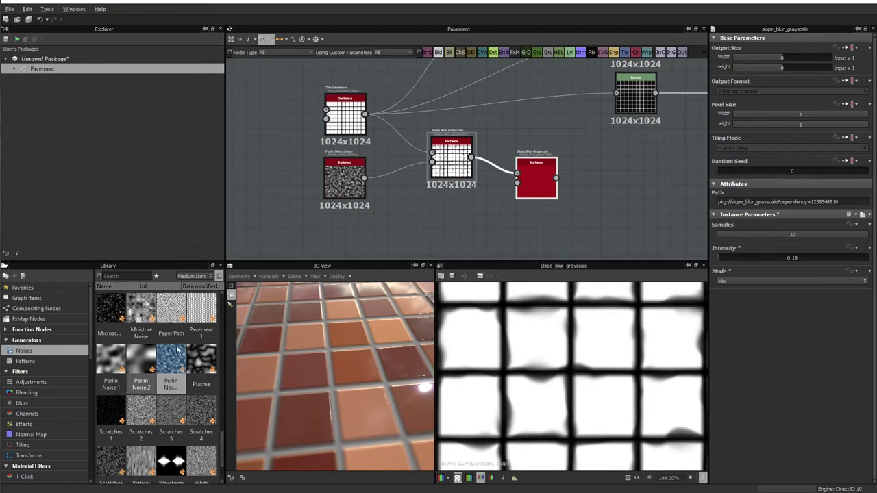
# Drag a Clouds 1 noise node from the Library into the graph.
pyautogui.moveTo(224, 452); pyautogui.dragTo(205, 311)
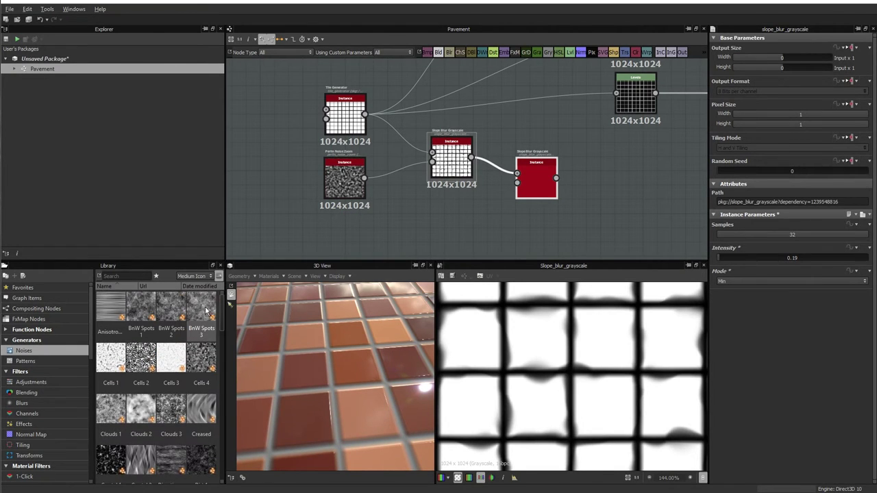
pyautogui.scroll(-3, 205, 312)
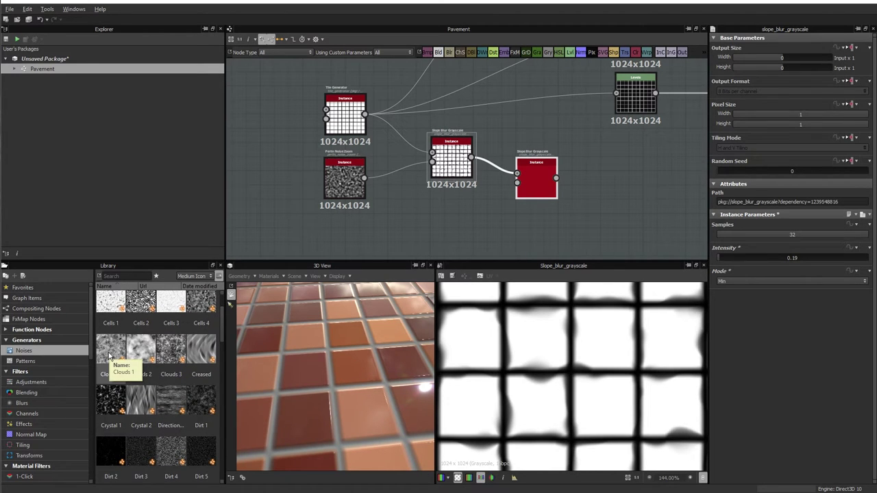
pyautogui.moveTo(109, 358)
pyautogui.mouseDown()
pyautogui.moveTo(401, 227)
pyautogui.moveTo(435, 231)
pyautogui.moveTo(527, 191)
pyautogui.mouseUp()
# Preview the second Slope Blur Grayscale and set its Intensity to 0.03.
pyautogui.doubleClick(543, 187)
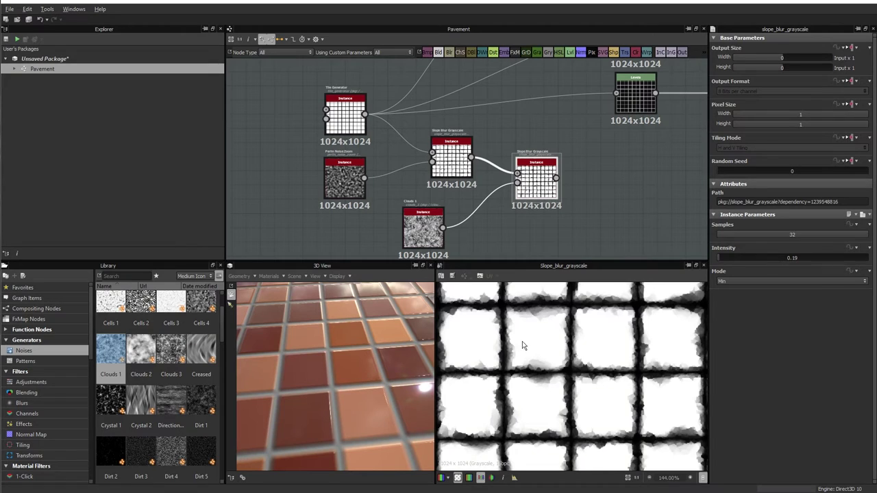
pyautogui.scroll(3, 493, 334)
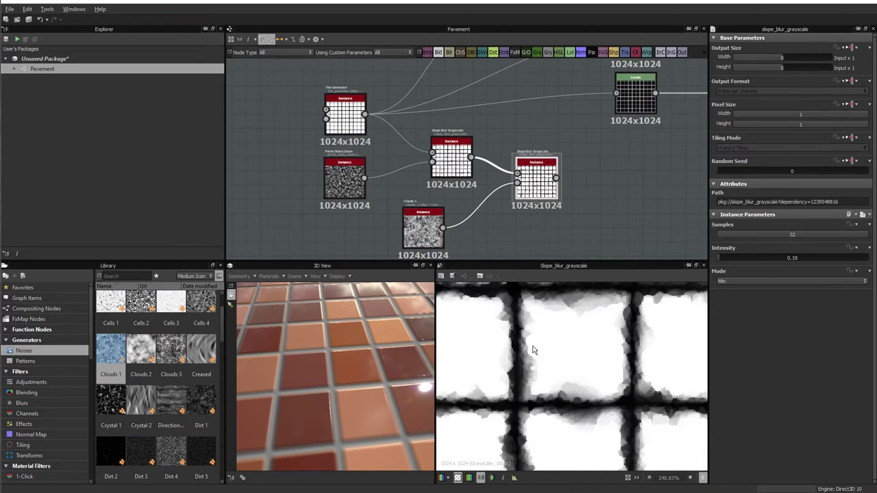
pyautogui.moveTo(534, 350); pyautogui.dragTo(569, 373, button='middle')
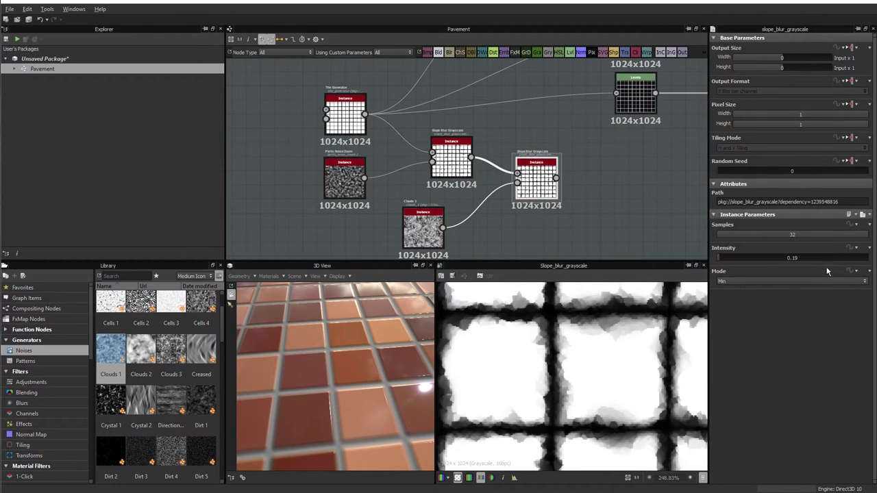
pyautogui.doubleClick(791, 258)
pyautogui.write('05')
pyautogui.press('Return')
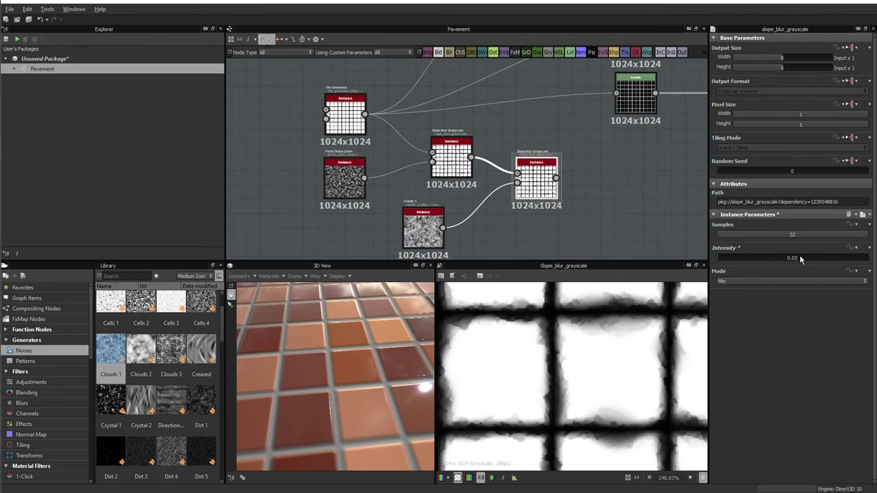
pyautogui.write('0.')
pyautogui.write('03')
pyautogui.press('Return')
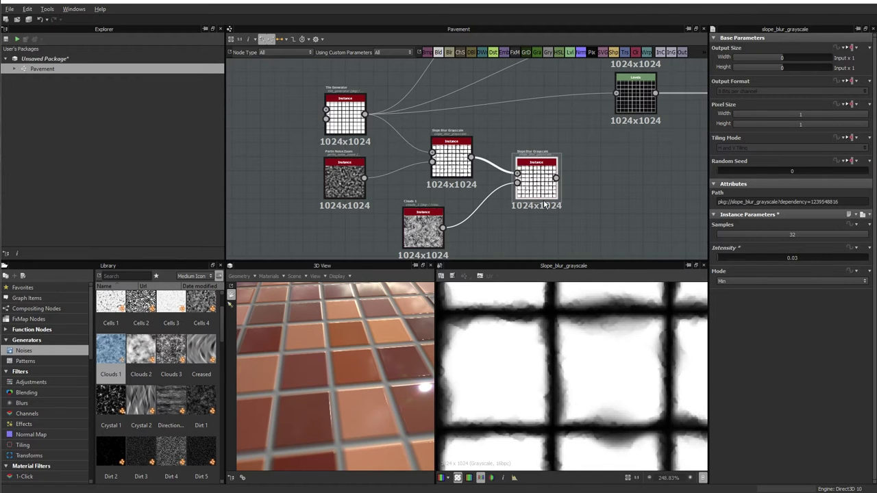
pyautogui.scroll(-1, 525, 213)
pyautogui.scroll(-1, 526, 213)
# Shift the five left-hand tile-damage nodes further left to make room.
pyautogui.moveTo(564, 379); pyautogui.dragTo(470, 333, button='middle')
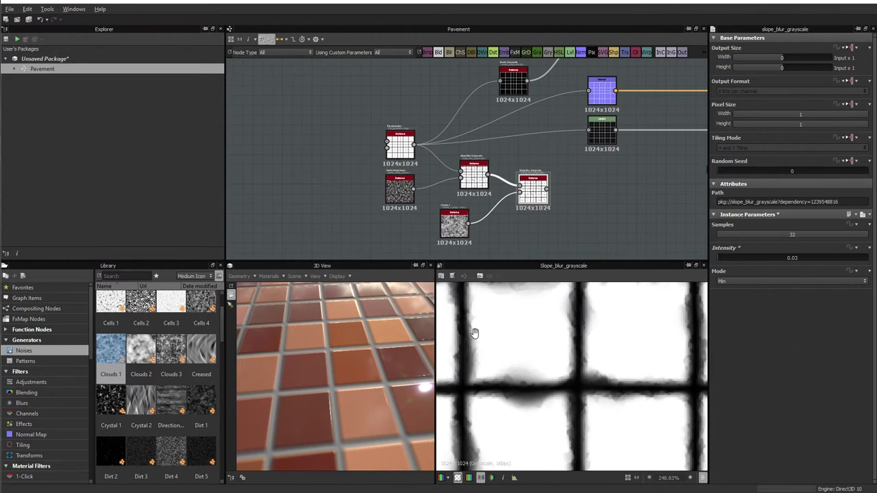
pyautogui.scroll(-2, 548, 341)
pyautogui.moveTo(609, 364); pyautogui.dragTo(459, 305, button='middle')
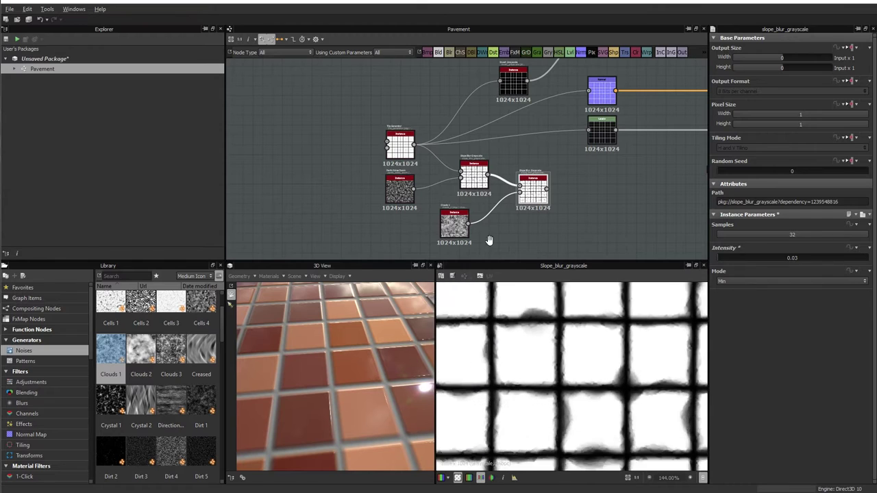
pyautogui.moveTo(611, 447); pyautogui.dragTo(617, 436, button='middle')
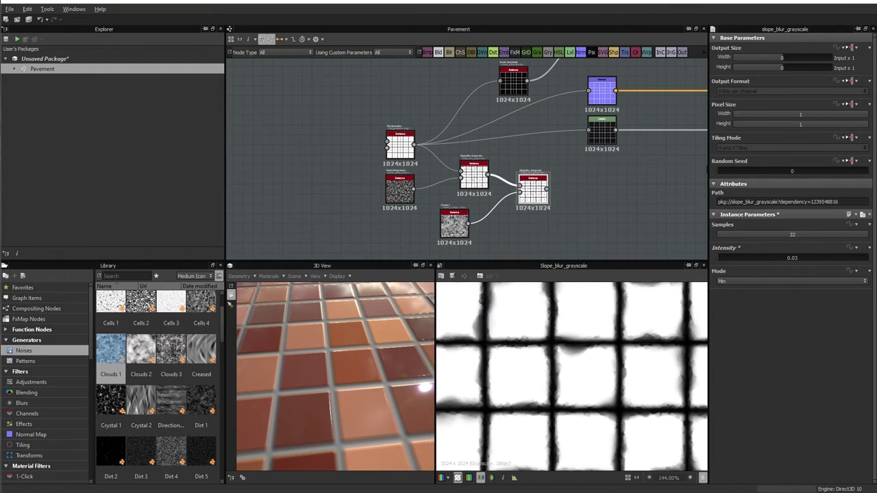
pyautogui.moveTo(595, 226); pyautogui.dragTo(501, 236, button='middle')
pyautogui.scroll(-2, 501, 236)
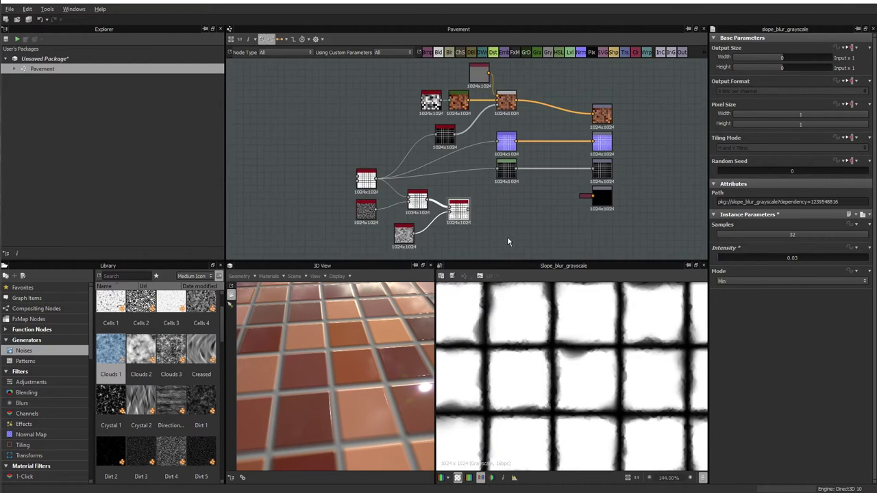
pyautogui.moveTo(460, 248)
pyautogui.mouseDown()
pyautogui.moveTo(349, 168)
pyautogui.moveTo(305, 189)
pyautogui.mouseUp()
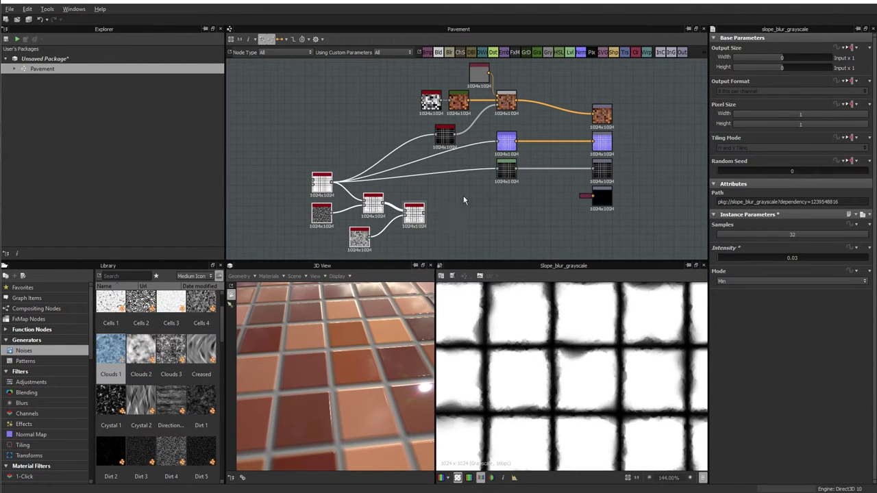
pyautogui.scroll(1, 482, 191)
pyautogui.scroll(2, 474, 183)
pyautogui.moveTo(475, 183)
pyautogui.mouseDown(button='middle')
pyautogui.moveTo(542, 212)
pyautogui.moveTo(535, 189)
pyautogui.mouseUp(button='middle')
pyautogui.scroll(-1, 532, 205)
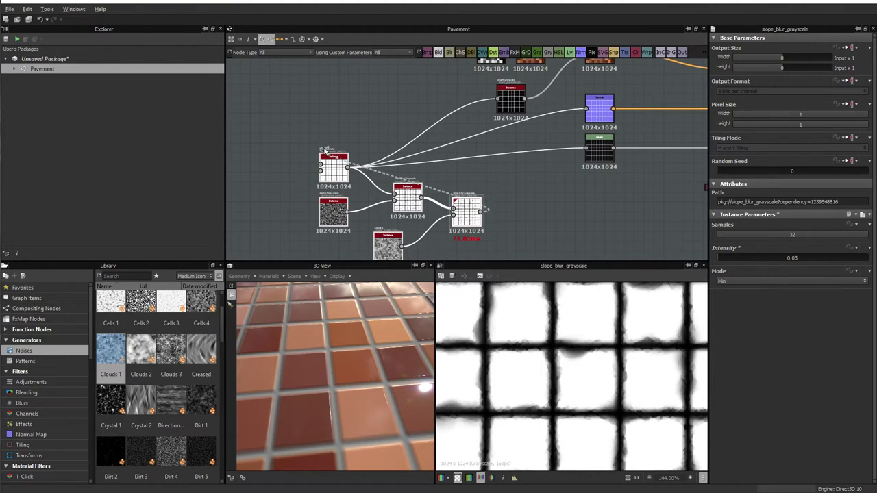
# Wire the slope blur output into the Levels, Normal and Distance nodes.
pyautogui.moveTo(479, 213)
pyautogui.mouseDown()
pyautogui.moveTo(610, 168)
pyautogui.moveTo(584, 152)
pyautogui.mouseUp()
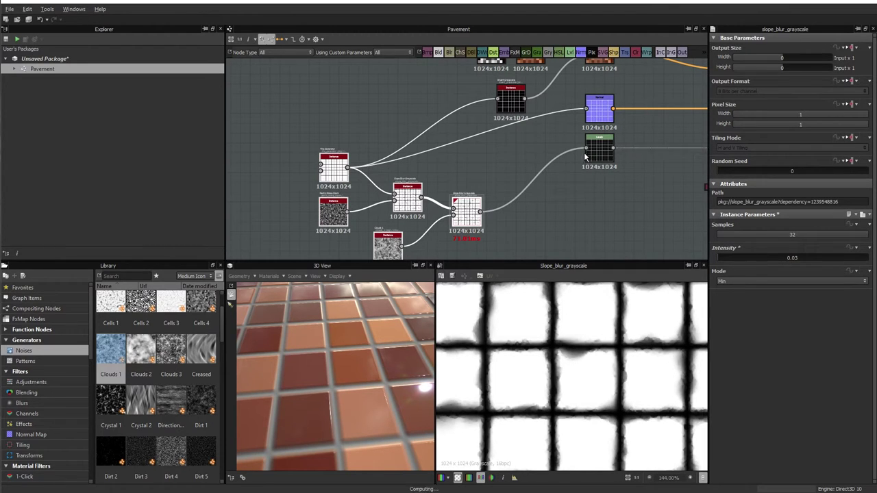
pyautogui.moveTo(484, 213); pyautogui.dragTo(587, 108)
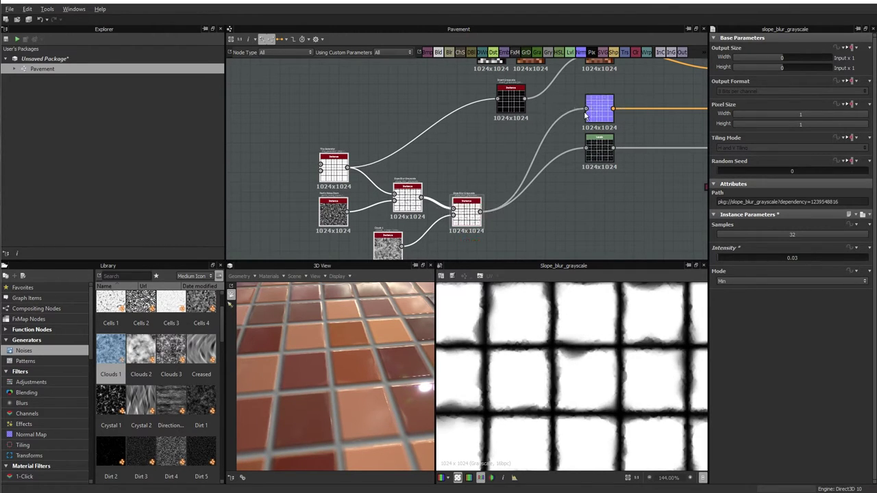
pyautogui.moveTo(477, 127); pyautogui.dragTo(498, 100)
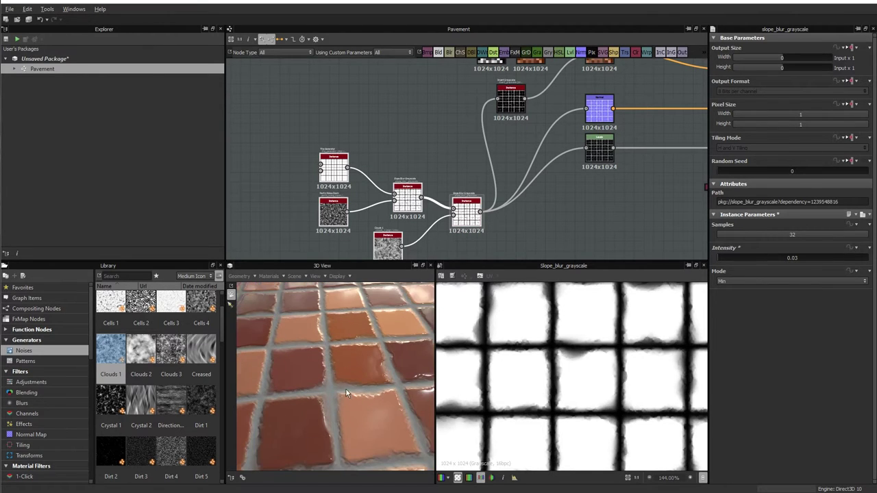
pyautogui.moveTo(345, 389)
pyautogui.mouseDown()
pyautogui.moveTo(430, 375)
pyautogui.moveTo(335, 381)
pyautogui.moveTo(337, 372)
pyautogui.moveTo(382, 386)
pyautogui.moveTo(323, 385)
pyautogui.moveTo(335, 406)
pyautogui.moveTo(224, 411)
pyautogui.moveTo(292, 384)
pyautogui.moveTo(378, 396)
pyautogui.moveTo(362, 390)
pyautogui.moveTo(379, 357)
pyautogui.mouseUp()
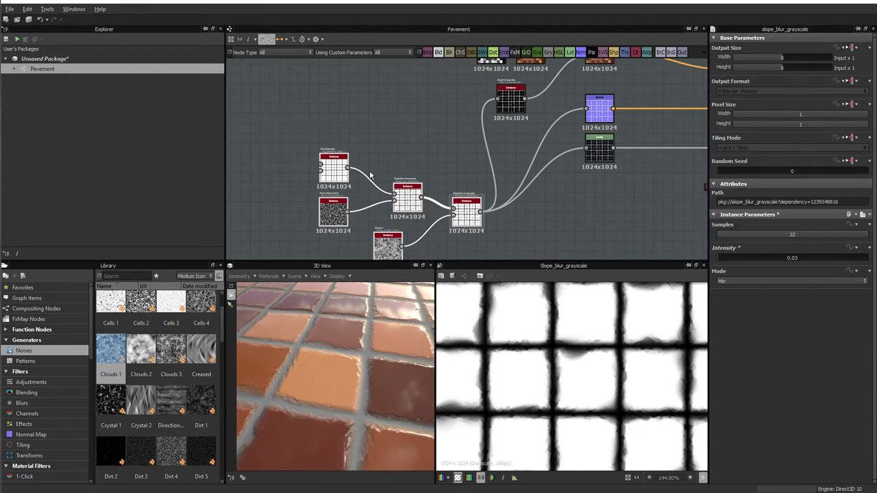
# Pack Tile Generator, noise, both Slope Blurs and Clouds 1 together, then box-select them.
pyautogui.moveTo(344, 175); pyautogui.dragTo(309, 155)
pyautogui.moveTo(414, 207)
pyautogui.mouseDown()
pyautogui.moveTo(349, 155)
pyautogui.moveTo(357, 155)
pyautogui.mouseUp()
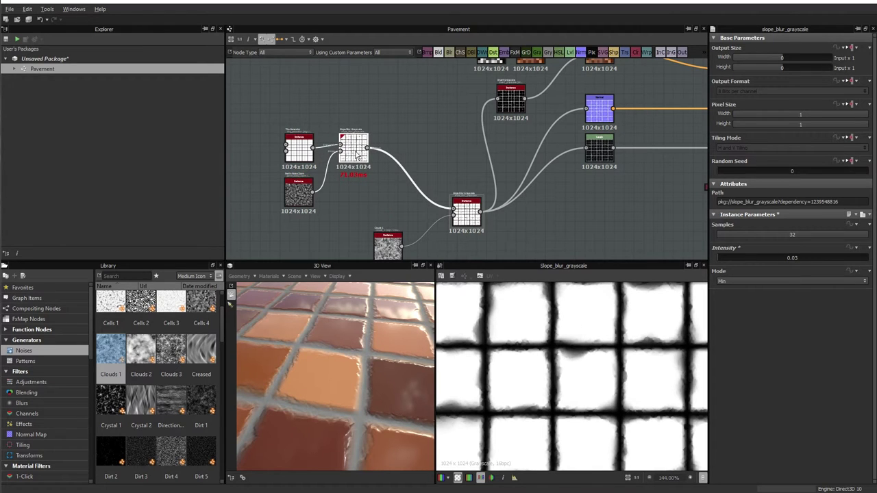
pyautogui.moveTo(469, 222); pyautogui.dragTo(405, 156)
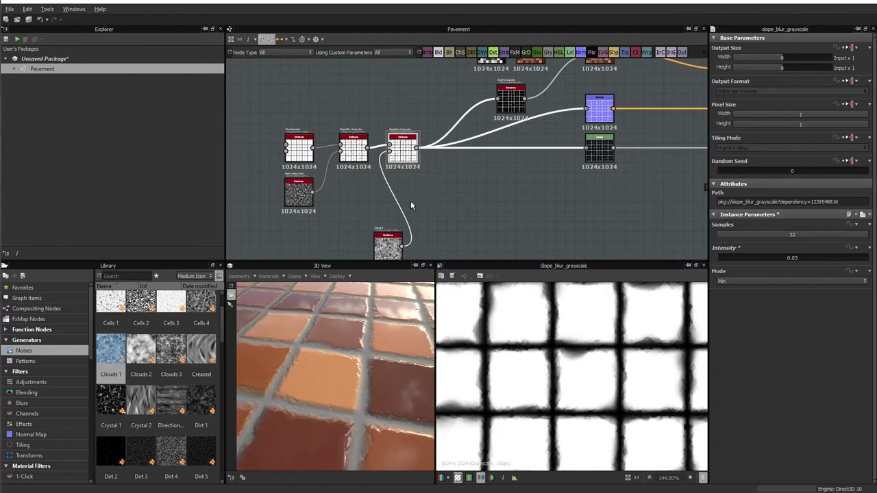
pyautogui.moveTo(388, 255); pyautogui.dragTo(354, 204)
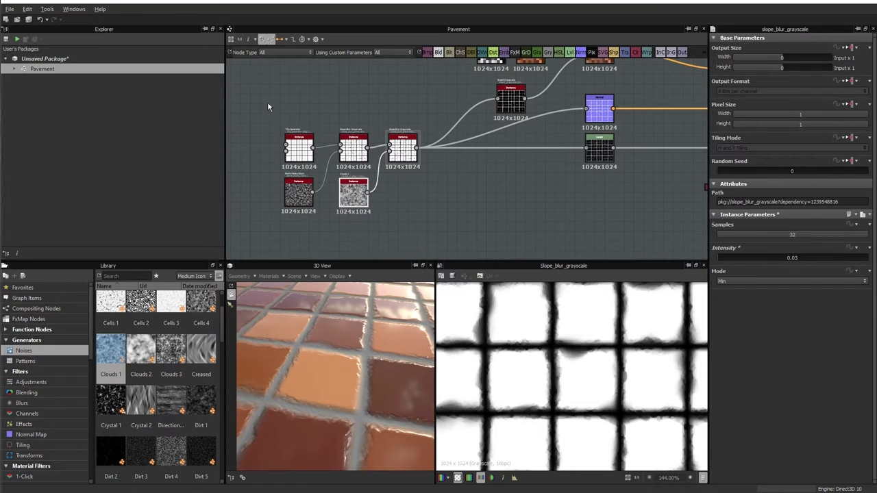
pyautogui.moveTo(267, 103); pyautogui.dragTo(400, 275)
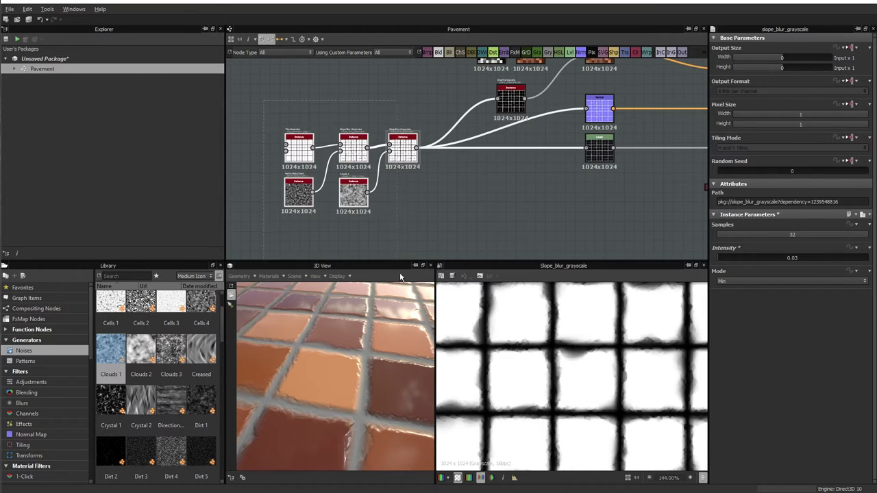
# Wrap the five selected nodes in a frame titled 'Pavés endommagés'.
pyautogui.rightClick(402, 146)
pyautogui.click(428, 206)
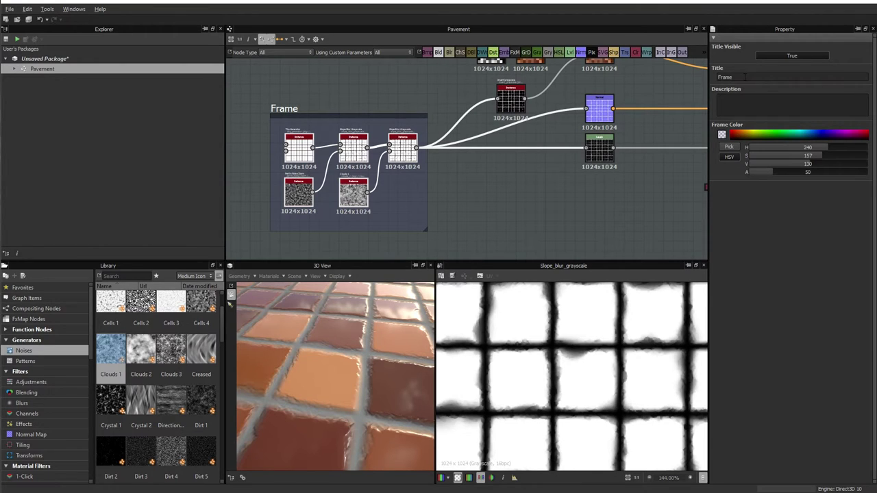
pyautogui.click(725, 77)
pyautogui.write('Pavés endommagés')
pyautogui.press('Return')
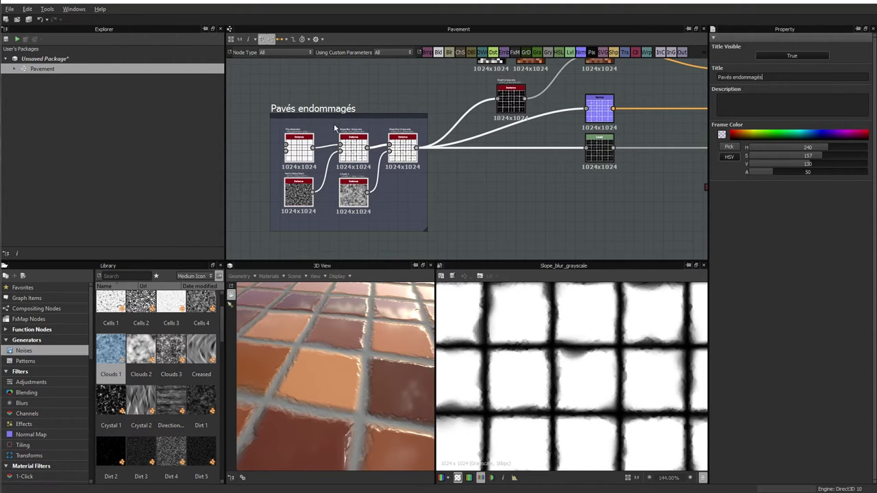
pyautogui.moveTo(509, 181)
pyautogui.mouseDown(button='middle')
pyautogui.moveTo(453, 225)
pyautogui.moveTo(418, 286)
pyautogui.mouseUp(button='middle')
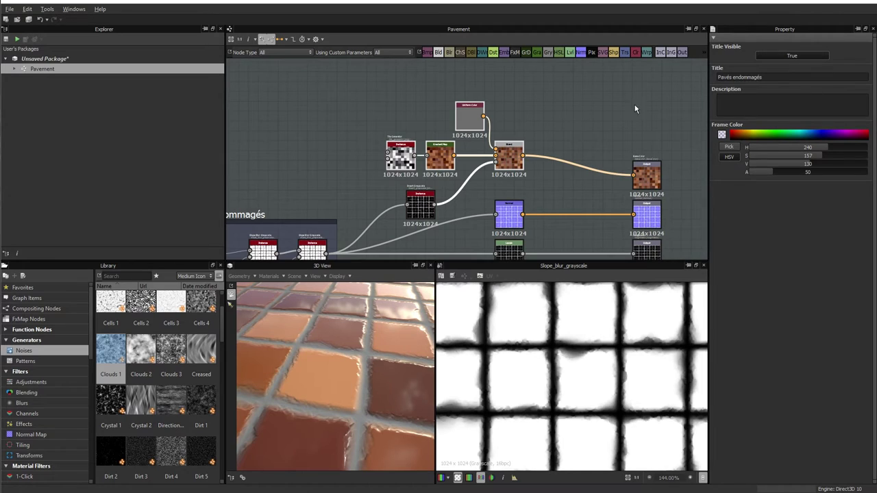
# Frame the colouring nodes as 'Colorisation' and place it above 'Pavés endommagés'.
pyautogui.rightClick(443, 155)
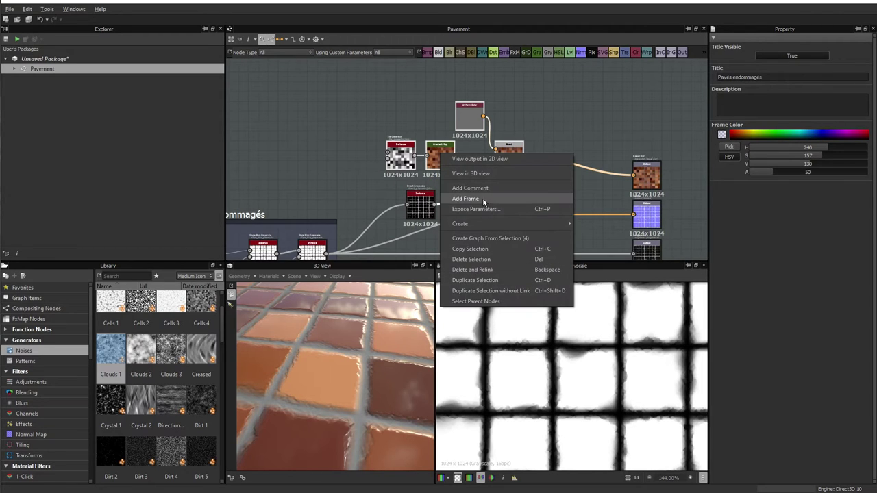
pyautogui.click(486, 199)
pyautogui.click(397, 86)
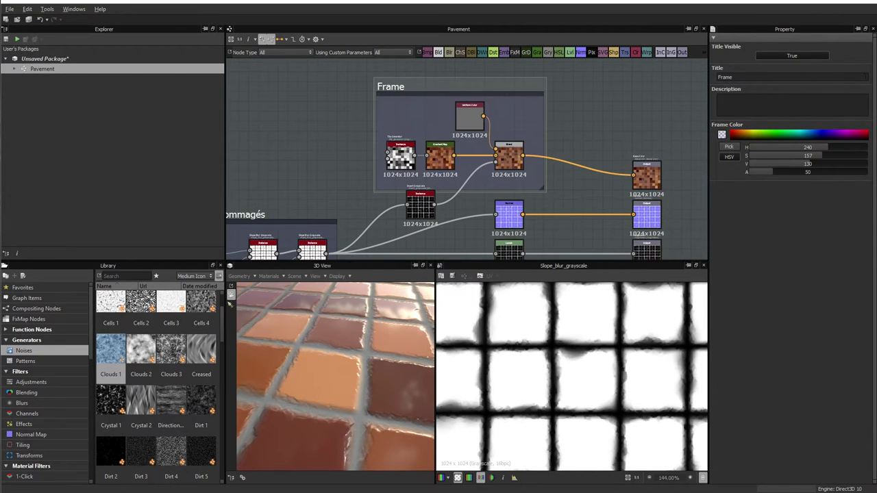
pyautogui.doubleClick(747, 78)
pyautogui.write('C')
pyautogui.write('olorisation')
pyautogui.press('Return')
pyautogui.scroll(-2, 485, 104)
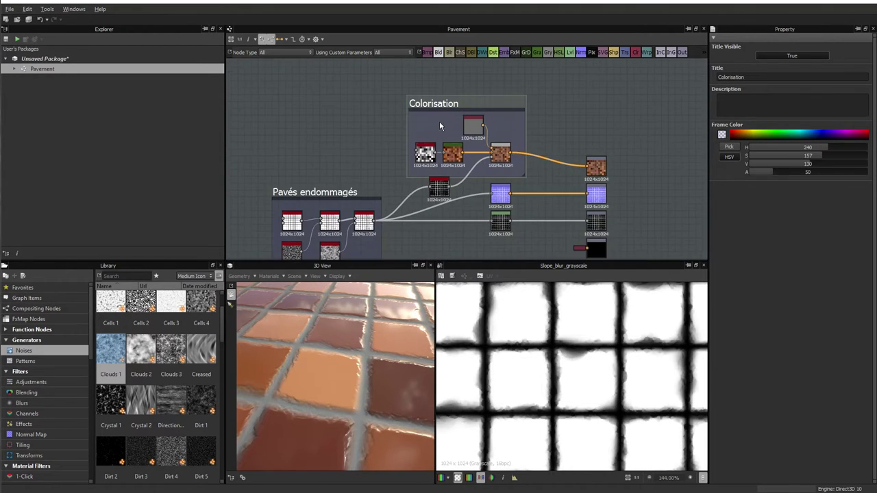
pyautogui.moveTo(435, 105)
pyautogui.mouseDown()
pyautogui.moveTo(331, 101)
pyautogui.moveTo(319, 77)
pyautogui.moveTo(352, 75)
pyautogui.mouseUp()
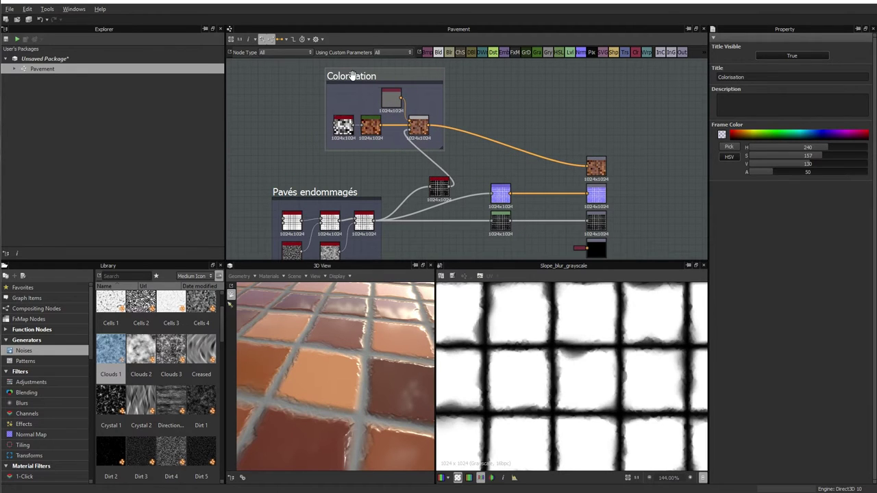
# Move the grid node toward the frames and spread the output node columns further right.
pyautogui.moveTo(438, 187); pyautogui.dragTo(394, 182)
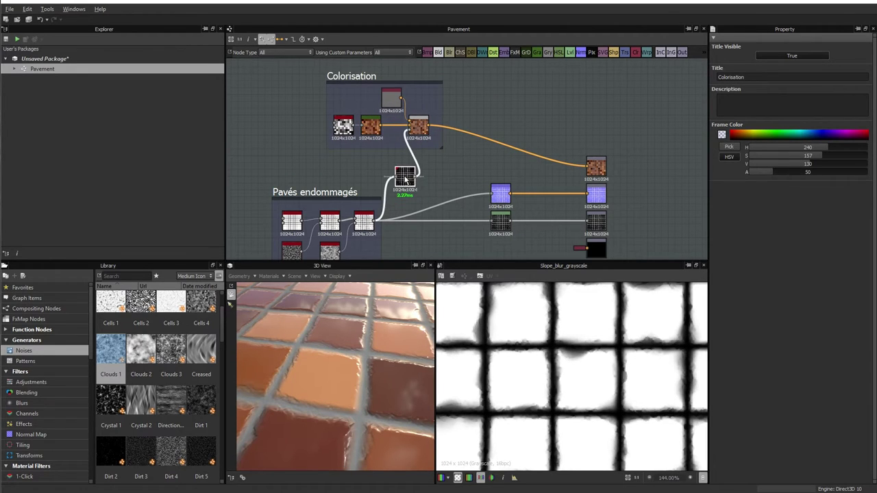
pyautogui.scroll(2, 419, 178)
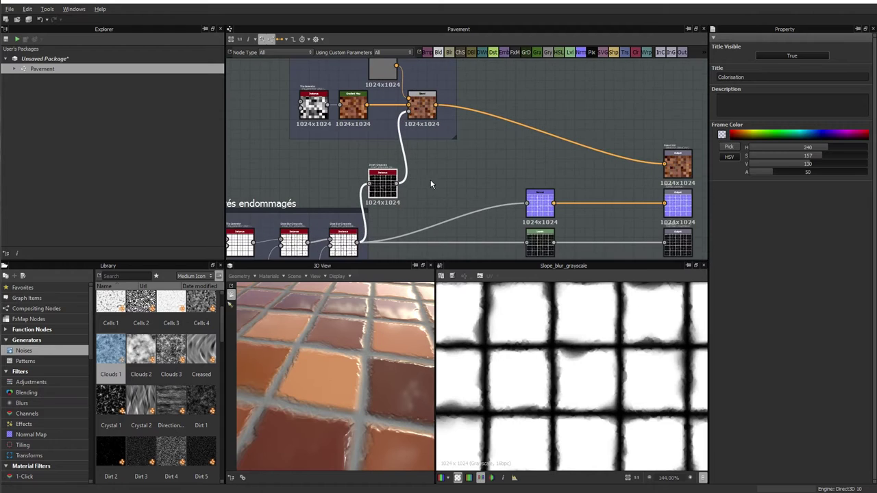
pyautogui.scroll(-2, 367, 172)
pyautogui.moveTo(401, 167); pyautogui.dragTo(406, 148, button='middle')
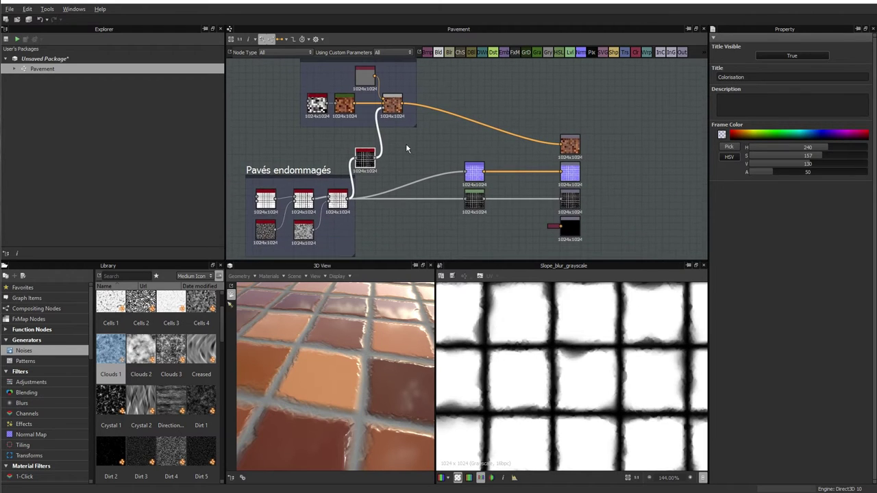
pyautogui.moveTo(603, 247); pyautogui.dragTo(448, 114)
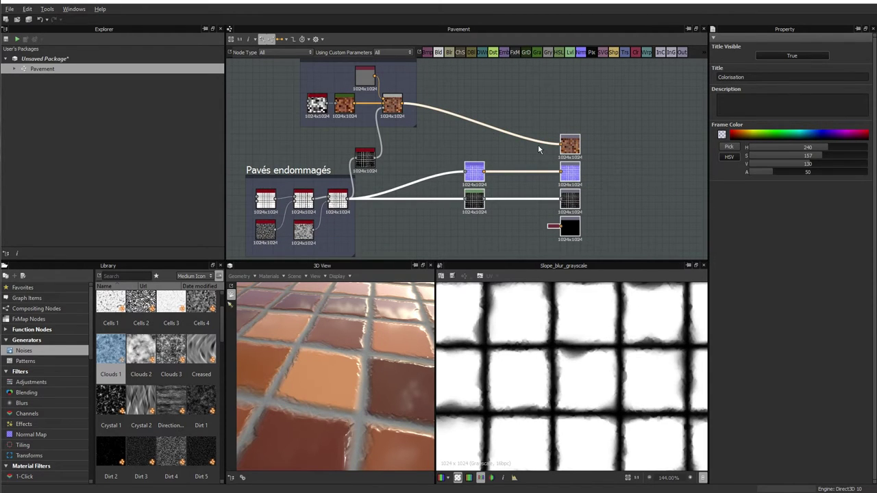
pyautogui.moveTo(574, 150); pyautogui.dragTo(655, 150)
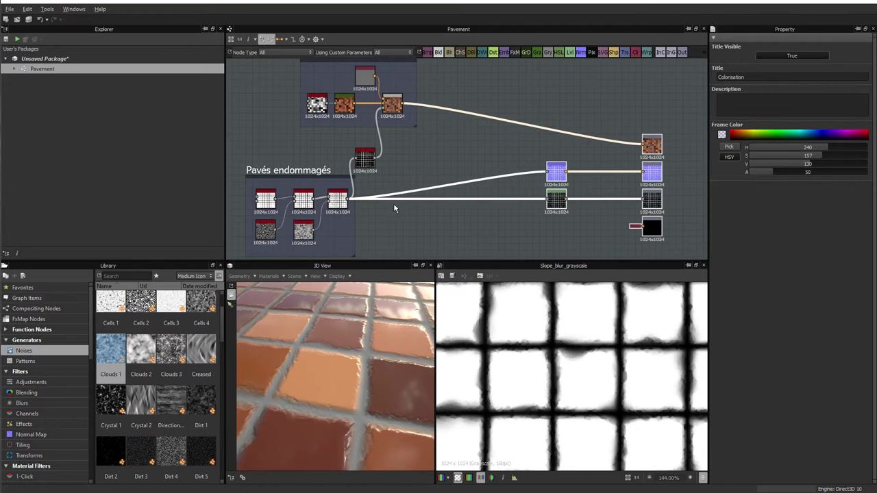
pyautogui.moveTo(395, 206); pyautogui.dragTo(430, 188, button='middle')
# Orbit the 3D preview down to a low angle over the chipped paving tiles.
pyautogui.moveTo(370, 412)
pyautogui.mouseDown()
pyautogui.moveTo(343, 415)
pyautogui.moveTo(368, 412)
pyautogui.moveTo(368, 399)
pyautogui.moveTo(283, 393)
pyautogui.moveTo(375, 377)
pyautogui.mouseUp()
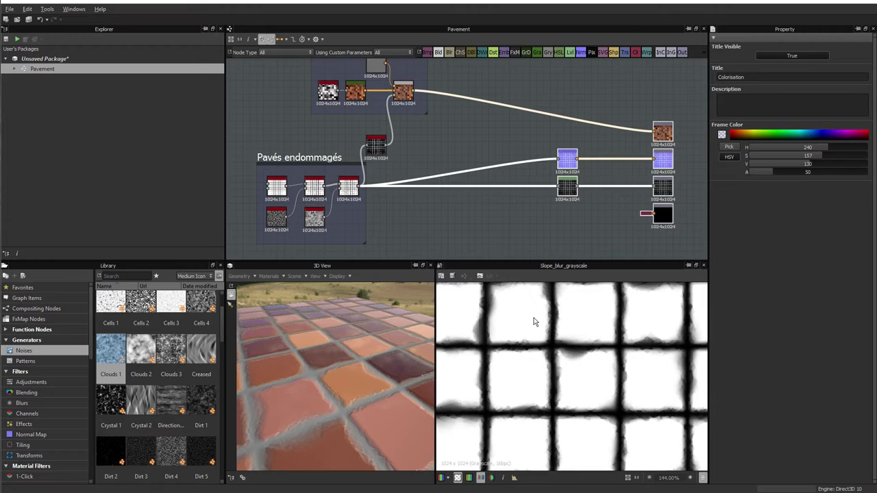
pyautogui.moveTo(388, 378)
pyautogui.mouseDown()
pyautogui.moveTo(351, 391)
pyautogui.moveTo(390, 400)
pyautogui.moveTo(397, 380)
pyautogui.moveTo(289, 372)
pyautogui.mouseUp()
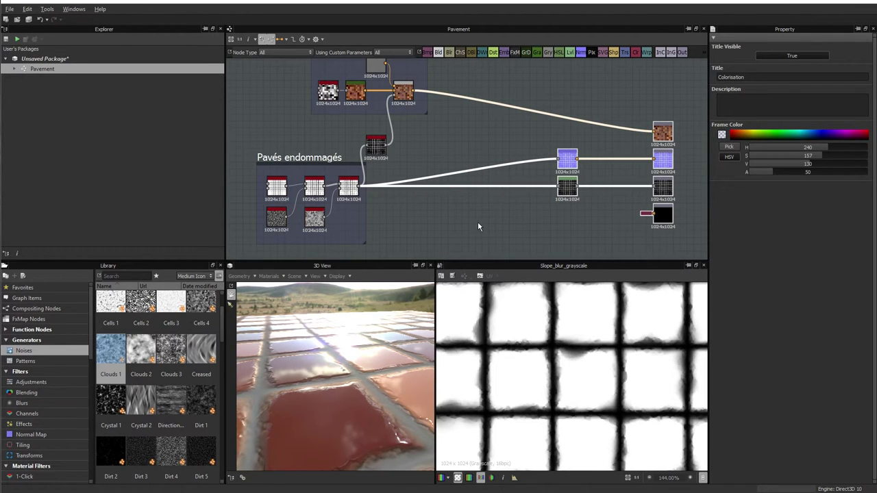
pyautogui.moveTo(491, 222)
pyautogui.mouseDown(button='middle')
pyautogui.moveTo(489, 243)
pyautogui.moveTo(489, 167)
pyautogui.mouseUp(button='middle')
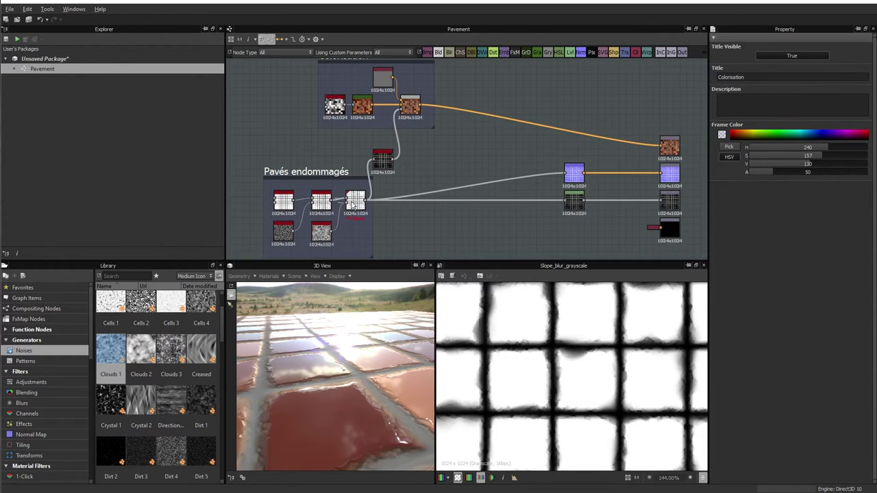
# Insert a Blend node via the 'blend' quick search.
pyautogui.press('space')
pyautogui.write('le')
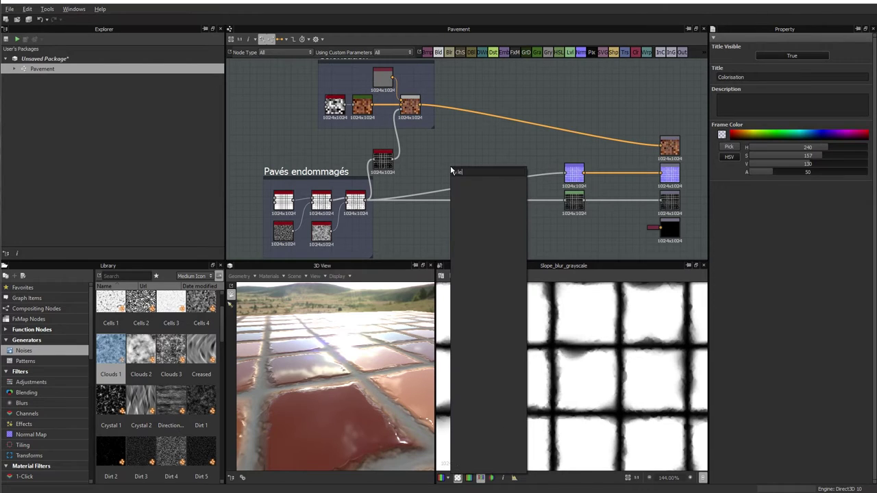
pyautogui.press('BackSpace')
pyautogui.press('BackSpace')
pyautogui.press('BackSpace')
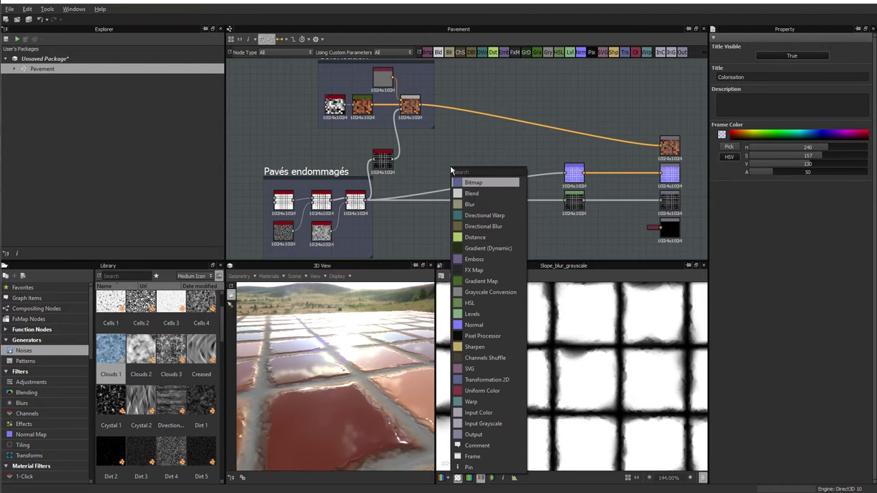
pyautogui.write('blend')
pyautogui.press('Return')
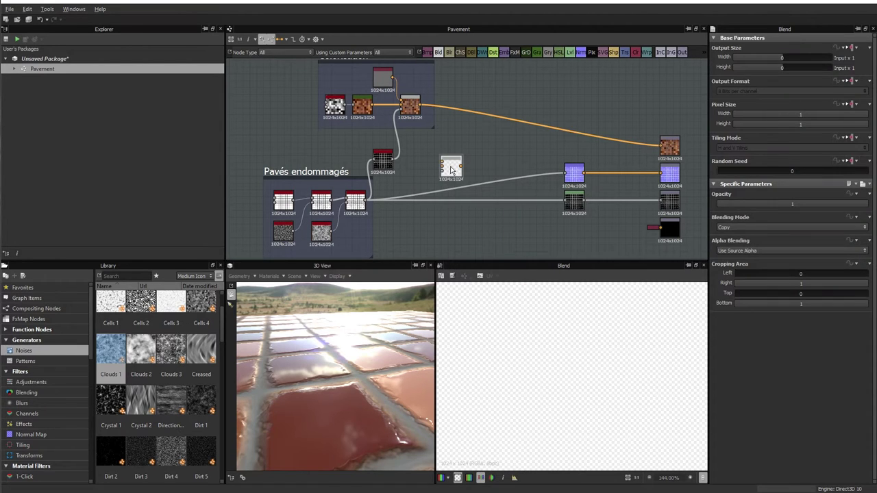
pyautogui.moveTo(450, 169); pyautogui.dragTo(485, 162)
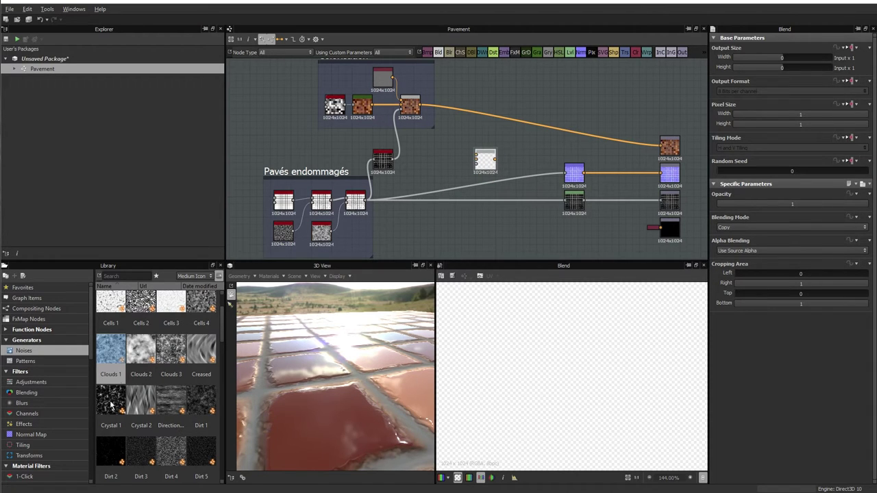
# Add a Clouds 2 noise and wire it and the slope blur output into the Blend node.
pyautogui.moveTo(141, 348)
pyautogui.mouseDown()
pyautogui.moveTo(453, 147)
pyautogui.moveTo(474, 161)
pyautogui.mouseUp()
pyautogui.scroll(2, 453, 147)
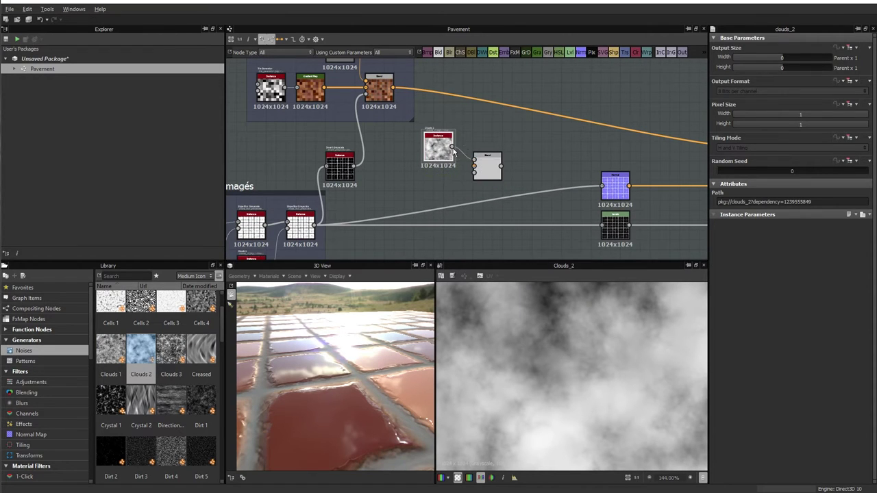
pyautogui.doubleClick(302, 227)
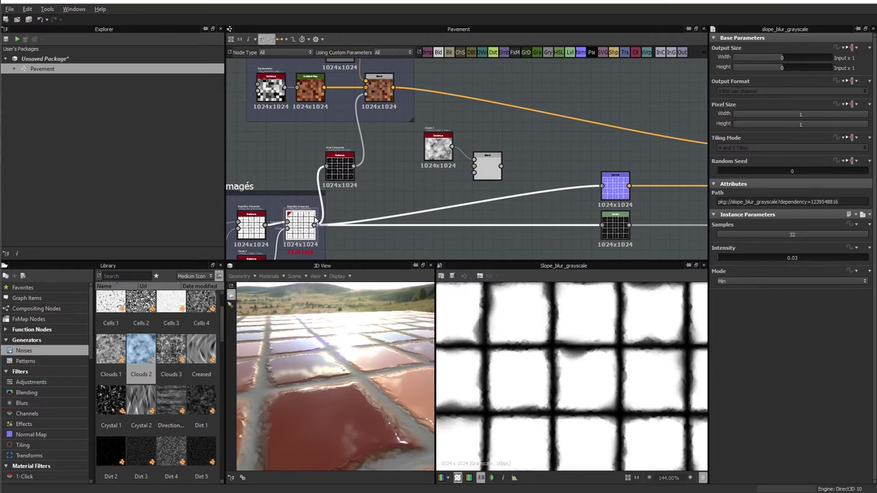
pyautogui.moveTo(315, 224)
pyautogui.mouseDown()
pyautogui.moveTo(480, 193)
pyautogui.moveTo(473, 166)
pyautogui.mouseUp()
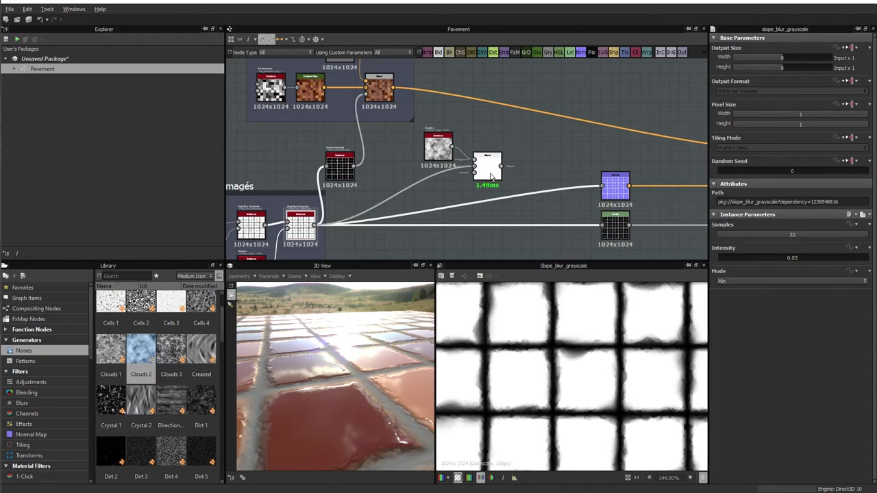
pyautogui.click(493, 175)
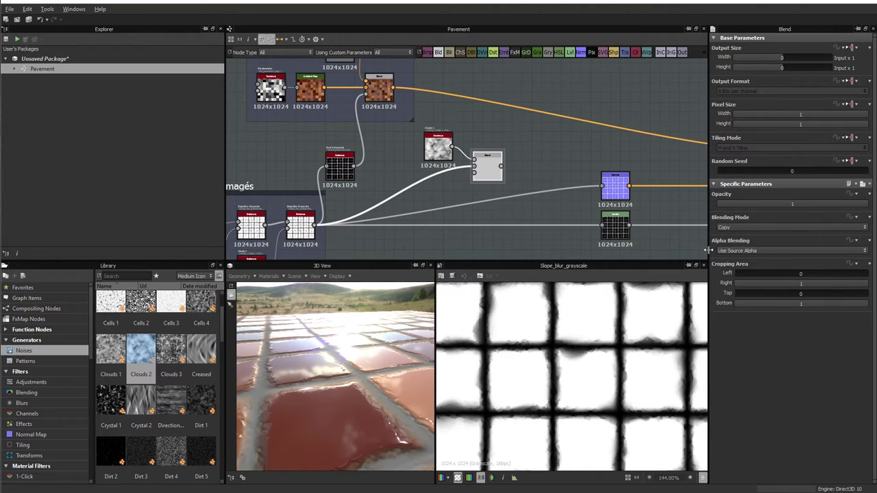
pyautogui.click(741, 229)
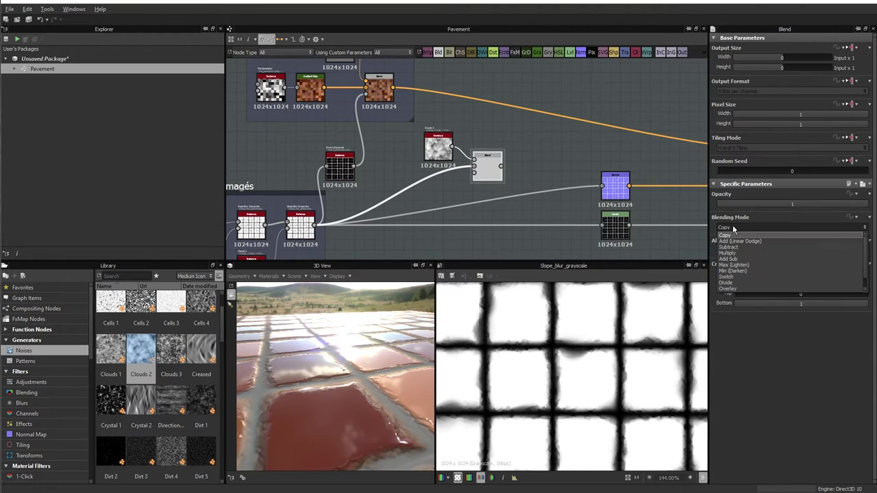
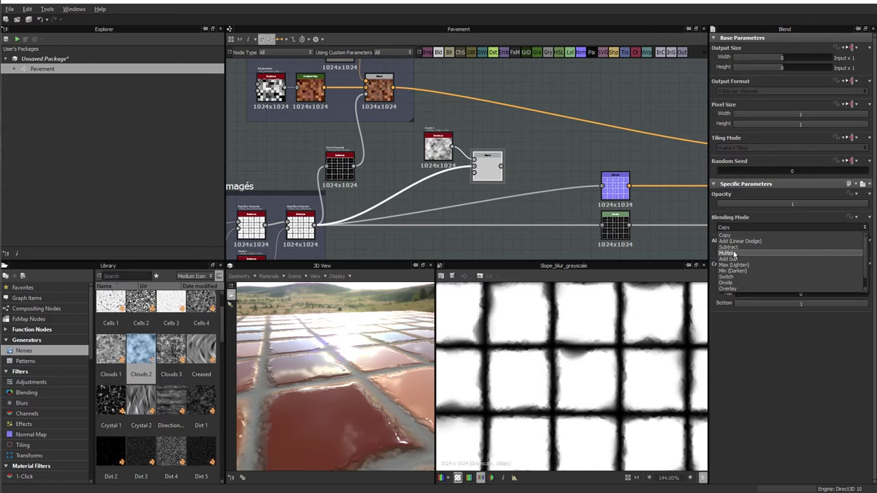
# Switch the cloud-noise Blend to Multiply, preview it in 2D, and lower Opacity to about 0.45.
pyautogui.click(733, 254)
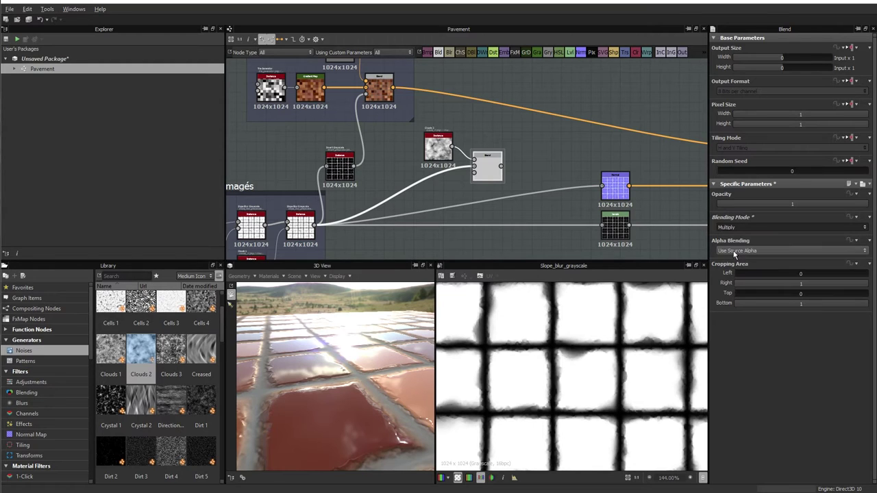
pyautogui.doubleClick(487, 166)
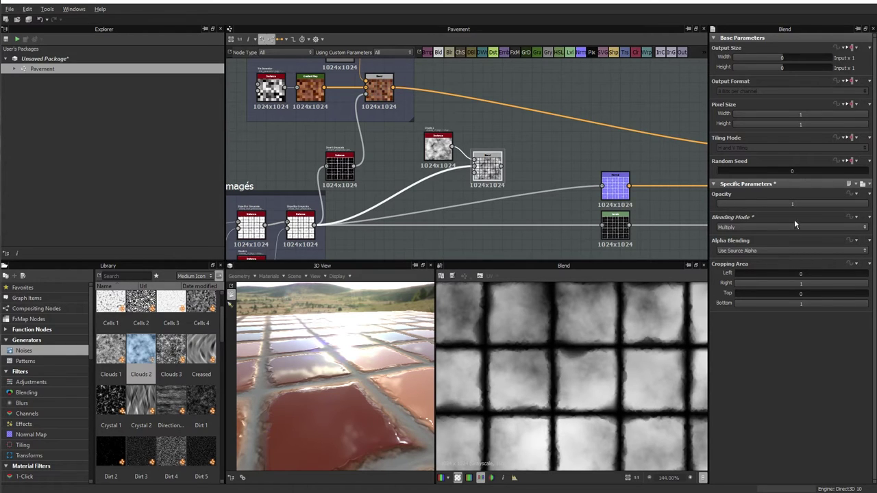
pyautogui.moveTo(826, 204)
pyautogui.mouseDown()
pyautogui.moveTo(690, 208)
pyautogui.moveTo(812, 208)
pyautogui.moveTo(757, 207)
pyautogui.moveTo(796, 209)
pyautogui.moveTo(761, 208)
pyautogui.moveTo(789, 205)
pyautogui.mouseUp()
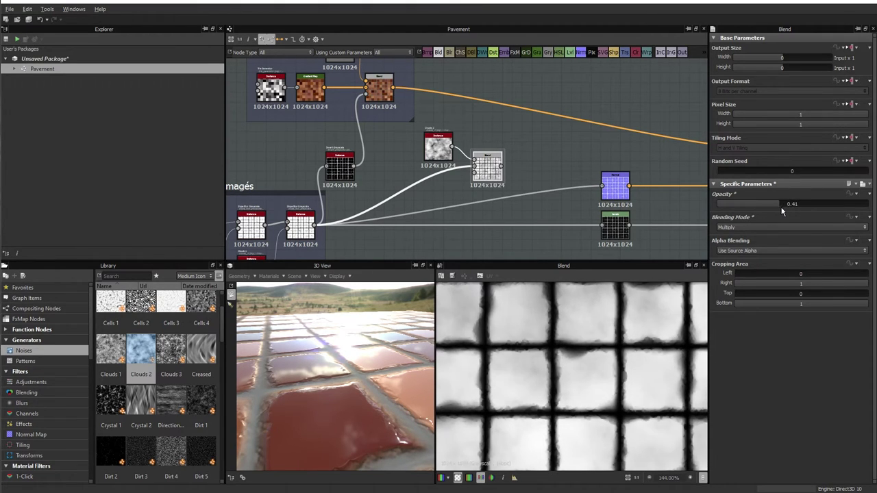
pyautogui.moveTo(791, 209); pyautogui.dragTo(787, 211)
pyautogui.moveTo(572, 394); pyautogui.dragTo(597, 303, button='middle')
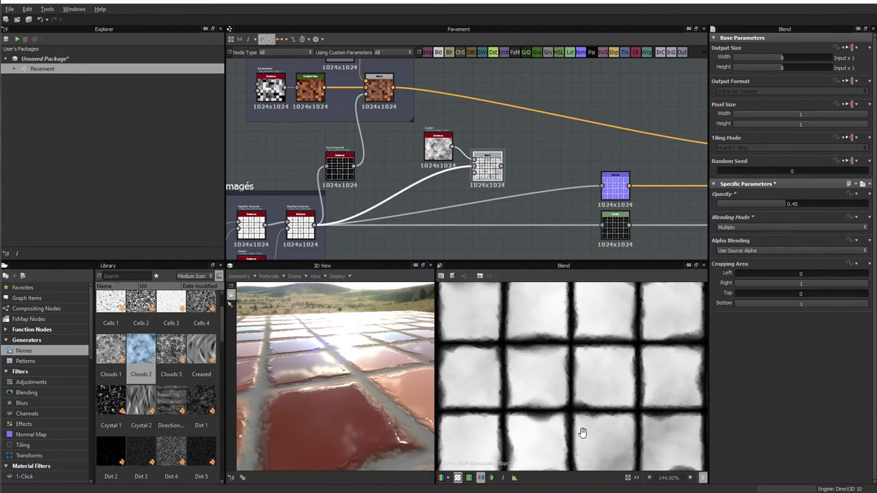
pyautogui.moveTo(582, 434)
pyautogui.mouseDown(button='middle')
pyautogui.moveTo(560, 271)
pyautogui.moveTo(599, 358)
pyautogui.moveTo(512, 349)
pyautogui.mouseUp(button='middle')
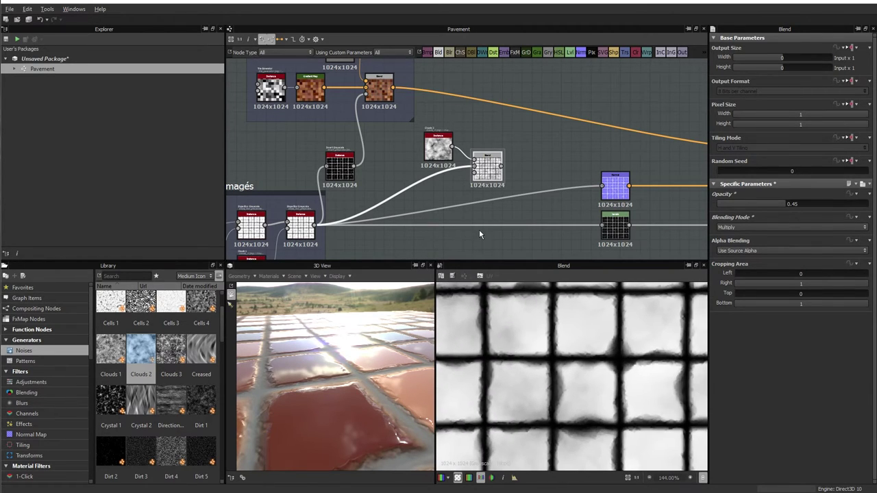
# Wire the Blend output into the Normal node, compare at opacity 0, then settle opacity around 0.44.
pyautogui.moveTo(502, 166); pyautogui.dragTo(601, 185)
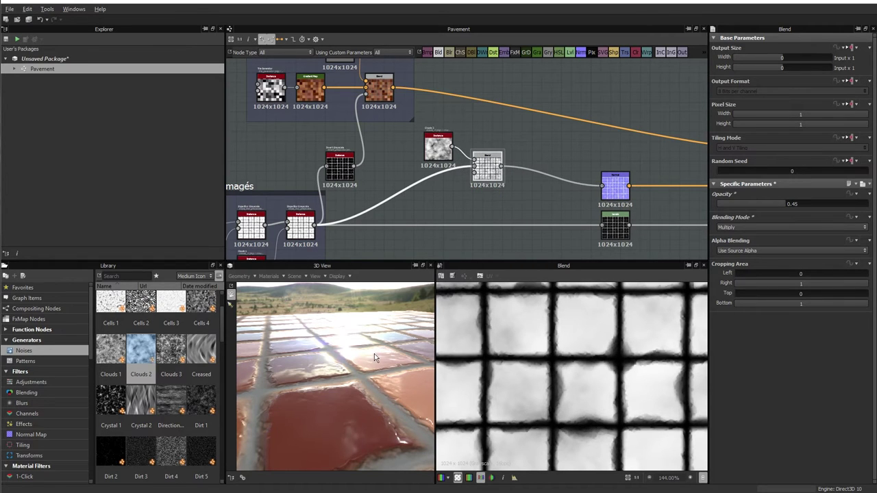
pyautogui.moveTo(374, 354)
pyautogui.mouseDown()
pyautogui.moveTo(361, 398)
pyautogui.moveTo(353, 380)
pyautogui.moveTo(355, 407)
pyautogui.moveTo(355, 391)
pyautogui.moveTo(407, 352)
pyautogui.mouseUp()
pyautogui.moveTo(486, 168)
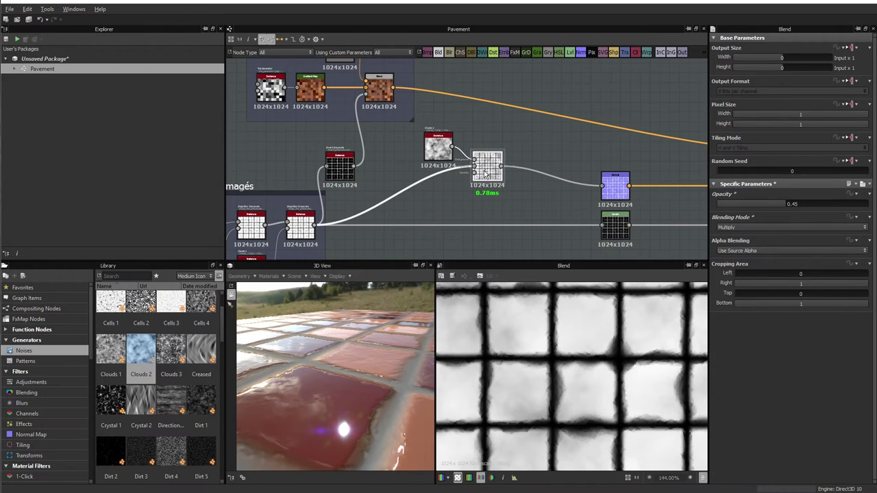
pyautogui.moveTo(783, 203)
pyautogui.mouseDown()
pyautogui.moveTo(712, 205)
pyautogui.moveTo(869, 203)
pyautogui.mouseUp()
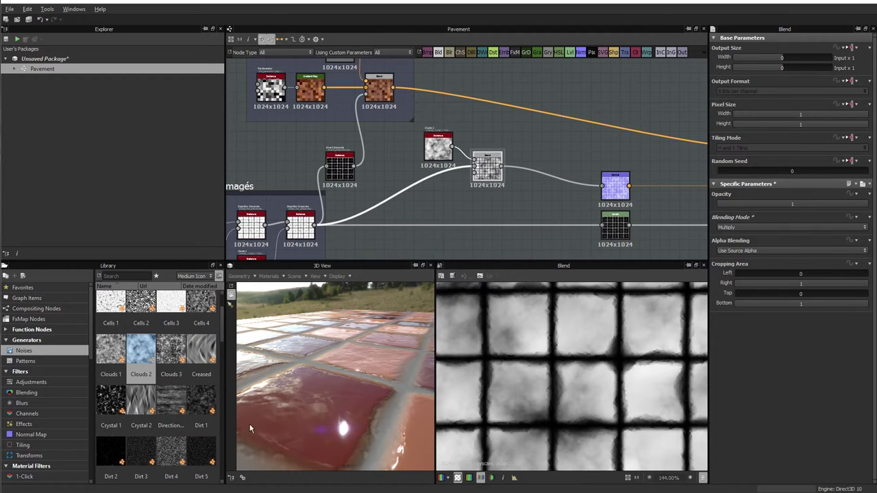
pyautogui.moveTo(252, 428)
pyautogui.mouseDown()
pyautogui.moveTo(322, 392)
pyautogui.moveTo(334, 395)
pyautogui.moveTo(283, 393)
pyautogui.moveTo(330, 394)
pyautogui.moveTo(277, 379)
pyautogui.mouseUp()
pyautogui.moveTo(316, 410)
pyautogui.mouseDown()
pyautogui.moveTo(353, 399)
pyautogui.moveTo(255, 400)
pyautogui.moveTo(260, 411)
pyautogui.mouseUp()
pyautogui.moveTo(801, 204)
pyautogui.mouseDown()
pyautogui.moveTo(778, 203)
pyautogui.moveTo(785, 208)
pyautogui.mouseUp()
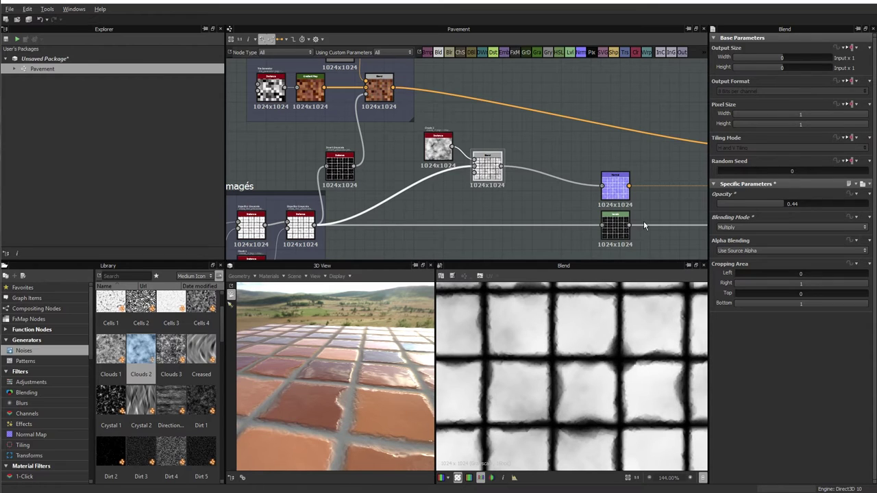
pyautogui.moveTo(439, 148)
pyautogui.mouseDown()
pyautogui.moveTo(442, 166)
pyautogui.moveTo(426, 142)
pyautogui.mouseUp()
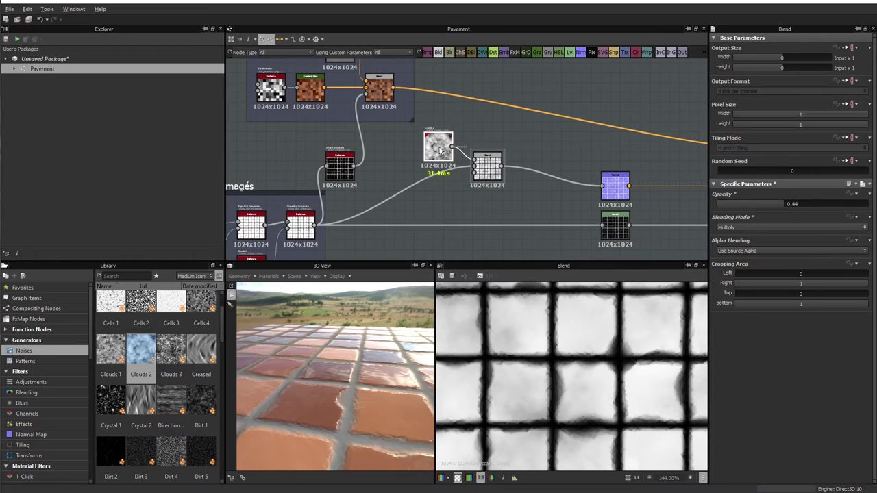
# Wrap the cloud noise and Blend nodes in a new frame titled 'Irrégularités de surface'.
pyautogui.rightClick(439, 146)
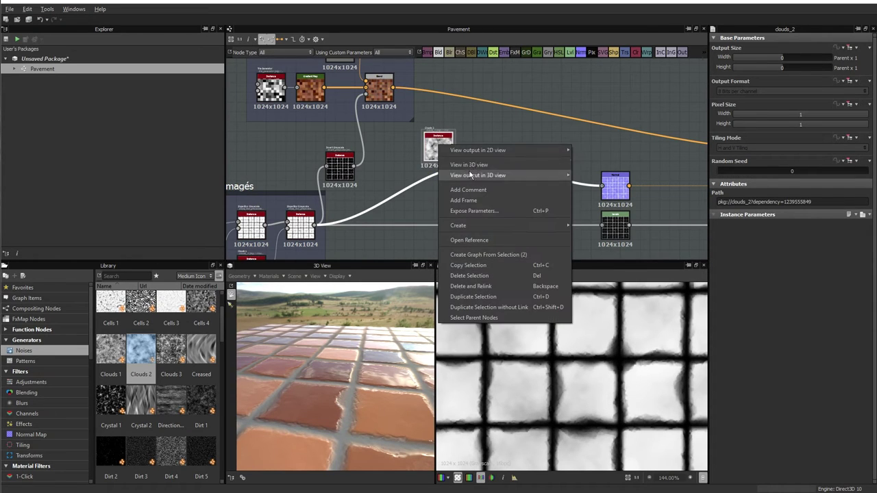
pyautogui.click(471, 201)
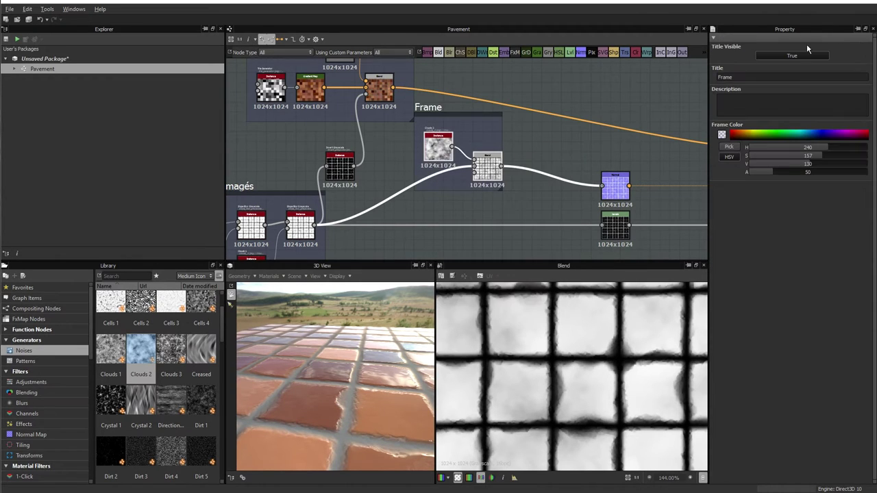
pyautogui.doubleClick(754, 77)
pyautogui.write('Irré')
pyautogui.press('BackSpace')
pyautogui.press('BackSpace')
pyautogui.write('ré')
pyautogui.write('gulat')
pyautogui.write('ié')
pyautogui.write('s')
pyautogui.write('ri')
pyautogui.write(' de surfac')
pyautogui.press('Return')
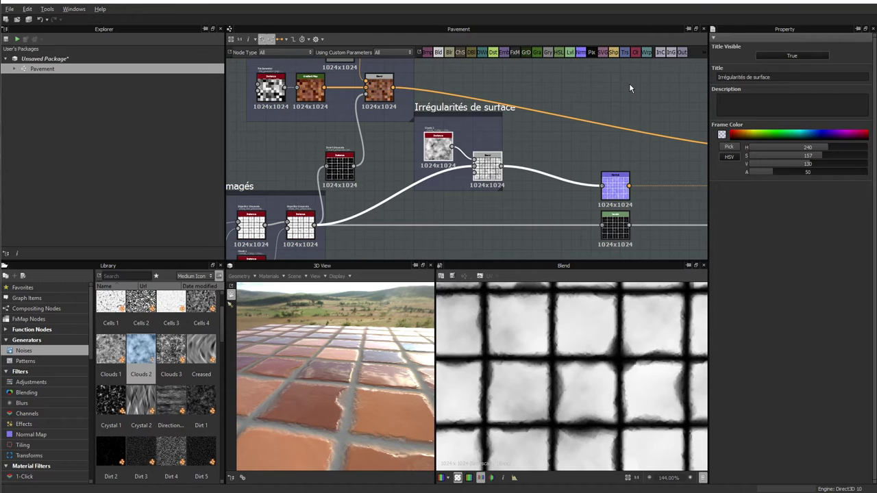
pyautogui.click(479, 136)
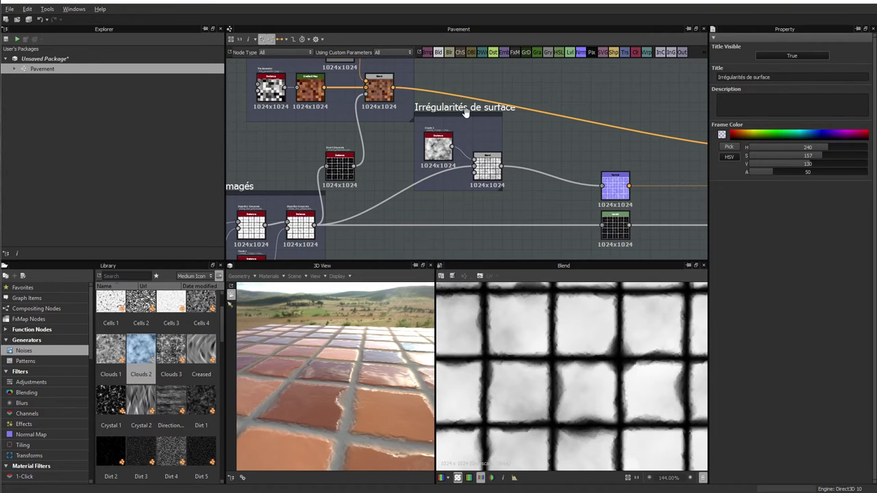
# Shift the surface-irregularities frame, move the Colorisation frame right, and drop the grid node inside it.
pyautogui.moveTo(463, 118); pyautogui.dragTo(444, 132)
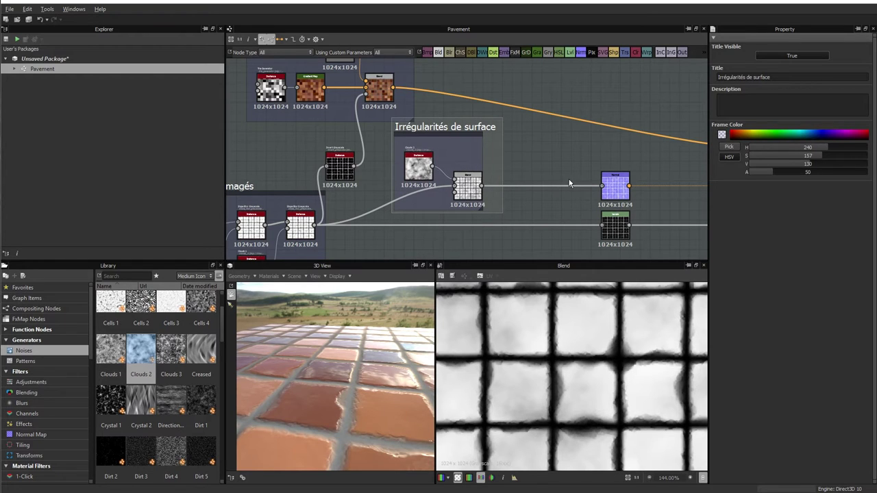
pyautogui.moveTo(298, 400); pyautogui.dragTo(404, 306)
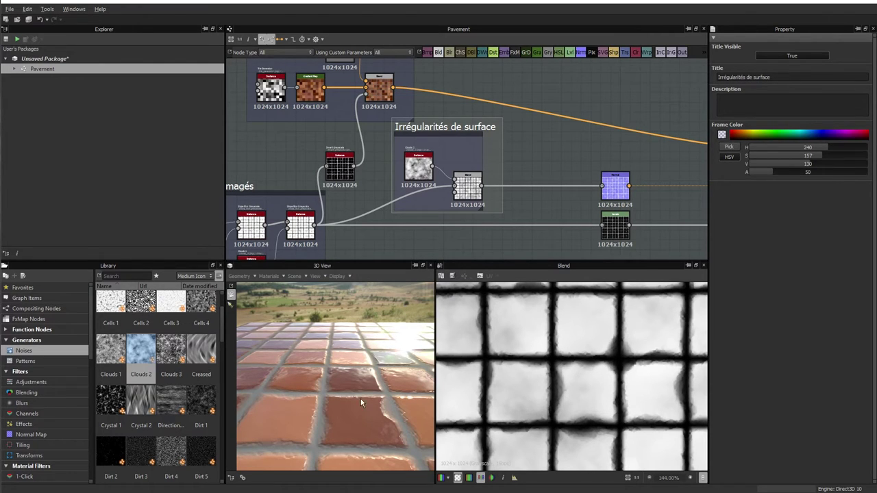
pyautogui.moveTo(361, 398)
pyautogui.mouseDown()
pyautogui.moveTo(335, 407)
pyautogui.moveTo(363, 402)
pyautogui.moveTo(345, 396)
pyautogui.moveTo(354, 411)
pyautogui.moveTo(345, 414)
pyautogui.mouseUp()
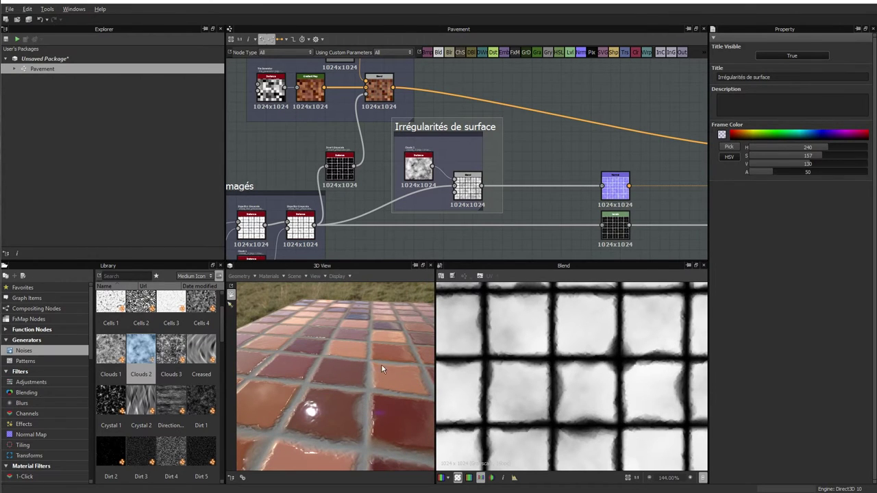
pyautogui.scroll(-1, 562, 131)
pyautogui.scroll(-1, 568, 143)
pyautogui.scroll(-1, 541, 152)
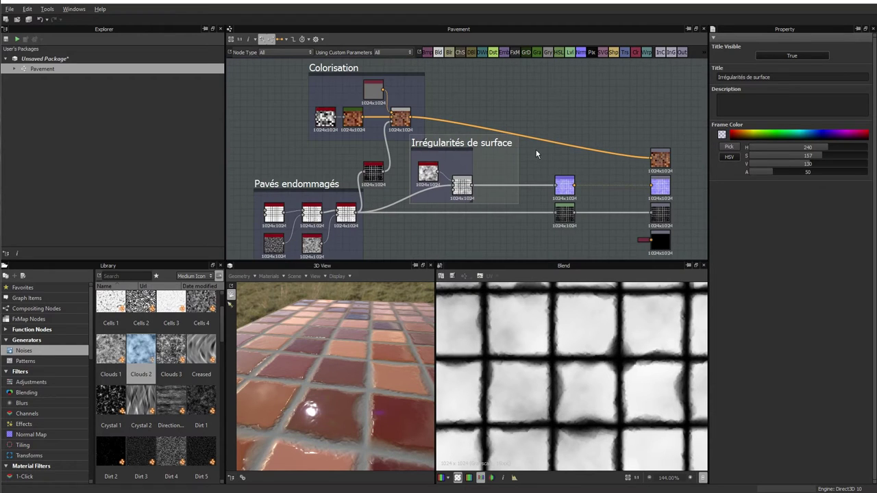
pyautogui.moveTo(330, 72)
pyautogui.mouseDown()
pyautogui.moveTo(405, 72)
pyautogui.moveTo(408, 55)
pyautogui.mouseUp()
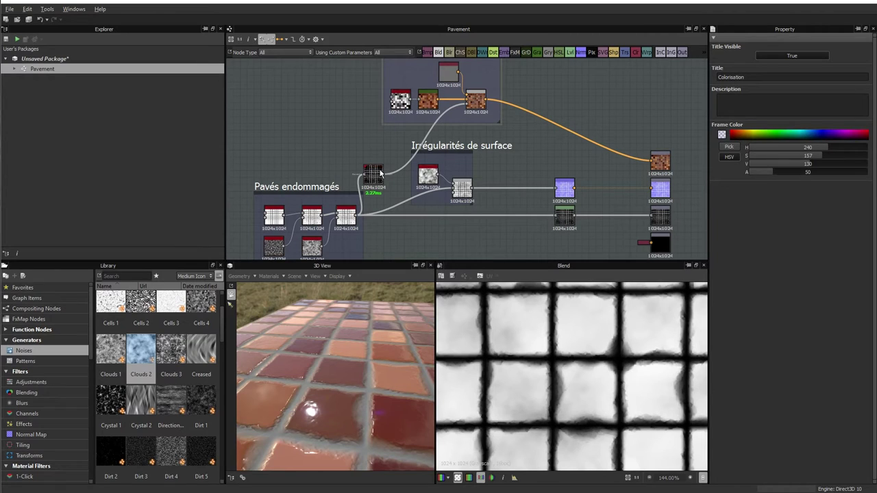
pyautogui.moveTo(373, 177); pyautogui.dragTo(483, 92)
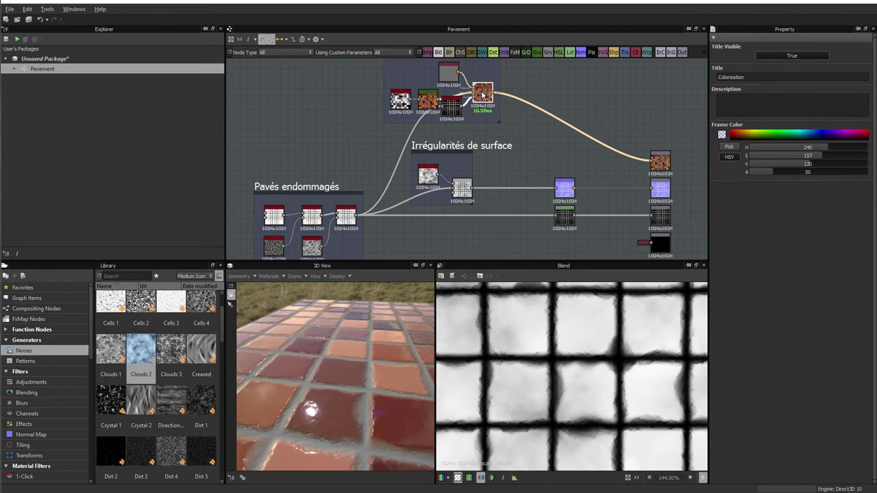
pyautogui.moveTo(397, 107)
pyautogui.mouseDown()
pyautogui.moveTo(393, 98)
pyautogui.moveTo(420, 98)
pyautogui.mouseUp()
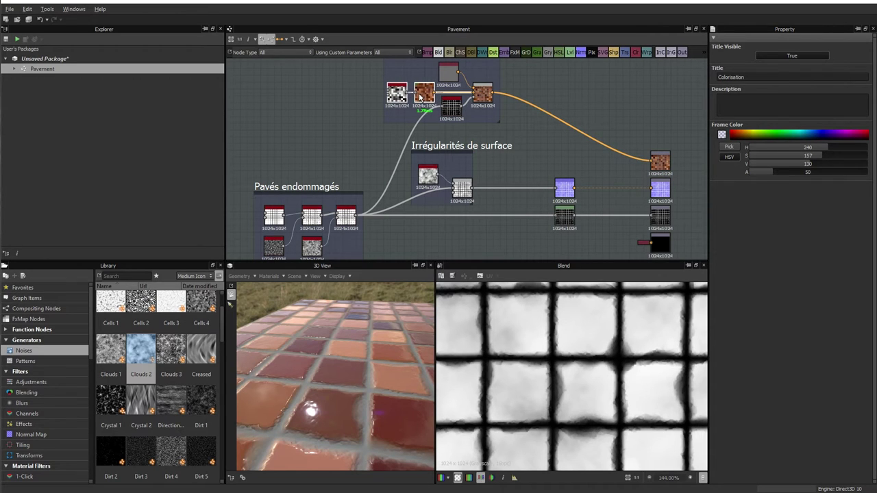
# Add an Ambient Occlusion node from the node search.
pyautogui.press('space')
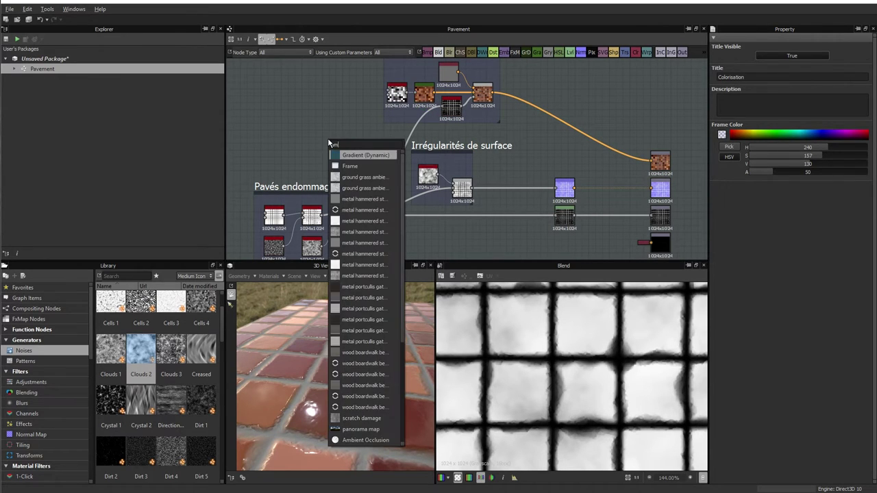
pyautogui.write('bien')
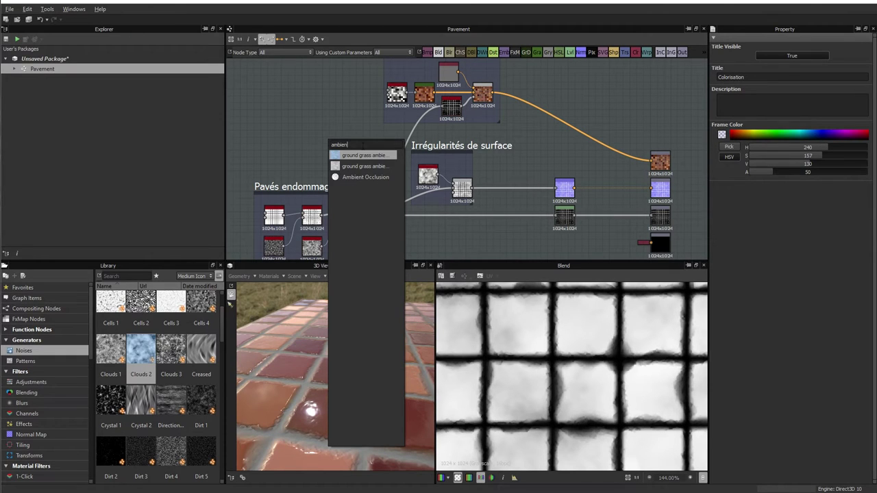
pyautogui.click(362, 176)
pyautogui.scroll(2, 353, 169)
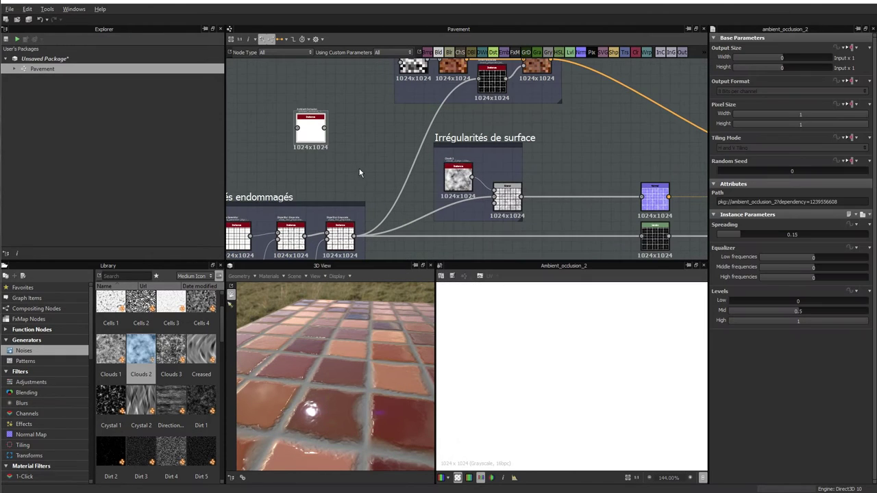
pyautogui.moveTo(303, 128); pyautogui.dragTo(334, 134)
# Place the Ambient Occlusion node beside the Blend and feed the Blend output into it.
pyautogui.scroll(1, 329, 133)
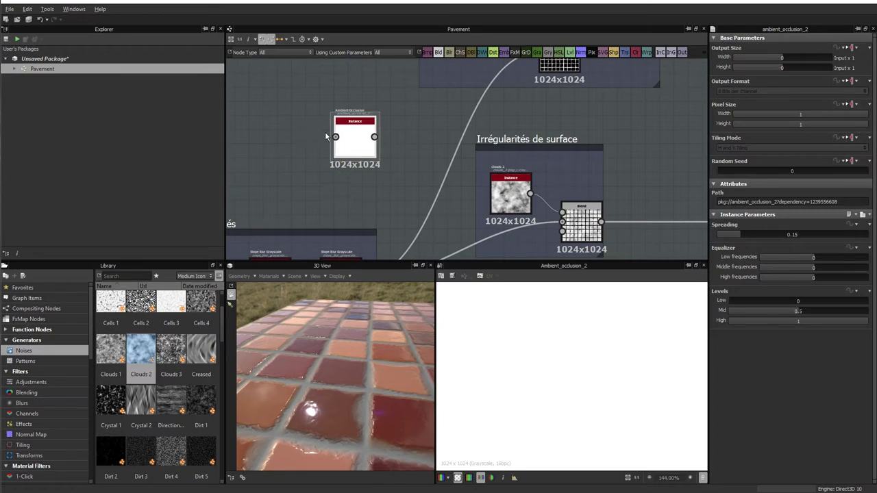
pyautogui.moveTo(424, 179); pyautogui.dragTo(428, 146, button='middle')
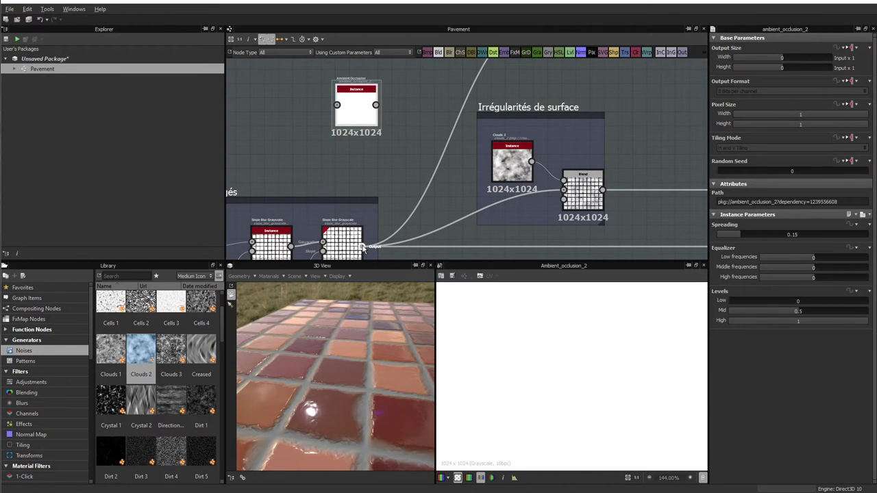
pyautogui.moveTo(388, 133); pyautogui.dragTo(678, 154)
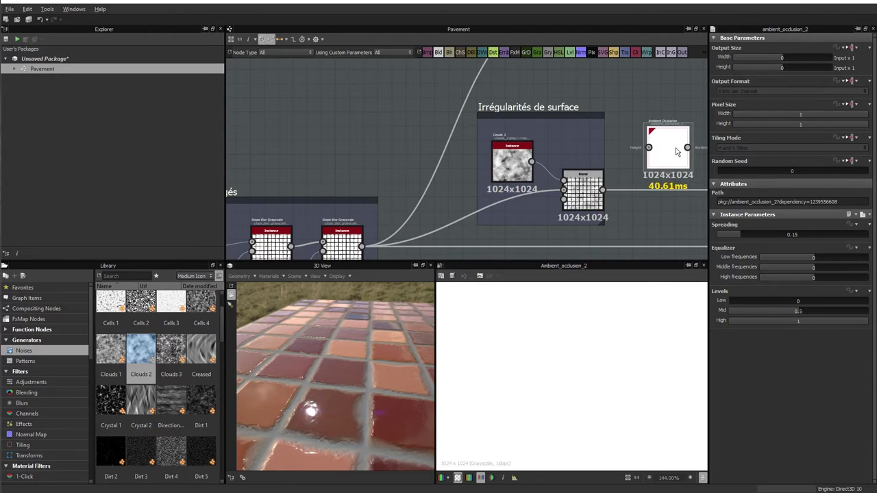
pyautogui.moveTo(636, 88); pyautogui.dragTo(407, 82, button='middle')
pyautogui.moveTo(442, 121); pyautogui.dragTo(489, 127, button='middle')
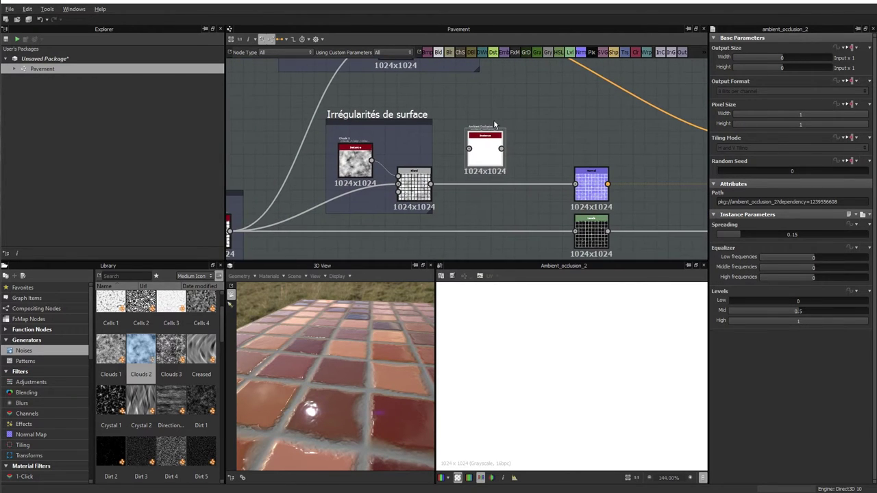
pyautogui.moveTo(409, 188); pyautogui.dragTo(469, 148)
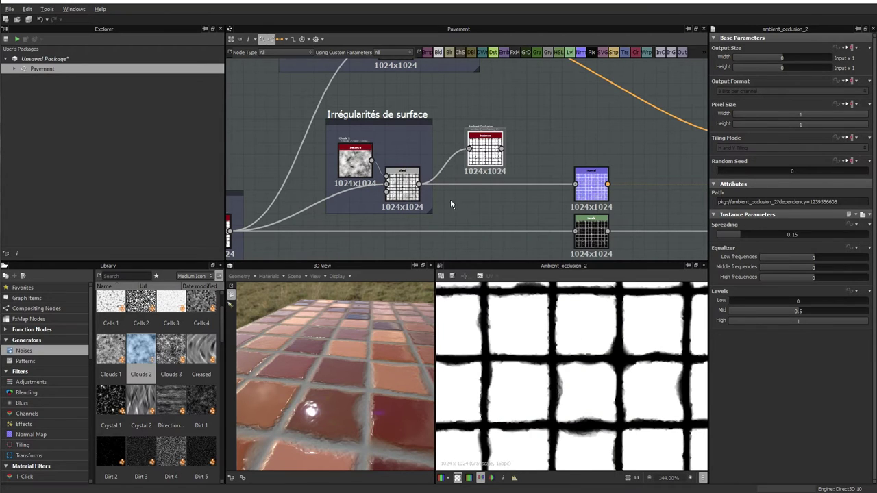
pyautogui.scroll(2, 449, 204)
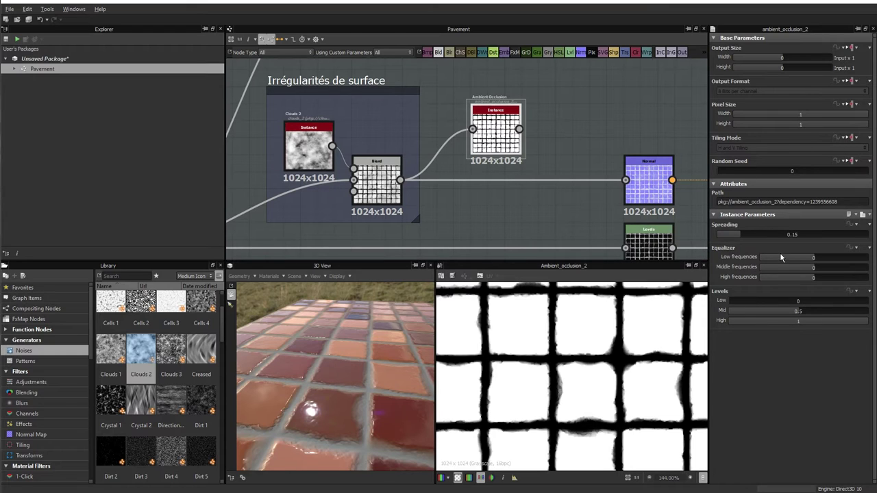
# Drag the Ambient Occlusion Equalizer low frequencies to -0.67 and middle frequencies to -0.38.
pyautogui.moveTo(798, 259)
pyautogui.mouseDown()
pyautogui.moveTo(788, 258)
pyautogui.moveTo(791, 268)
pyautogui.moveTo(822, 278)
pyautogui.mouseUp()
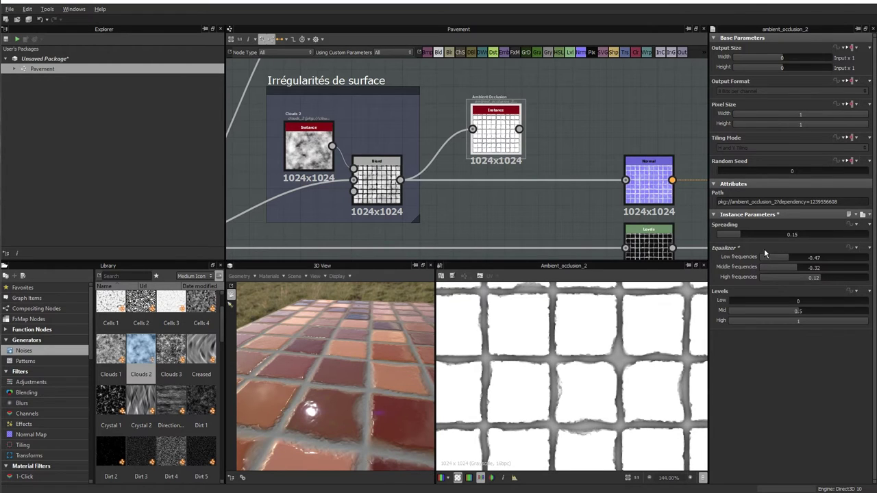
pyautogui.moveTo(782, 256); pyautogui.dragTo(784, 271)
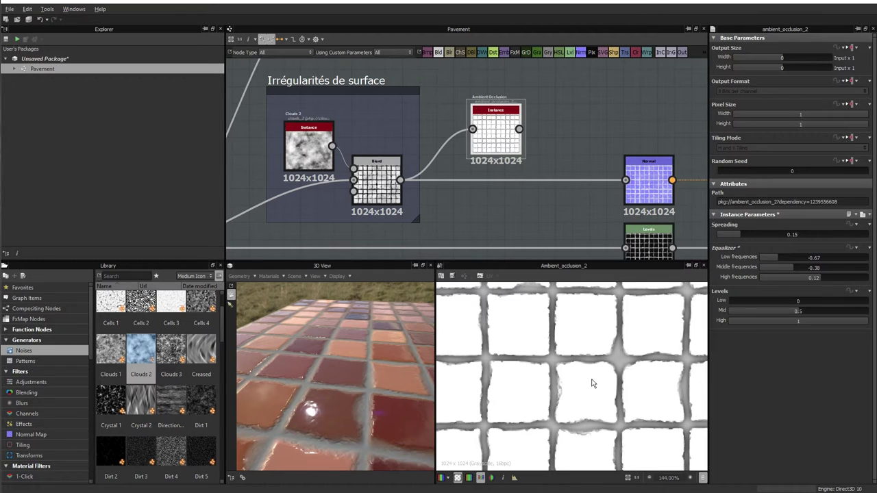
pyautogui.scroll(-3, 599, 366)
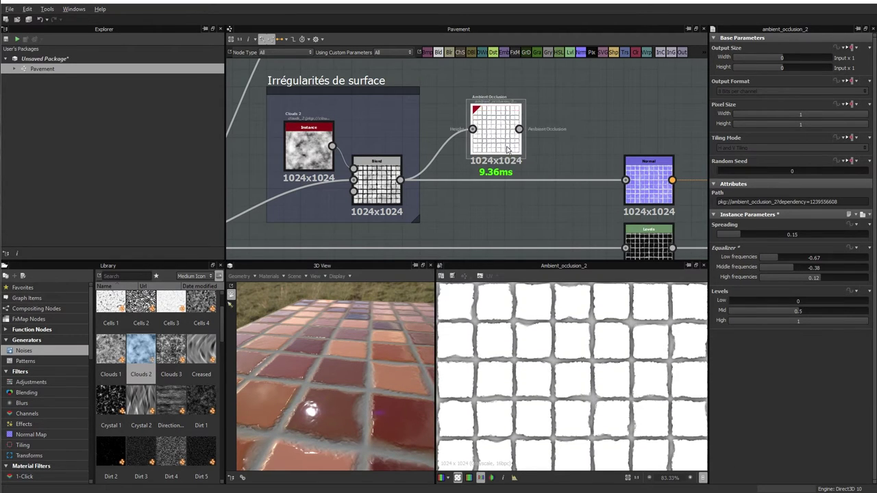
# Inspect the ambient occlusion map, then pan to the Colorisation frame and output nodes.
pyautogui.scroll(3, 505, 146)
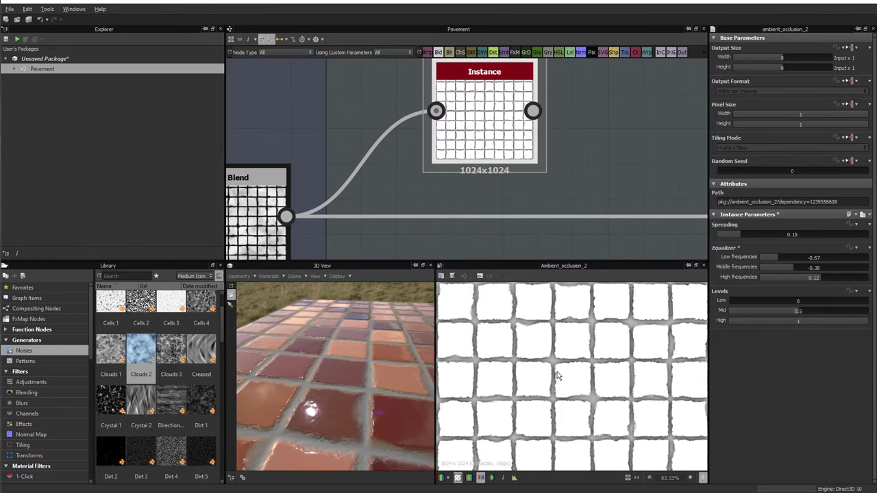
pyautogui.scroll(3, 557, 375)
pyautogui.moveTo(657, 397); pyautogui.dragTo(550, 361, button='middle')
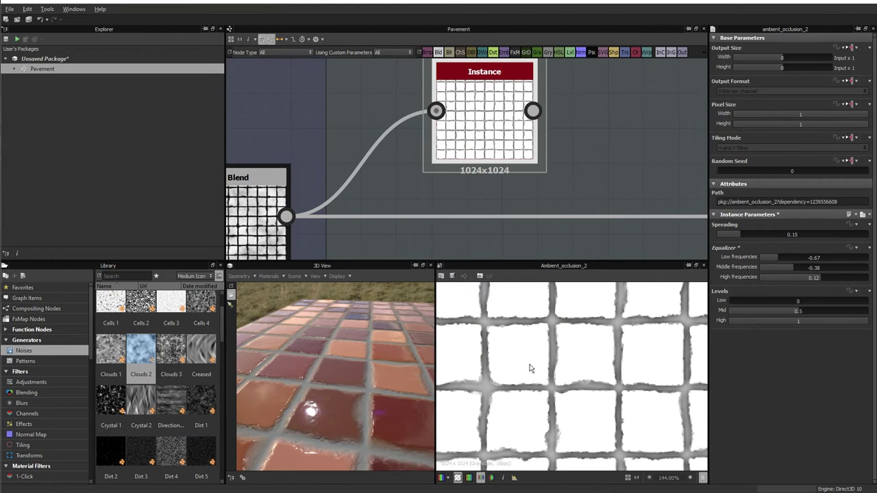
pyautogui.scroll(-3, 528, 368)
pyautogui.moveTo(583, 125); pyautogui.dragTo(573, 194, button='middle')
pyautogui.scroll(-3, 572, 189)
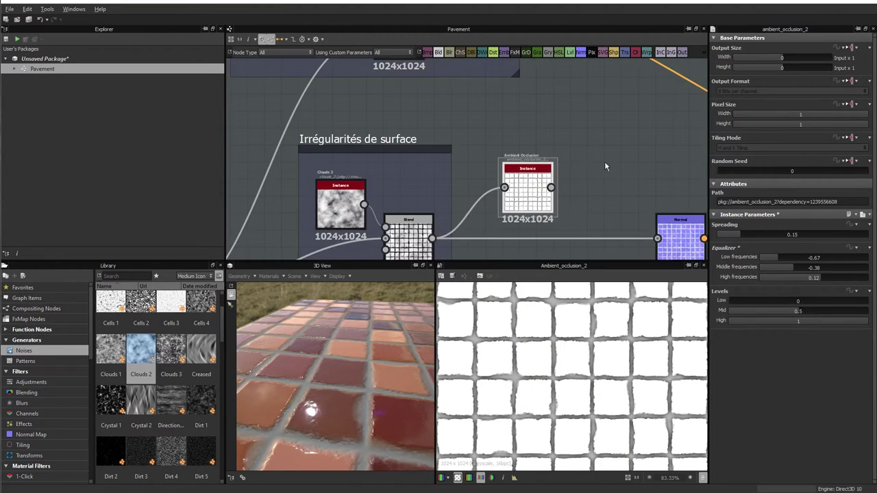
pyautogui.moveTo(604, 161); pyautogui.dragTo(549, 229, button='middle')
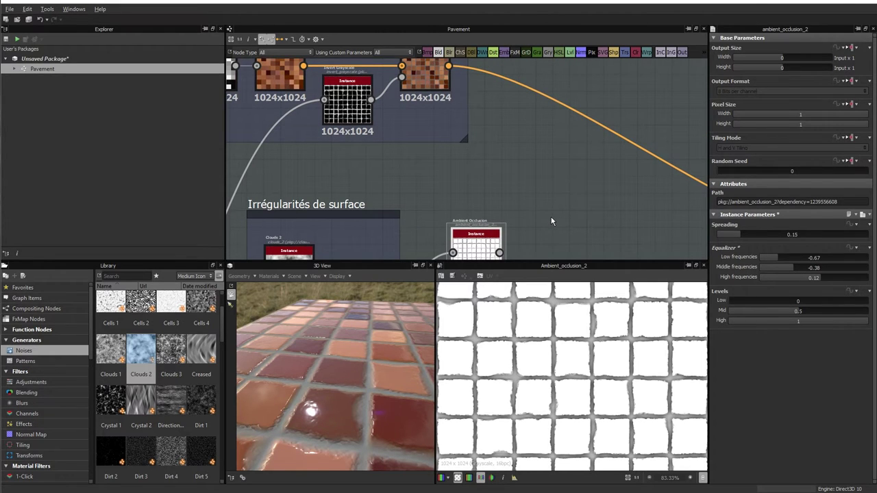
pyautogui.moveTo(553, 198); pyautogui.dragTo(531, 235, button='middle')
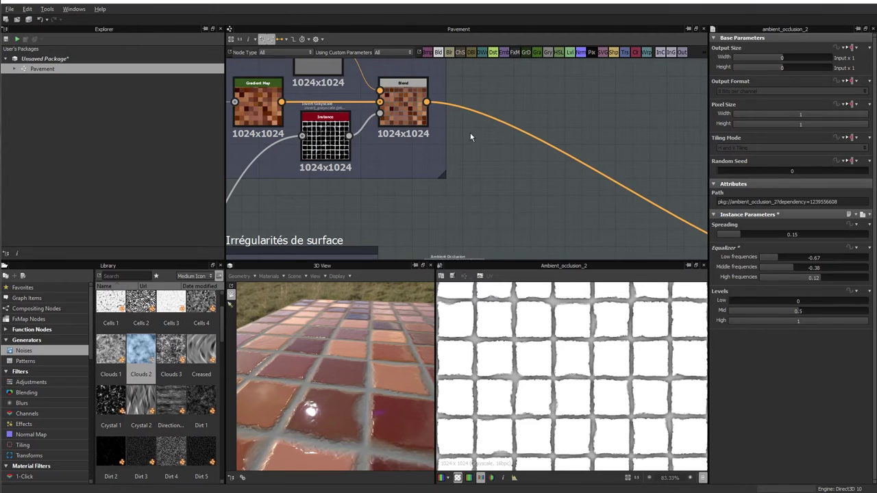
pyautogui.scroll(-1, 470, 133)
pyautogui.scroll(-1, 408, 136)
pyautogui.moveTo(409, 137); pyautogui.dragTo(370, 151, button='middle')
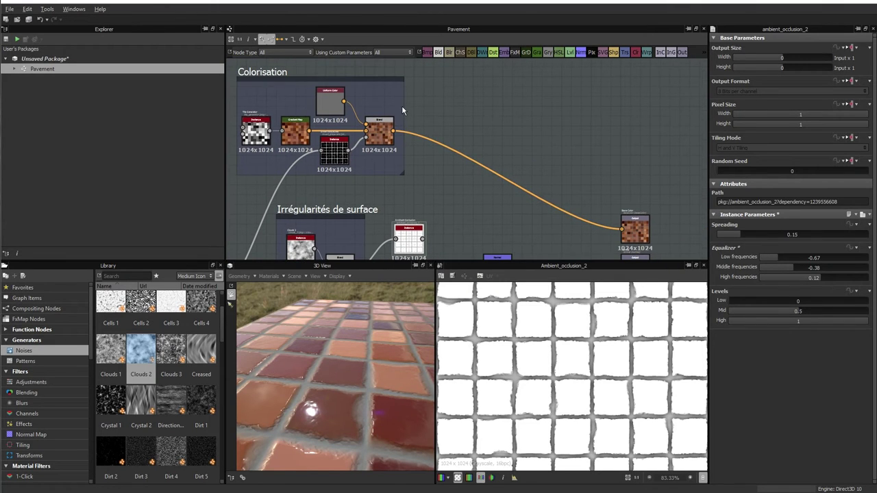
pyautogui.moveTo(408, 116)
pyautogui.mouseDown(button='middle')
pyautogui.moveTo(448, 186)
pyautogui.moveTo(453, 175)
pyautogui.mouseUp(button='middle')
pyautogui.scroll(1, 447, 186)
# Add a Blend node below the Colorisation frame and link the colorised tiles toward it.
pyautogui.press('space')
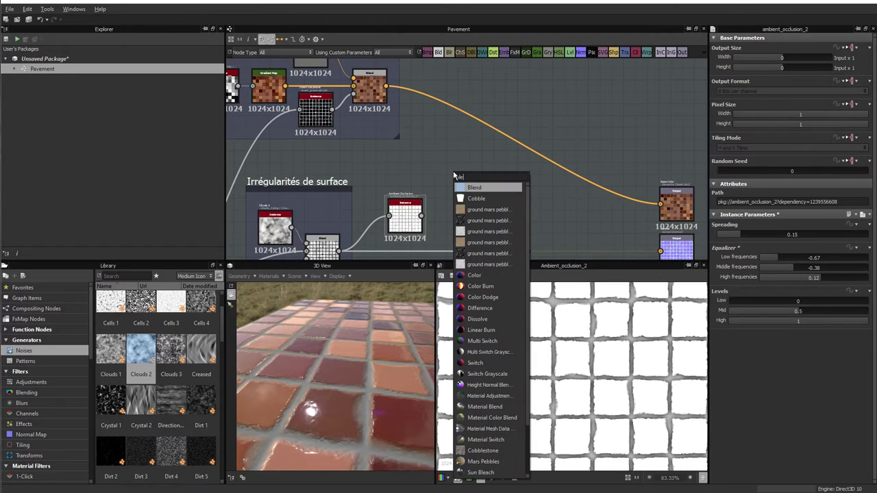
pyautogui.click(453, 176)
pyautogui.moveTo(453, 175); pyautogui.dragTo(476, 165)
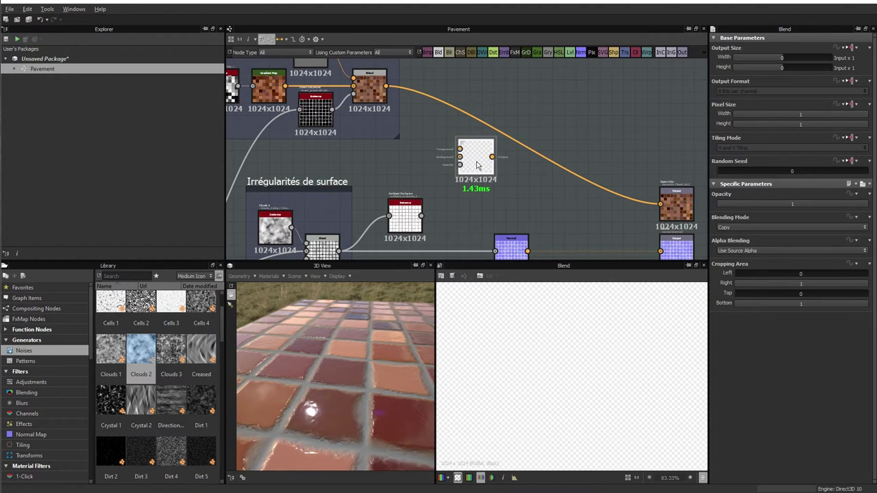
pyautogui.moveTo(387, 87); pyautogui.dragTo(460, 148)
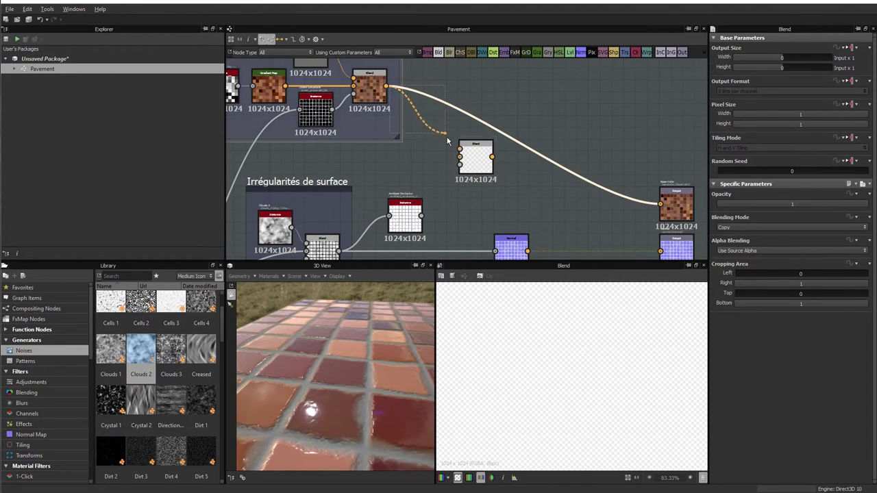
pyautogui.scroll(3, 471, 165)
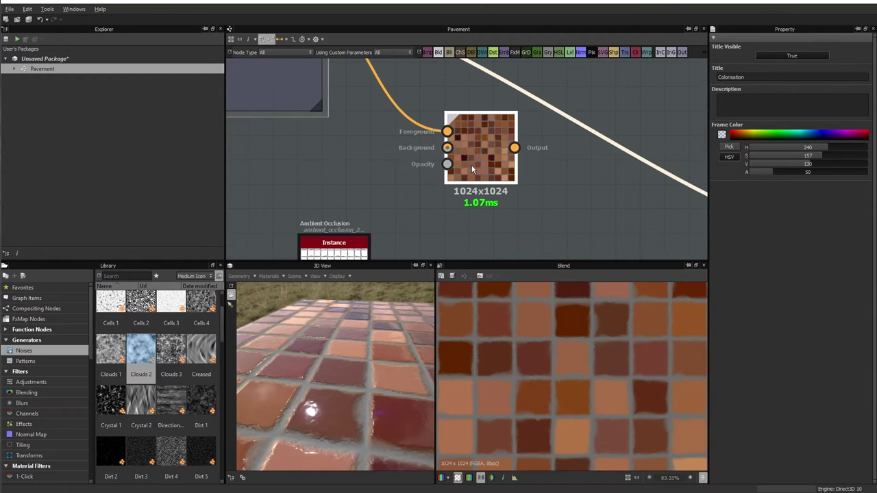
pyautogui.scroll(-1, 485, 163)
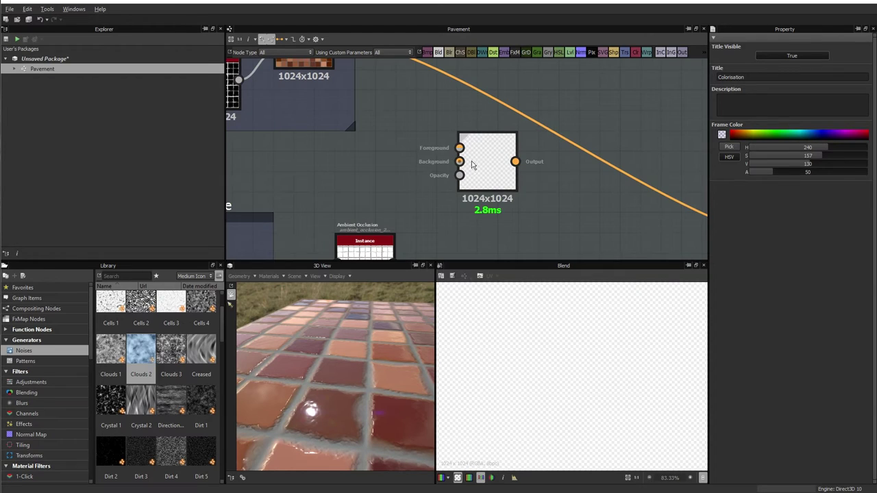
# Plug the colorised texture into the Blend's Background input and rearrange the Blend and Ambient Occlusion nodes.
pyautogui.moveTo(452, 156); pyautogui.dragTo(465, 190, button='middle')
pyautogui.moveTo(343, 72)
pyautogui.mouseDown()
pyautogui.moveTo(442, 195)
pyautogui.moveTo(471, 195)
pyautogui.mouseUp()
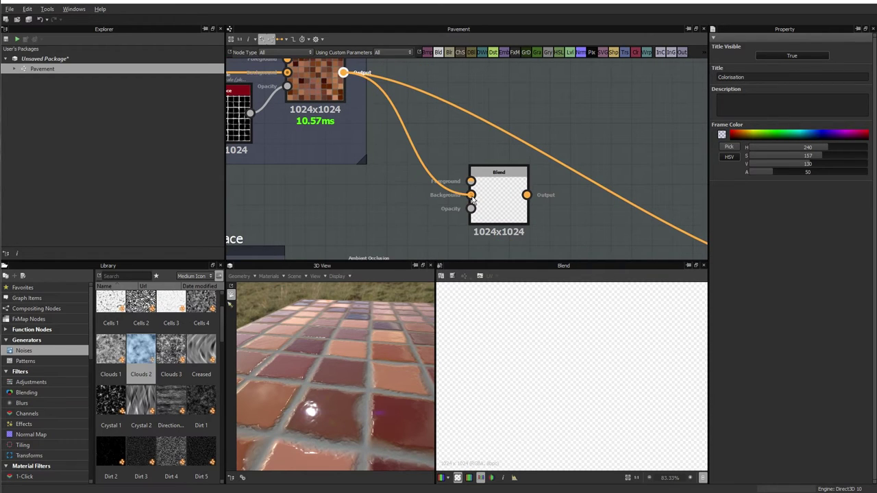
pyautogui.click(509, 196)
pyautogui.moveTo(519, 196); pyautogui.dragTo(518, 156, button='middle')
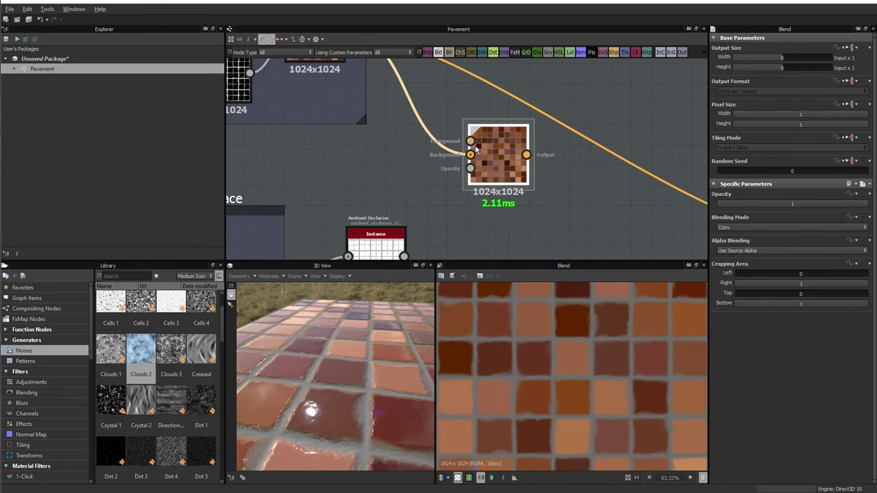
pyautogui.moveTo(503, 161); pyautogui.dragTo(533, 161)
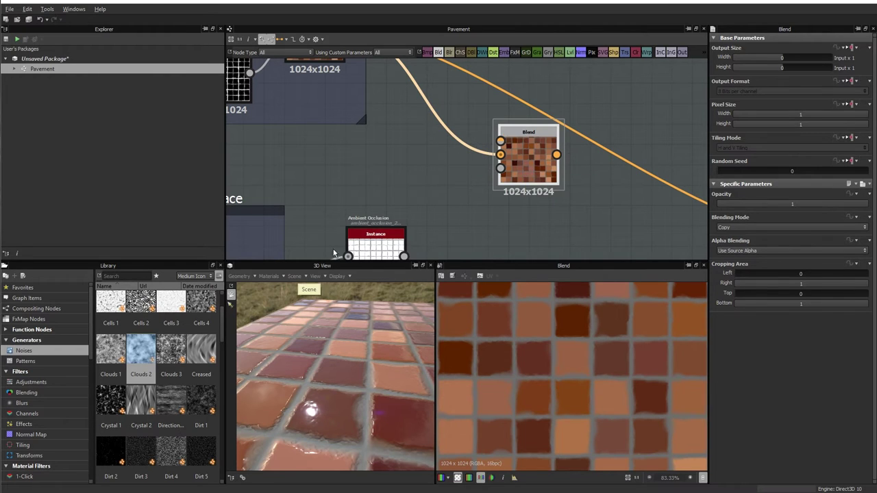
pyautogui.moveTo(369, 251); pyautogui.dragTo(349, 230)
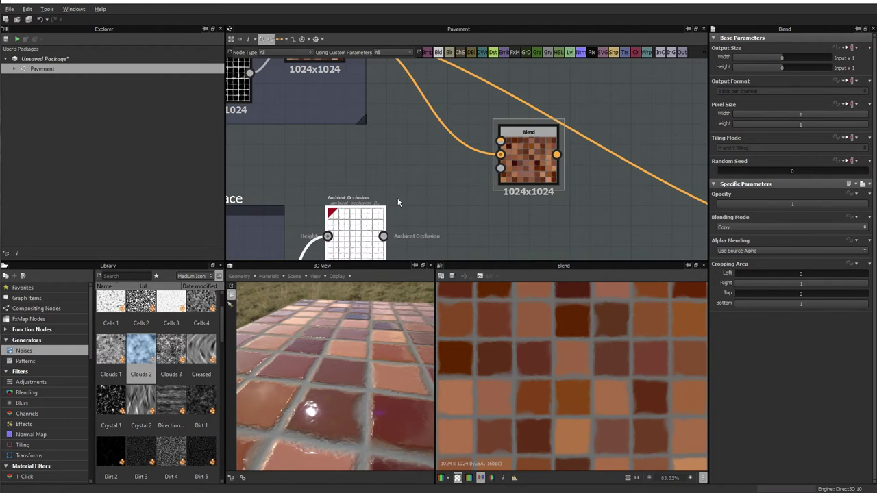
pyautogui.moveTo(434, 189); pyautogui.dragTo(426, 139, button='middle')
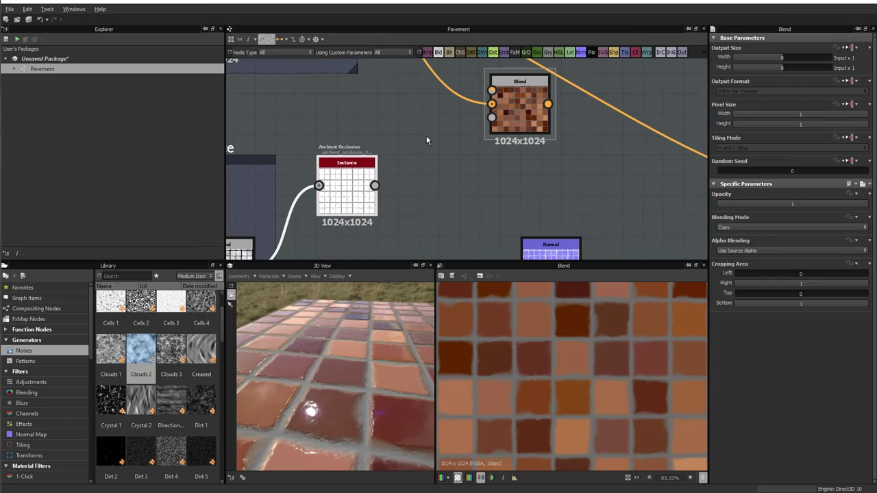
# Insert a Gradient Map after Ambient Occlusion and wire it into the new Blend as foreground.
pyautogui.click(360, 184)
pyautogui.rightClick(361, 185)
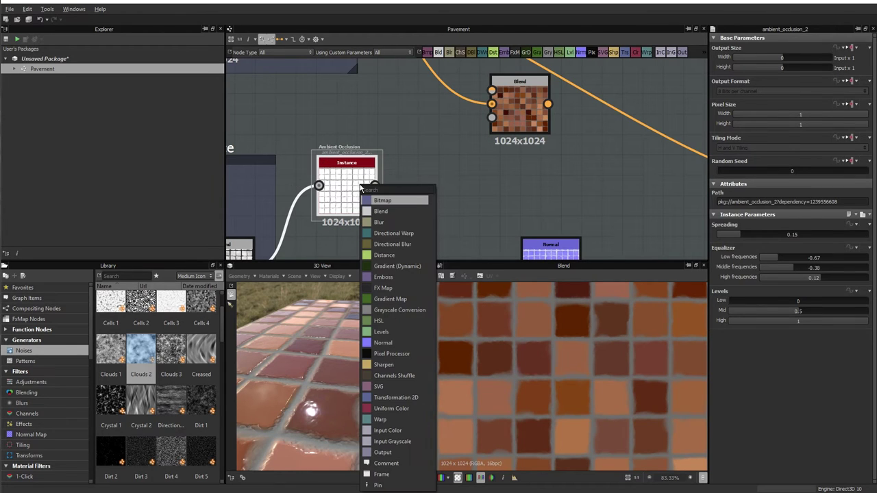
pyautogui.write('gra')
pyautogui.click(390, 211)
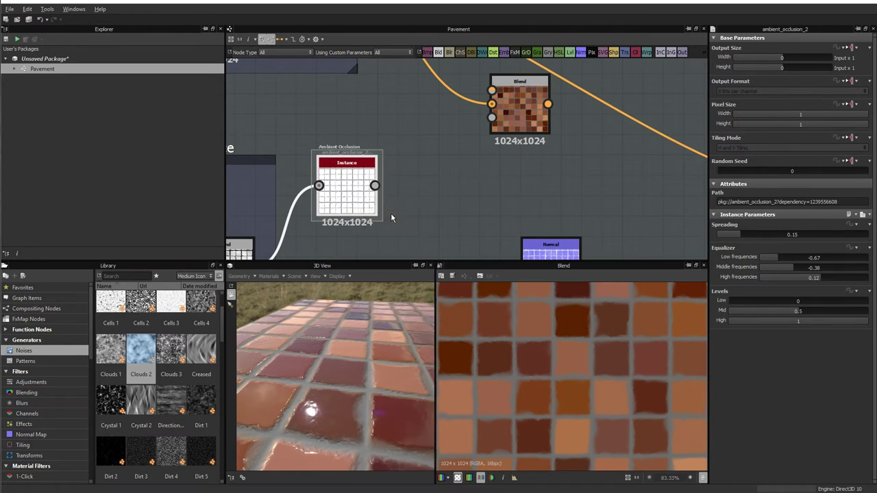
pyautogui.moveTo(450, 187); pyautogui.dragTo(430, 188)
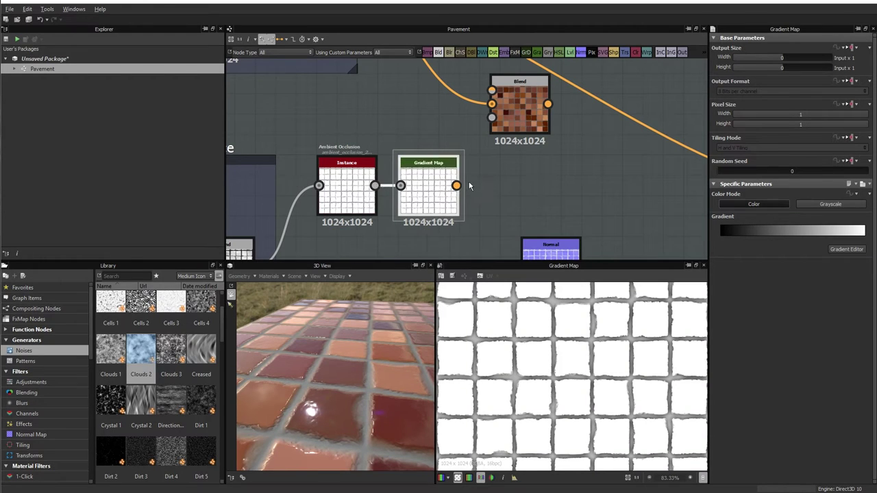
pyautogui.moveTo(456, 186)
pyautogui.mouseDown()
pyautogui.moveTo(480, 83)
pyautogui.moveTo(491, 104)
pyautogui.mouseUp()
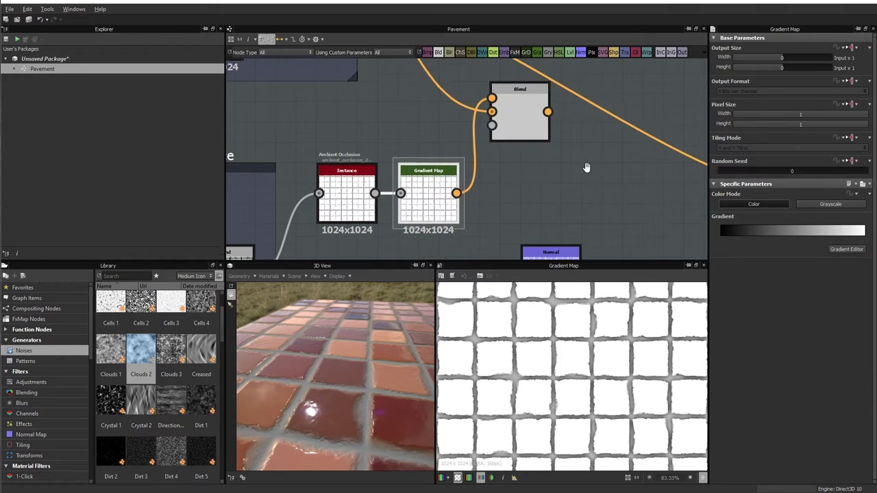
pyautogui.doubleClick(516, 142)
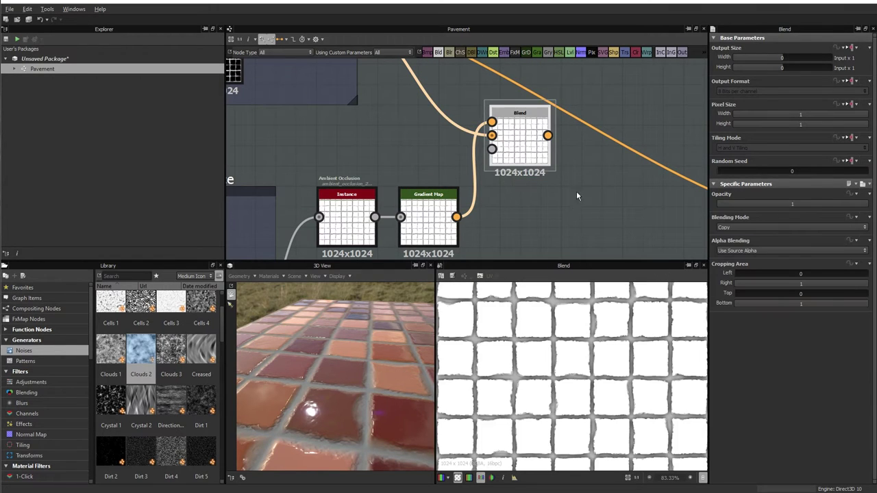
# Set the new Blend to Multiply the occlusion over the colour at 0.56 opacity.
pyautogui.click(741, 227)
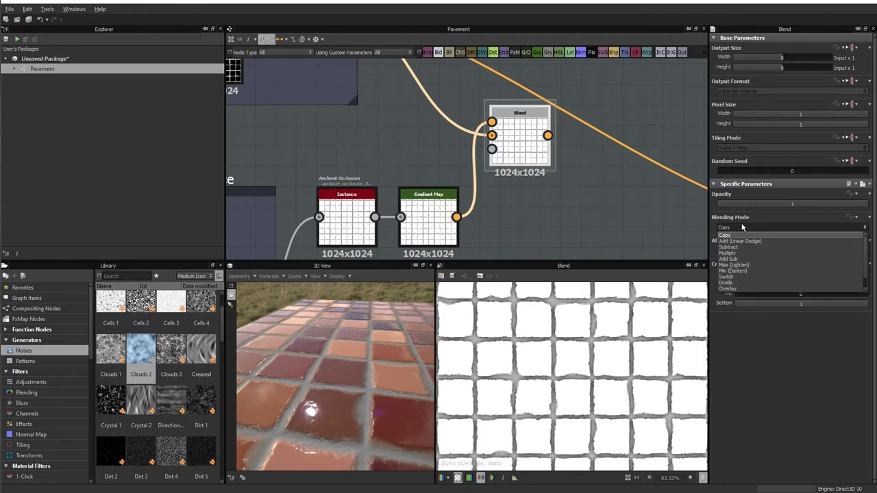
pyautogui.click(727, 253)
pyautogui.scroll(3, 557, 389)
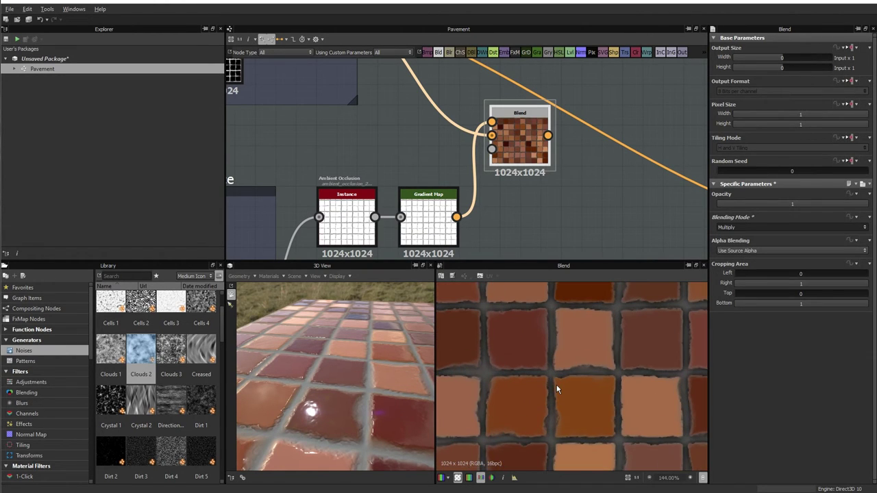
pyautogui.moveTo(841, 205); pyautogui.dragTo(768, 205)
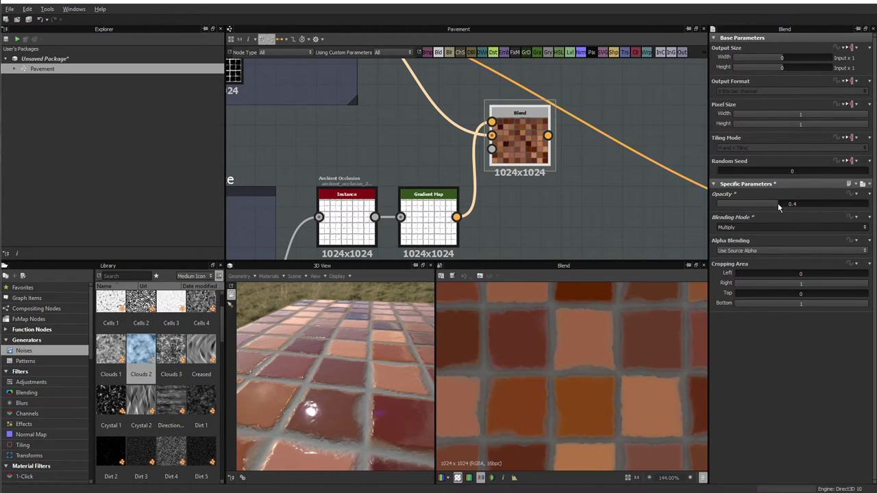
pyautogui.moveTo(768, 205); pyautogui.dragTo(801, 206)
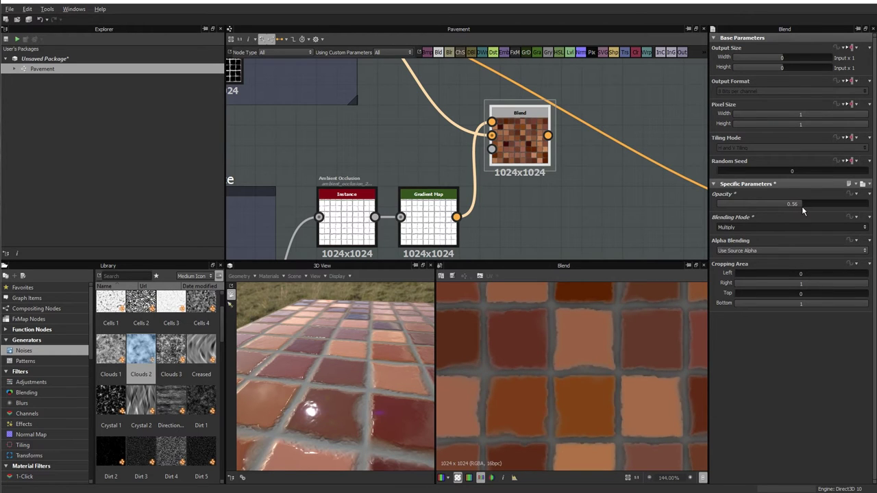
pyautogui.moveTo(351, 417)
pyautogui.mouseDown()
pyautogui.moveTo(356, 410)
pyautogui.moveTo(341, 389)
pyautogui.moveTo(356, 394)
pyautogui.moveTo(333, 416)
pyautogui.mouseUp()
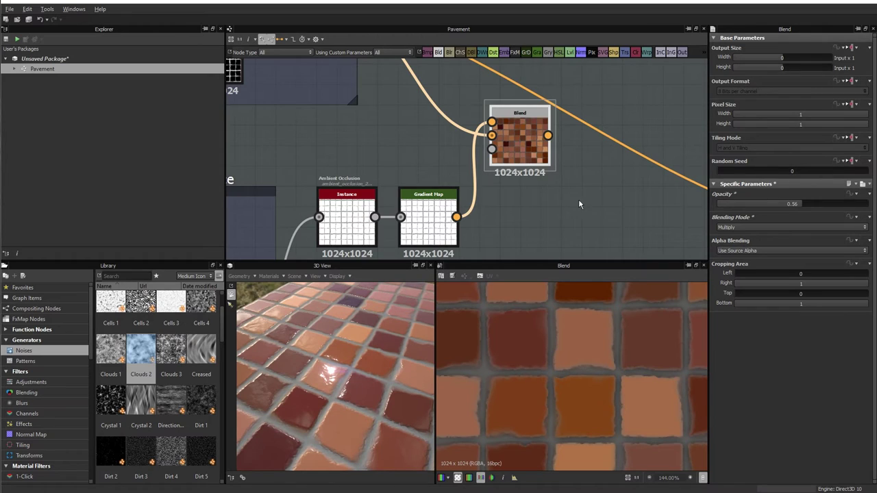
# Route the Blend result into Base Color, drop the old connection, and select the Gradient Map.
pyautogui.moveTo(578, 203); pyautogui.dragTo(510, 196, button='middle')
pyautogui.scroll(-2, 510, 197)
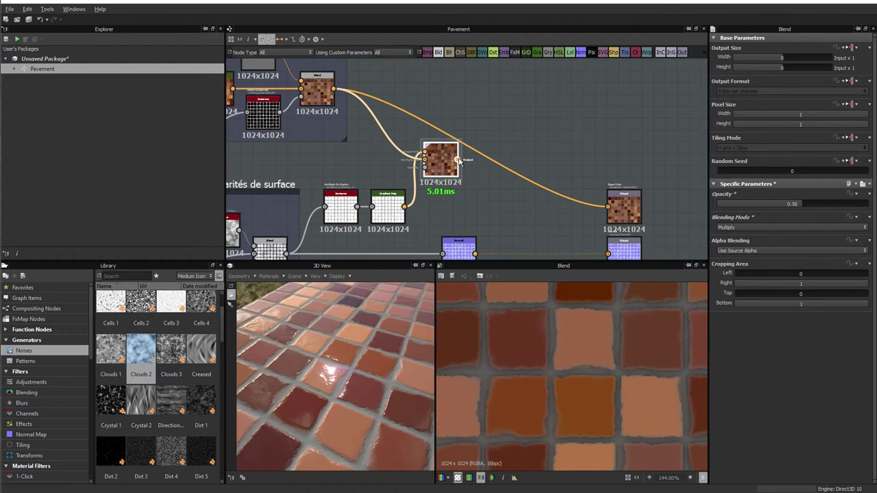
pyautogui.moveTo(458, 160)
pyautogui.mouseDown()
pyautogui.moveTo(548, 196)
pyautogui.moveTo(617, 207)
pyautogui.mouseUp()
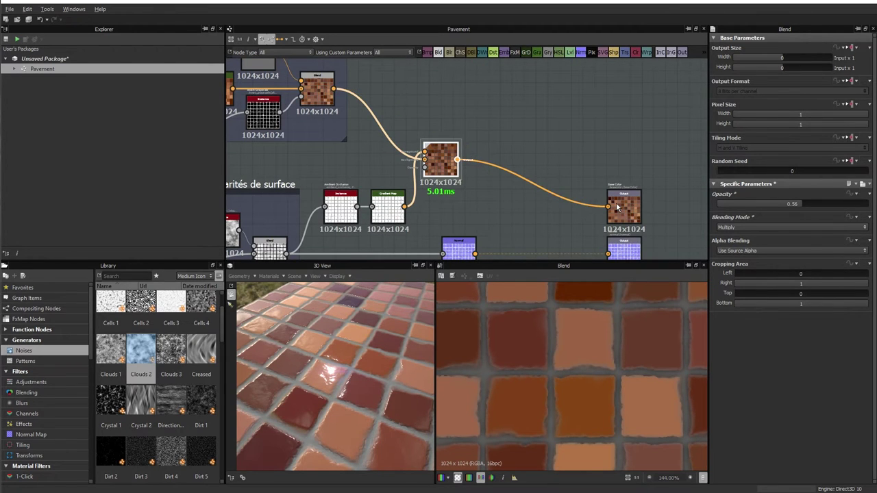
pyautogui.moveTo(287, 370)
pyautogui.mouseDown()
pyautogui.moveTo(368, 391)
pyautogui.moveTo(385, 380)
pyautogui.moveTo(356, 383)
pyautogui.moveTo(377, 386)
pyautogui.mouseUp()
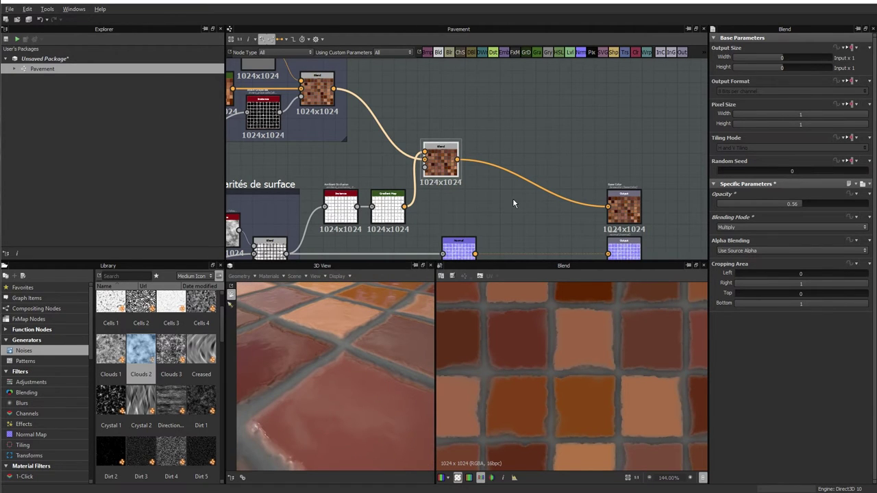
pyautogui.moveTo(512, 198); pyautogui.dragTo(583, 175, button='middle')
pyautogui.click(460, 190)
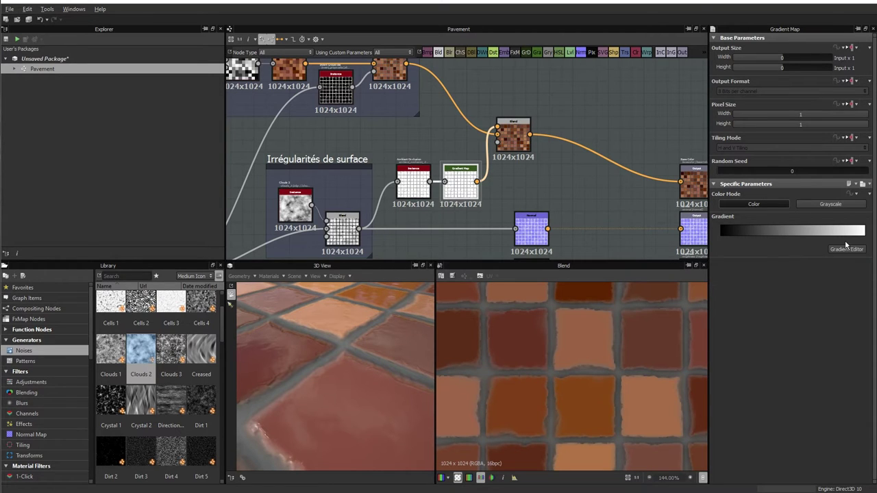
# Add a dark key to the Gradient Map's gradient and adjust it and the white end key.
pyautogui.click(846, 248)
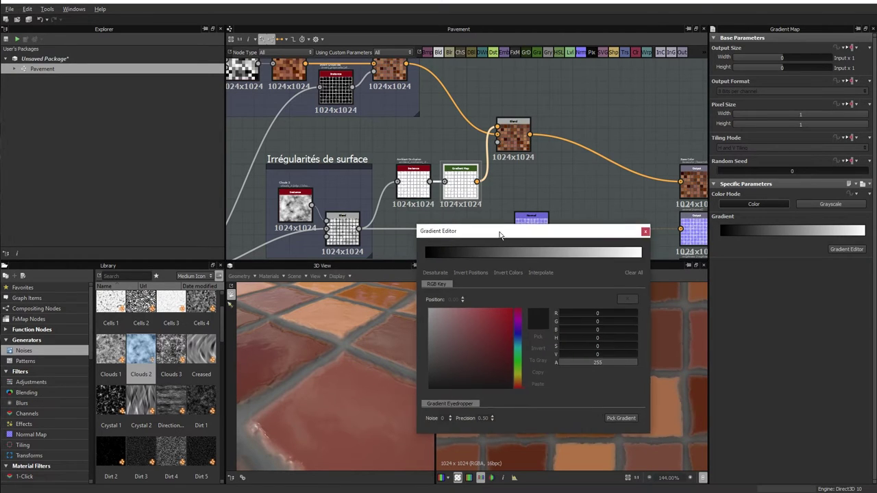
pyautogui.moveTo(499, 231); pyautogui.dragTo(565, 174)
pyautogui.click(531, 197)
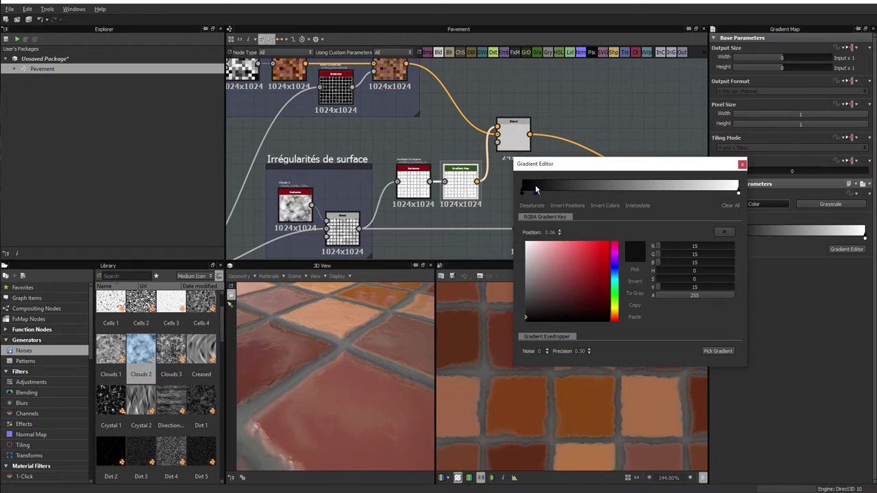
pyautogui.moveTo(532, 195)
pyautogui.mouseDown()
pyautogui.moveTo(602, 199)
pyautogui.moveTo(579, 195)
pyautogui.mouseUp()
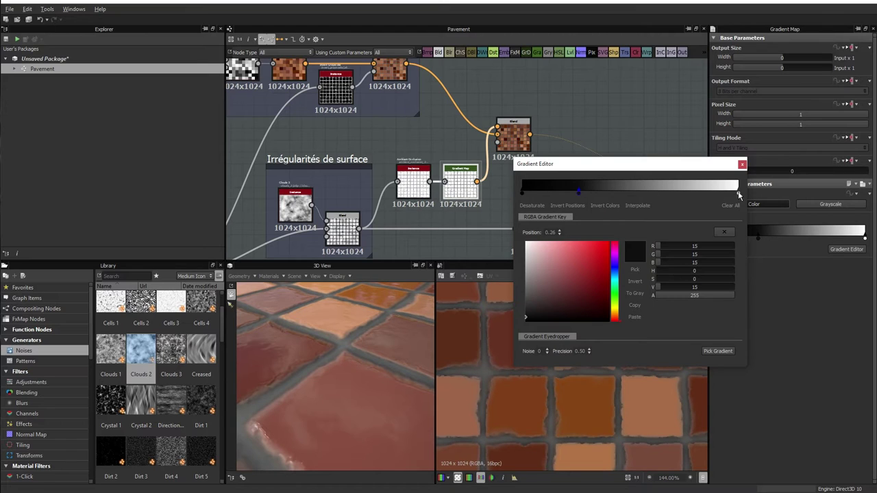
pyautogui.moveTo(738, 195)
pyautogui.mouseDown()
pyautogui.moveTo(651, 192)
pyautogui.moveTo(671, 193)
pyautogui.mouseUp()
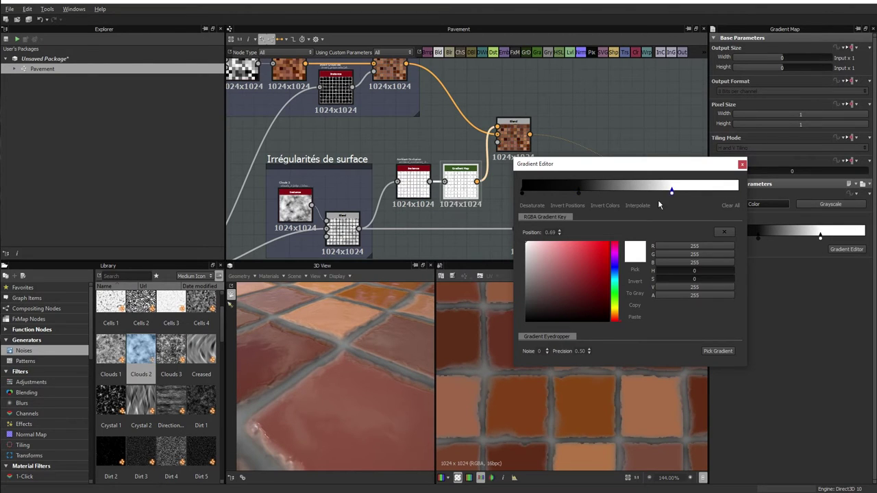
pyautogui.moveTo(580, 191)
pyautogui.mouseDown()
pyautogui.moveTo(622, 190)
pyautogui.moveTo(607, 193)
pyautogui.mouseUp()
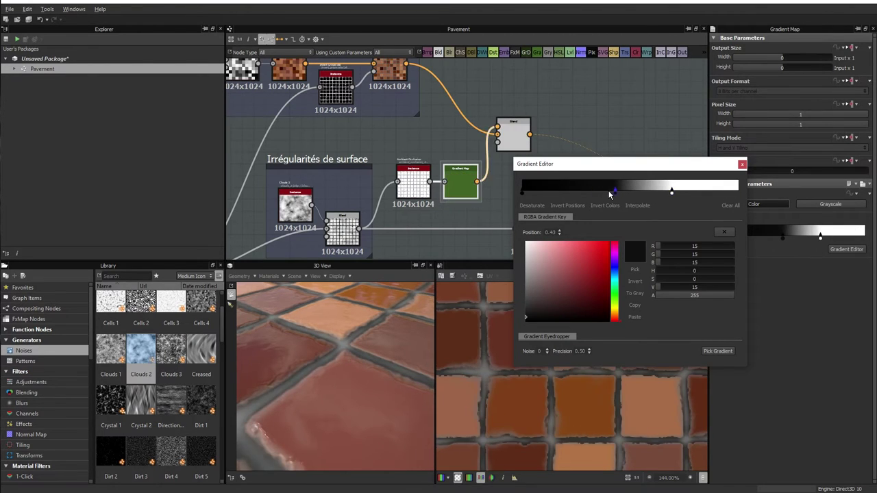
pyautogui.moveTo(391, 355)
pyautogui.mouseDown()
pyautogui.moveTo(332, 410)
pyautogui.moveTo(423, 385)
pyautogui.moveTo(359, 405)
pyautogui.mouseUp()
pyautogui.scroll(-3, 335, 402)
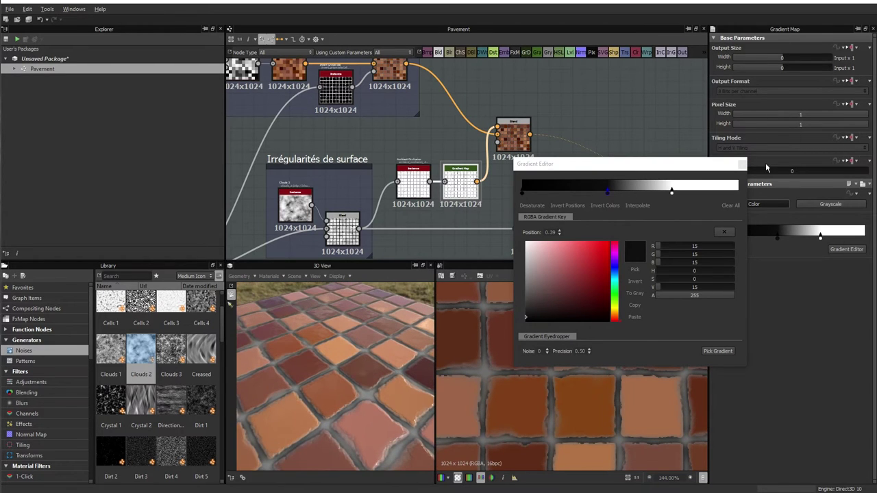
pyautogui.moveTo(672, 192); pyautogui.dragTo(696, 190)
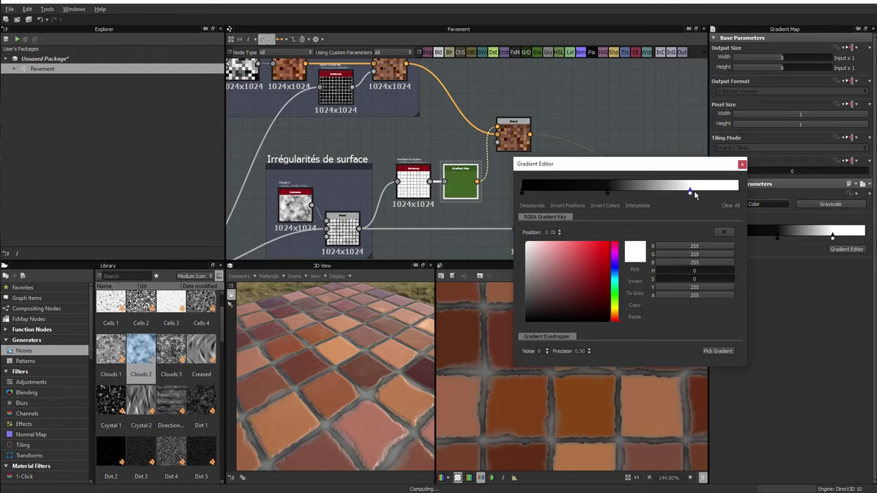
pyautogui.moveTo(606, 190); pyautogui.dragTo(572, 195)
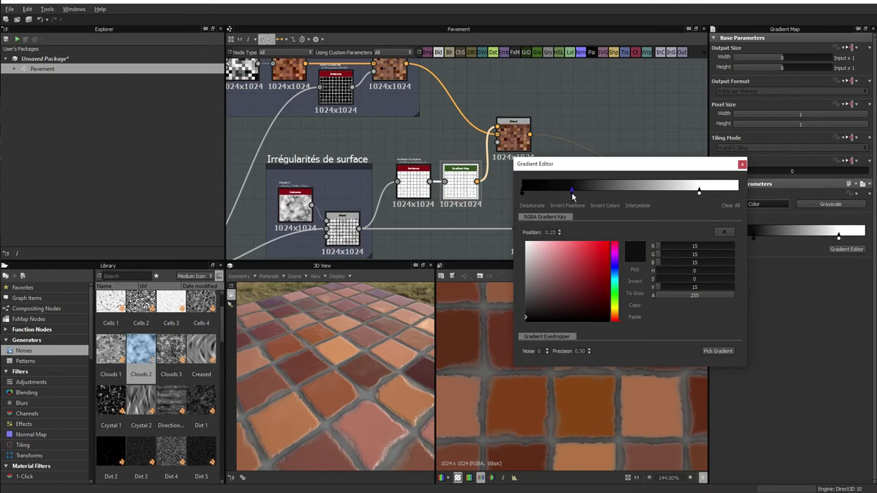
# Add black keys at the far left and at 0.23 to finish the black-to-white ramp.
pyautogui.click(522, 191)
pyautogui.moveTo(522, 195); pyautogui.dragTo(531, 175)
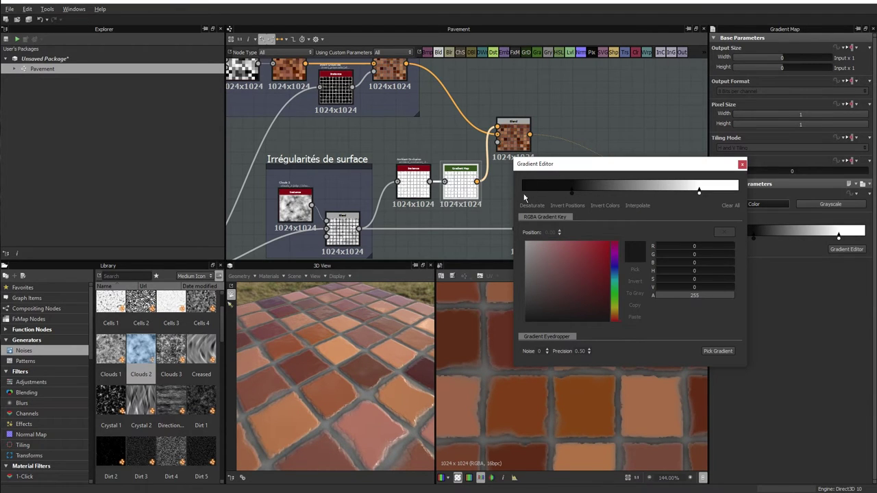
pyautogui.click(572, 191)
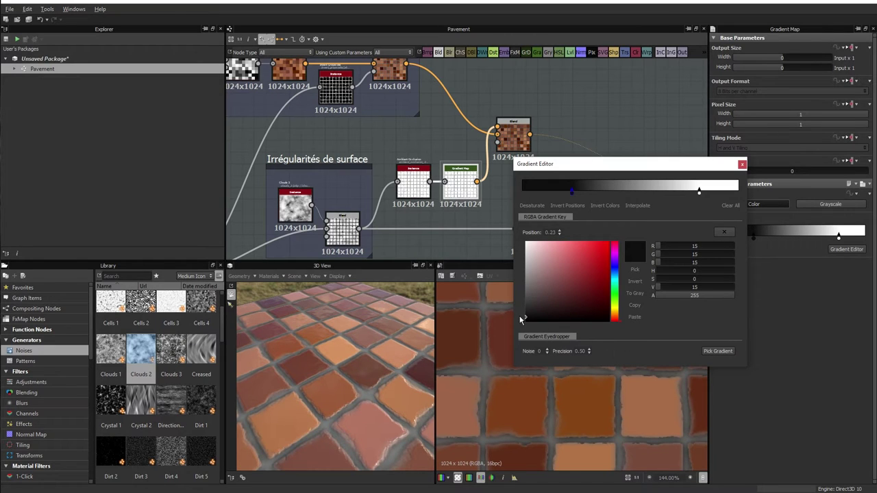
pyautogui.moveTo(521, 319); pyautogui.dragTo(512, 335)
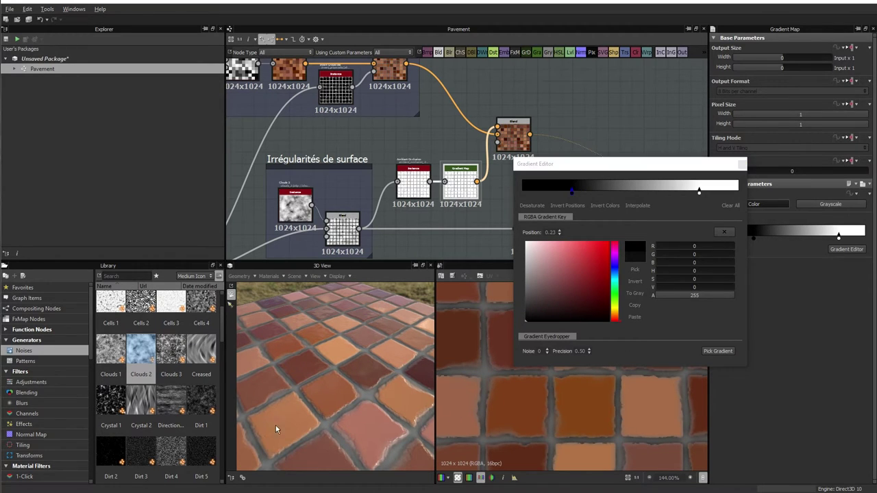
pyautogui.scroll(5, 327, 432)
pyautogui.moveTo(335, 430)
pyautogui.mouseDown()
pyautogui.moveTo(306, 418)
pyautogui.moveTo(346, 412)
pyautogui.mouseUp()
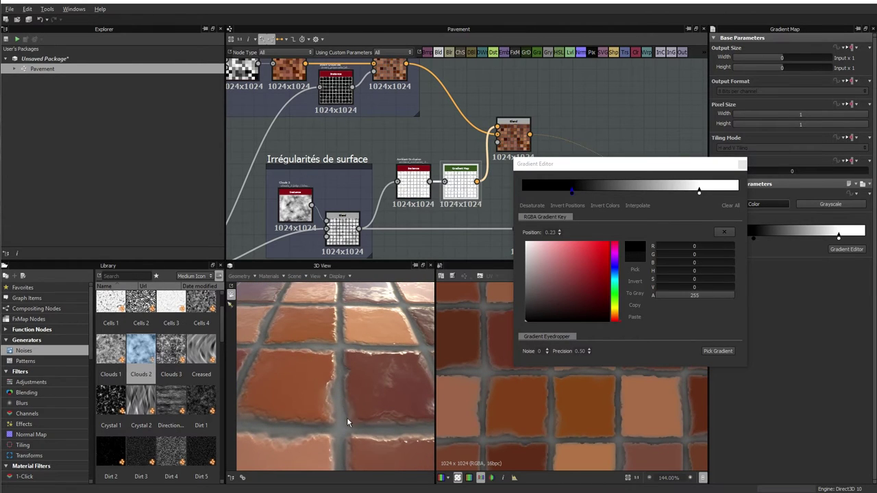
pyautogui.moveTo(348, 423); pyautogui.dragTo(344, 421)
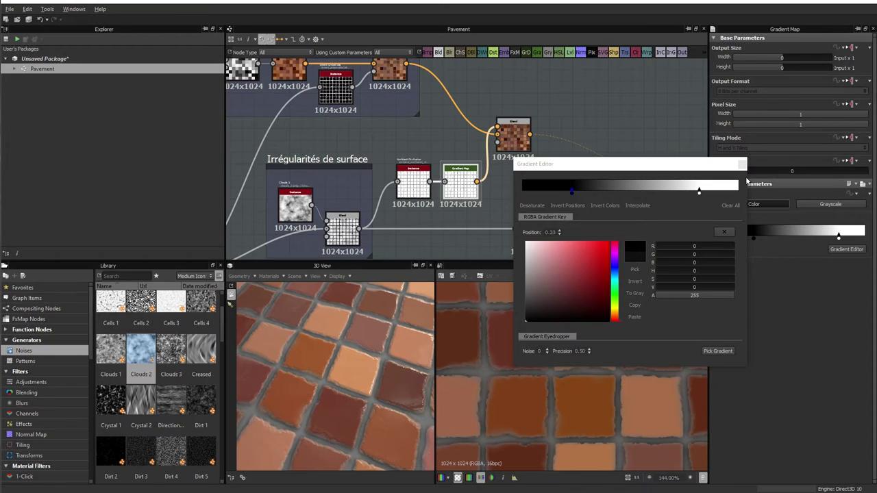
# Close the Gradient Editor and move the Blend node and its two inputs up and right.
pyautogui.click(742, 164)
pyautogui.scroll(-2, 529, 171)
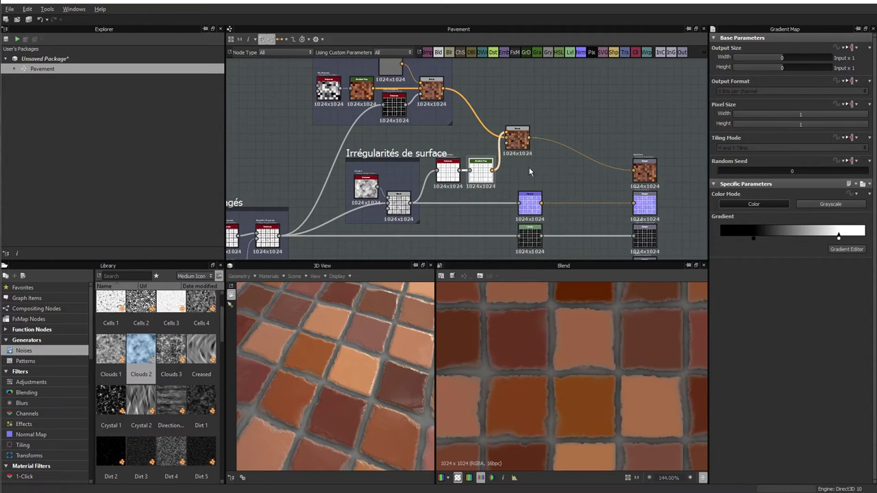
pyautogui.moveTo(529, 171); pyautogui.dragTo(527, 185, button='middle')
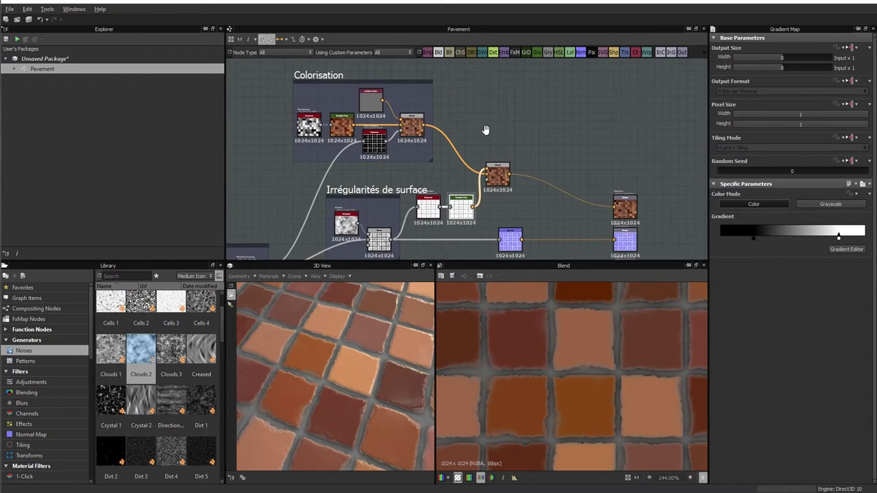
pyautogui.click(402, 181)
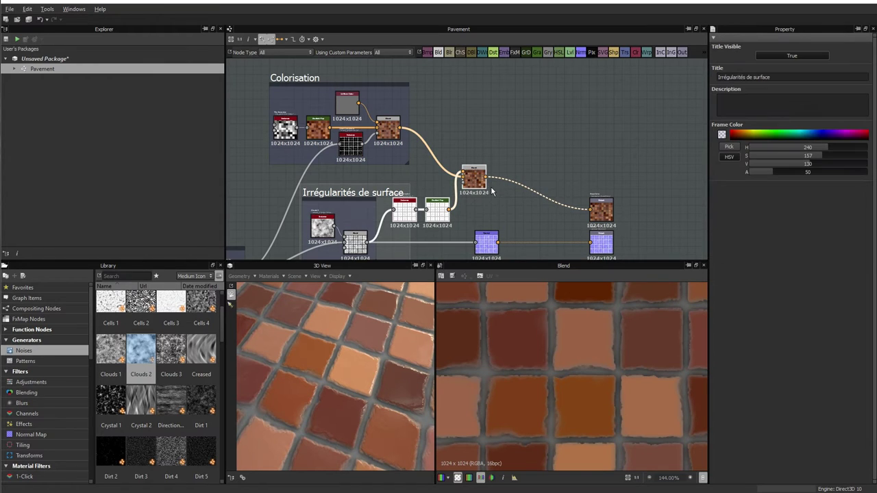
pyautogui.moveTo(489, 185); pyautogui.dragTo(493, 185)
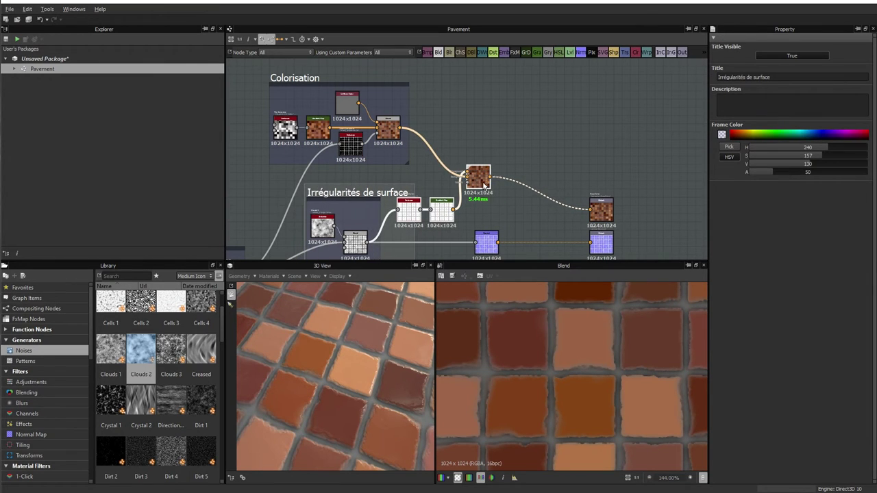
pyautogui.moveTo(483, 217); pyautogui.dragTo(420, 181)
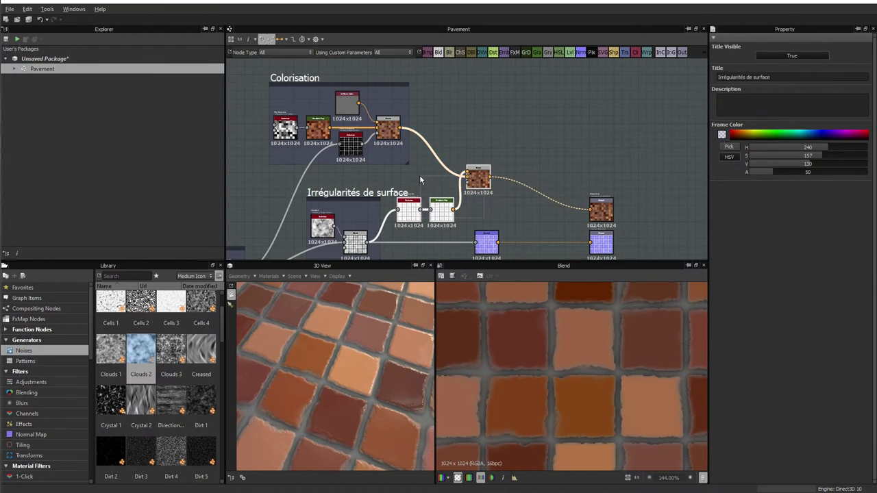
pyautogui.moveTo(481, 181)
pyautogui.mouseDown()
pyautogui.moveTo(513, 147)
pyautogui.moveTo(514, 215)
pyautogui.moveTo(514, 185)
pyautogui.mouseUp()
pyautogui.scroll(3, 513, 164)
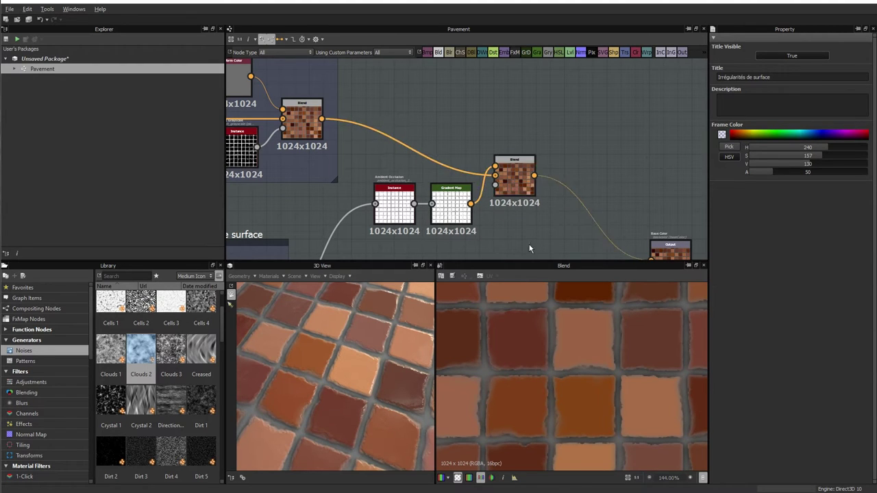
# Wrap the occlusion, Gradient Map and Blend nodes in a new frame titled 'Détail'.
pyautogui.rightClick(509, 176)
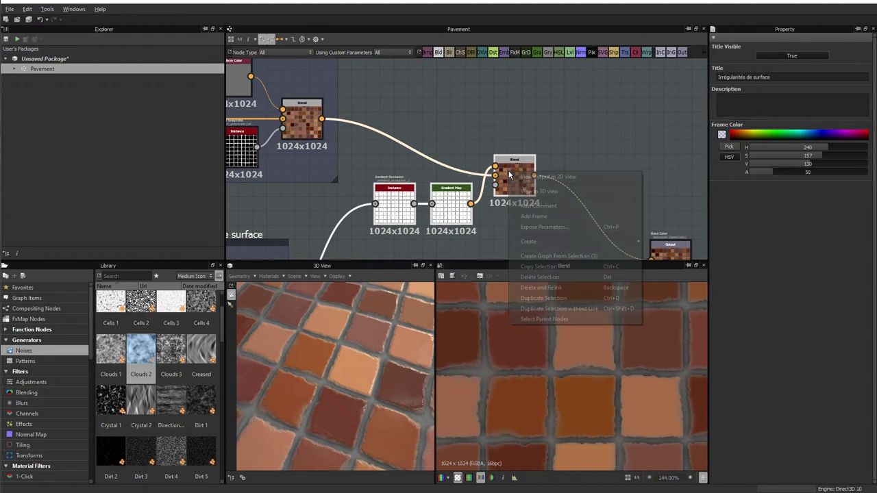
pyautogui.click(539, 217)
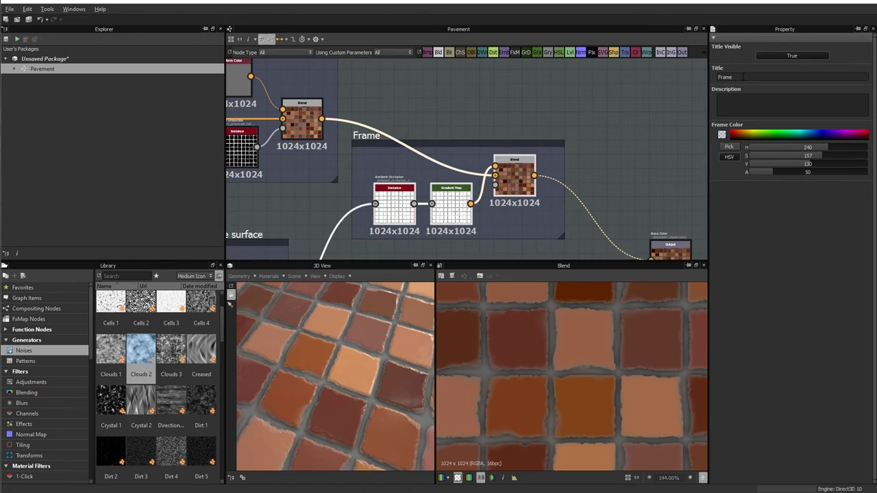
pyautogui.write('Détail')
pyautogui.scroll(-3, 548, 157)
pyautogui.scroll(-1, 550, 158)
pyautogui.moveTo(550, 158); pyautogui.dragTo(579, 130, button='middle')
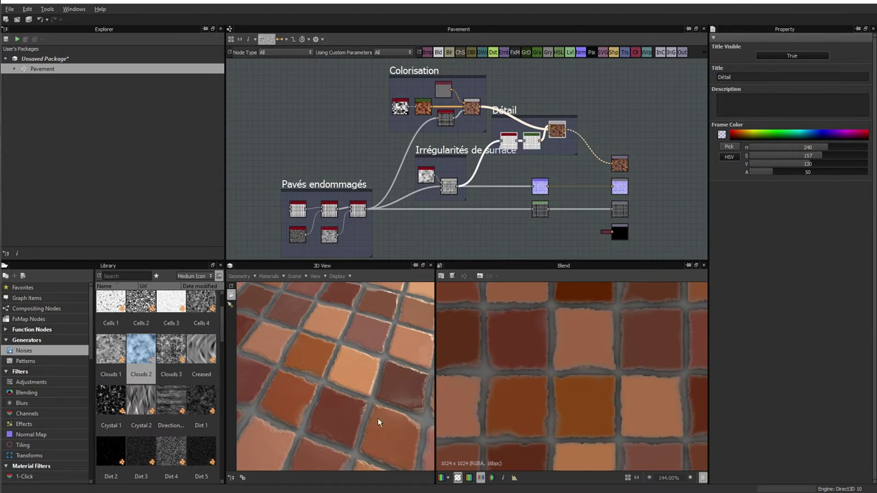
pyautogui.moveTo(377, 417)
pyautogui.mouseDown()
pyautogui.moveTo(379, 382)
pyautogui.moveTo(319, 389)
pyautogui.moveTo(398, 382)
pyautogui.mouseUp()
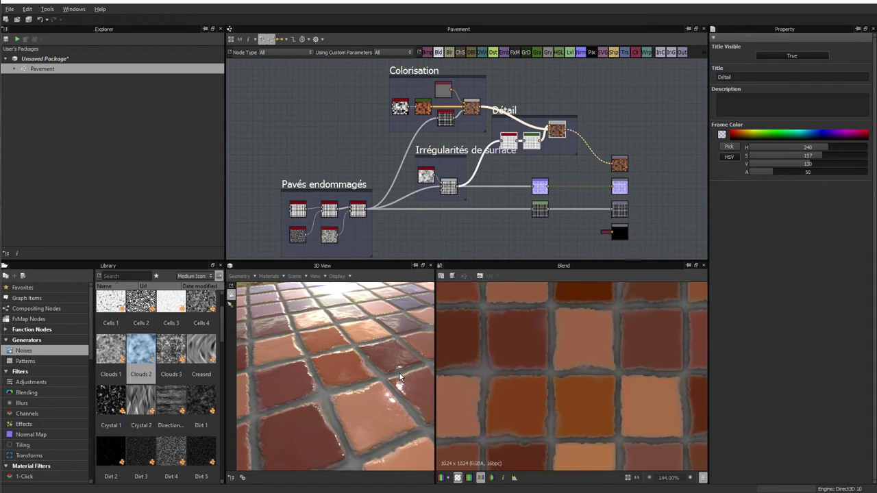
pyautogui.moveTo(397, 372)
pyautogui.mouseDown()
pyautogui.moveTo(296, 375)
pyautogui.moveTo(365, 354)
pyautogui.moveTo(299, 373)
pyautogui.mouseUp()
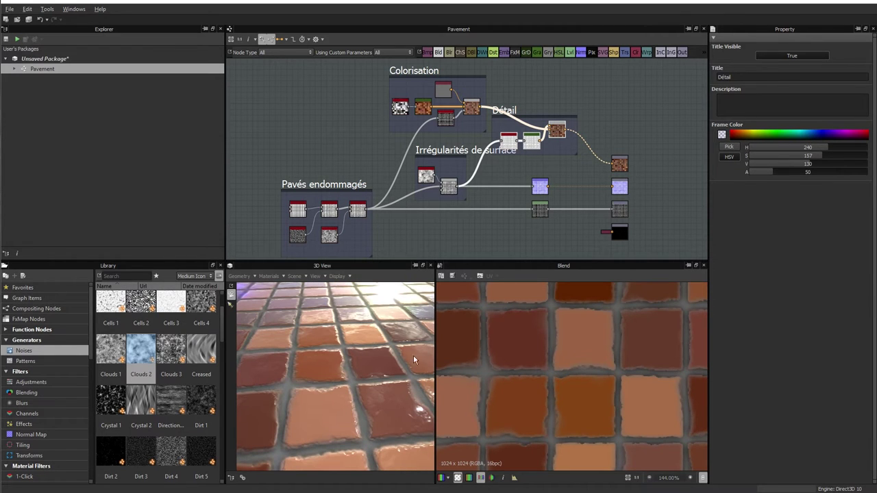
pyautogui.moveTo(523, 228); pyautogui.dragTo(495, 190, button='middle')
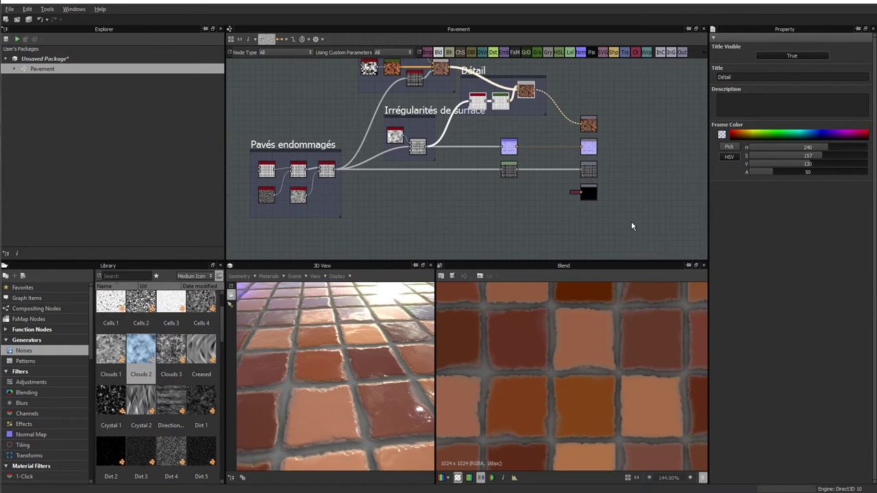
pyautogui.moveTo(471, 222); pyautogui.dragTo(498, 180, button='middle')
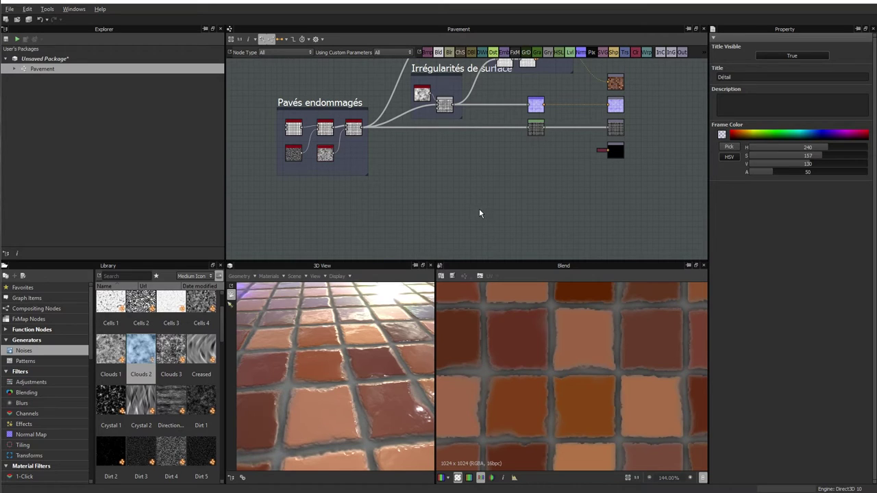
pyautogui.scroll(1, 222, 299)
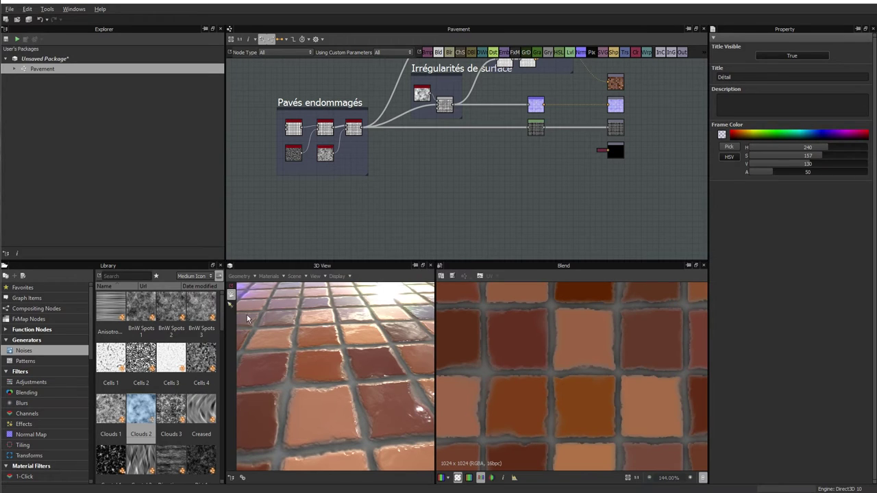
# Add a Dirt 2 noise node from the Library and position it in the graph.
pyautogui.scroll(-1, 144, 370)
pyautogui.scroll(-1, 141, 380)
pyautogui.scroll(-1, 139, 388)
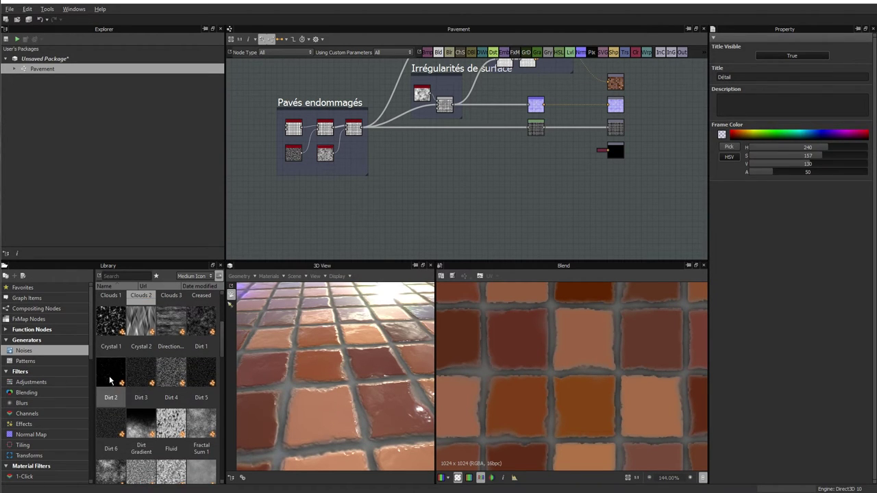
pyautogui.moveTo(110, 379); pyautogui.dragTo(457, 193)
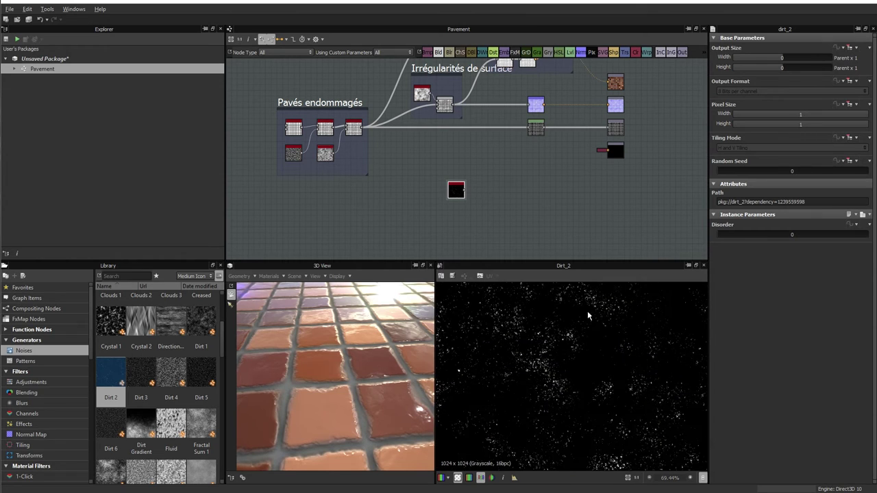
pyautogui.scroll(6, 575, 361)
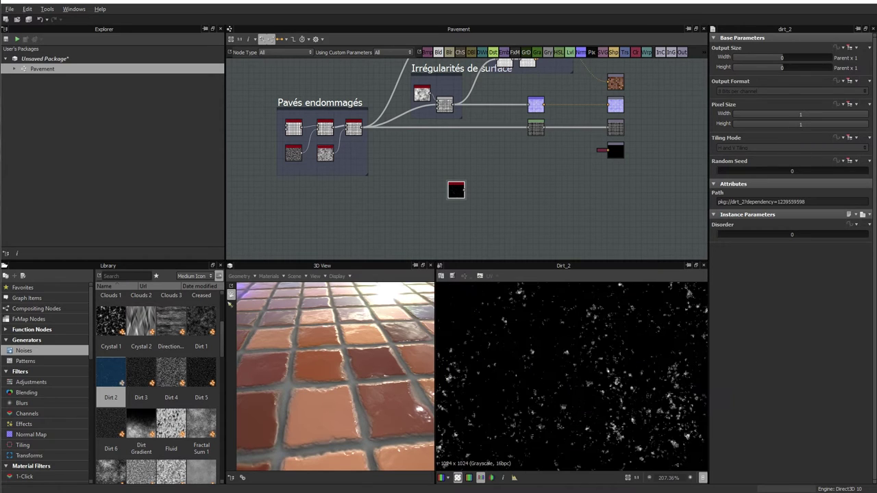
pyautogui.moveTo(457, 193); pyautogui.dragTo(429, 170)
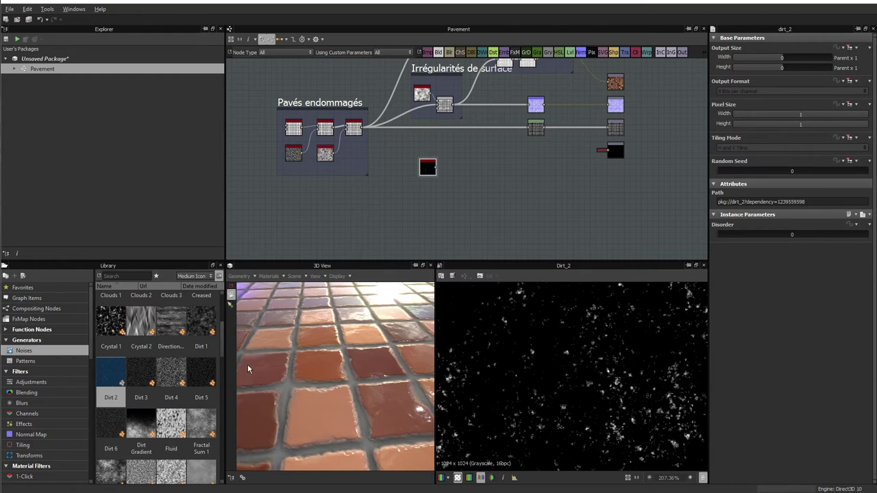
# Drag a Scratches Generator from the Noises list into the graph below Dirt 2.
pyautogui.moveTo(247, 363); pyautogui.dragTo(251, 359)
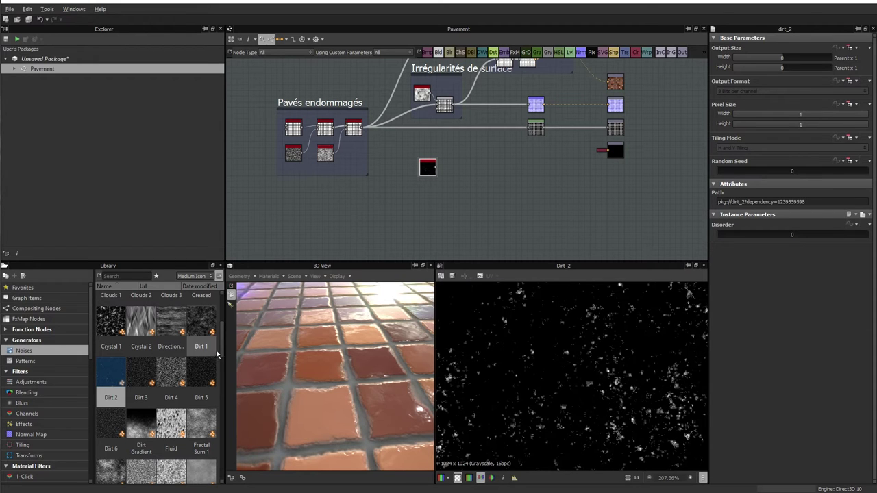
pyautogui.scroll(-1, 223, 350)
pyautogui.moveTo(223, 351); pyautogui.dragTo(222, 460)
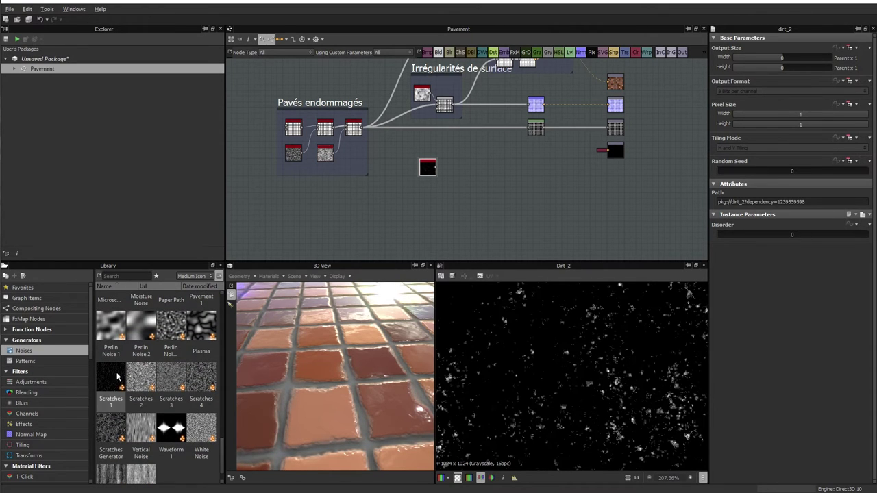
pyautogui.moveTo(109, 429)
pyautogui.mouseDown()
pyautogui.moveTo(152, 413)
pyautogui.moveTo(426, 198)
pyautogui.mouseUp()
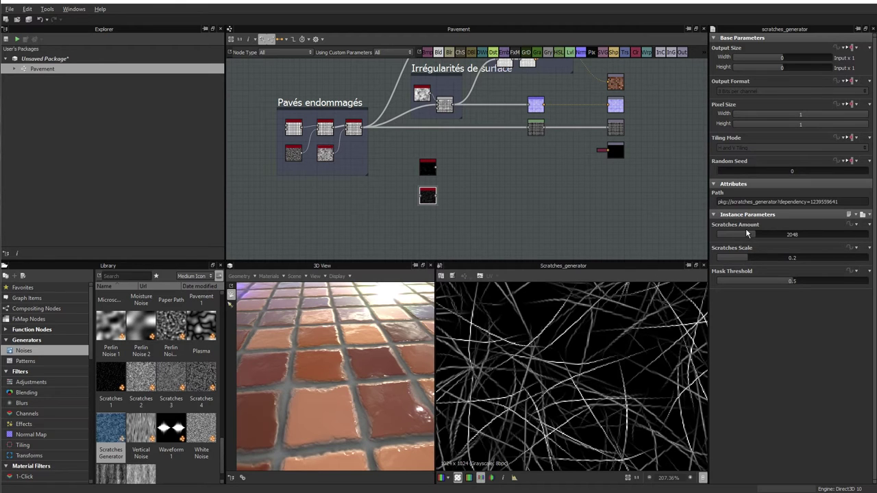
# Lower the Scratches Amount to 99 for far fewer scratches.
pyautogui.moveTo(747, 233)
pyautogui.mouseDown()
pyautogui.moveTo(782, 236)
pyautogui.moveTo(743, 233)
pyautogui.mouseUp()
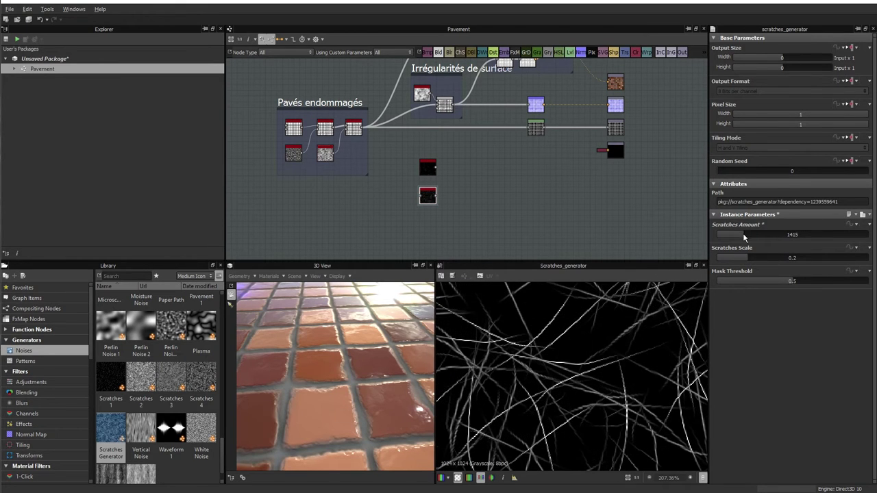
pyautogui.scroll(-5, 602, 385)
pyautogui.scroll(-5, 555, 395)
pyautogui.scroll(2, 586, 350)
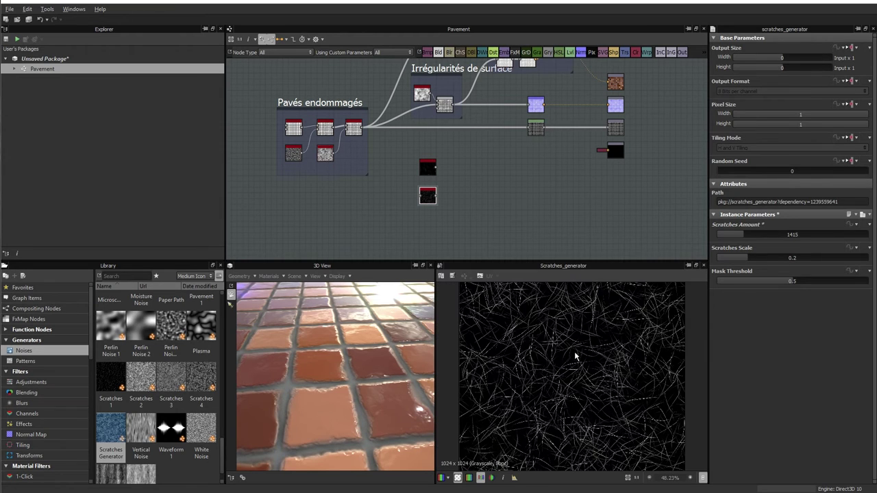
pyautogui.moveTo(744, 234); pyautogui.dragTo(720, 236)
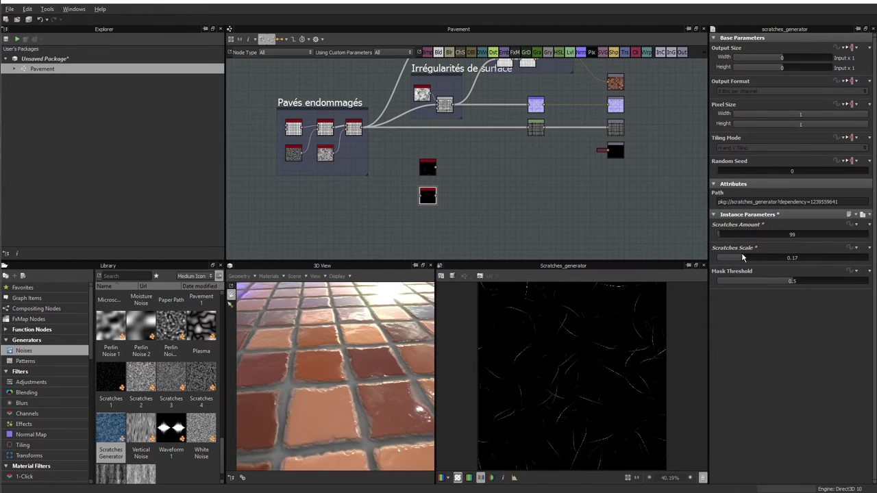
# Set the Scratches Scale to 0.63 for longer scratch lines.
pyautogui.moveTo(730, 255); pyautogui.dragTo(789, 256)
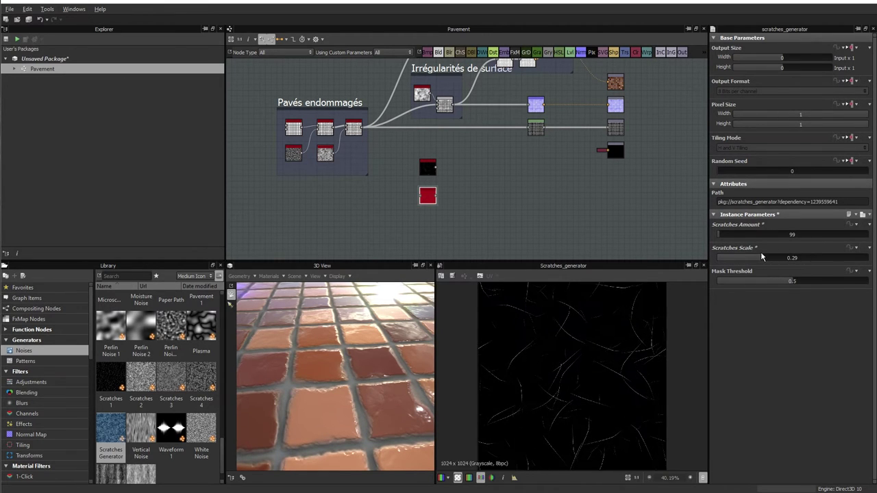
pyautogui.doubleClick(789, 257)
pyautogui.write('17')
pyautogui.press('Return')
pyautogui.moveTo(789, 256)
pyautogui.mouseDown()
pyautogui.moveTo(756, 257)
pyautogui.moveTo(810, 259)
pyautogui.mouseUp()
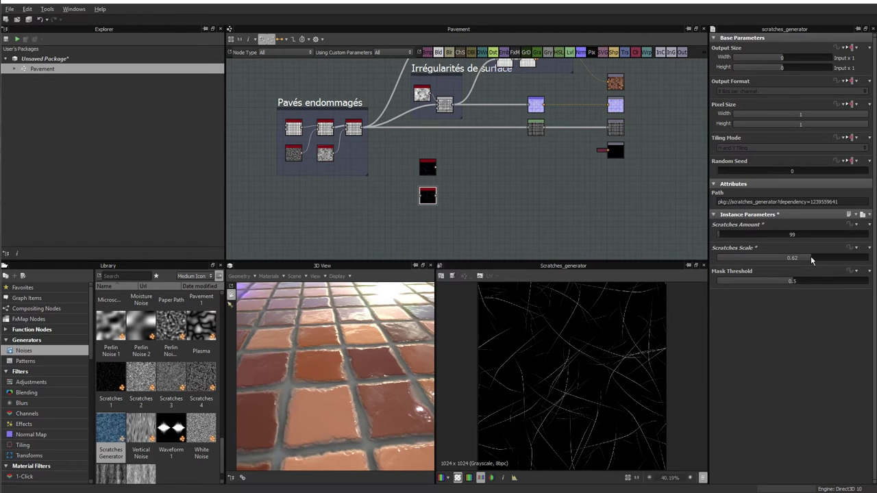
pyautogui.moveTo(810, 256); pyautogui.dragTo(812, 257)
pyautogui.scroll(2, 477, 210)
pyautogui.scroll(1, 466, 200)
# Preview Dirt 2 and move the Scratches Generator closer beneath it.
pyautogui.scroll(3, 438, 185)
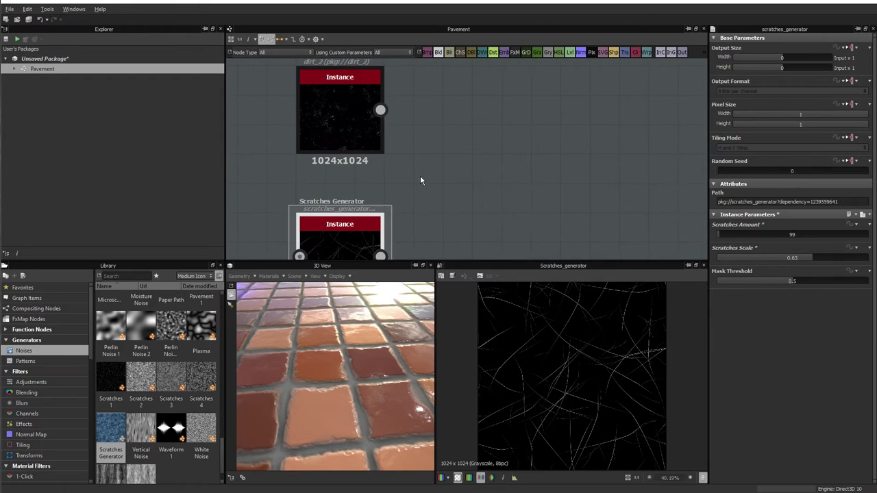
pyautogui.click(342, 117)
pyautogui.click(349, 245)
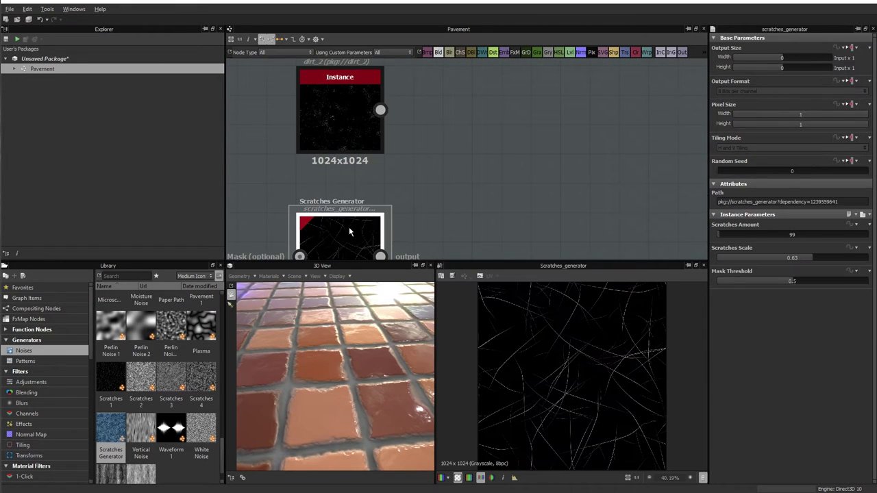
pyautogui.click(330, 101)
pyautogui.moveTo(336, 241); pyautogui.dragTo(340, 214)
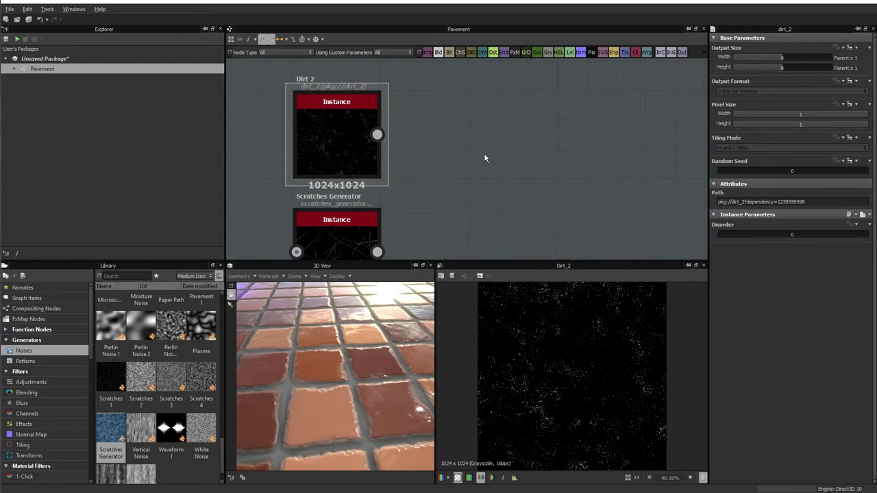
# Add a Blend node with Dirt 2 as foreground and the scratches as background.
pyautogui.press('space')
pyautogui.write('blend')
pyautogui.press('Return')
pyautogui.moveTo(377, 134); pyautogui.dragTo(443, 143)
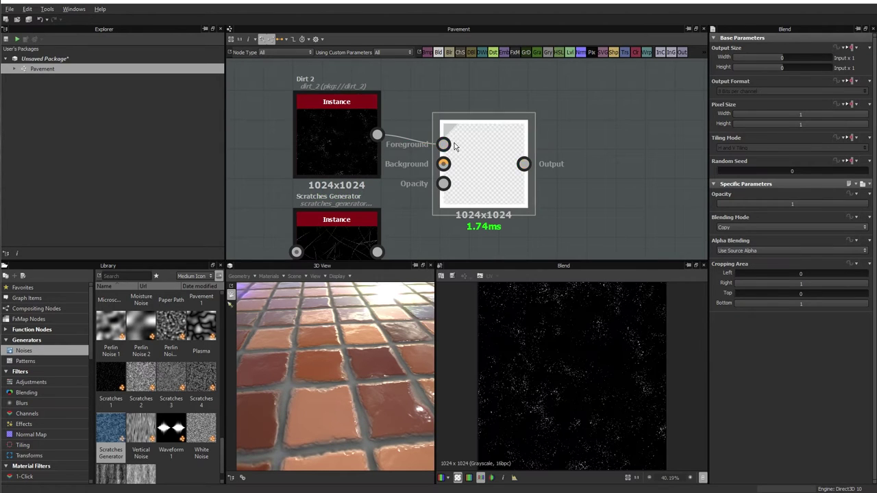
pyautogui.moveTo(377, 251)
pyautogui.mouseDown()
pyautogui.moveTo(443, 163)
pyautogui.moveTo(494, 199)
pyautogui.mouseUp()
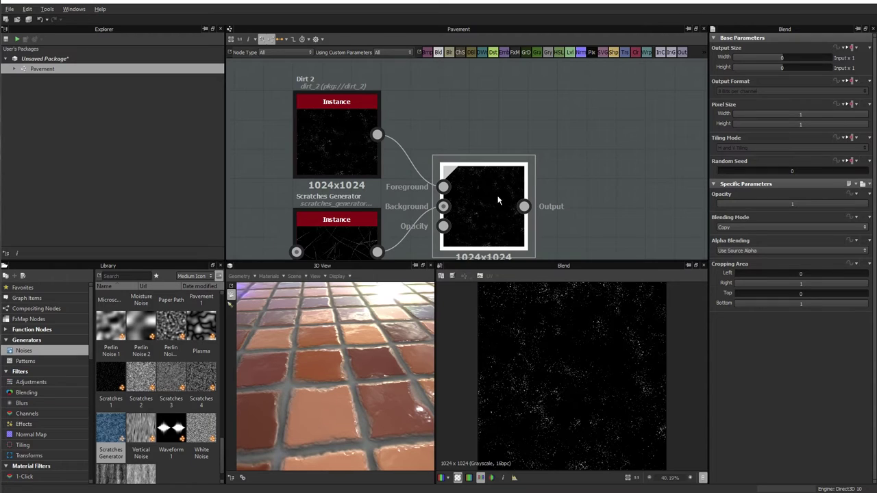
pyautogui.moveTo(498, 200); pyautogui.dragTo(493, 174, button='middle')
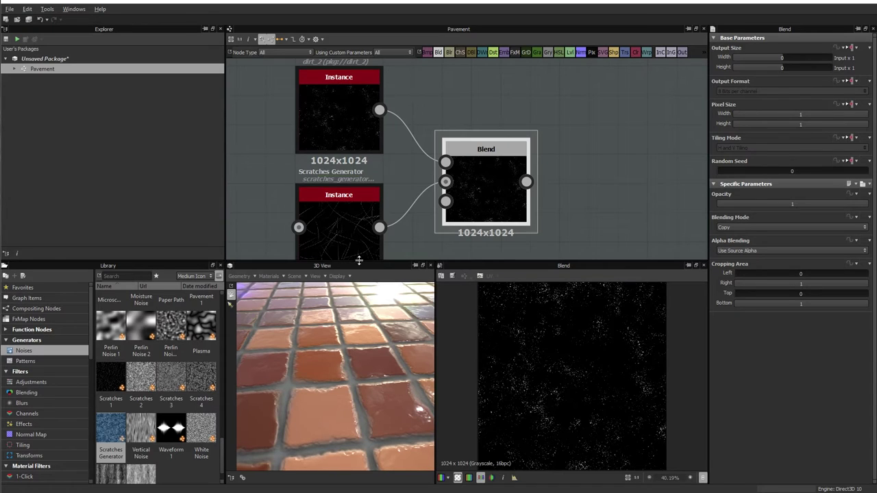
# Set the Blend mode to Add (Linear Dodge), keeping opacity at 1.
pyautogui.click(753, 227)
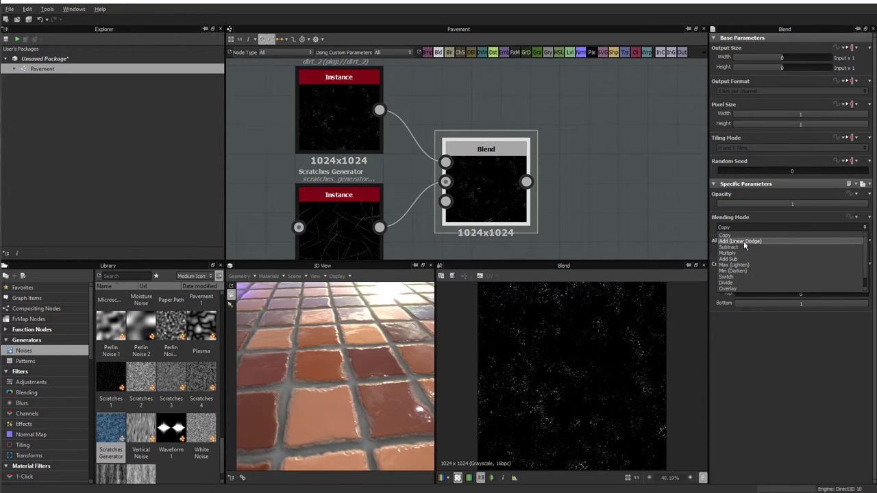
pyautogui.click(743, 241)
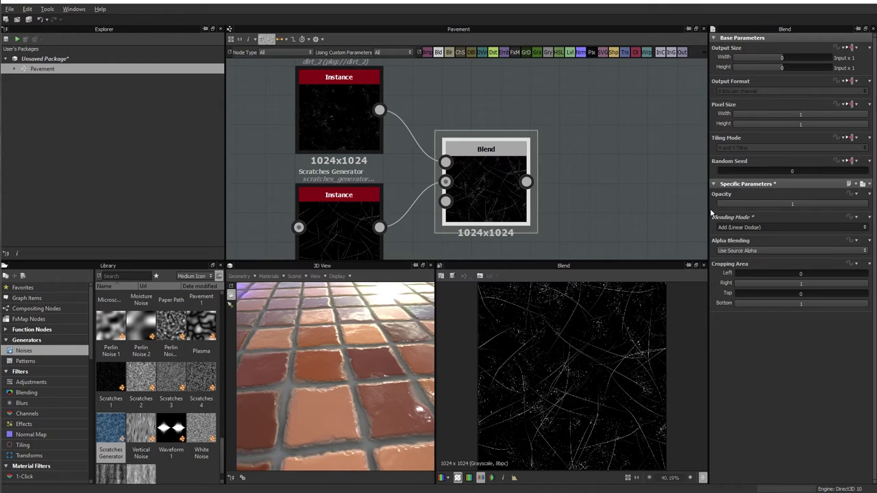
pyautogui.moveTo(780, 203); pyautogui.dragTo(856, 204)
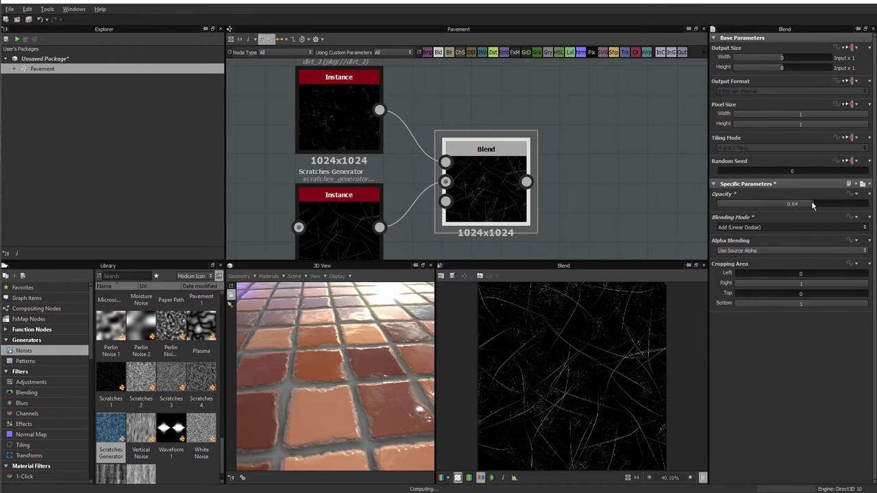
pyautogui.moveTo(411, 159); pyautogui.dragTo(424, 175, button='middle')
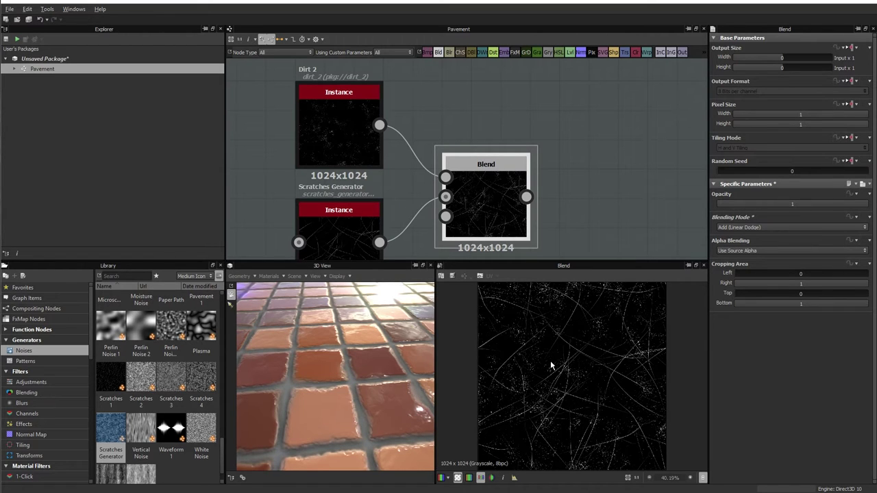
# Zoom into the 2D view to inspect the blended dirt-and-scratches mask.
pyautogui.scroll(5, 550, 363)
pyautogui.scroll(5, 550, 363)
pyautogui.moveTo(550, 363)
pyautogui.mouseDown(button='middle')
pyautogui.moveTo(480, 406)
pyautogui.moveTo(563, 446)
pyautogui.moveTo(518, 369)
pyautogui.moveTo(525, 411)
pyautogui.mouseUp(button='middle')
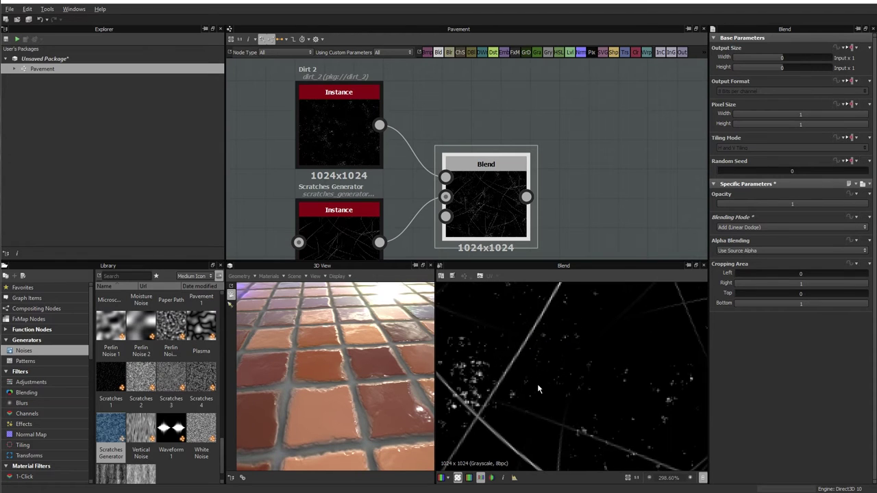
pyautogui.moveTo(546, 335)
pyautogui.mouseDown(button='middle')
pyautogui.moveTo(619, 342)
pyautogui.moveTo(575, 426)
pyautogui.mouseUp(button='middle')
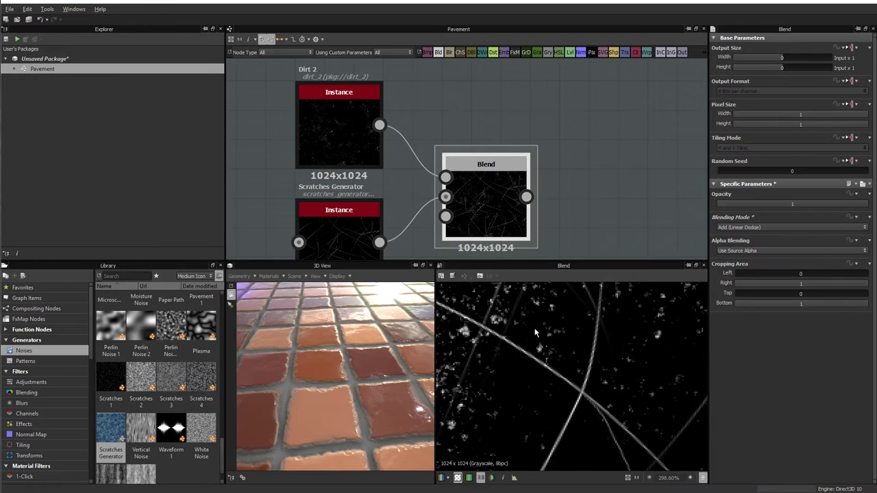
pyautogui.moveTo(535, 333); pyautogui.dragTo(495, 329, button='middle')
# Make room right of the Blend and search the node list for 'blu'.
pyautogui.moveTo(599, 193); pyautogui.dragTo(477, 193, button='middle')
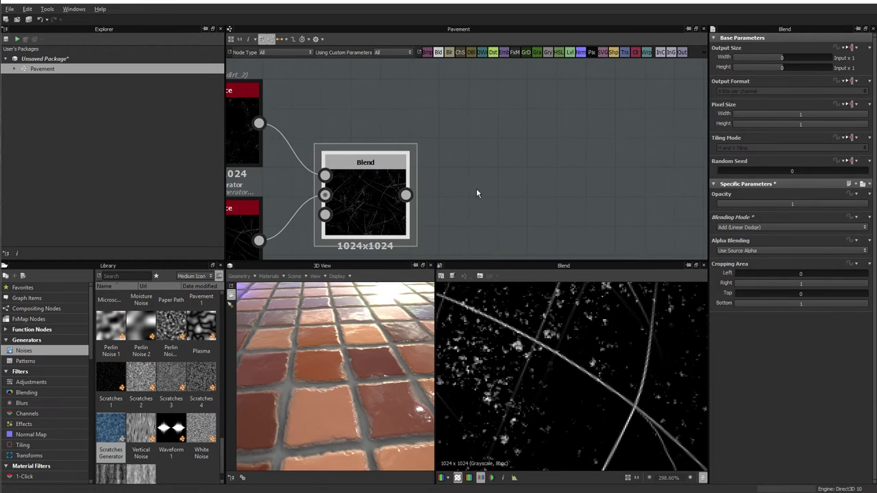
pyautogui.moveTo(515, 169); pyautogui.dragTo(518, 169, button='middle')
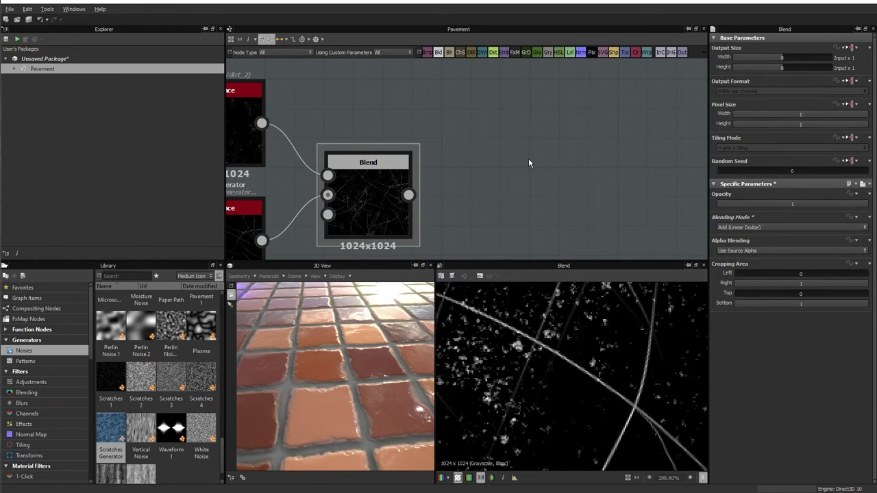
pyautogui.press('space')
pyautogui.write('blu')
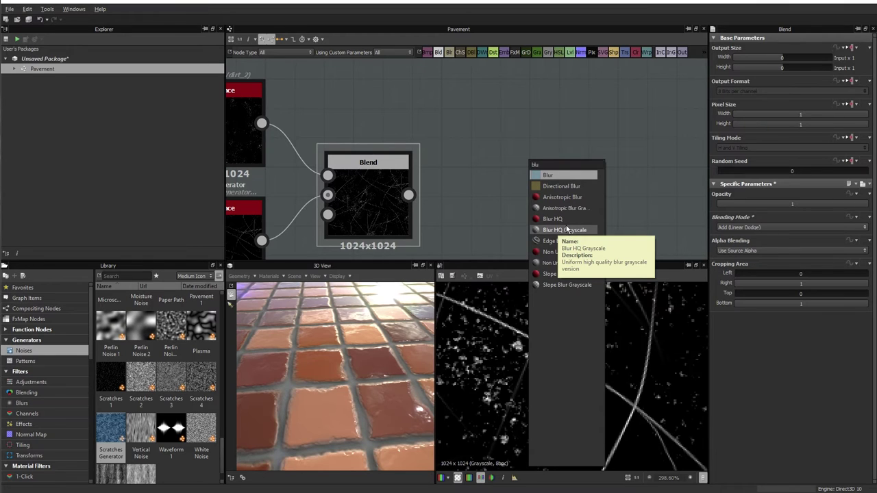
# Add a Blur HQ Grayscale fed by the Blend and set its Intensity to 0.2.
pyautogui.click(561, 230)
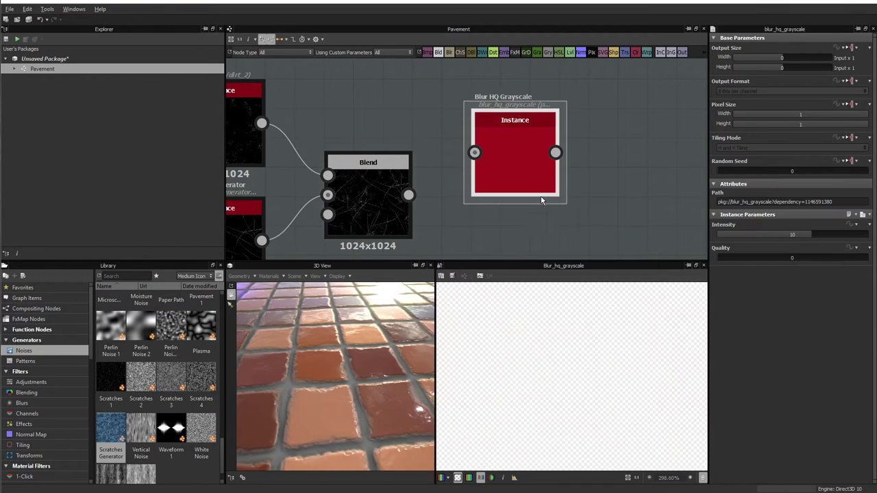
pyautogui.moveTo(410, 195); pyautogui.dragTo(478, 153)
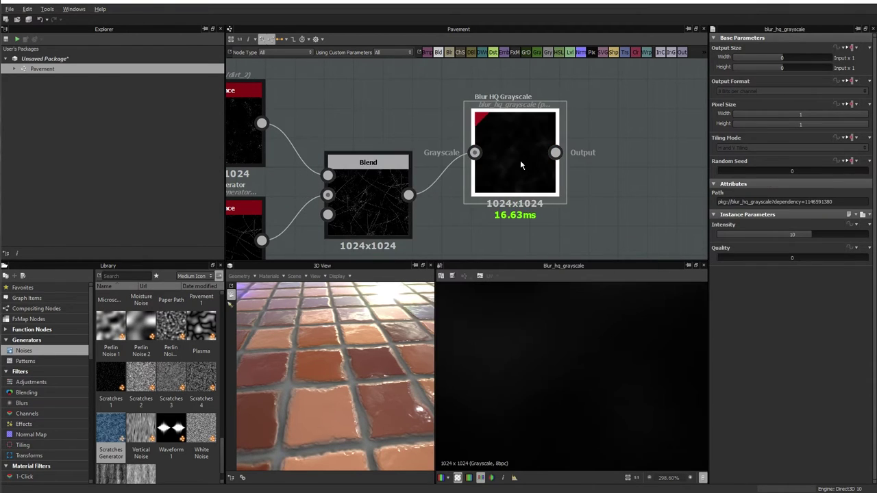
pyautogui.moveTo(842, 236); pyautogui.dragTo(720, 238)
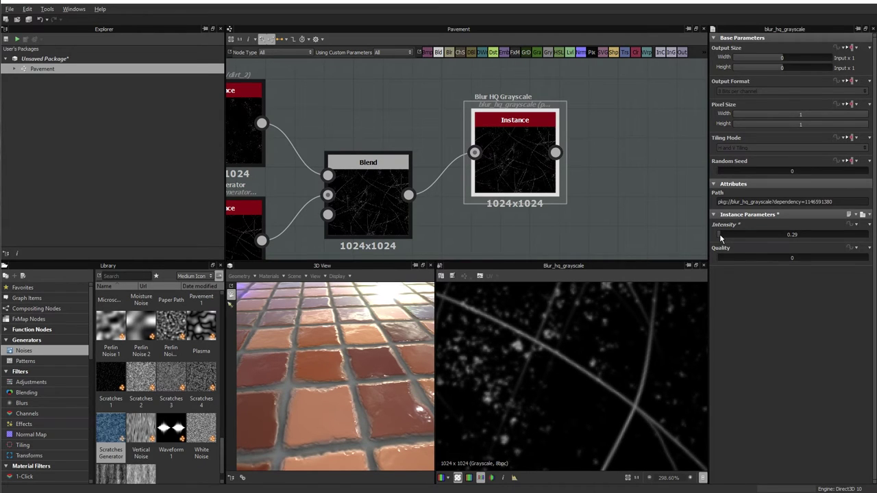
pyautogui.moveTo(720, 237); pyautogui.dragTo(719, 238)
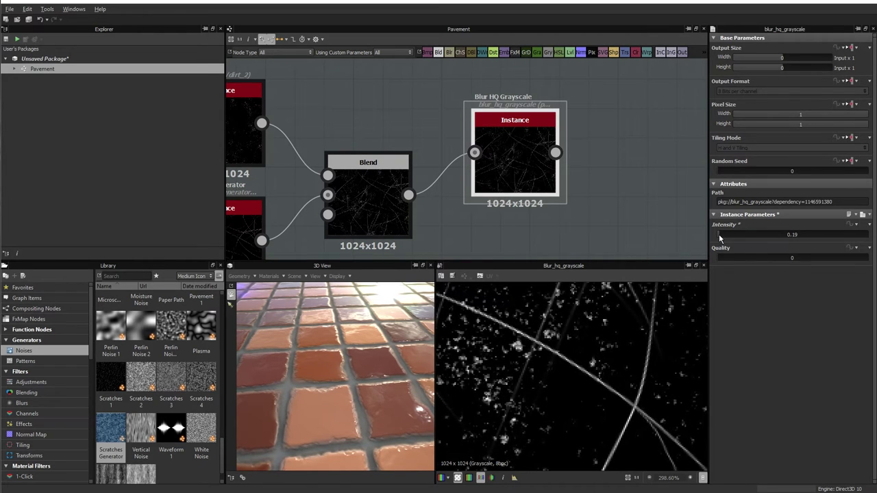
pyautogui.doubleClick(794, 235)
pyautogui.write('0.2')
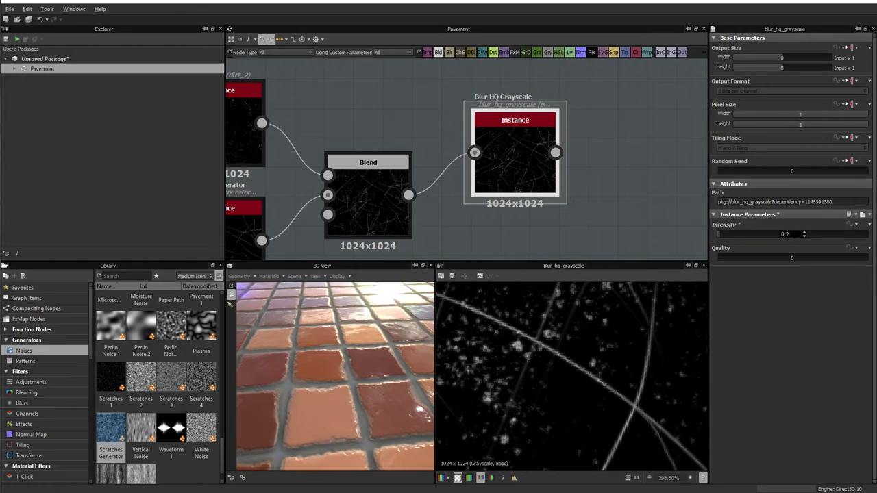
pyautogui.press('Return')
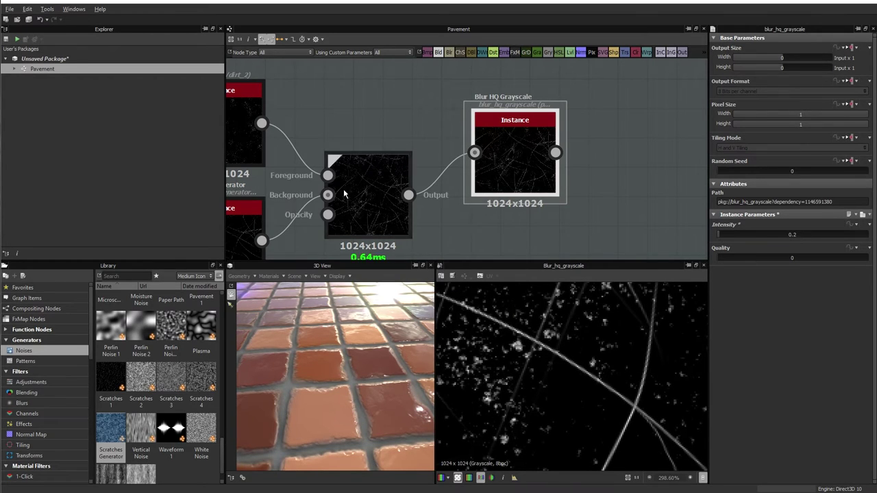
# Compare the blurred and unblurred mask, then line the blur node up with the Blend.
pyautogui.click(363, 194)
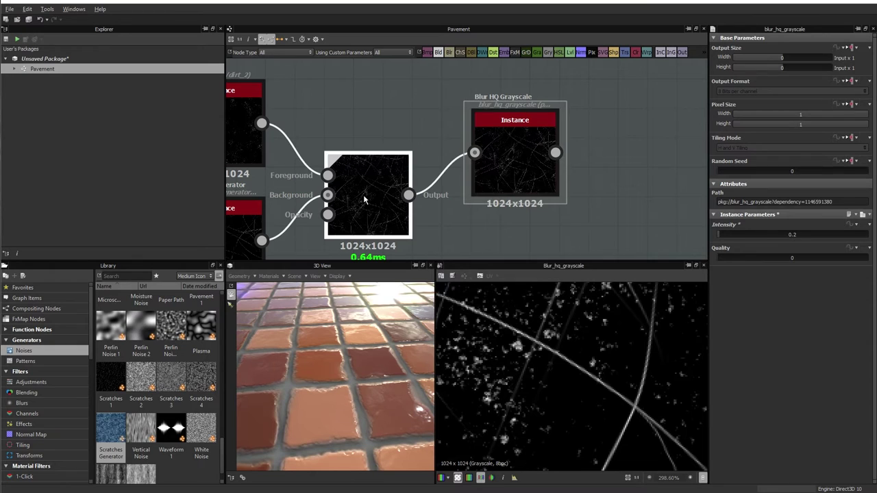
pyautogui.click(516, 160)
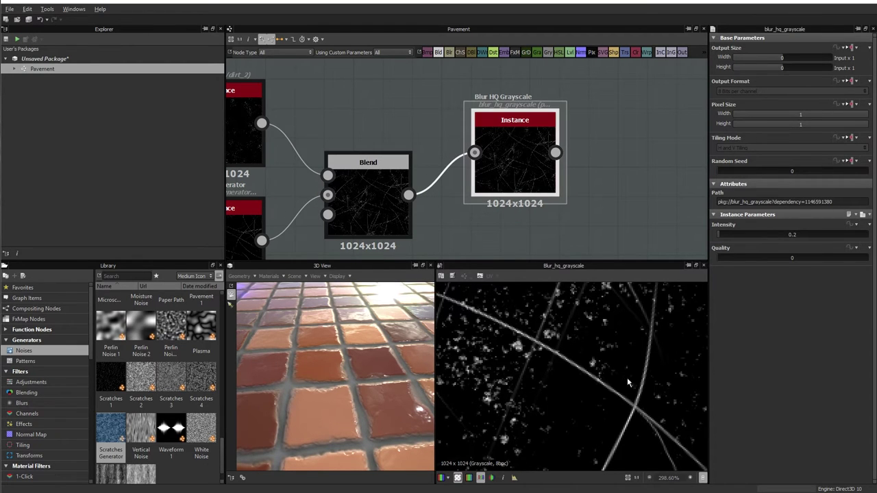
pyautogui.scroll(-1, 617, 391)
pyautogui.scroll(-1, 575, 356)
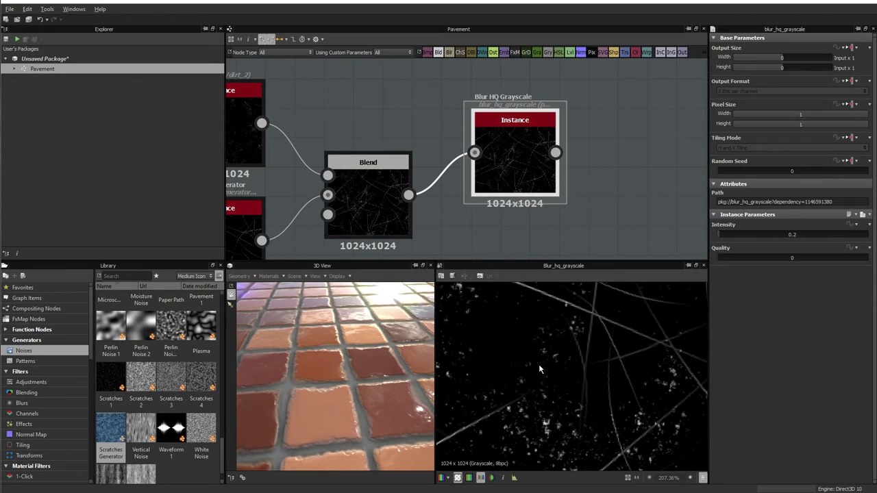
pyautogui.moveTo(539, 368); pyautogui.dragTo(613, 346, button='middle')
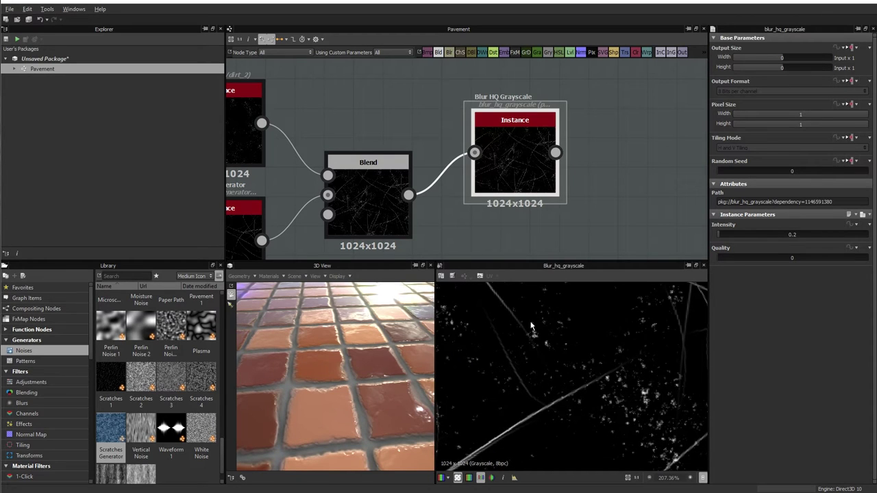
pyautogui.scroll(-1, 526, 185)
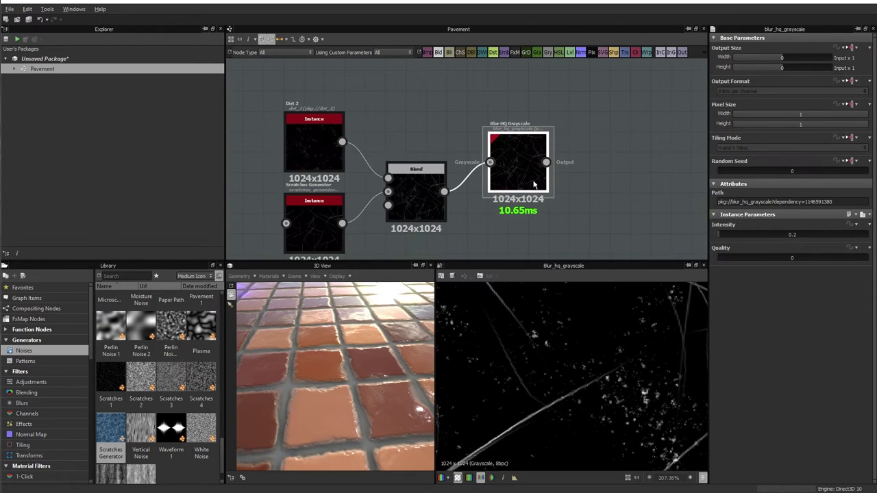
pyautogui.scroll(-1, 522, 189)
pyautogui.scroll(-1, 519, 196)
pyautogui.scroll(-1, 517, 204)
pyautogui.moveTo(516, 204); pyautogui.dragTo(511, 224)
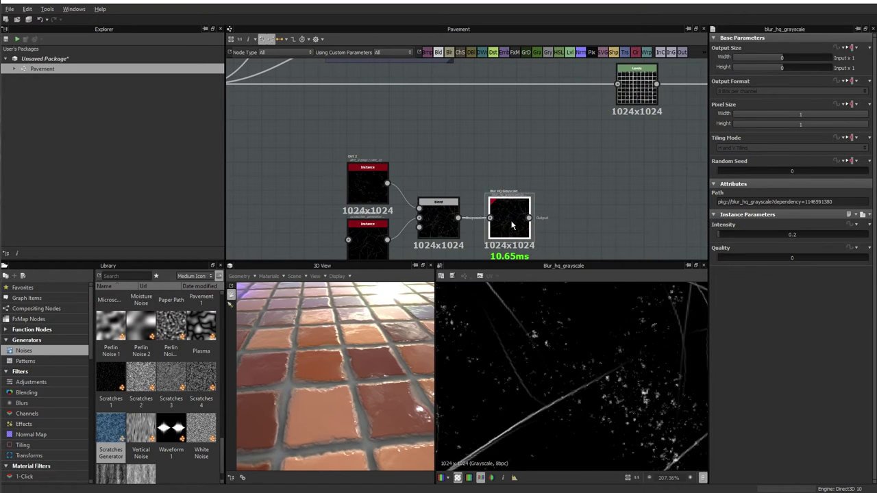
pyautogui.moveTo(519, 220); pyautogui.dragTo(454, 218, button='middle')
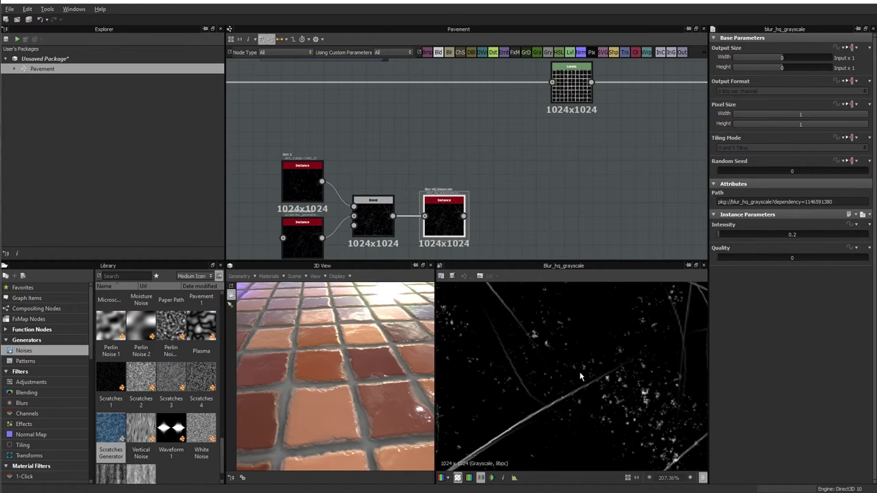
pyautogui.scroll(-3, 505, 231)
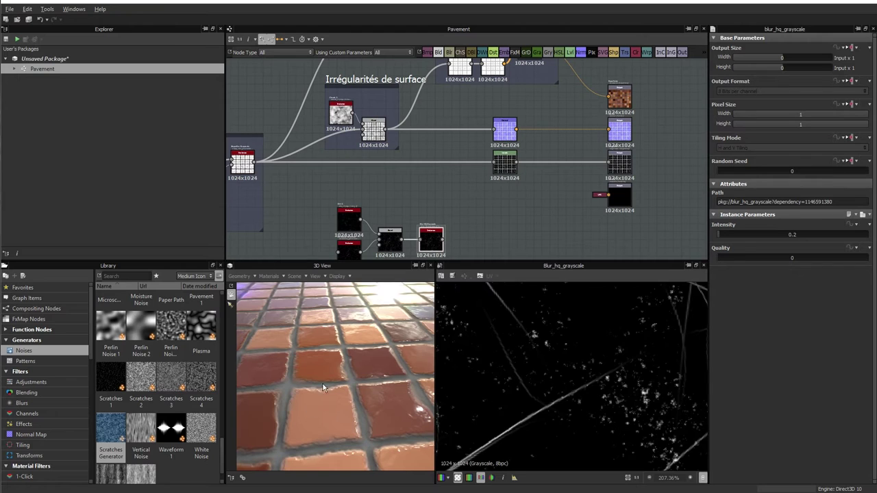
# Orbit the 3D tiles to check the lighting and move the four output nodes right.
pyautogui.moveTo(322, 383); pyautogui.dragTo(346, 384)
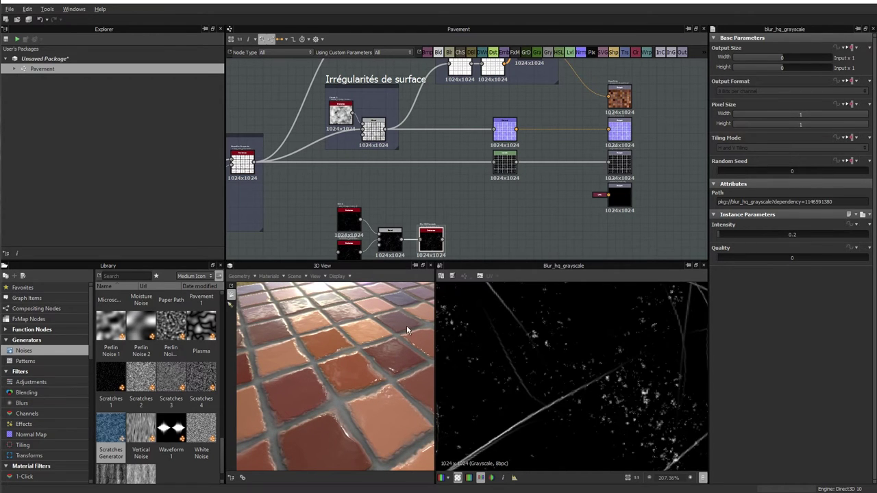
pyautogui.moveTo(342, 385)
pyautogui.mouseDown()
pyautogui.moveTo(326, 367)
pyautogui.moveTo(356, 359)
pyautogui.mouseUp()
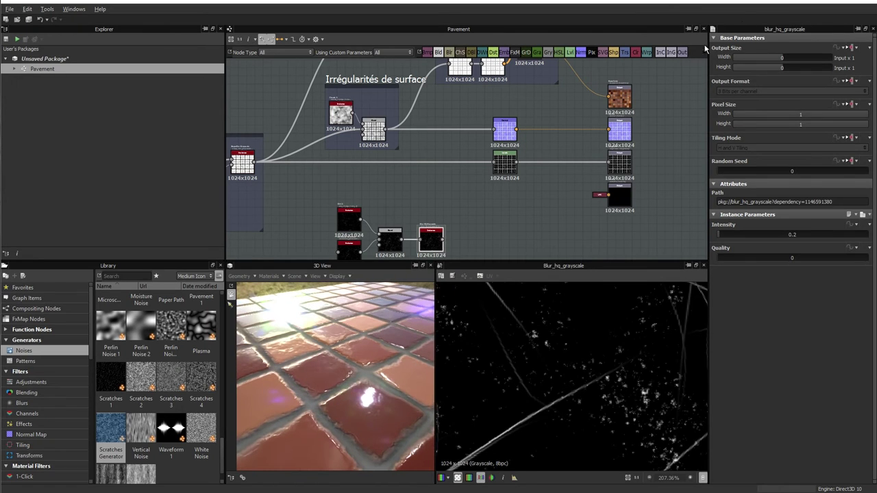
pyautogui.moveTo(550, 179); pyautogui.dragTo(522, 193, button='middle')
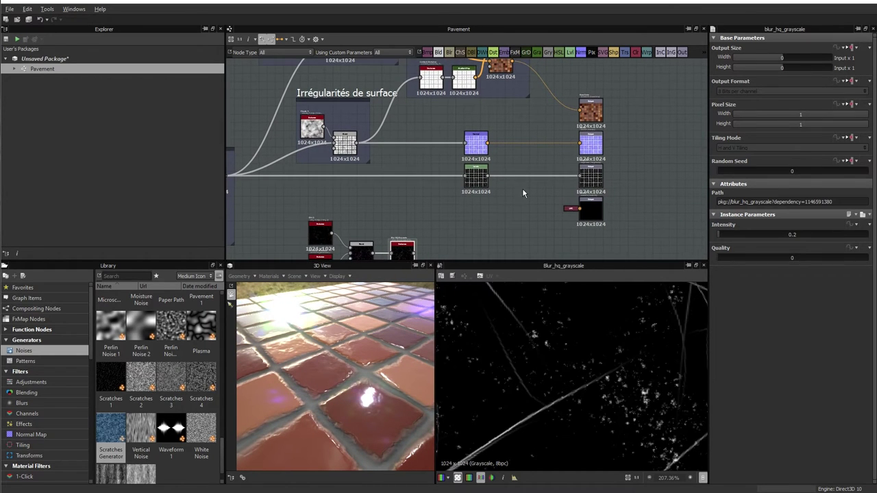
pyautogui.moveTo(637, 142); pyautogui.dragTo(560, 173, button='middle')
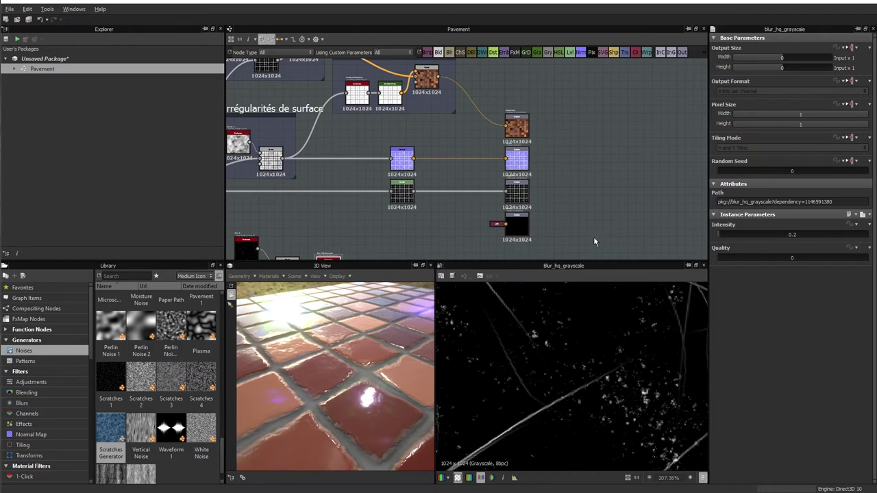
pyautogui.moveTo(593, 236)
pyautogui.mouseDown()
pyautogui.moveTo(499, 101)
pyautogui.moveTo(594, 123)
pyautogui.mouseUp()
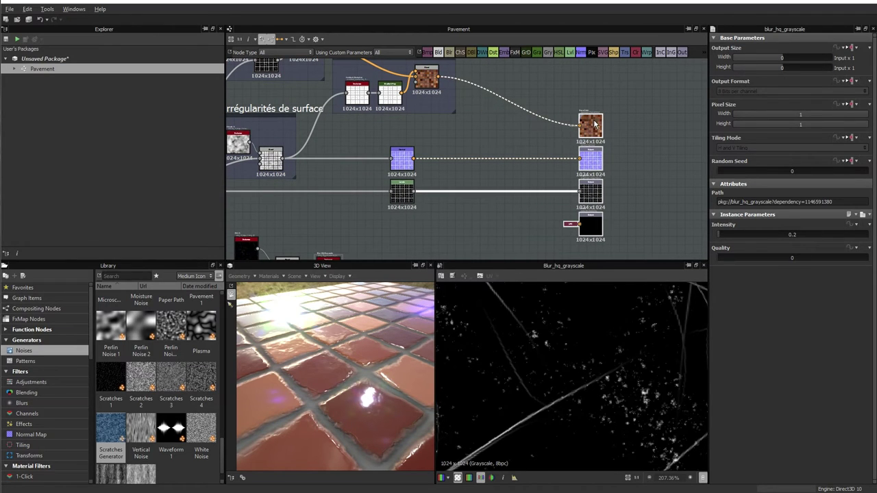
# Show the Détail frame's Blend result in the 2D view.
pyautogui.moveTo(398, 248); pyautogui.dragTo(464, 164, button='middle')
pyautogui.moveTo(555, 206); pyautogui.dragTo(511, 293, button='middle')
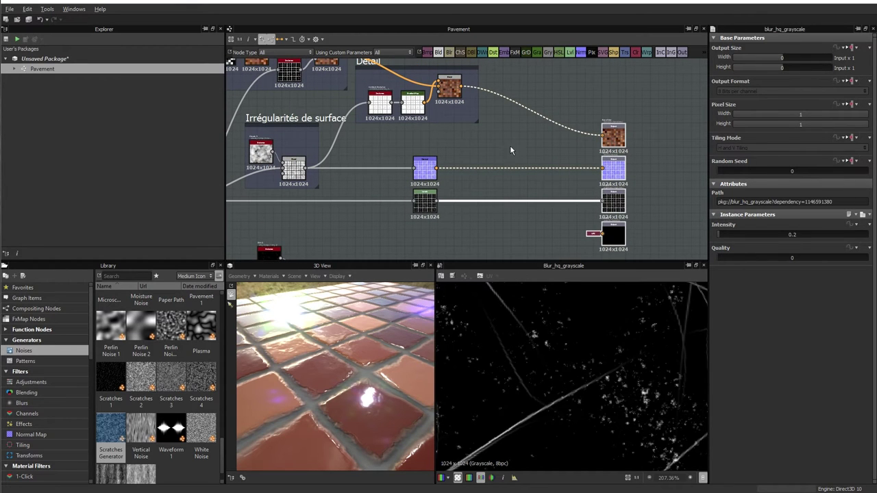
pyautogui.moveTo(509, 144); pyautogui.dragTo(504, 179, button='middle')
pyautogui.scroll(3, 439, 127)
pyautogui.moveTo(439, 125); pyautogui.dragTo(434, 143, button='middle')
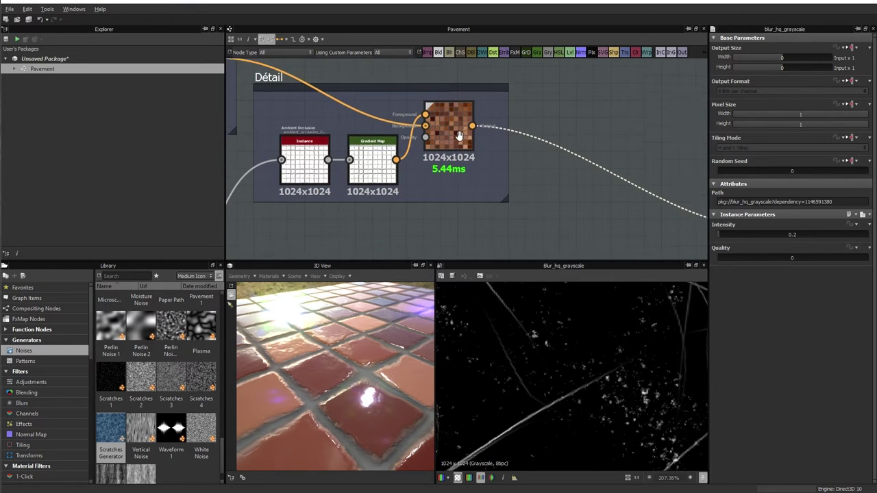
pyautogui.doubleClick(435, 155)
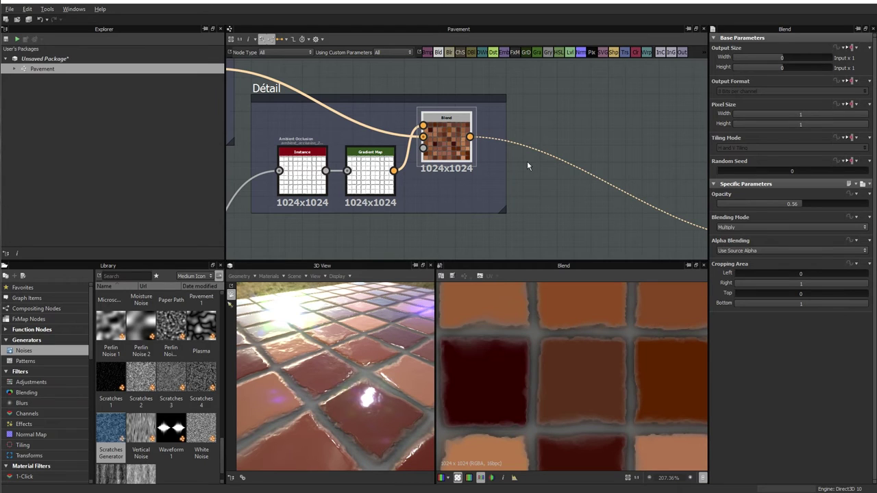
# Add an HSL node fed by the Détail Blend, hue 0.5, saturation 0.12.
pyautogui.press('space')
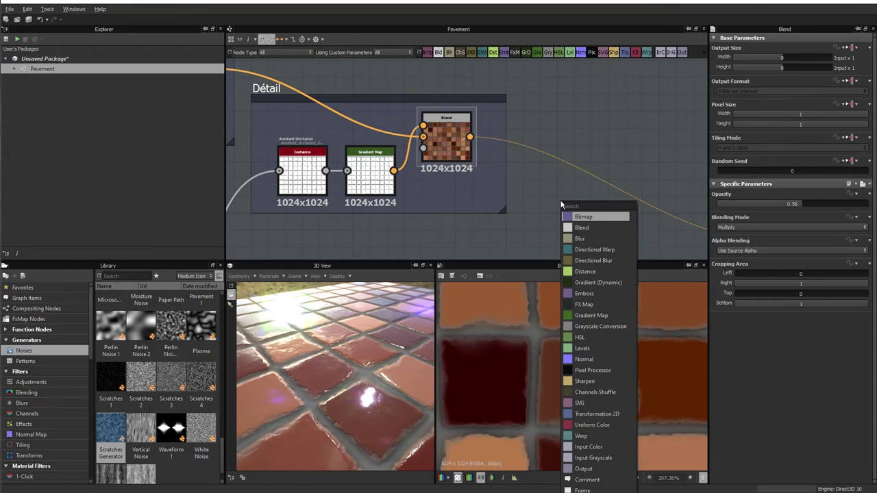
pyautogui.write('hsl')
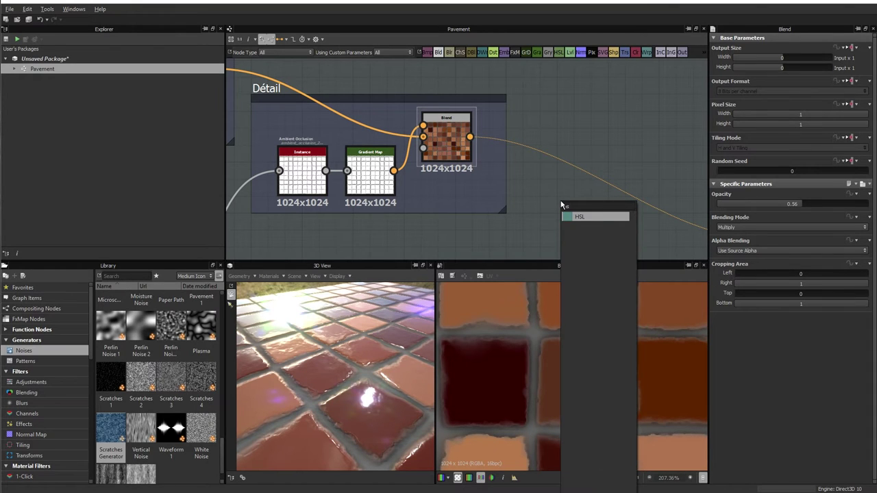
pyautogui.press('Return')
pyautogui.moveTo(565, 203); pyautogui.dragTo(611, 116)
pyautogui.moveTo(469, 137)
pyautogui.mouseDown()
pyautogui.moveTo(584, 121)
pyautogui.moveTo(605, 132)
pyautogui.mouseUp()
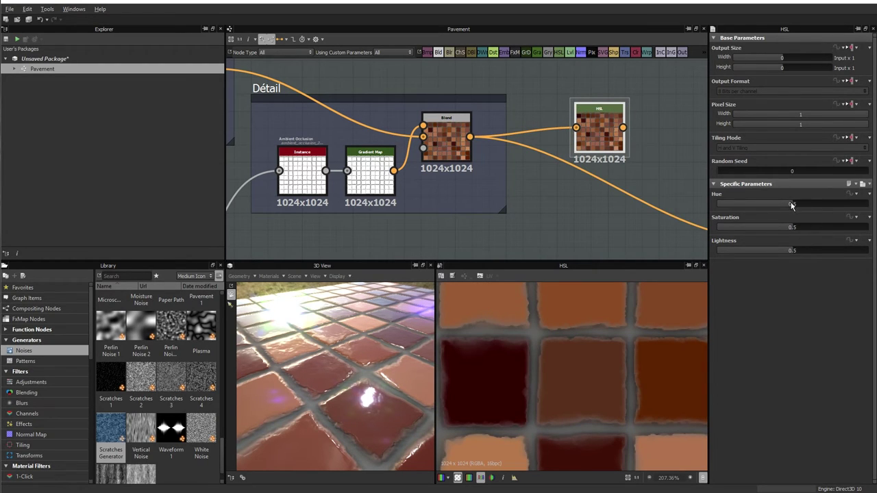
pyautogui.moveTo(791, 205)
pyautogui.mouseDown()
pyautogui.moveTo(734, 206)
pyautogui.moveTo(792, 218)
pyautogui.moveTo(740, 231)
pyautogui.moveTo(817, 224)
pyautogui.moveTo(721, 228)
pyautogui.mouseUp()
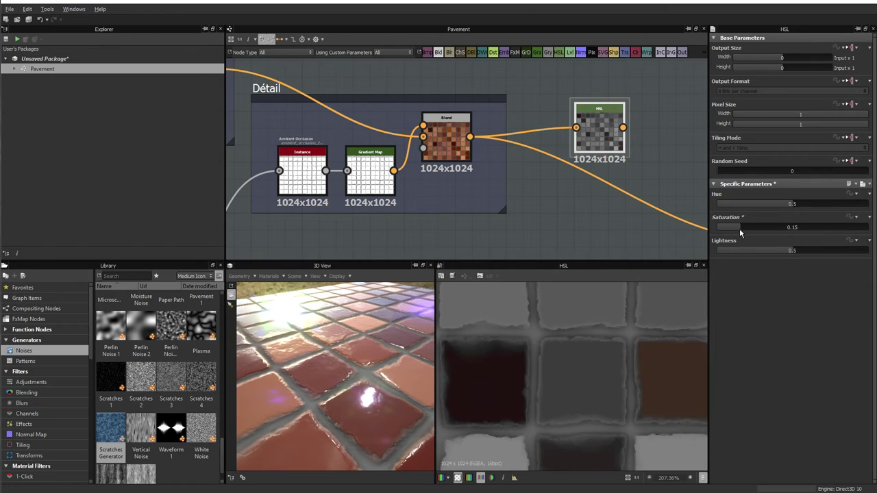
pyautogui.moveTo(739, 229)
pyautogui.mouseDown()
pyautogui.moveTo(731, 229)
pyautogui.moveTo(790, 228)
pyautogui.moveTo(774, 256)
pyautogui.moveTo(792, 254)
pyautogui.mouseUp()
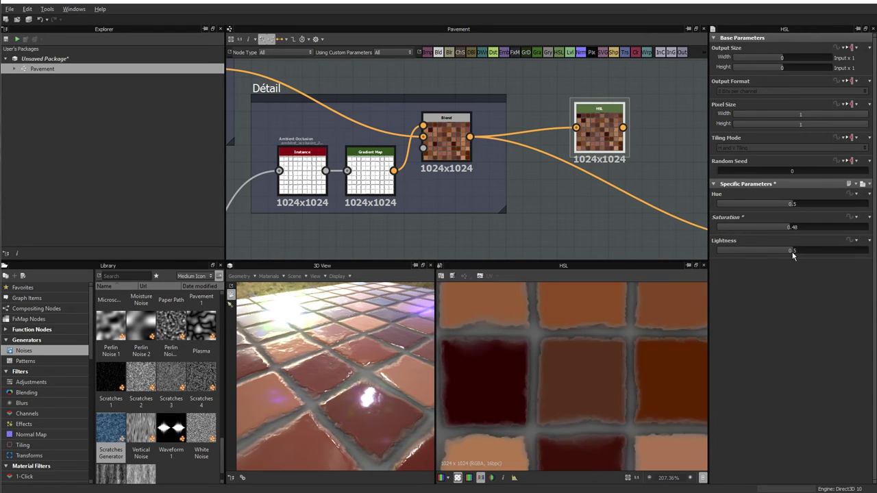
pyautogui.moveTo(778, 225); pyautogui.dragTo(742, 225)
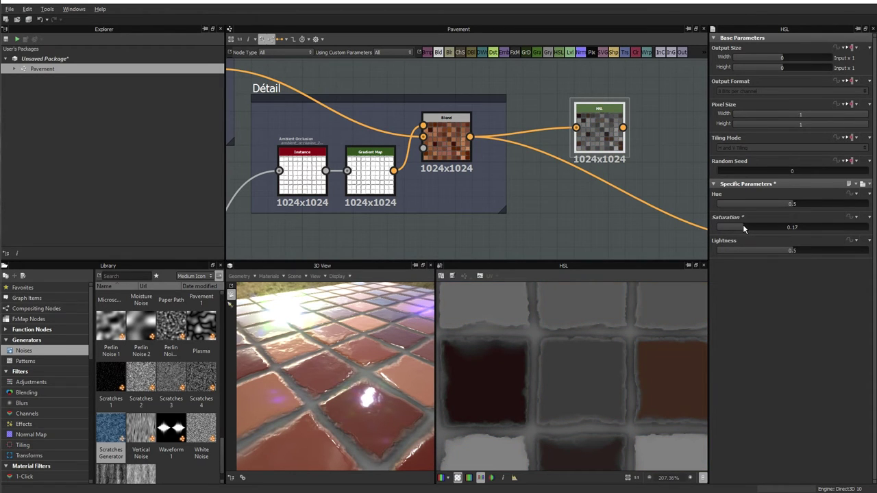
pyautogui.moveTo(738, 224); pyautogui.dragTo(735, 224)
# Level the HSL node with the Blend output in the graph.
pyautogui.scroll(-3, 606, 336)
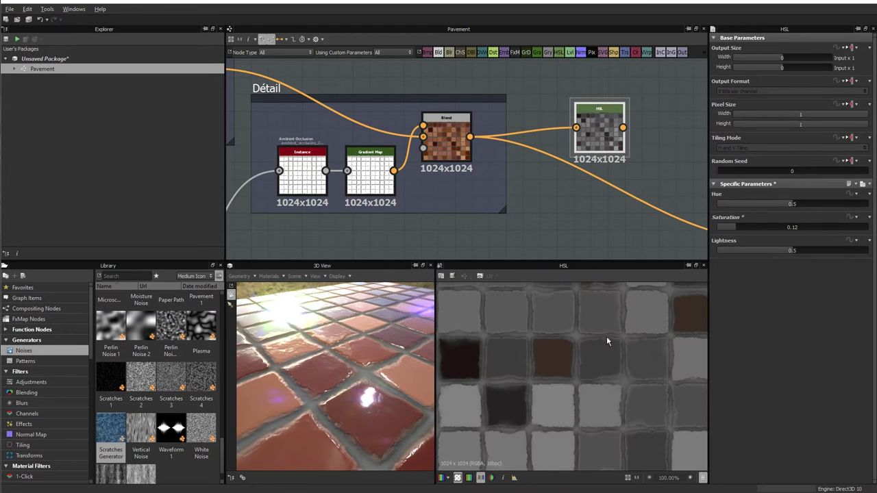
pyautogui.scroll(-1, 592, 381)
pyautogui.scroll(-1, 620, 391)
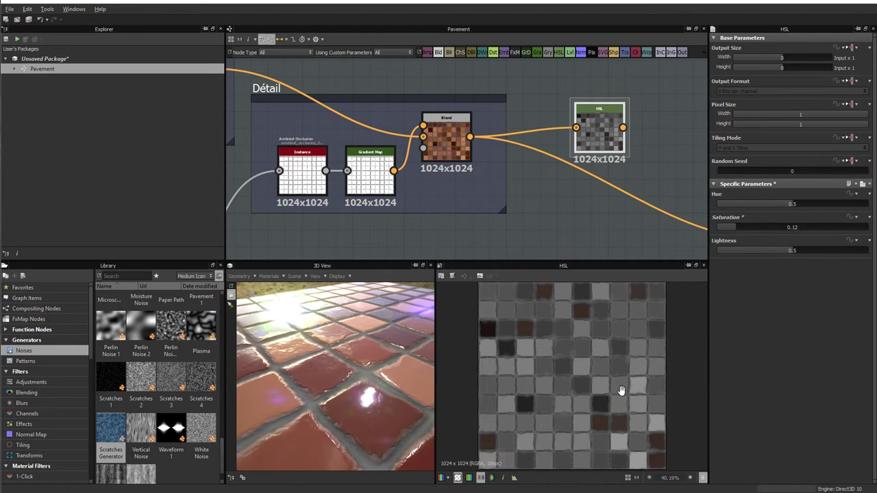
pyautogui.moveTo(597, 166); pyautogui.dragTo(561, 113, button='middle')
pyautogui.scroll(-1, 560, 113)
pyautogui.moveTo(563, 115); pyautogui.dragTo(575, 128)
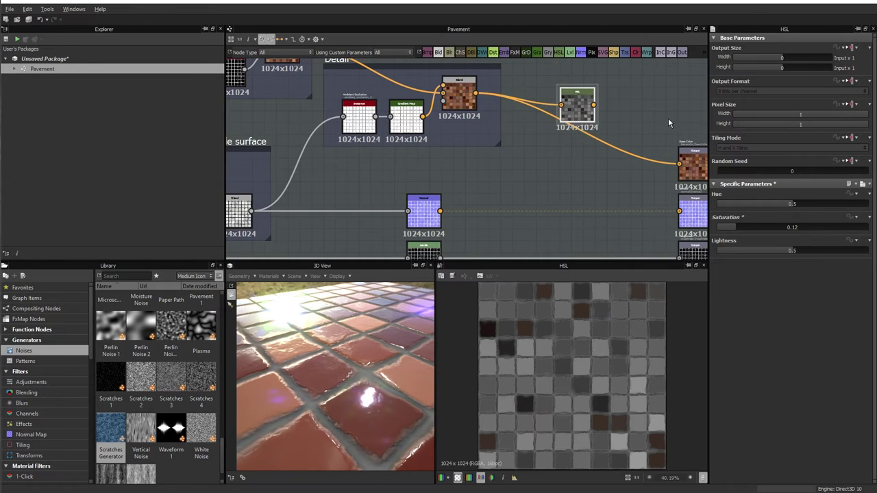
pyautogui.moveTo(602, 127); pyautogui.dragTo(516, 156, button='middle')
pyautogui.moveTo(491, 130); pyautogui.dragTo(490, 118)
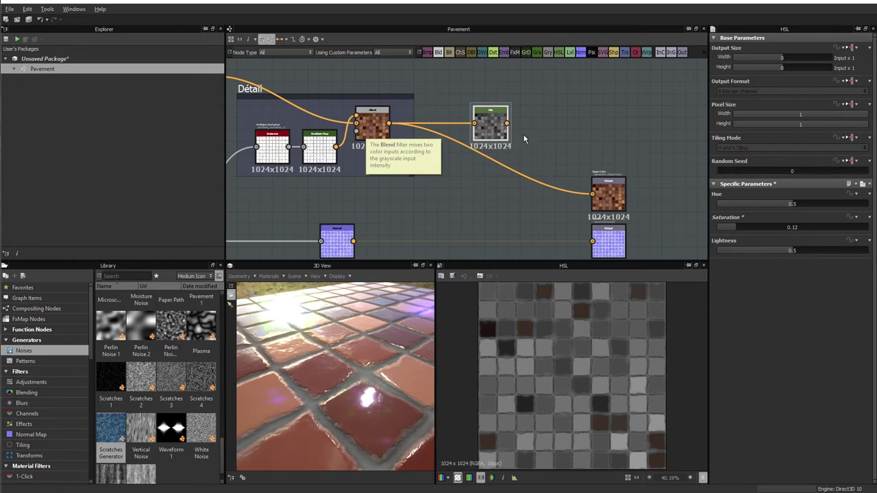
pyautogui.moveTo(496, 128); pyautogui.dragTo(473, 116)
pyautogui.moveTo(447, 187)
pyautogui.mouseDown(button='middle')
pyautogui.moveTo(483, 121)
pyautogui.moveTo(456, 191)
pyautogui.moveTo(517, 105)
pyautogui.mouseUp(button='middle')
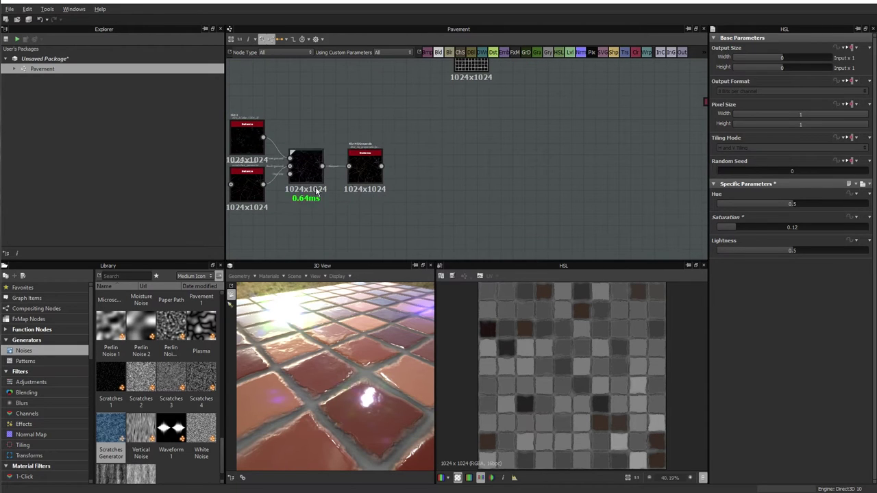
# Move the output node column further right to free space.
pyautogui.moveTo(495, 147)
pyautogui.mouseDown(button='middle')
pyautogui.moveTo(471, 209)
pyautogui.moveTo(452, 216)
pyautogui.moveTo(462, 230)
pyautogui.mouseUp(button='middle')
pyautogui.scroll(-4, 480, 205)
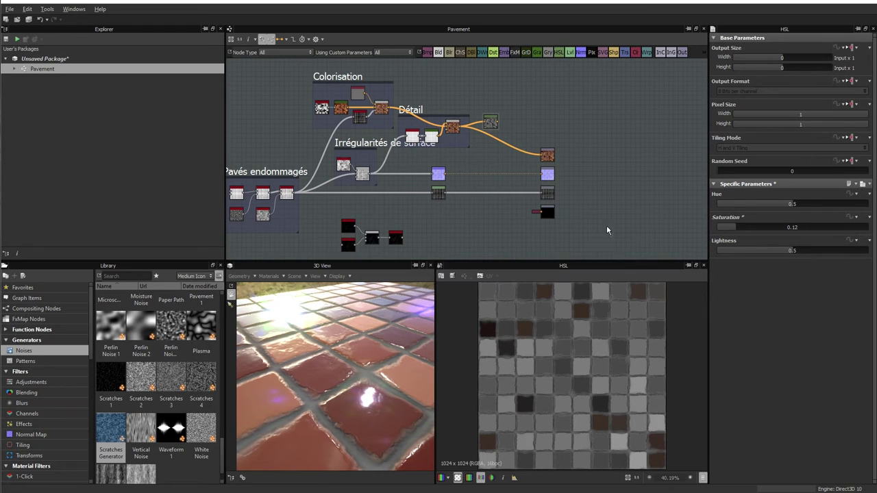
pyautogui.moveTo(607, 230); pyautogui.dragTo(531, 137)
pyautogui.moveTo(546, 174); pyautogui.dragTo(580, 174)
pyautogui.click(546, 113)
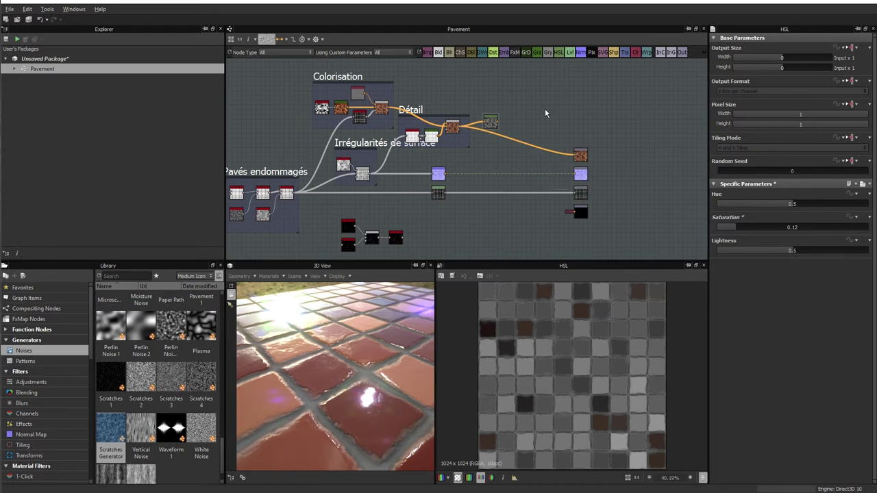
# Insert a new Blend node into the base colour link.
pyautogui.press('space')
pyautogui.write('ble')
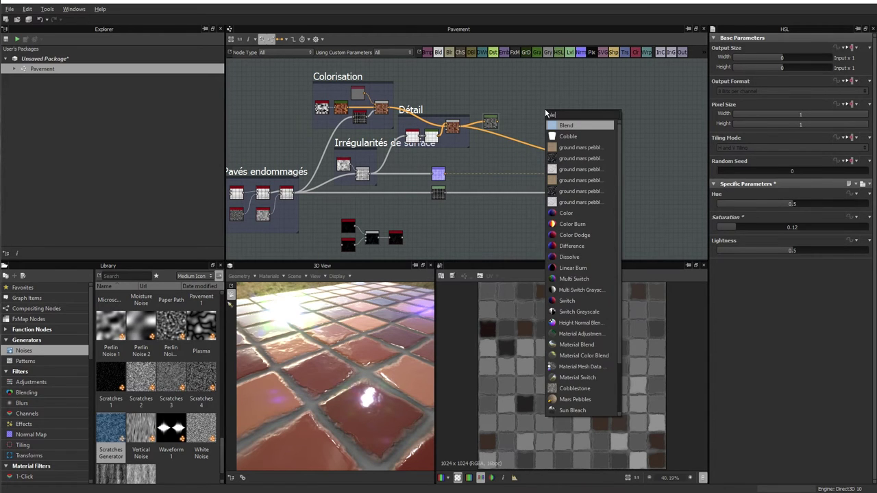
pyautogui.press('Return')
pyautogui.moveTo(543, 108); pyautogui.dragTo(513, 137)
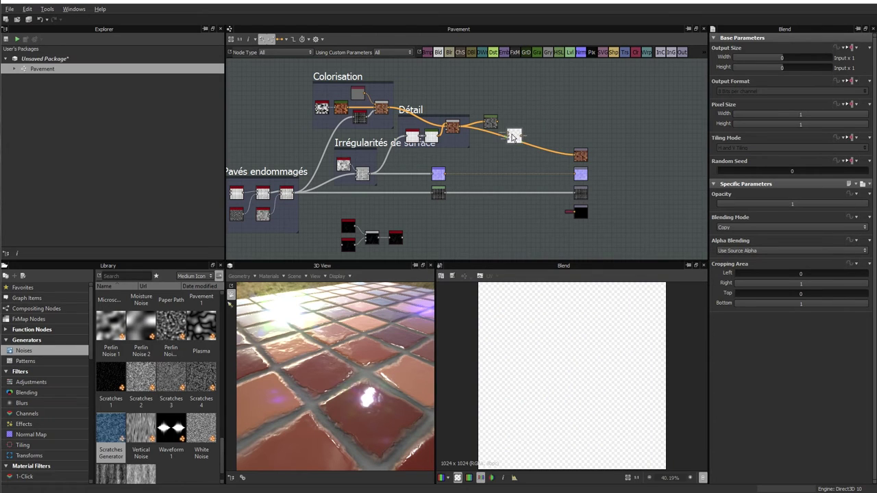
pyautogui.scroll(5, 520, 131)
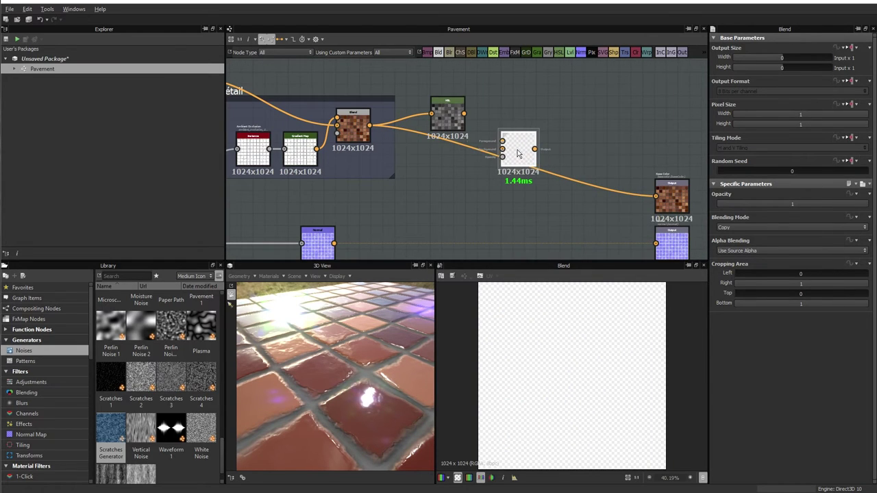
pyautogui.scroll(-2, 507, 132)
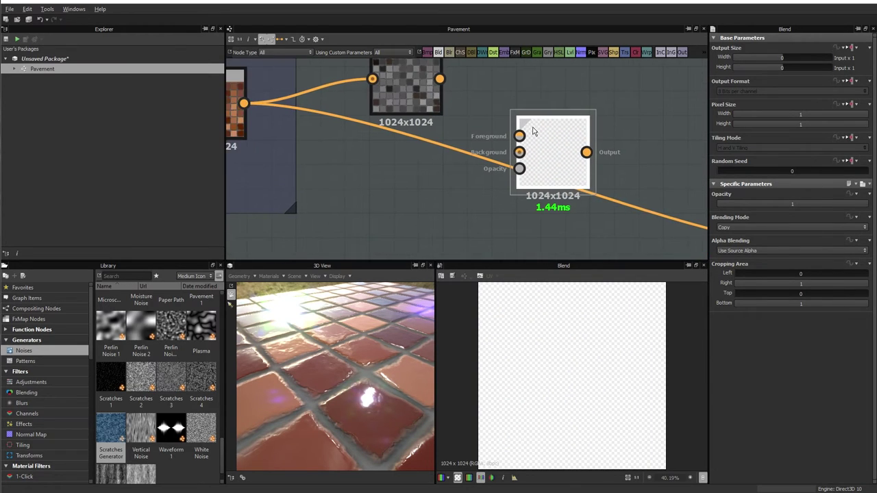
pyautogui.scroll(-1, 533, 130)
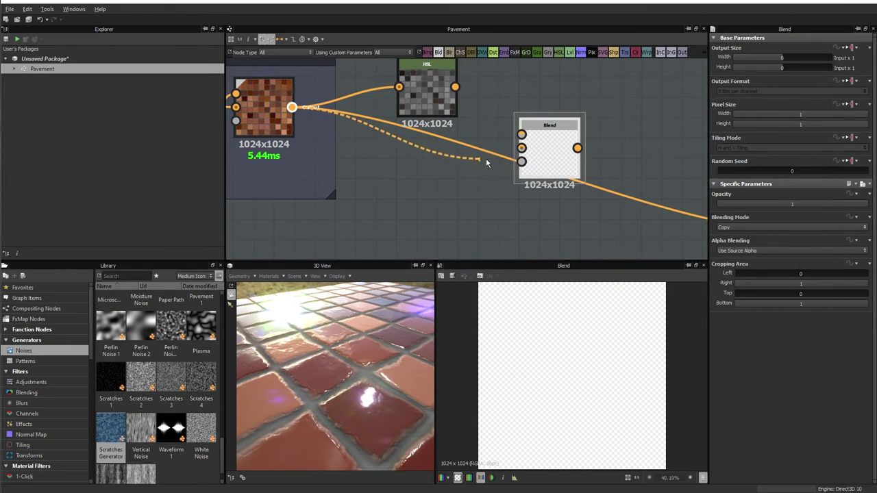
# Wire the coloured tiles to Background and the HSL output to Foreground, then tidy nodes.
pyautogui.moveTo(354, 139); pyautogui.dragTo(520, 148)
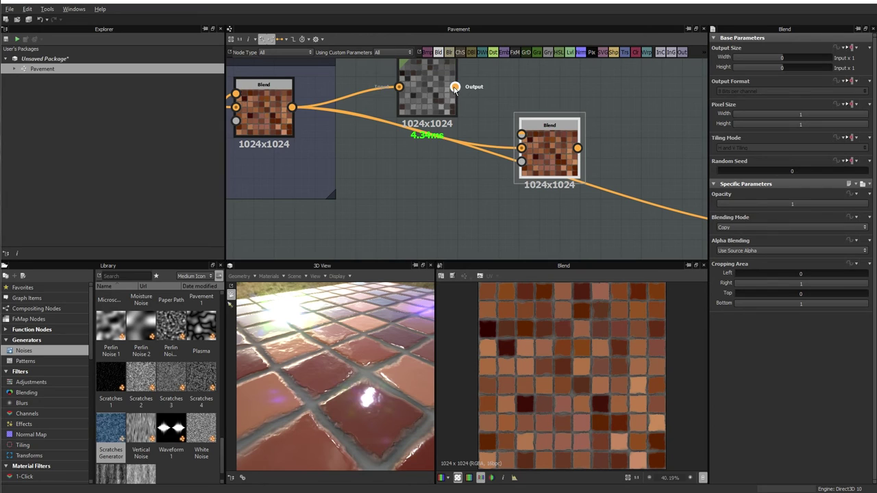
pyautogui.moveTo(502, 130); pyautogui.dragTo(518, 135)
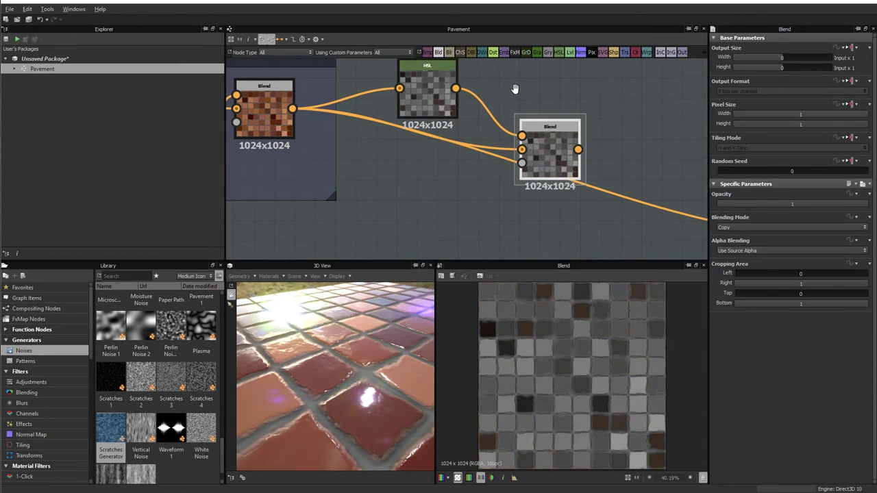
pyautogui.moveTo(517, 139); pyautogui.dragTo(517, 164, button='middle')
pyautogui.moveTo(427, 110); pyautogui.dragTo(418, 91)
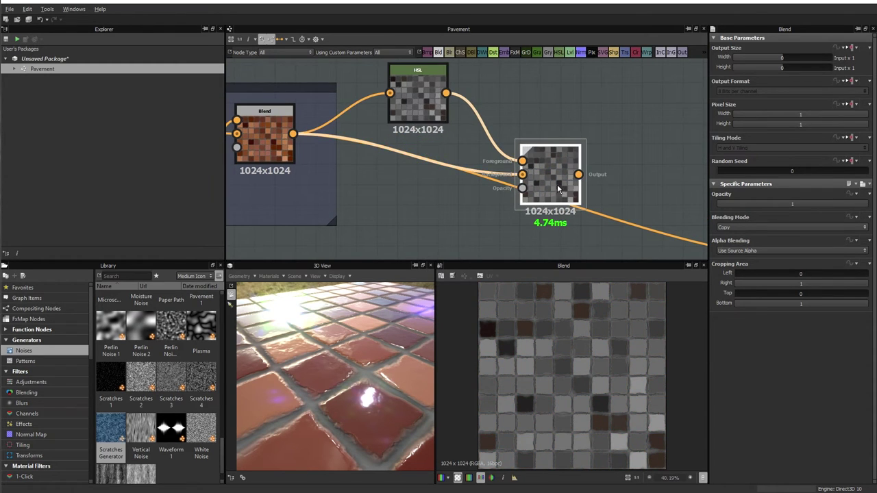
pyautogui.moveTo(562, 183); pyautogui.dragTo(540, 202)
pyautogui.moveTo(648, 173)
pyautogui.mouseDown(button='middle')
pyautogui.moveTo(633, 116)
pyautogui.moveTo(548, 130)
pyautogui.mouseUp(button='middle')
pyautogui.scroll(-5, 633, 115)
# Wire the blurred dirt-and-scratches mask into the colour Blend node's Opacity input.
pyautogui.moveTo(411, 137); pyautogui.dragTo(349, 233, button='middle')
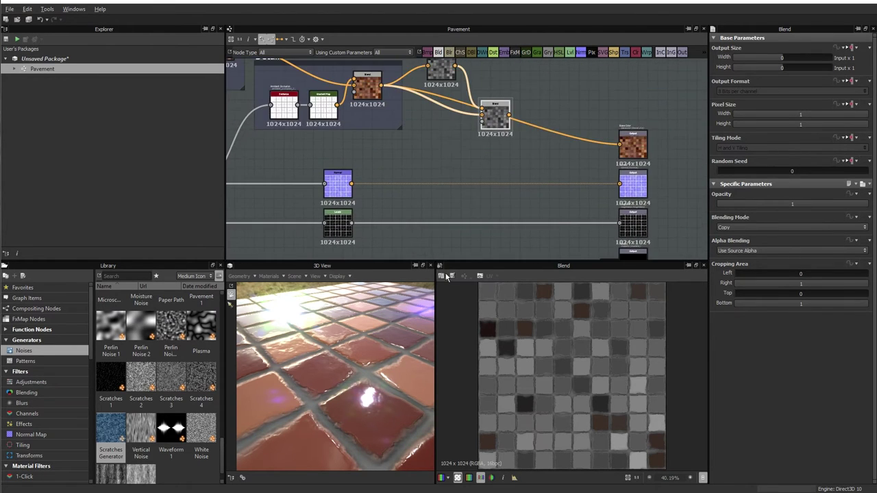
pyautogui.scroll(-2, 427, 243)
pyautogui.moveTo(374, 260); pyautogui.dragTo(381, 236, button='middle')
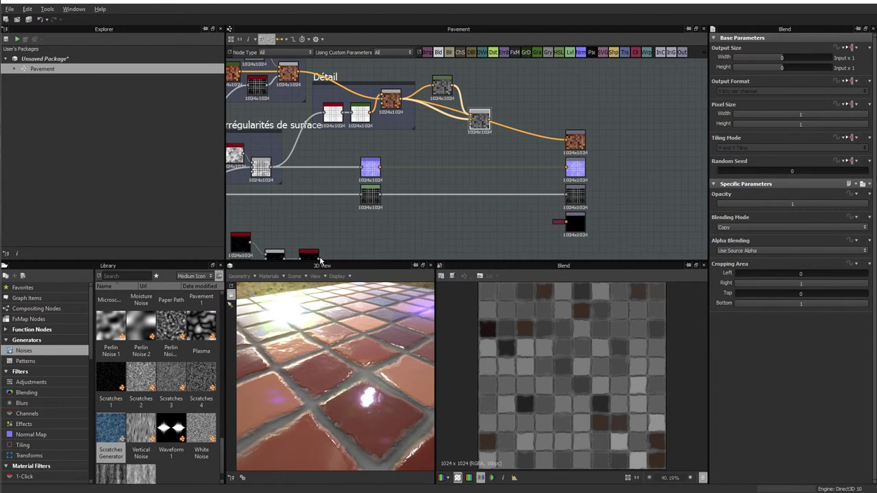
pyautogui.moveTo(320, 261); pyautogui.dragTo(472, 126)
# Check the masked grey desaturation across several tiles in the 2D view, then select the HSL node.
pyautogui.scroll(5, 463, 160)
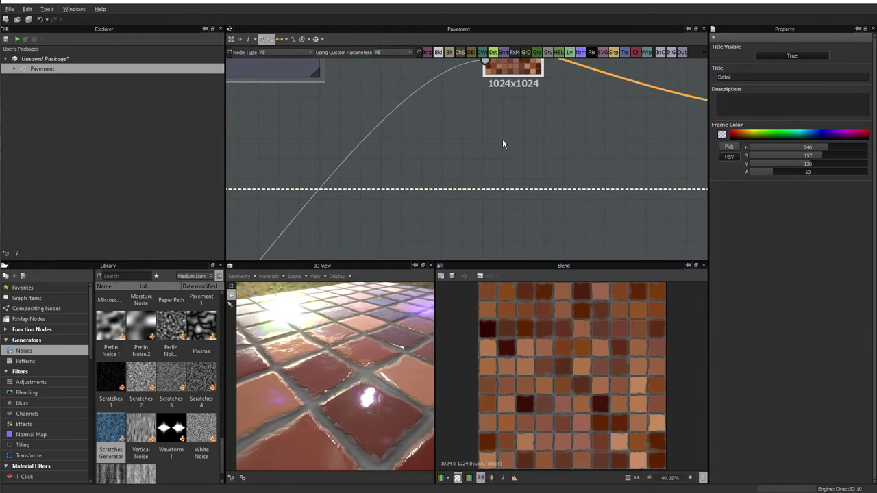
pyautogui.moveTo(502, 139); pyautogui.dragTo(536, 204, button='middle')
pyautogui.scroll(2, 535, 204)
pyautogui.click(515, 132)
pyautogui.scroll(2, 553, 350)
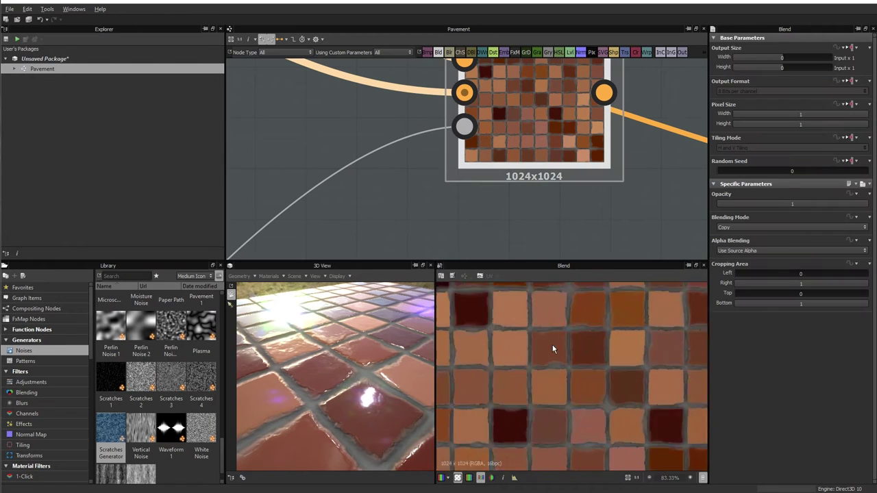
pyautogui.scroll(3, 553, 349)
pyautogui.moveTo(662, 373); pyautogui.dragTo(532, 388, button='middle')
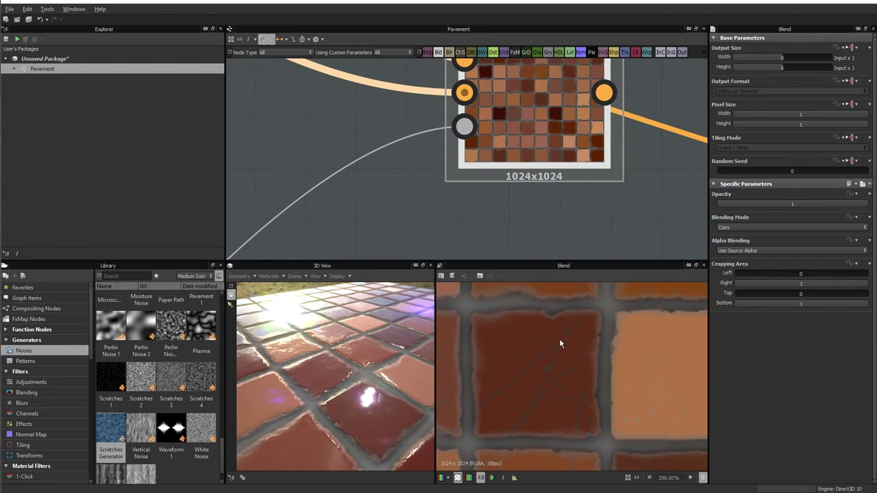
pyautogui.moveTo(560, 344); pyautogui.dragTo(520, 322, button='middle')
pyautogui.moveTo(470, 291); pyautogui.dragTo(517, 368, button='middle')
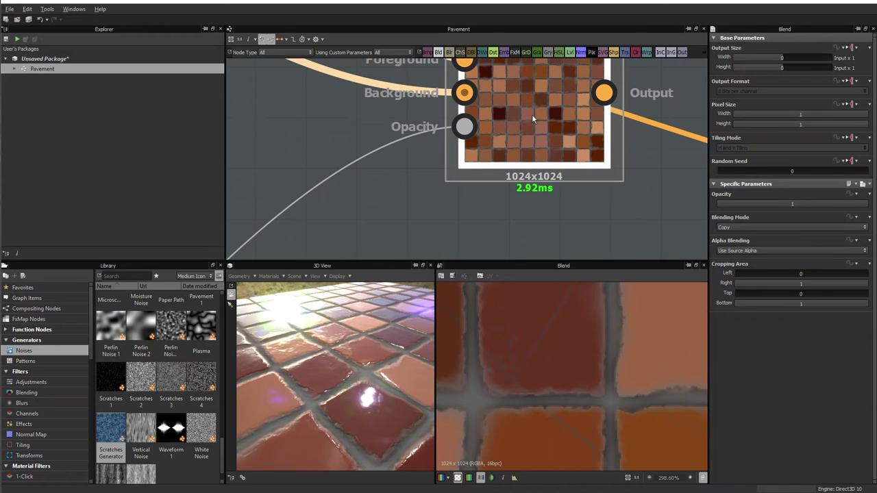
pyautogui.scroll(-2, 531, 113)
pyautogui.scroll(-3, 562, 187)
pyautogui.scroll(-3, 565, 169)
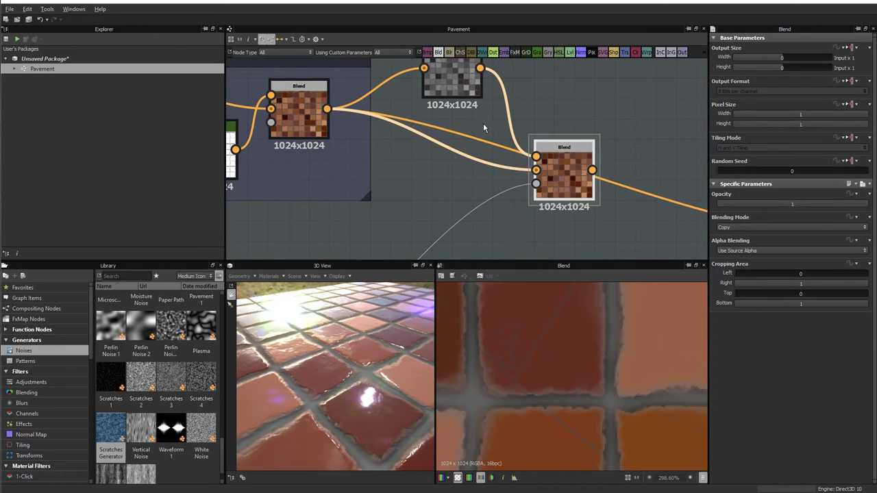
pyautogui.click(452, 81)
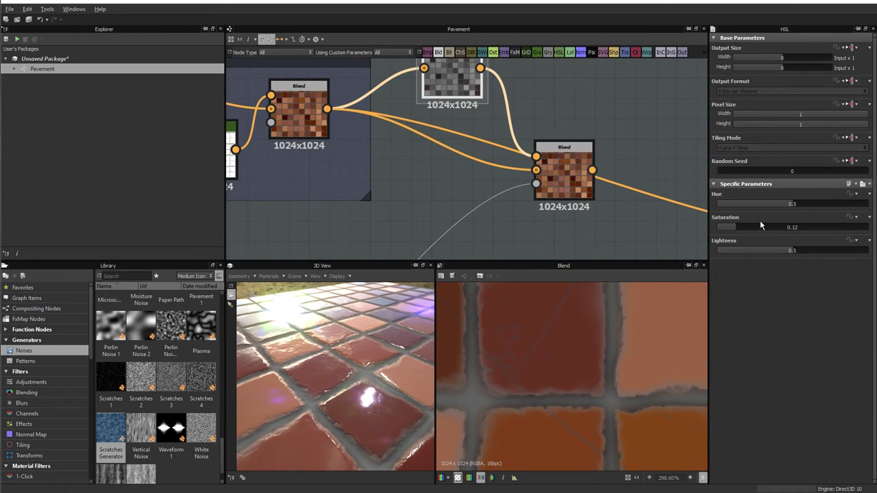
# Set the HSL node's Saturation to 0.22 and Lightness to 0.47.
pyautogui.moveTo(759, 225)
pyautogui.mouseDown()
pyautogui.moveTo(749, 233)
pyautogui.moveTo(793, 252)
pyautogui.mouseUp()
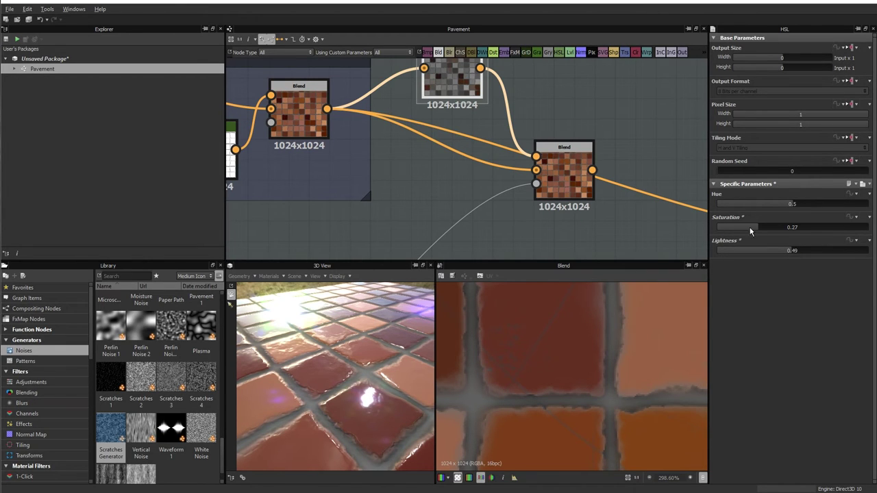
pyautogui.click(787, 251)
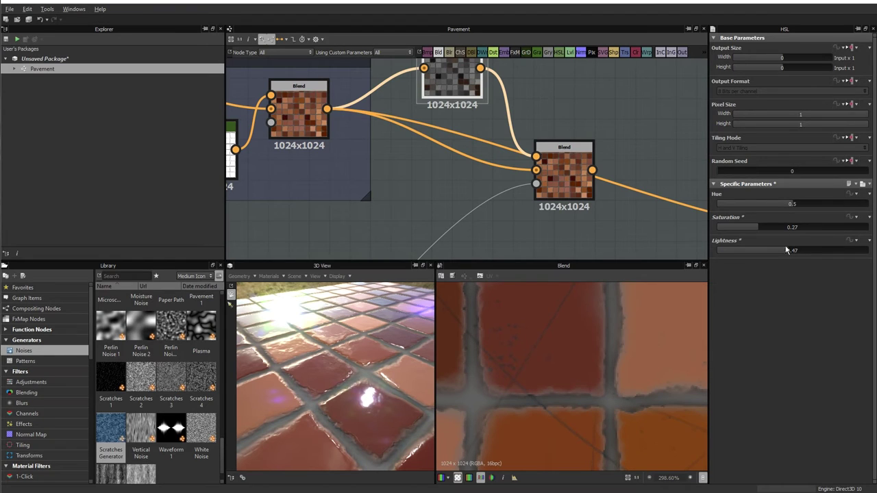
pyautogui.moveTo(753, 228)
pyautogui.mouseDown()
pyautogui.moveTo(739, 226)
pyautogui.moveTo(750, 226)
pyautogui.mouseUp()
pyautogui.scroll(-3, 478, 159)
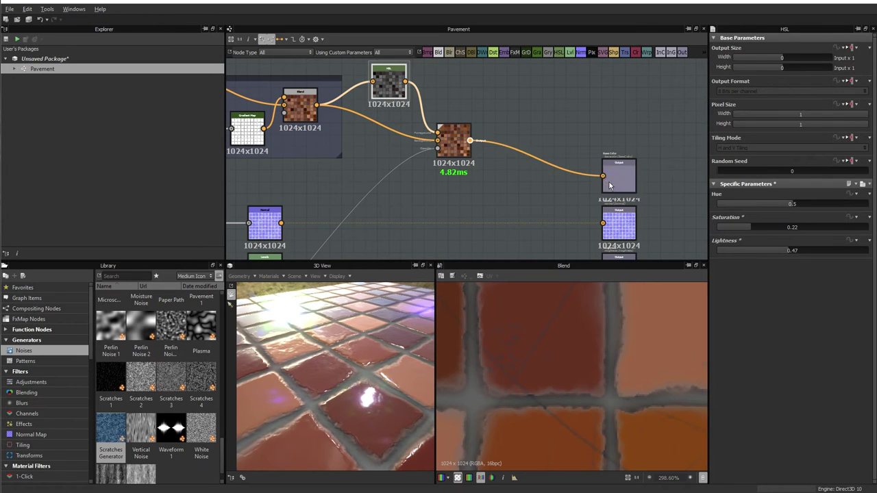
# Slide the Normal node rightward along its wire to sit beside the output nodes.
pyautogui.moveTo(397, 321)
pyautogui.mouseDown()
pyautogui.moveTo(329, 409)
pyautogui.moveTo(361, 391)
pyautogui.moveTo(347, 374)
pyautogui.moveTo(409, 370)
pyautogui.moveTo(228, 358)
pyautogui.moveTo(332, 345)
pyautogui.moveTo(327, 397)
pyautogui.moveTo(340, 388)
pyautogui.mouseUp()
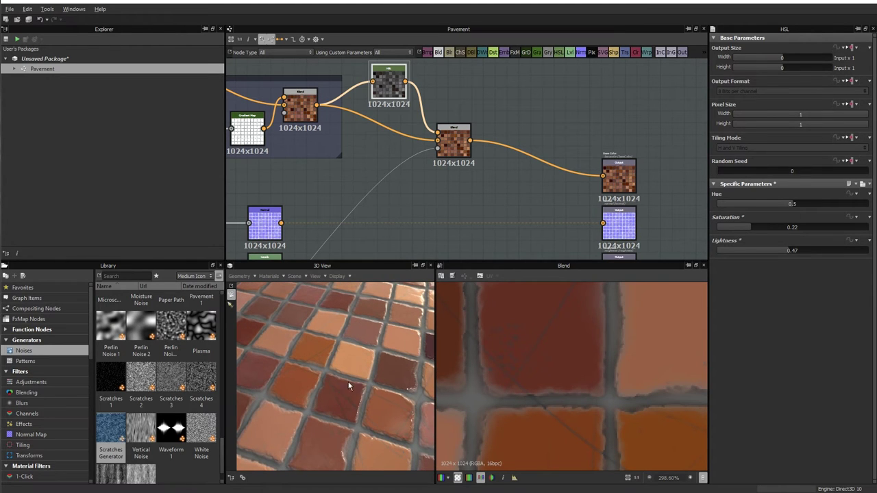
pyautogui.moveTo(477, 191)
pyautogui.mouseDown(button='middle')
pyautogui.moveTo(592, 124)
pyautogui.moveTo(539, 155)
pyautogui.mouseUp(button='middle')
pyautogui.scroll(-2, 589, 134)
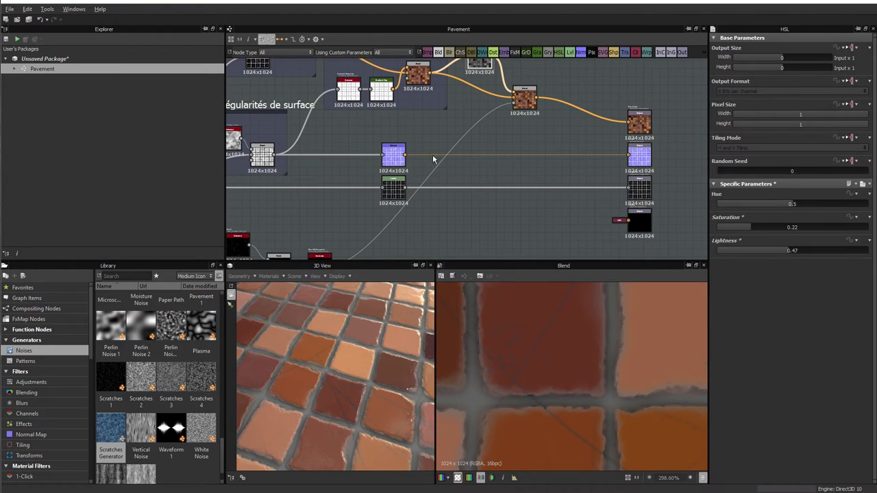
pyautogui.moveTo(438, 156); pyautogui.dragTo(439, 166, button='middle')
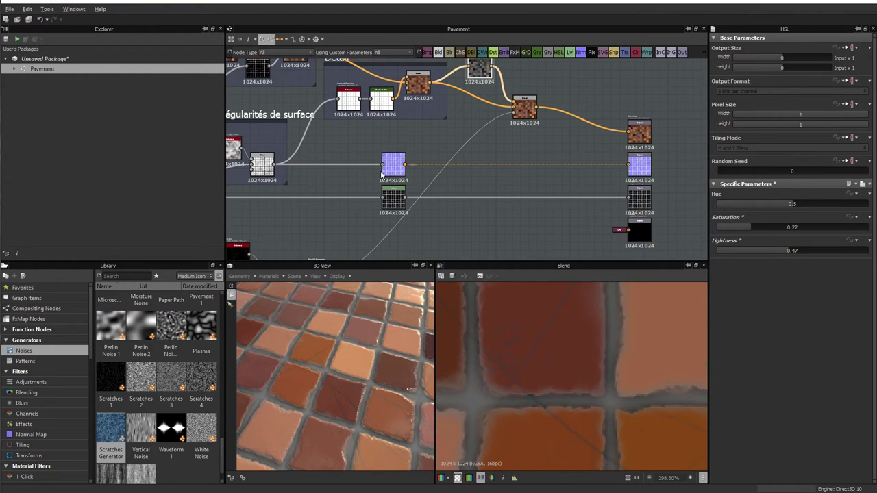
pyautogui.moveTo(397, 164); pyautogui.dragTo(531, 164)
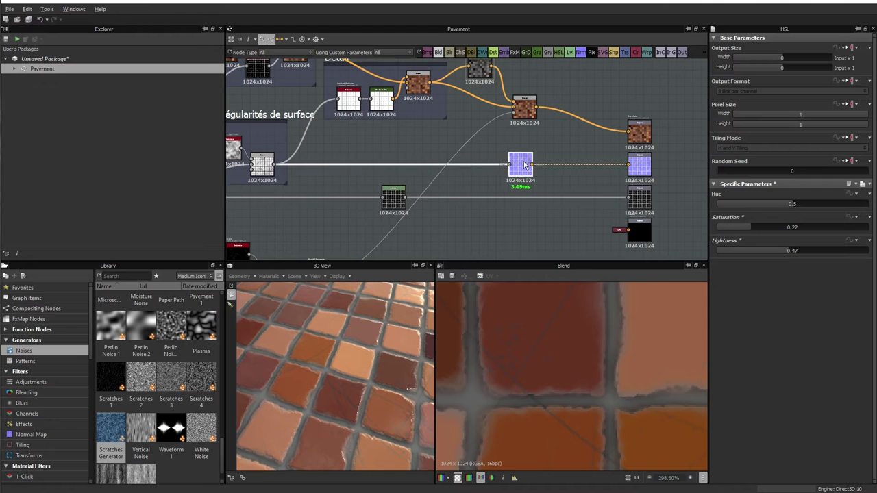
pyautogui.keyDown('alt'); pyautogui.moveTo(325, 418); pyautogui.dragTo(429, 221); pyautogui.keyUp('alt')
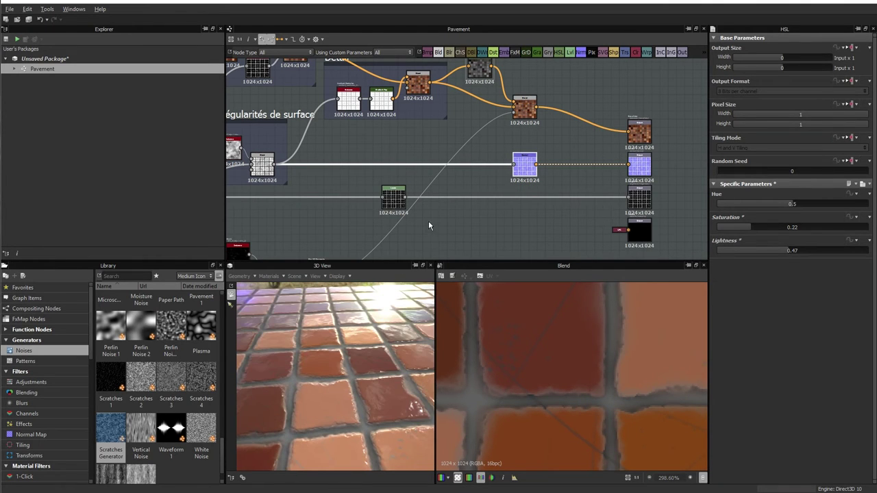
pyautogui.moveTo(473, 204); pyautogui.dragTo(626, 214, button='middle')
pyautogui.scroll(4, 390, 169)
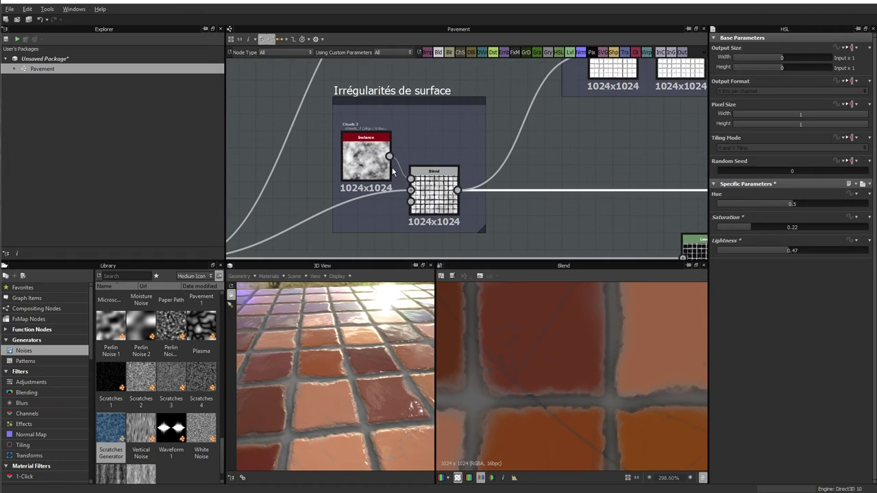
# Insert a new Blend between the surface-irregularities Blend and the Normal node.
pyautogui.doubleClick(436, 190)
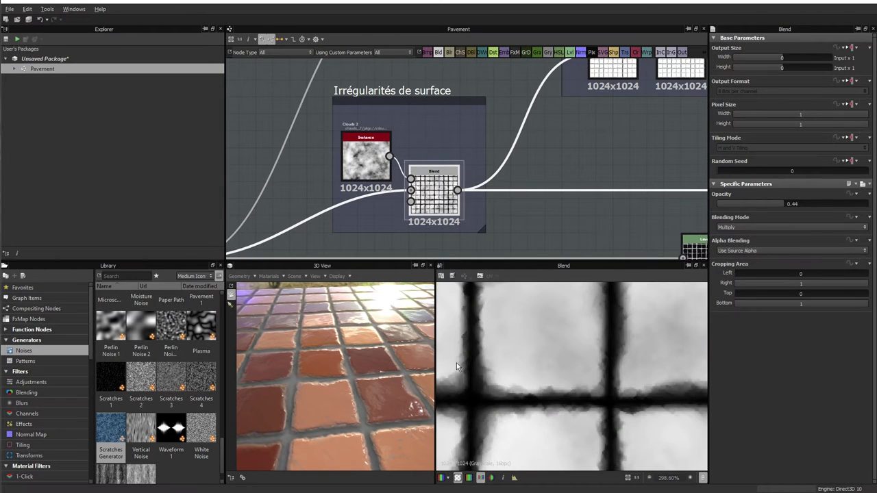
pyautogui.scroll(-2, 529, 176)
pyautogui.moveTo(528, 177); pyautogui.dragTo(404, 161, button='middle')
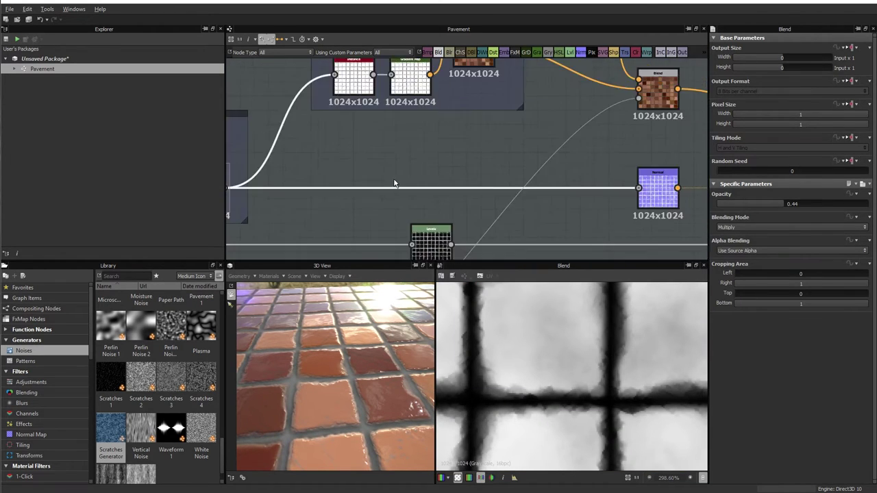
pyautogui.press('space')
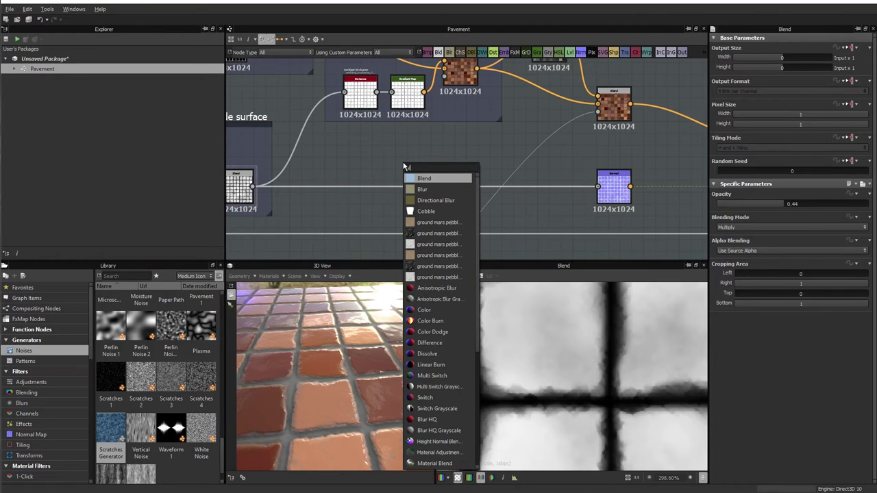
pyautogui.press('Return')
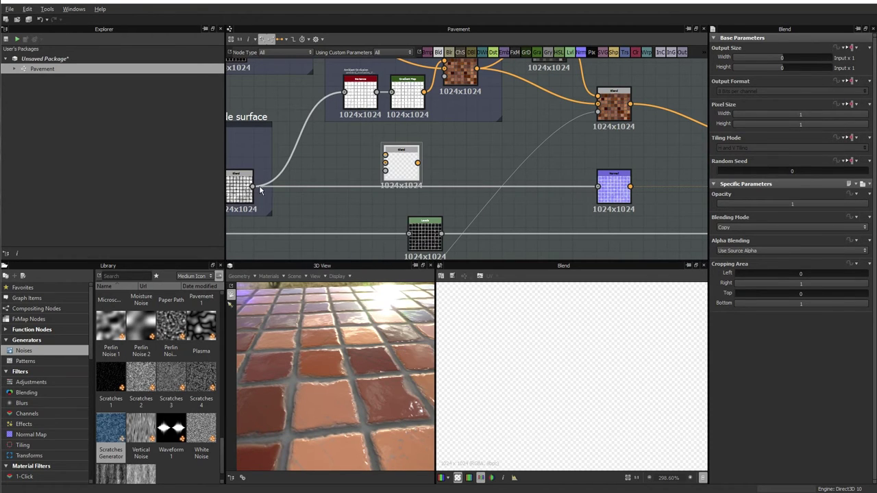
pyautogui.moveTo(340, 177); pyautogui.dragTo(428, 168)
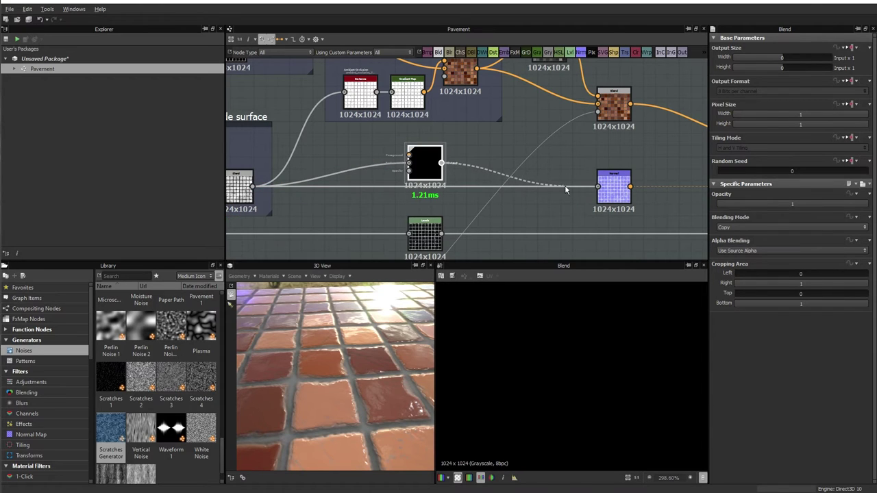
pyautogui.moveTo(565, 190); pyautogui.dragTo(598, 186)
pyautogui.moveTo(431, 177); pyautogui.dragTo(437, 190)
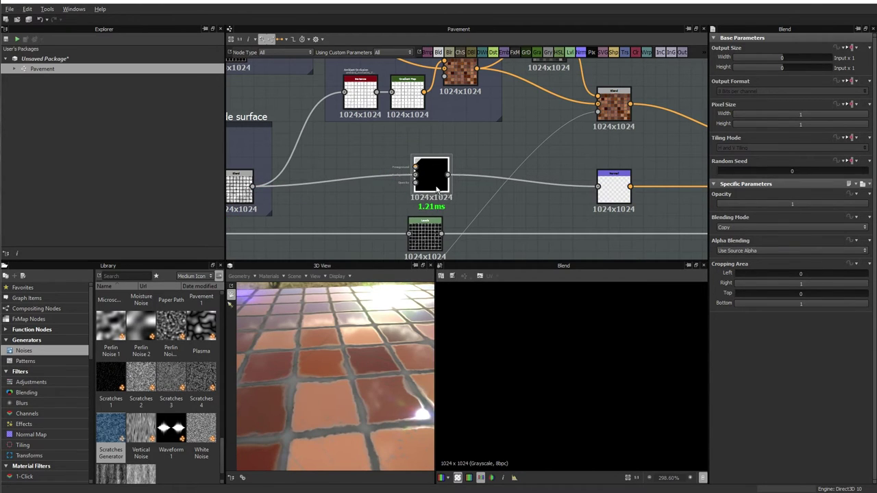
# Connect the blurred dirt-and-scratches mask to the new Blend's Foreground input.
pyautogui.scroll(1, 436, 190)
pyautogui.moveTo(438, 188); pyautogui.dragTo(535, 155, button='middle')
pyautogui.scroll(-3, 536, 154)
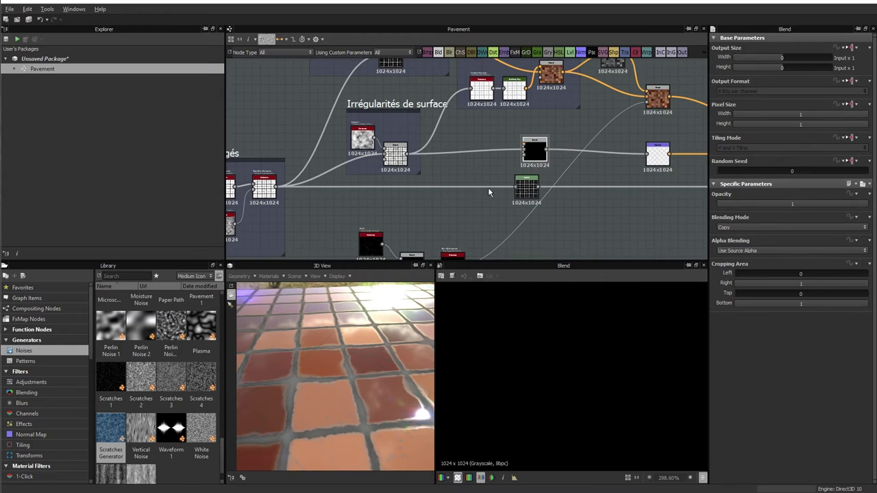
pyautogui.moveTo(489, 193); pyautogui.dragTo(478, 198, button='middle')
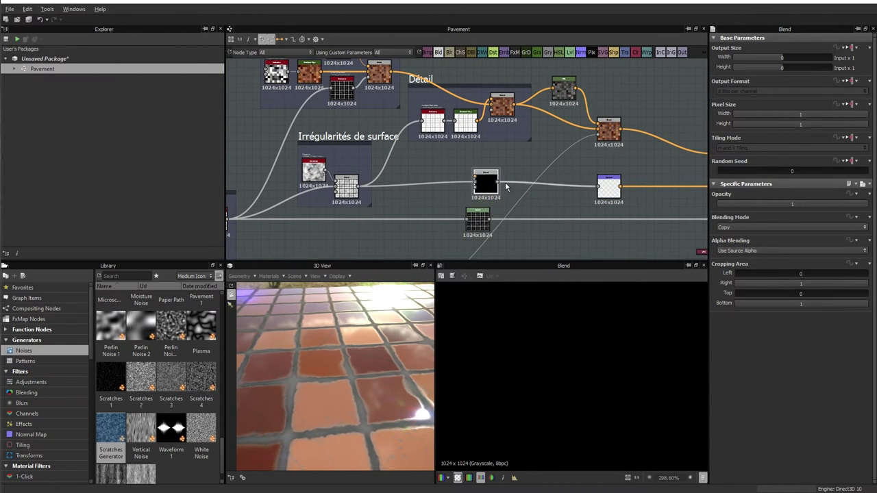
pyautogui.moveTo(420, 220); pyautogui.dragTo(427, 143, button='middle')
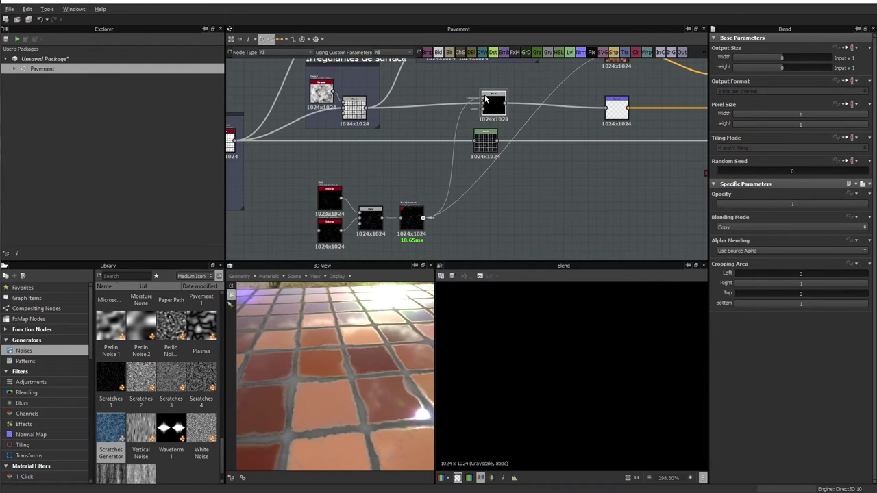
pyautogui.moveTo(446, 154); pyautogui.dragTo(482, 99)
pyautogui.scroll(2, 536, 144)
pyautogui.moveTo(536, 139); pyautogui.dragTo(557, 188, button='middle')
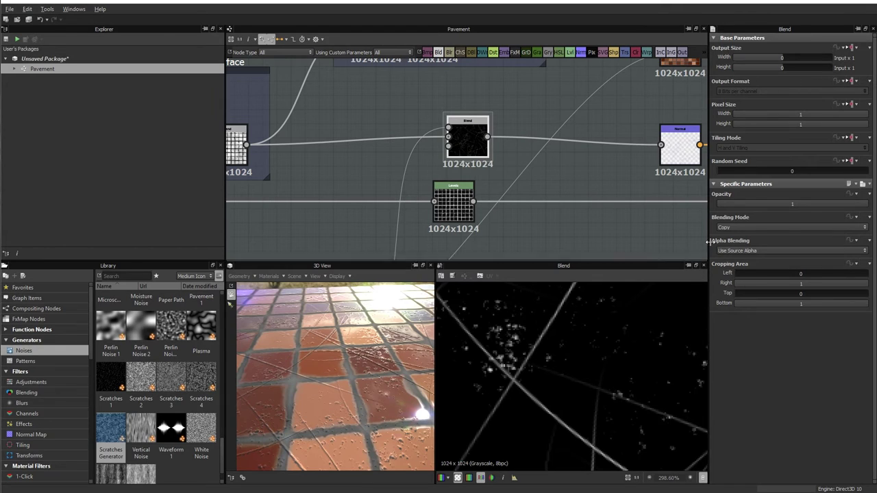
# Set the scratch Blend's Blending Mode to Subtract.
pyautogui.click(737, 227)
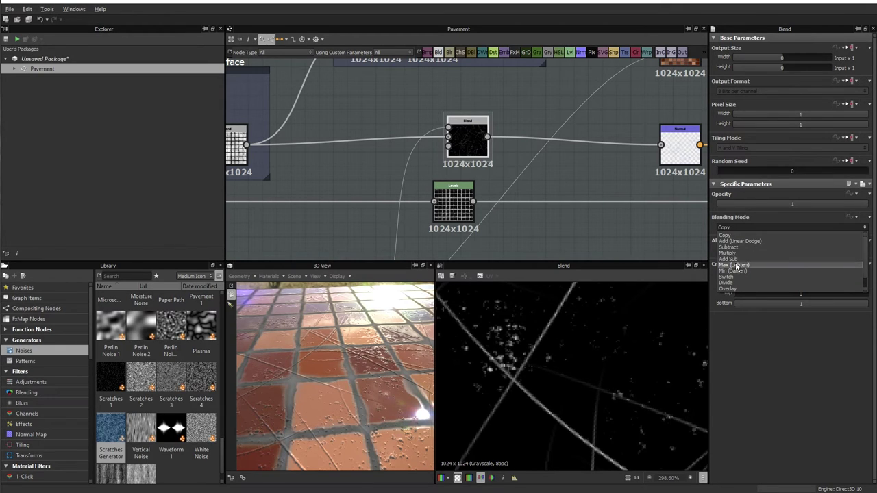
pyautogui.click(738, 246)
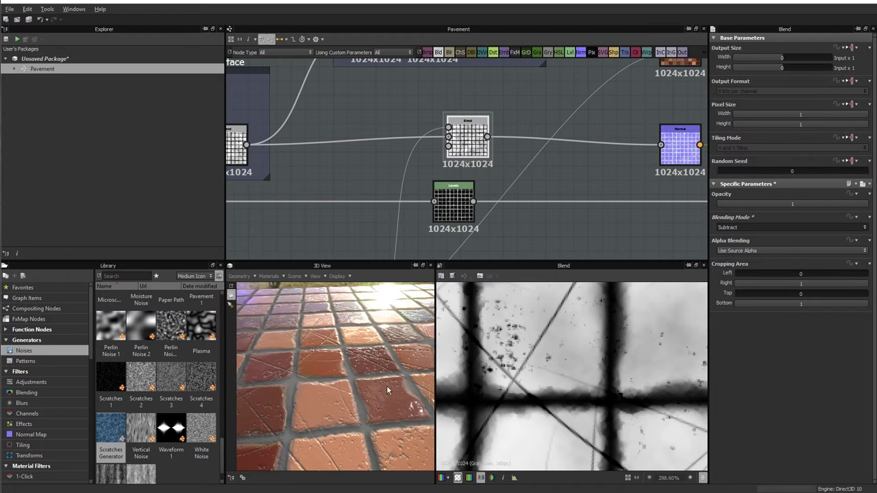
pyautogui.scroll(2, 387, 391)
pyautogui.scroll(2, 370, 396)
pyautogui.scroll(2, 367, 397)
pyautogui.scroll(2, 368, 372)
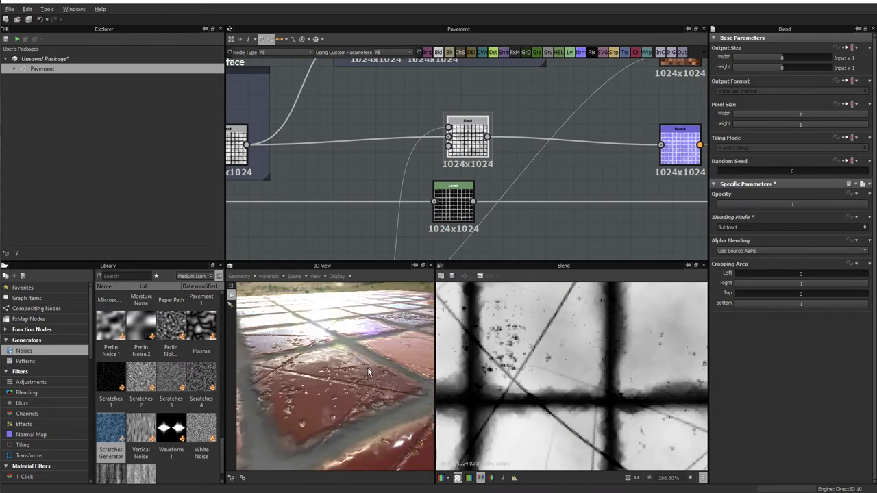
pyautogui.scroll(-2, 368, 372)
pyautogui.scroll(-2, 377, 374)
pyautogui.scroll(-2, 387, 382)
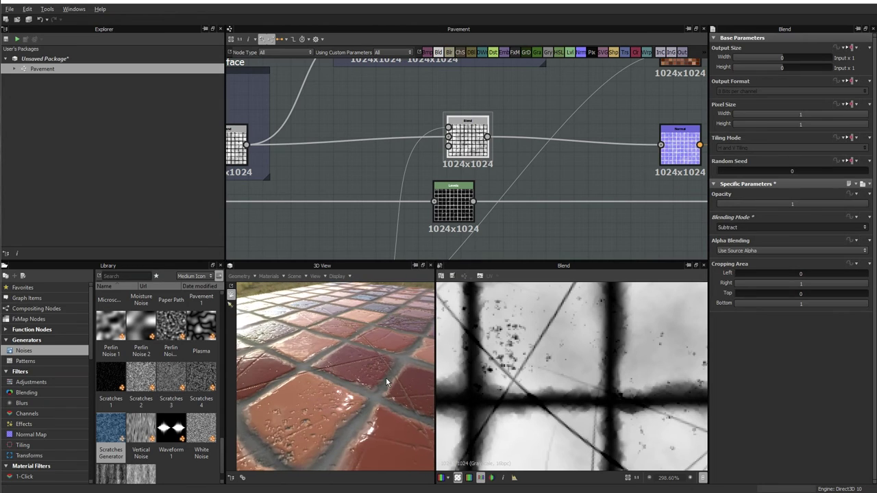
pyautogui.moveTo(339, 400); pyautogui.dragTo(374, 404)
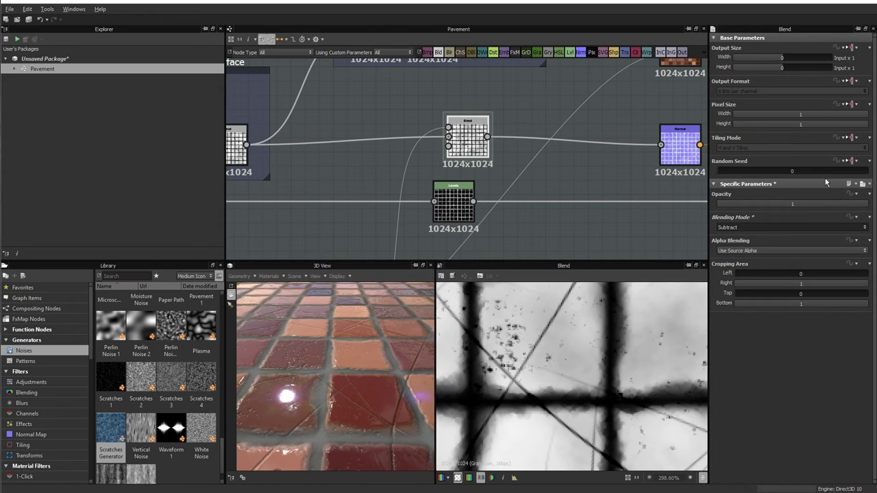
# Tune the scratch Blend's opacity down to 0.15 while checking the dents in the 3D view.
pyautogui.moveTo(793, 204); pyautogui.dragTo(741, 209)
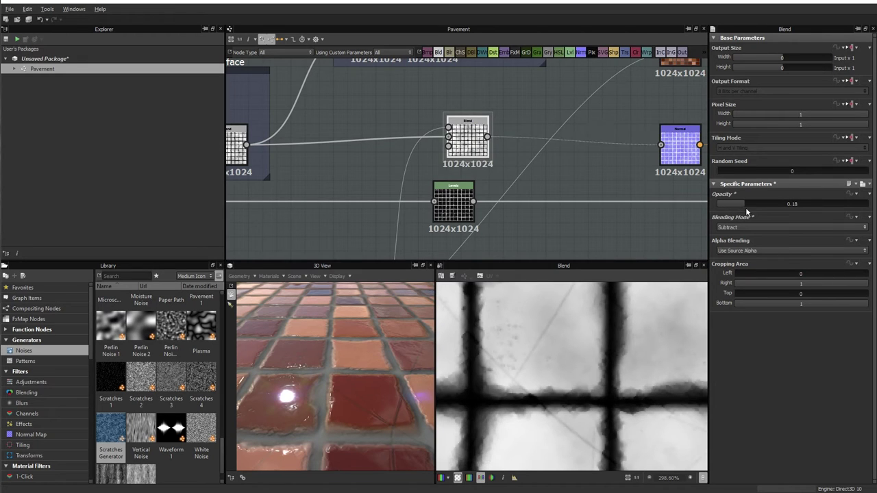
pyautogui.moveTo(735, 213); pyautogui.dragTo(750, 213)
pyautogui.moveTo(390, 349)
pyautogui.mouseDown()
pyautogui.moveTo(350, 343)
pyautogui.moveTo(368, 343)
pyautogui.mouseUp()
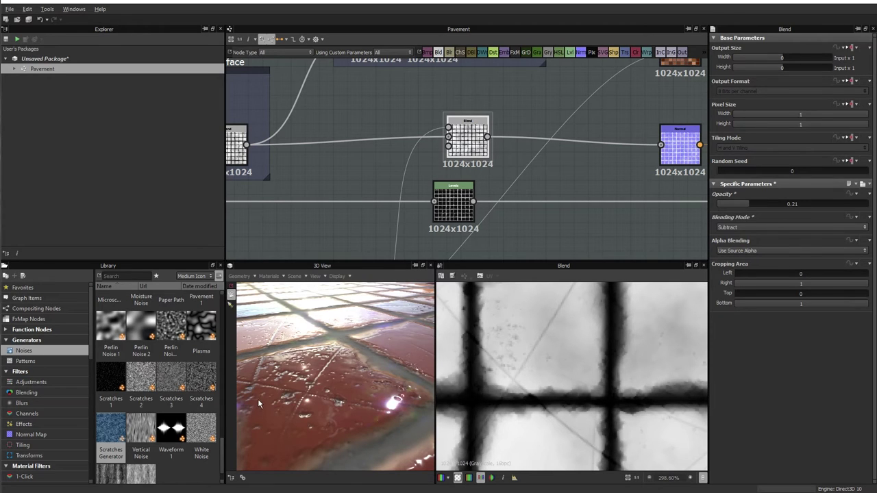
pyautogui.moveTo(258, 399); pyautogui.dragTo(263, 399)
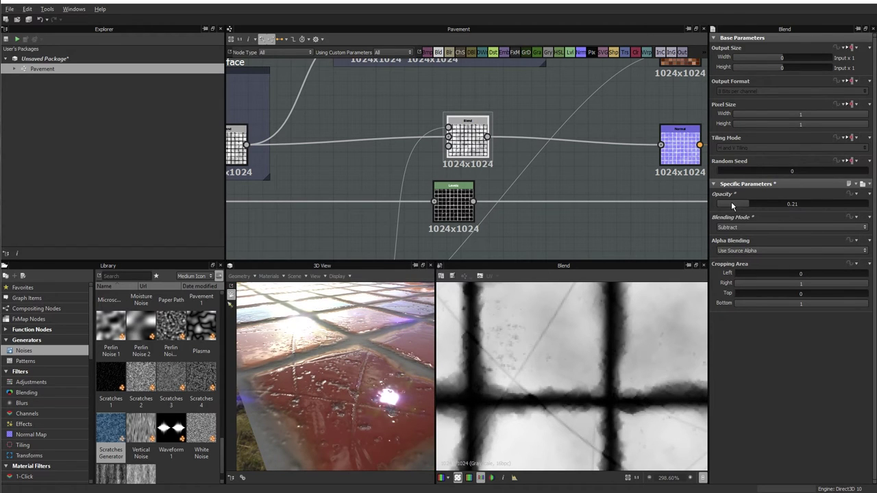
pyautogui.moveTo(731, 205); pyautogui.dragTo(841, 204)
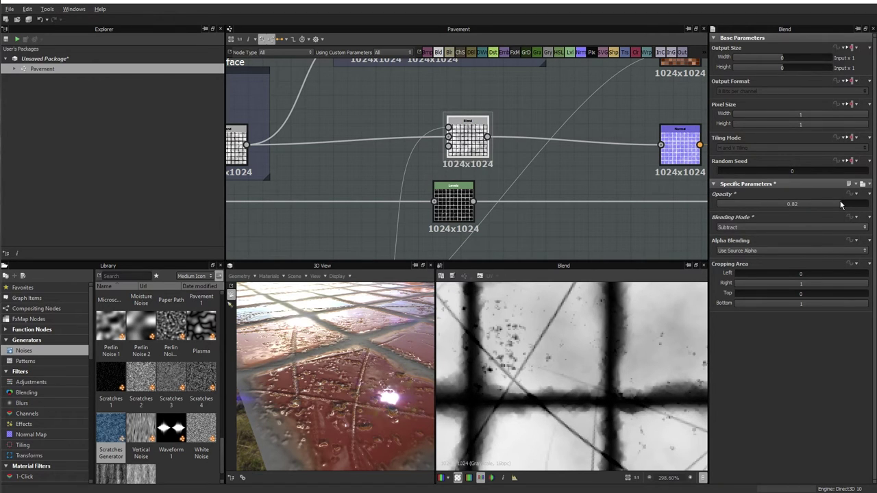
pyautogui.moveTo(841, 204)
pyautogui.mouseDown()
pyautogui.moveTo(726, 207)
pyautogui.moveTo(746, 207)
pyautogui.mouseUp()
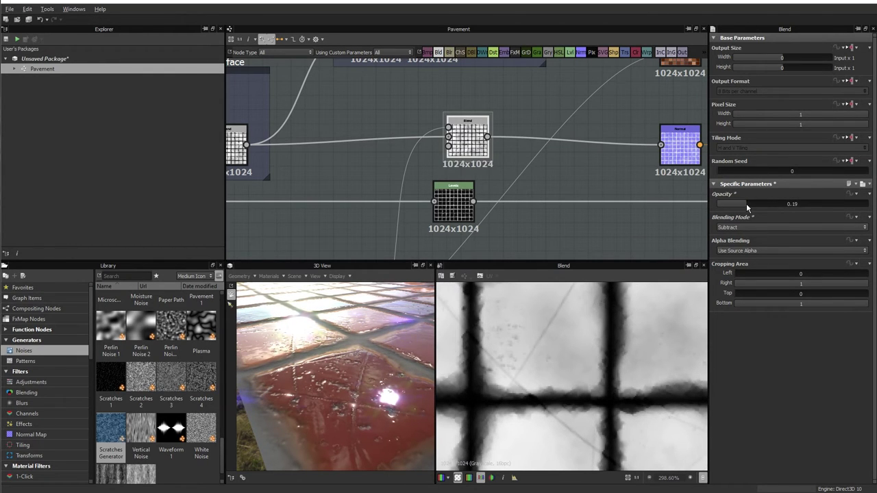
pyautogui.moveTo(376, 361)
pyautogui.mouseDown()
pyautogui.moveTo(364, 372)
pyautogui.moveTo(386, 368)
pyautogui.mouseUp()
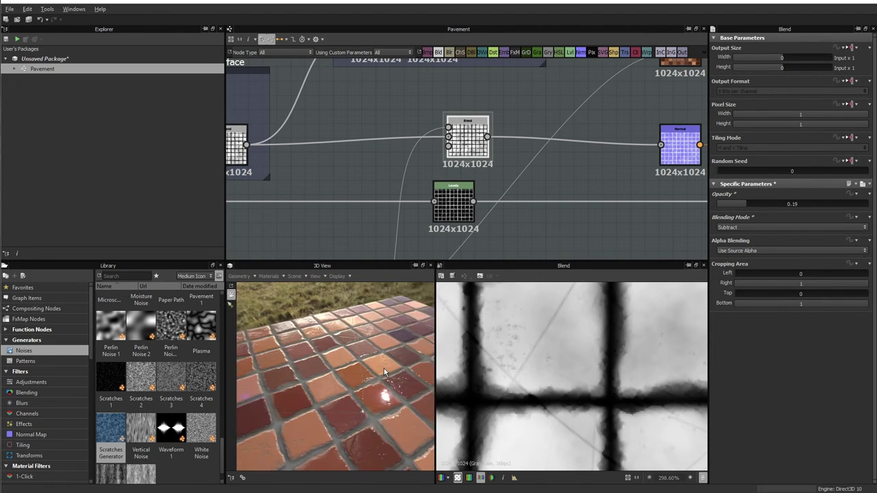
pyautogui.moveTo(386, 365); pyautogui.dragTo(363, 367)
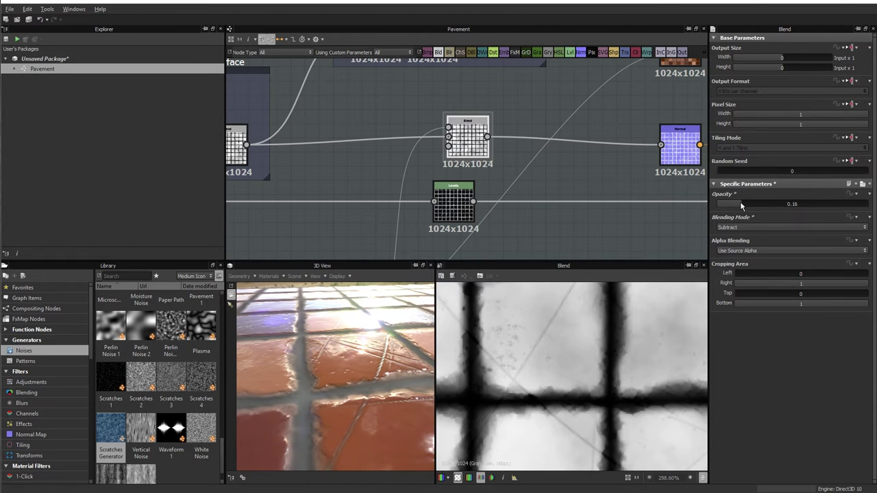
pyautogui.moveTo(374, 338)
pyautogui.mouseDown()
pyautogui.moveTo(364, 333)
pyautogui.moveTo(399, 349)
pyautogui.moveTo(393, 341)
pyautogui.moveTo(377, 354)
pyautogui.moveTo(387, 346)
pyautogui.mouseUp()
pyautogui.moveTo(383, 350); pyautogui.dragTo(322, 386)
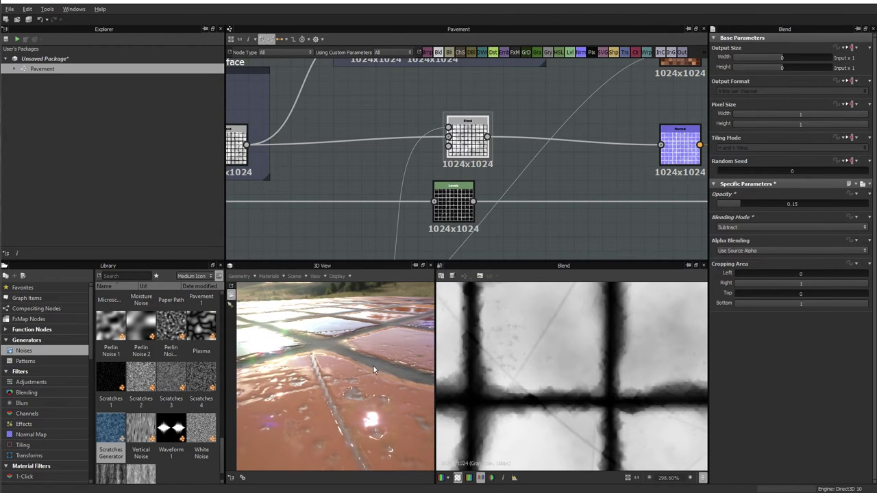
pyautogui.moveTo(374, 366)
pyautogui.mouseDown()
pyautogui.moveTo(385, 368)
pyautogui.moveTo(381, 381)
pyautogui.mouseUp()
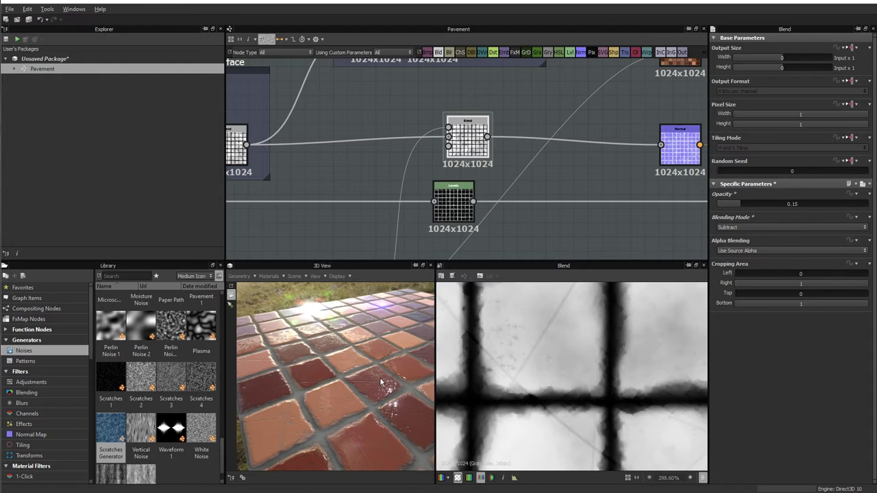
# Place the scratch Blend beside the first Blend and widen the Irrégularités de surface frame around it.
pyautogui.scroll(-2, 564, 178)
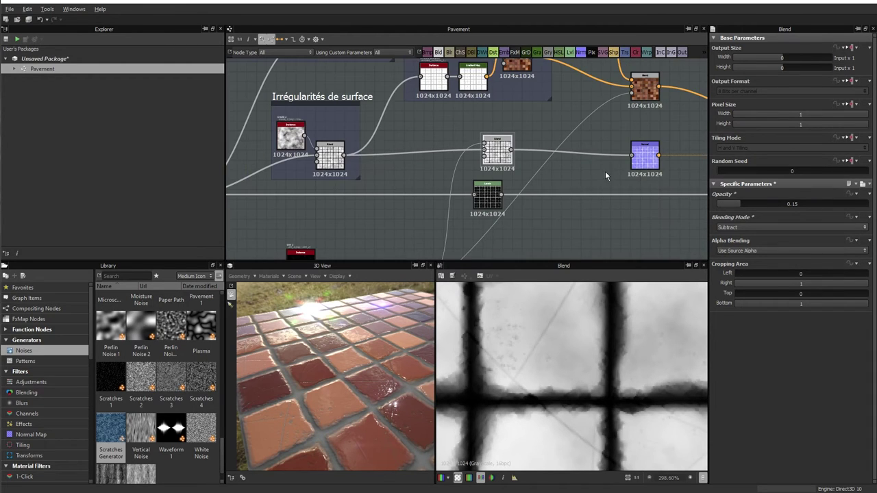
pyautogui.moveTo(605, 171); pyautogui.dragTo(525, 196, button='middle')
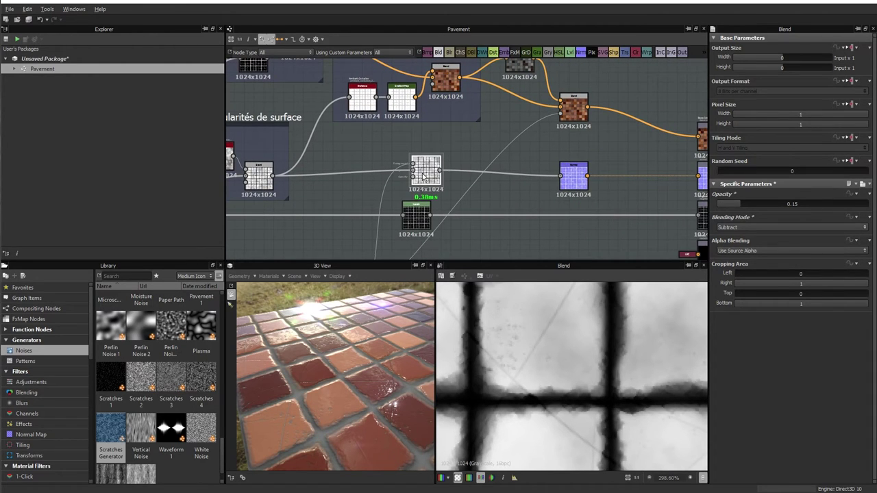
pyautogui.moveTo(415, 177); pyautogui.dragTo(319, 182)
pyautogui.moveTo(326, 149); pyautogui.dragTo(415, 122, button='middle')
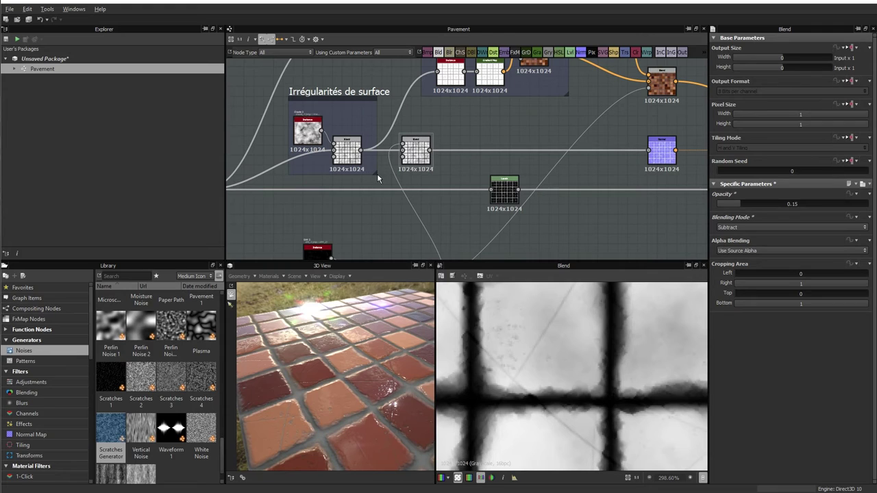
pyautogui.moveTo(377, 174); pyautogui.dragTo(442, 174)
pyautogui.click(411, 151)
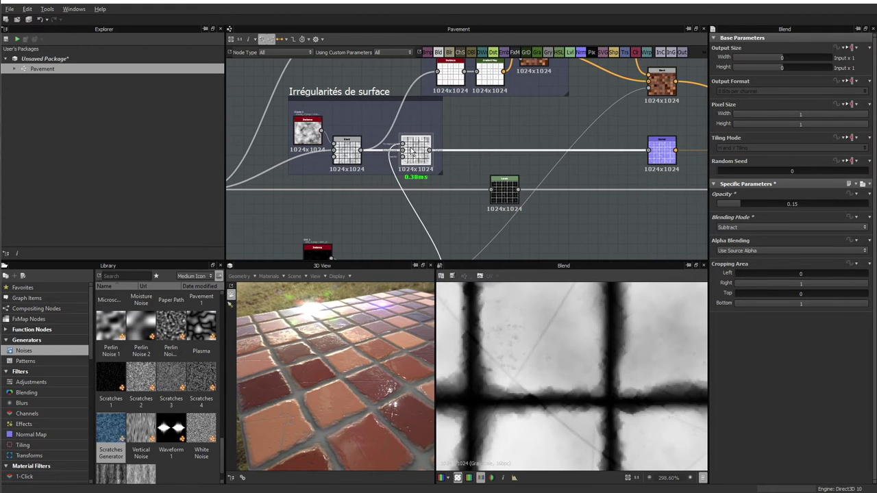
pyautogui.moveTo(350, 92); pyautogui.dragTo(330, 97)
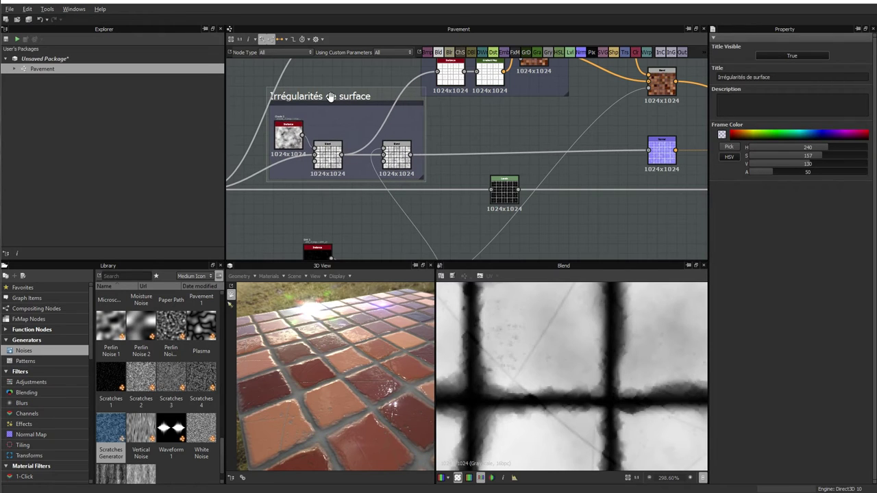
pyautogui.moveTo(356, 183); pyautogui.dragTo(373, 185, button='middle')
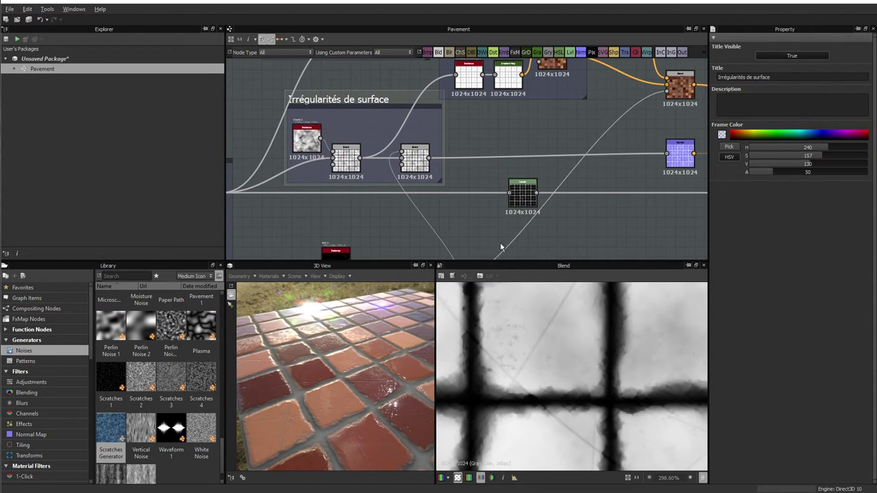
# Select the four scratch-generating nodes below the frame.
pyautogui.moveTo(500, 247); pyautogui.dragTo(504, 140, button='middle')
pyautogui.moveTo(481, 248)
pyautogui.mouseDown()
pyautogui.moveTo(290, 146)
pyautogui.moveTo(308, 191)
pyautogui.mouseUp()
pyautogui.moveTo(470, 185); pyautogui.dragTo(494, 197, button='middle')
pyautogui.moveTo(470, 241); pyautogui.dragTo(238, 147)
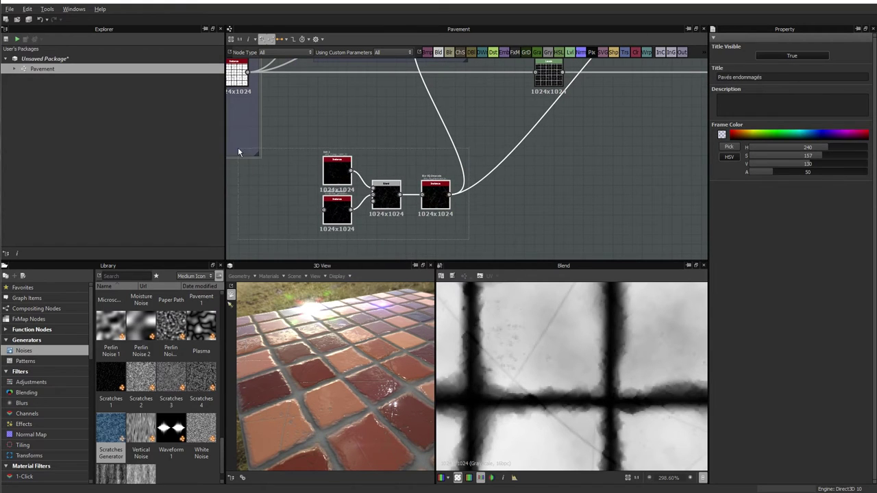
# Wrap the dirt, scratches, Blend and blur nodes in a frame titled 'Génération de crasses/griffes'.
pyautogui.rightClick(342, 169)
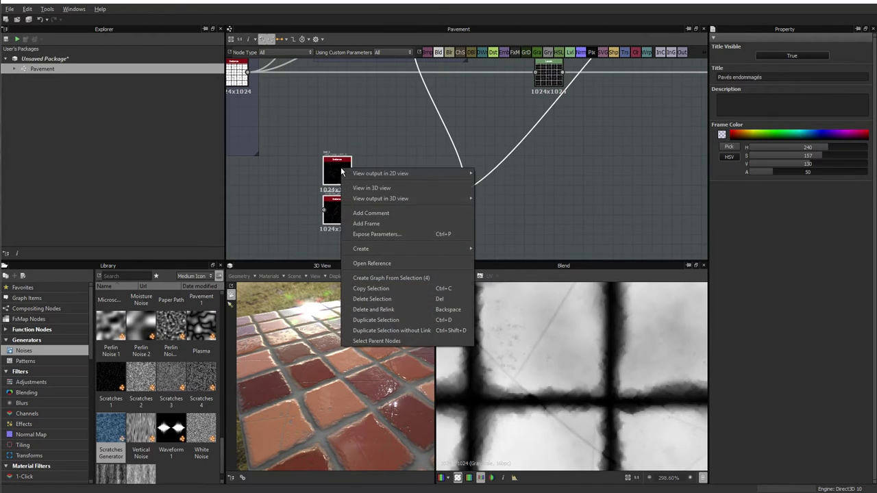
pyautogui.click(369, 224)
pyautogui.click(328, 132)
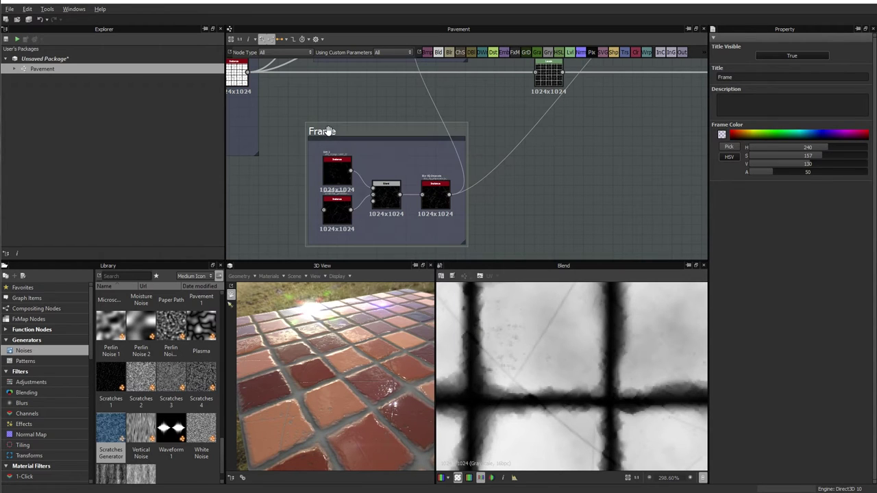
pyautogui.click(794, 77)
pyautogui.write('Génératio')
pyautogui.write('n de crasses')
pyautogui.press('Return')
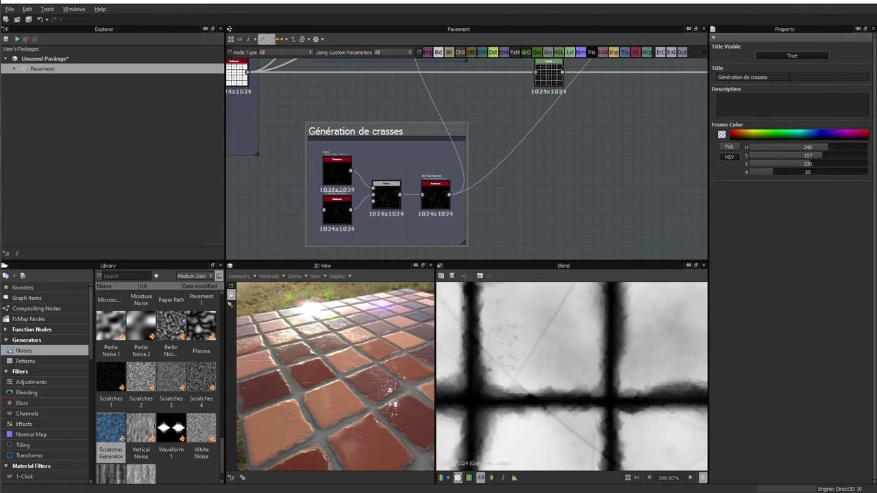
pyautogui.write('/griffes')
pyautogui.press('Return')
pyautogui.moveTo(552, 147)
pyautogui.mouseDown(button='middle')
pyautogui.moveTo(491, 219)
pyautogui.moveTo(452, 240)
pyautogui.moveTo(304, 251)
pyautogui.moveTo(703, 250)
pyautogui.mouseUp(button='middle')
# Realign the Levels node on its link and add a new Blend node via the 'blen' search.
pyautogui.scroll(2, 466, 157)
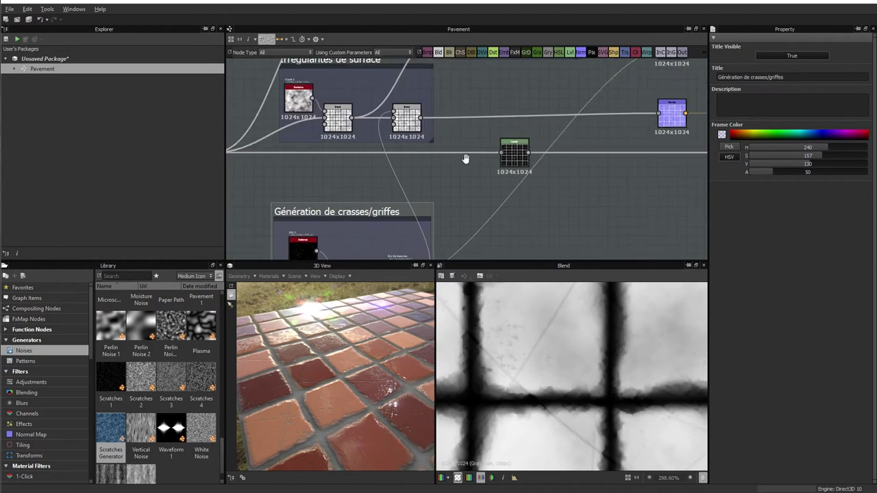
pyautogui.scroll(5, 431, 142)
pyautogui.scroll(2, 412, 149)
pyautogui.scroll(-3, 458, 164)
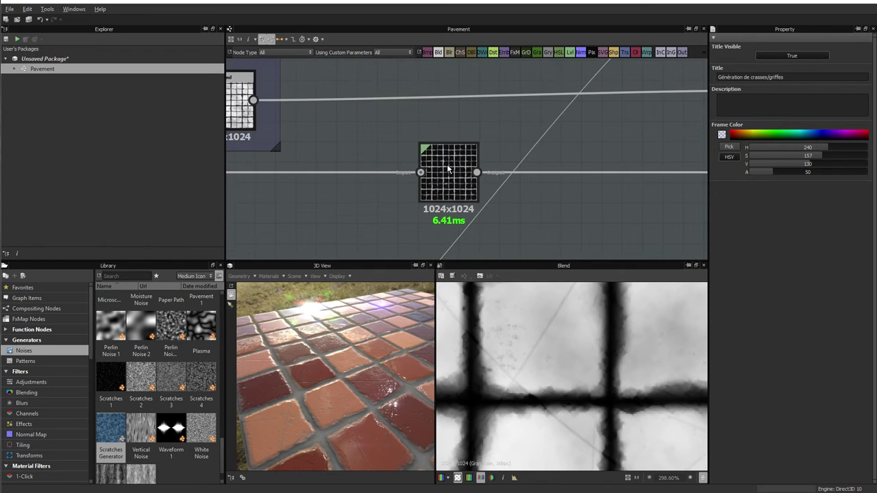
pyautogui.moveTo(454, 164); pyautogui.dragTo(393, 178)
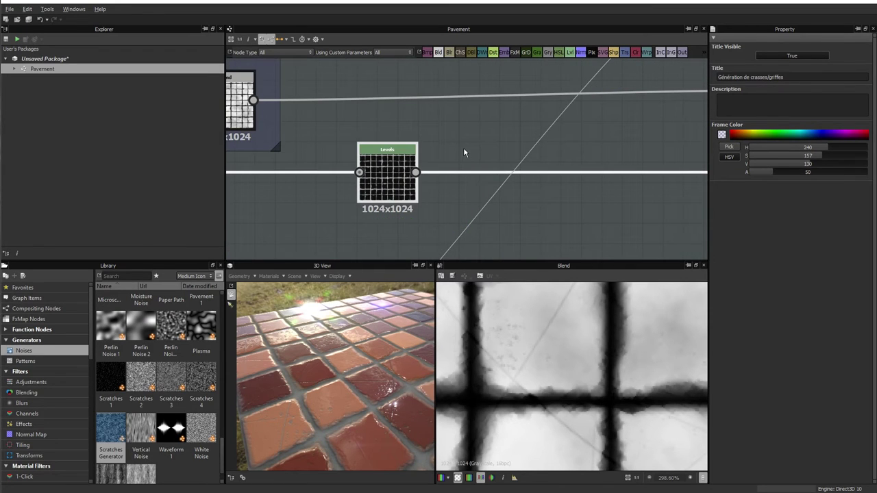
pyautogui.moveTo(497, 143)
pyautogui.mouseDown(button='middle')
pyautogui.moveTo(575, 149)
pyautogui.moveTo(574, 165)
pyautogui.moveTo(563, 166)
pyautogui.mouseUp(button='middle')
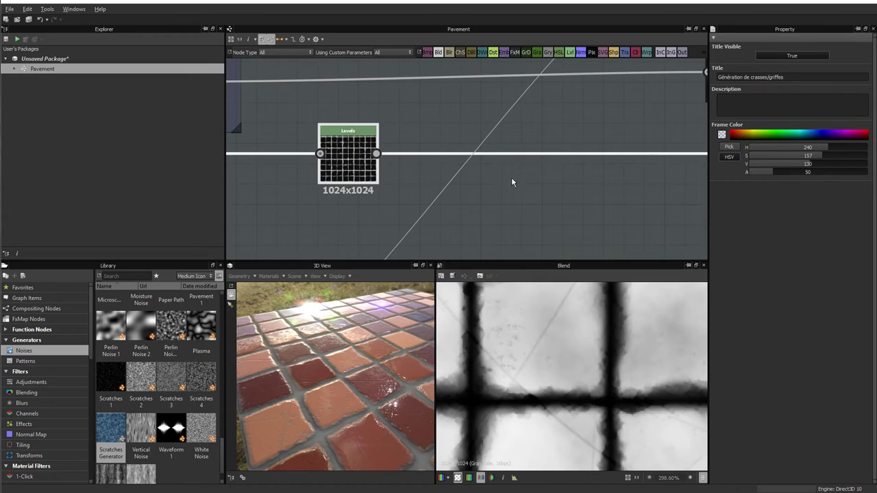
pyautogui.scroll(-3, 514, 188)
pyautogui.moveTo(516, 197); pyautogui.dragTo(511, 164, button='middle')
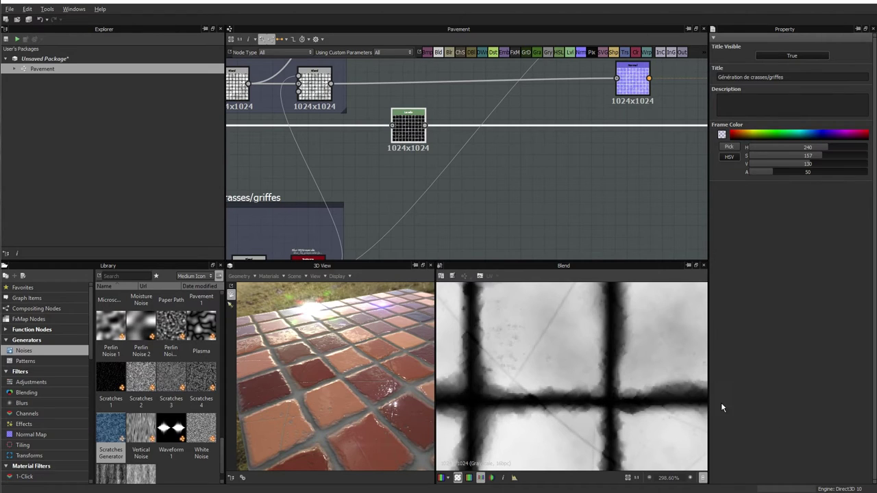
pyautogui.press('space')
pyautogui.write('blen')
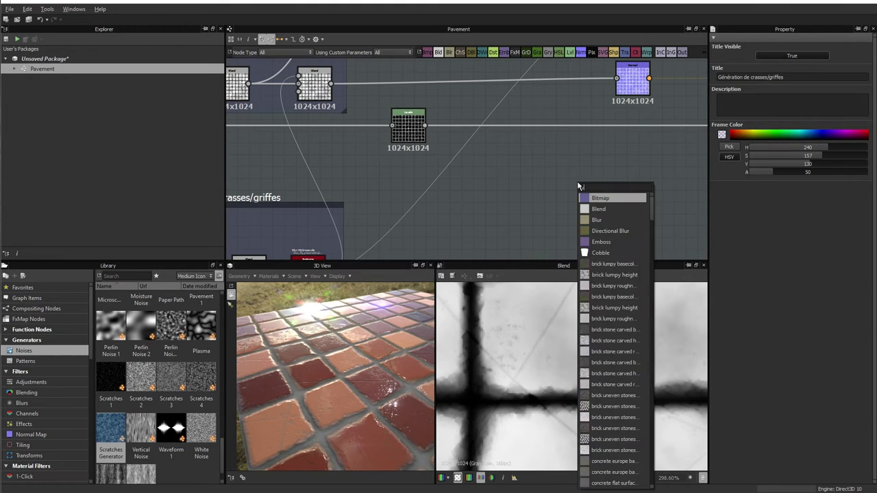
pyautogui.press('Return')
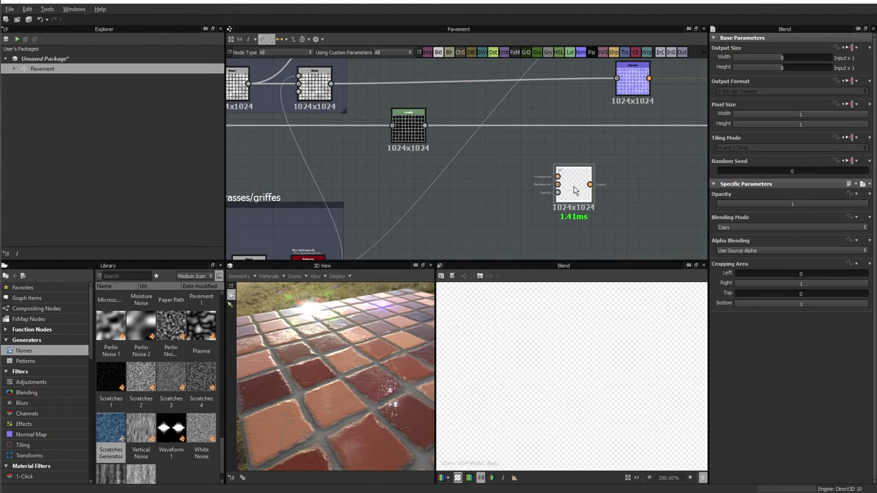
# Wire the Levels output into the Blend's Background and the Blur HQ scratch mask into its Opacity.
pyautogui.scroll(3, 491, 176)
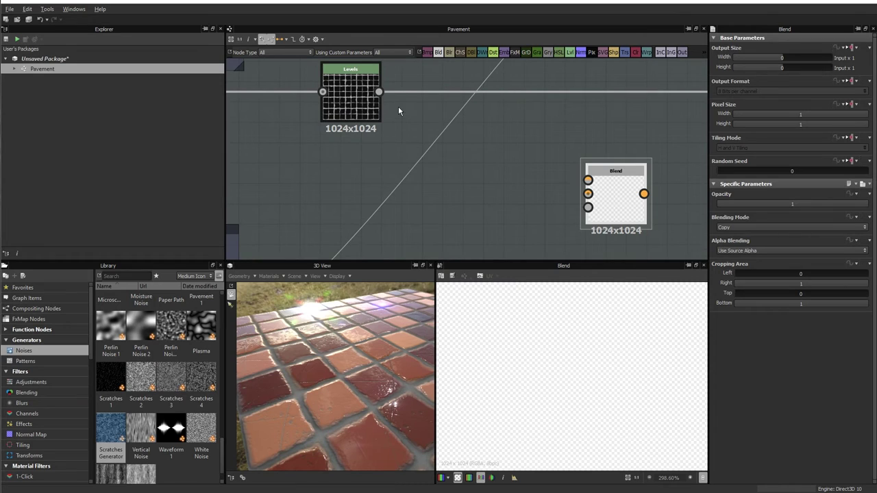
pyautogui.moveTo(379, 92); pyautogui.dragTo(587, 195)
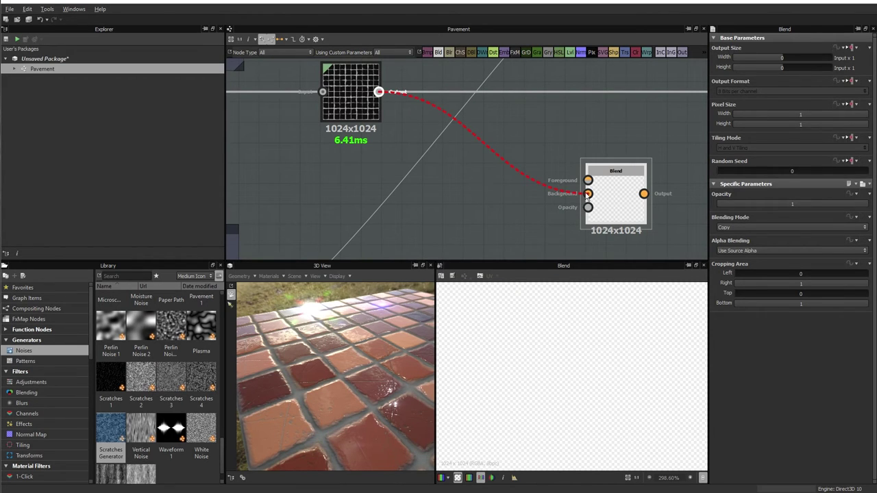
pyautogui.moveTo(553, 221); pyautogui.dragTo(527, 173, button='middle')
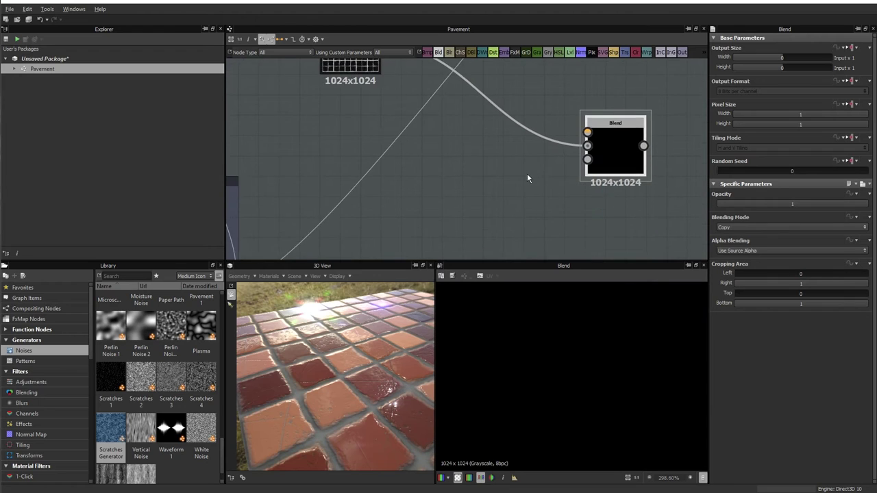
pyautogui.scroll(-2, 527, 174)
pyautogui.moveTo(426, 226); pyautogui.dragTo(422, 210, button='middle')
pyautogui.moveTo(352, 233); pyautogui.dragTo(348, 209, button='middle')
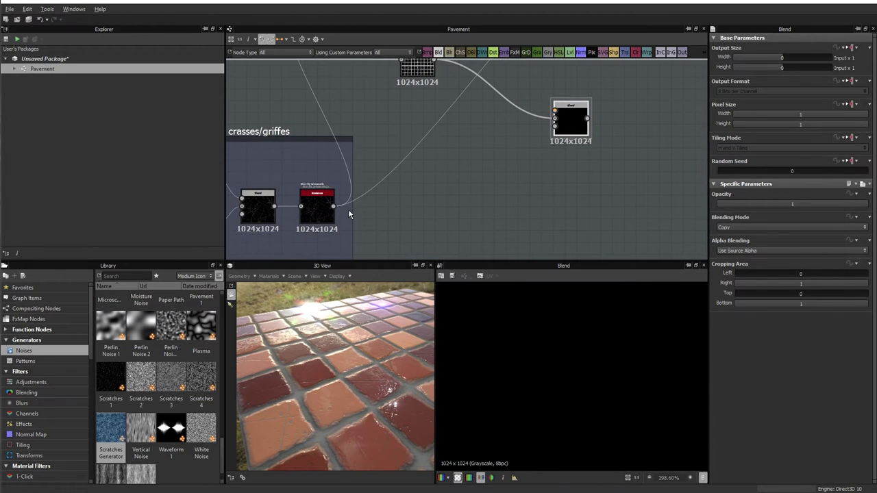
pyautogui.moveTo(519, 178); pyautogui.dragTo(555, 127)
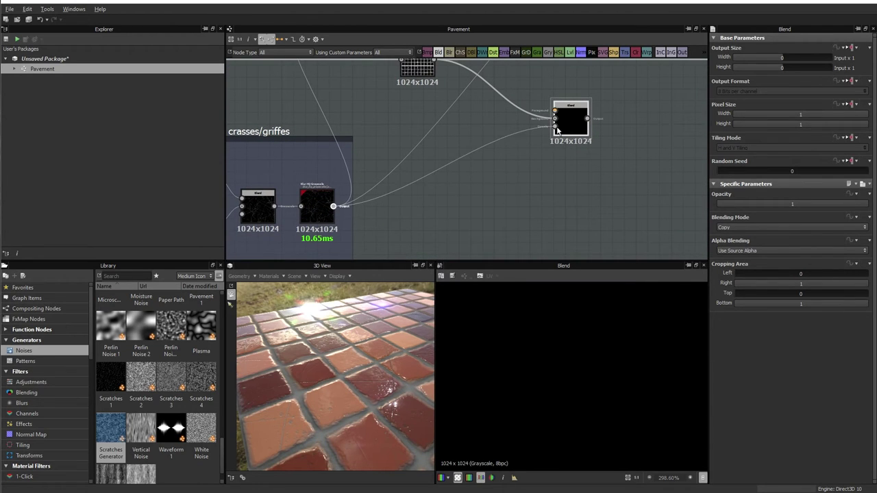
pyautogui.moveTo(576, 195); pyautogui.dragTo(550, 240, button='middle')
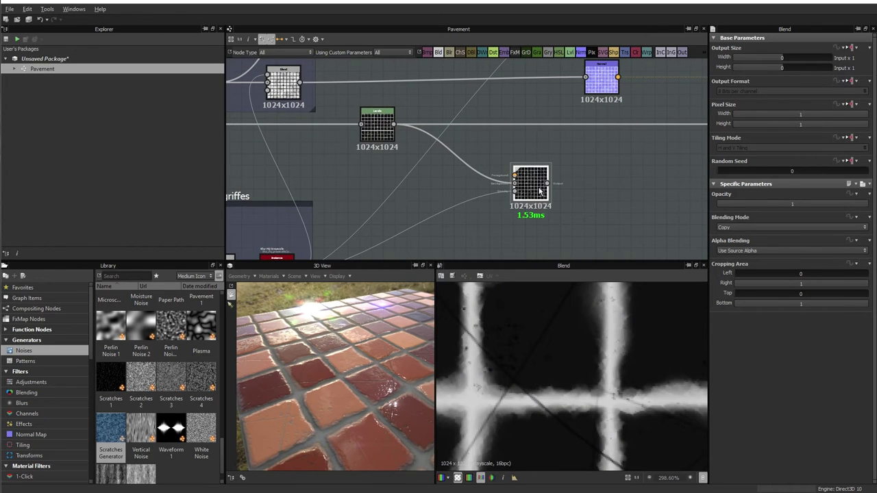
pyautogui.moveTo(541, 187); pyautogui.dragTo(548, 205, button='middle')
# Add a grayscale Uniform Color at value 230 and wire it into the Blend's Foreground.
pyautogui.press('space')
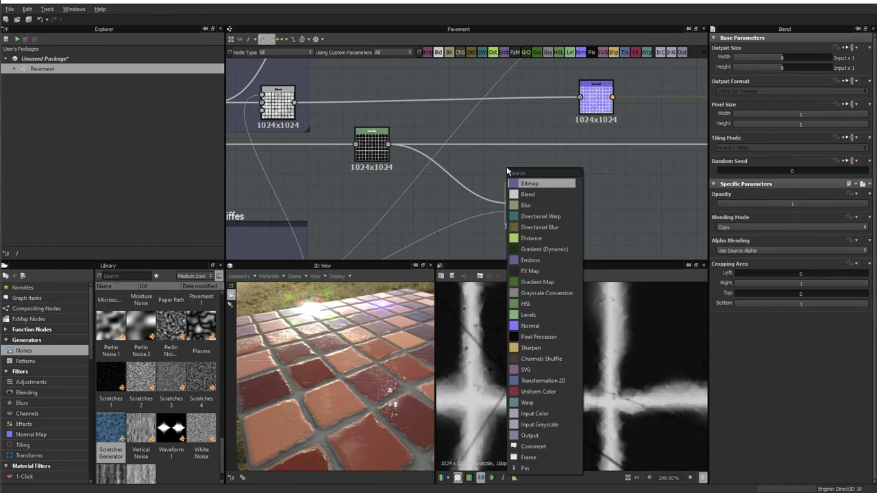
pyautogui.write('uni')
pyautogui.press('Return')
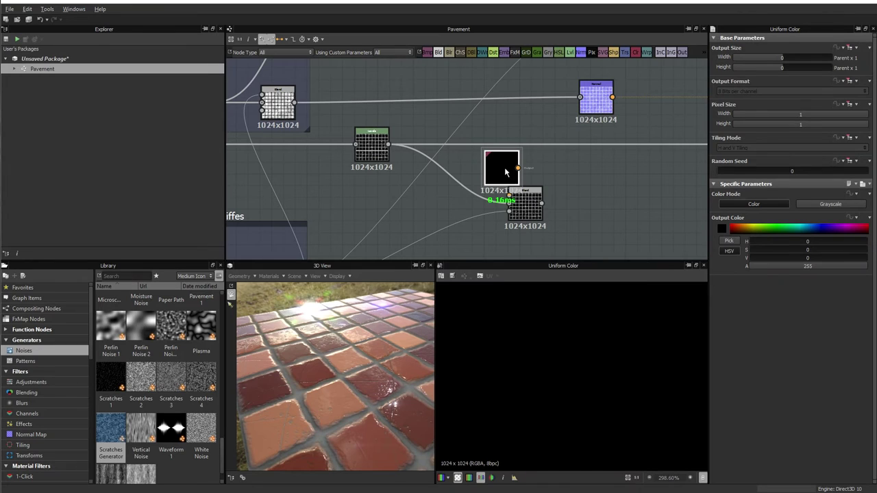
pyautogui.moveTo(506, 172); pyautogui.dragTo(479, 172)
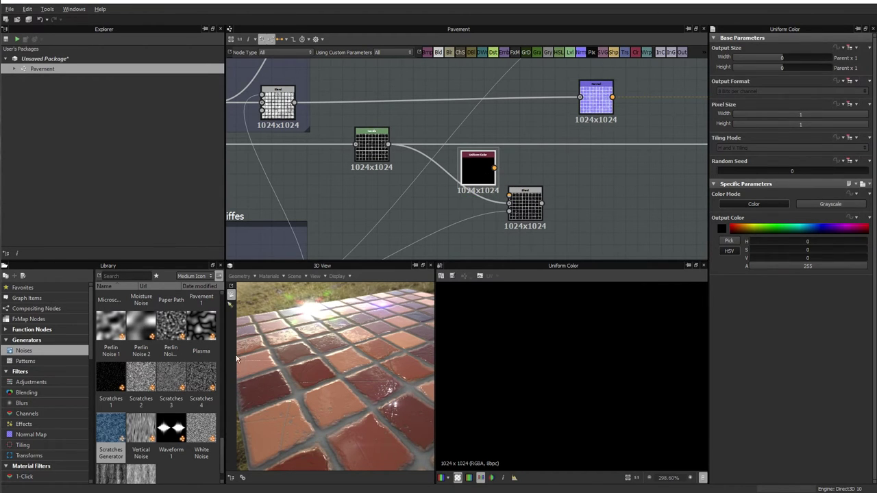
pyautogui.moveTo(324, 393); pyautogui.dragTo(348, 366)
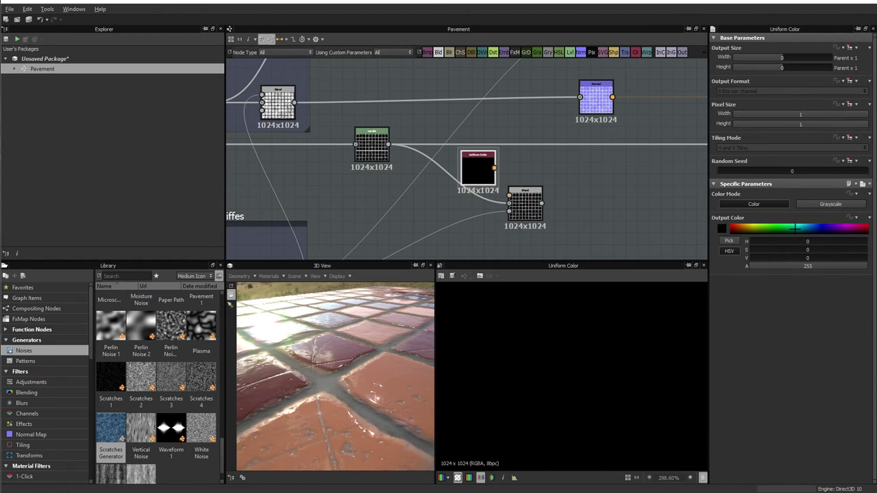
pyautogui.click(830, 204)
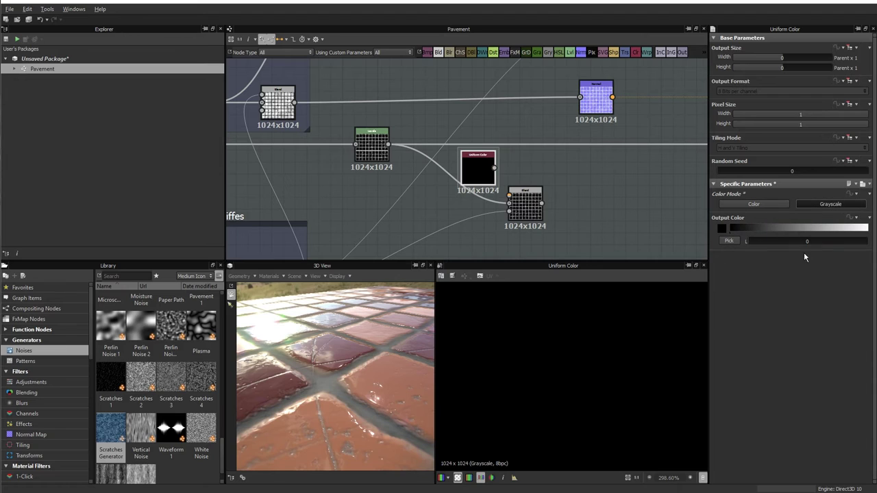
pyautogui.moveTo(863, 242); pyautogui.dragTo(854, 244)
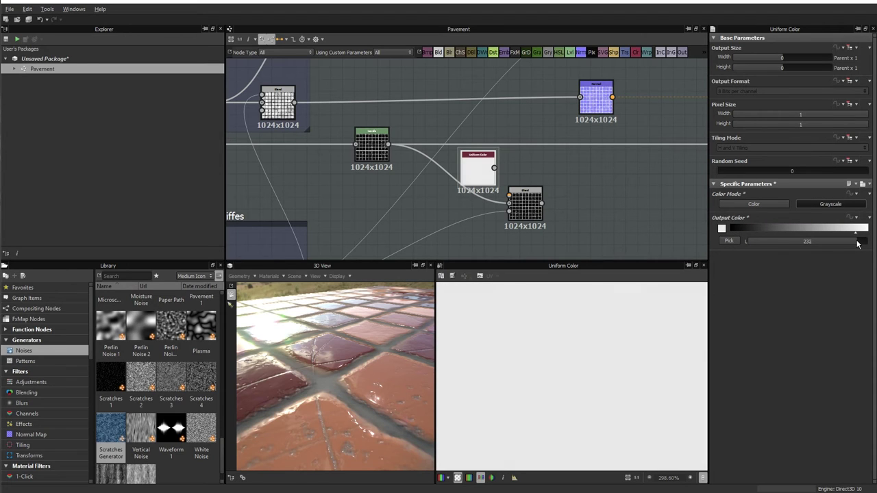
pyautogui.moveTo(494, 167); pyautogui.dragTo(509, 195)
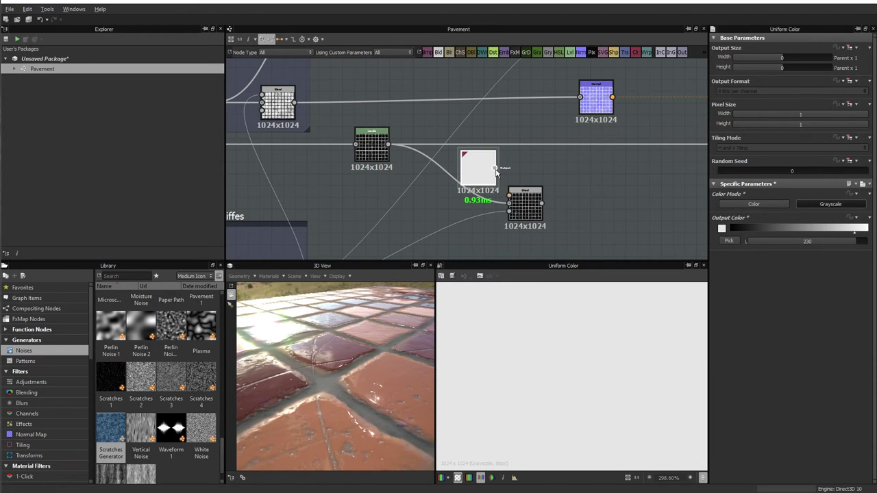
pyautogui.moveTo(479, 170); pyautogui.dragTo(456, 171)
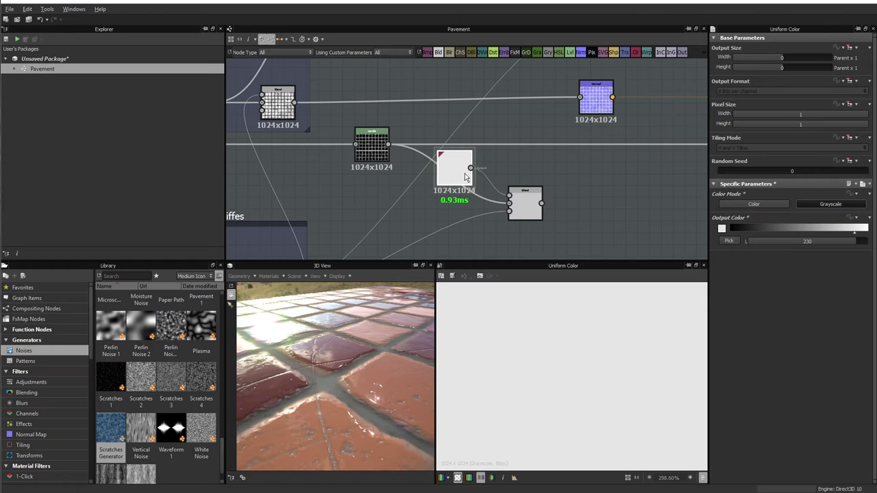
pyautogui.click(533, 211)
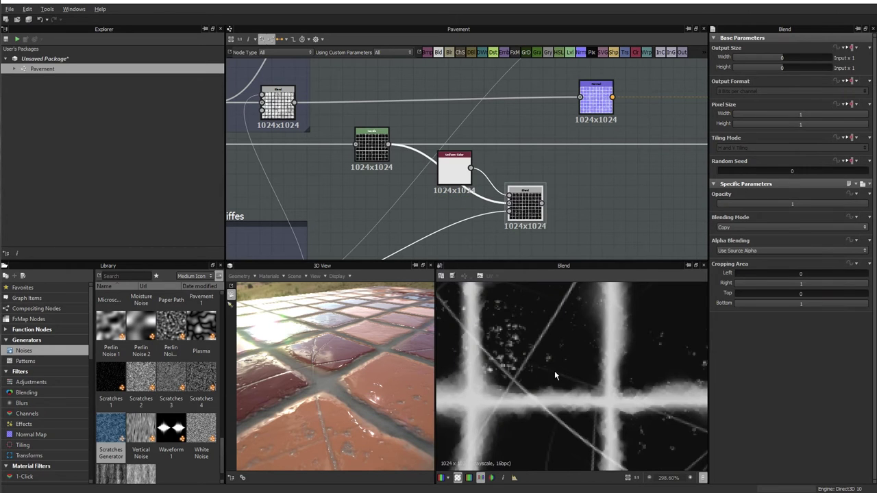
# Lower the light-grey Blend's opacity from 1 to about 0.22.
pyautogui.scroll(1, 512, 424)
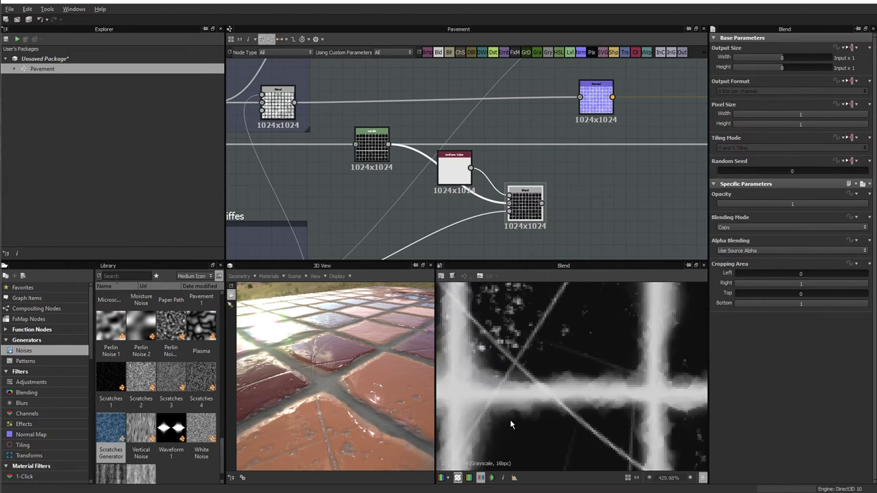
pyautogui.scroll(1, 564, 392)
pyautogui.scroll(-1, 569, 394)
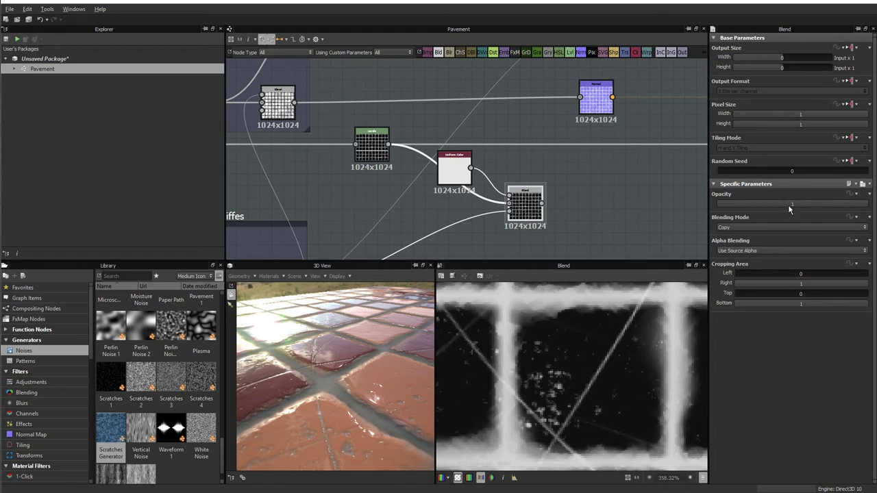
pyautogui.moveTo(771, 203)
pyautogui.mouseDown()
pyautogui.moveTo(707, 208)
pyautogui.moveTo(805, 212)
pyautogui.mouseUp()
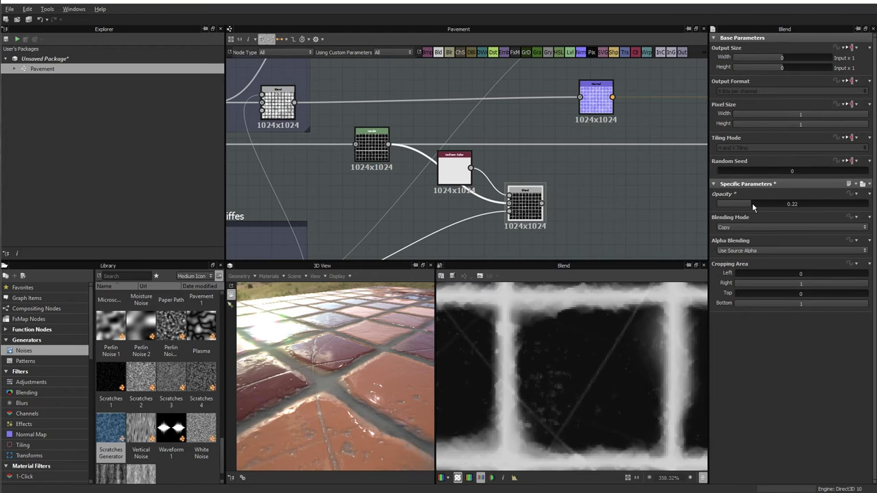
# Connect the Blend output to the Height output node and check the tiles in 3D.
pyautogui.scroll(-5, 457, 230)
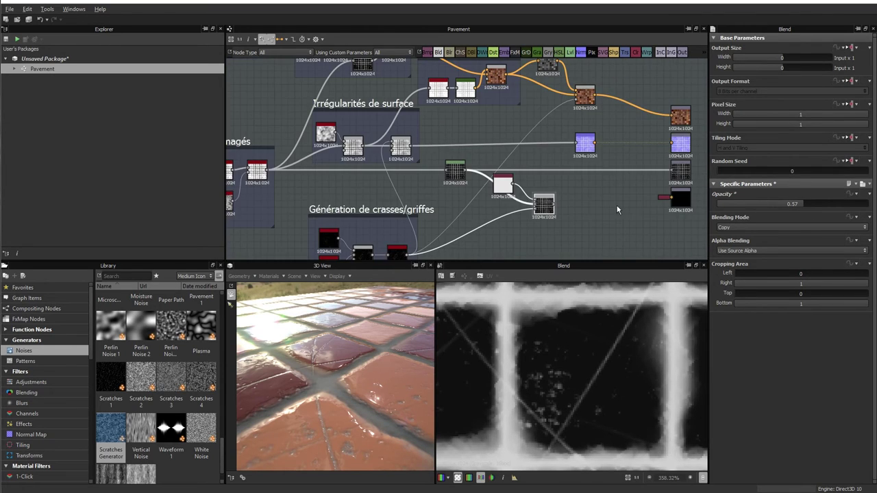
pyautogui.scroll(2, 576, 218)
pyautogui.moveTo(478, 215); pyautogui.dragTo(647, 166)
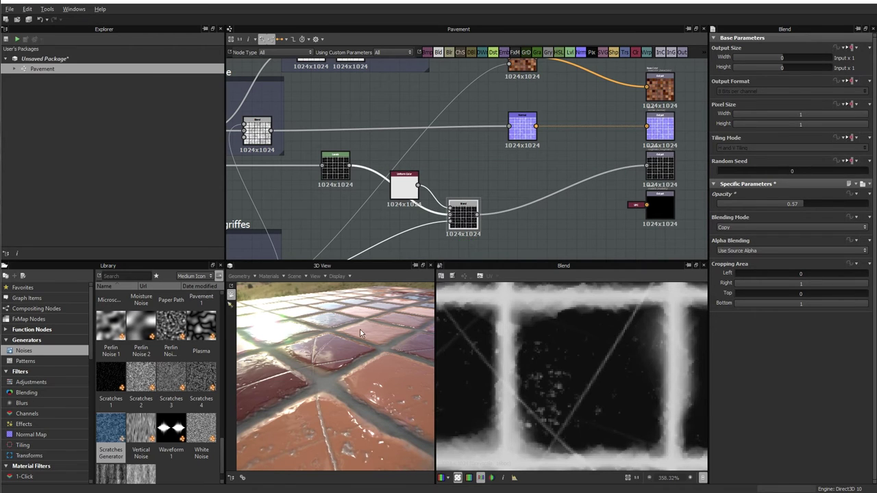
pyautogui.moveTo(356, 332)
pyautogui.mouseDown()
pyautogui.moveTo(337, 386)
pyautogui.moveTo(343, 349)
pyautogui.mouseUp()
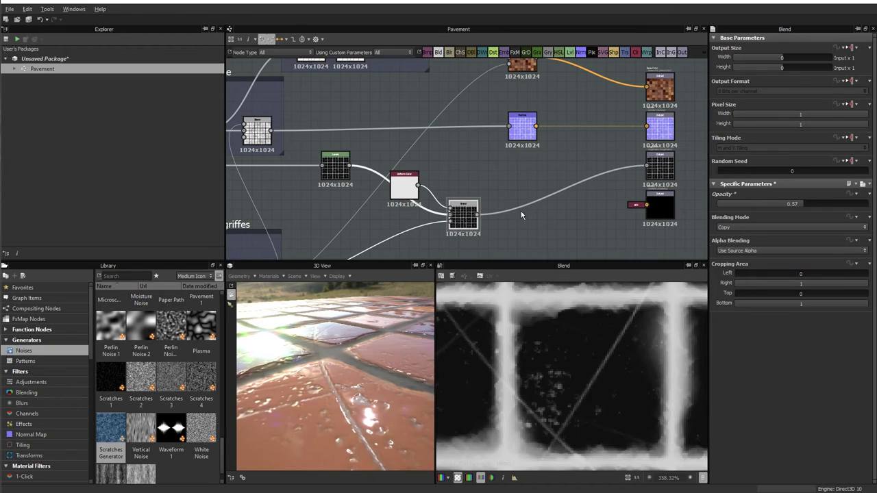
# Set the Blend opacity to 0.49 so the scratches show on the tiles.
pyautogui.moveTo(776, 204); pyautogui.dragTo(861, 205)
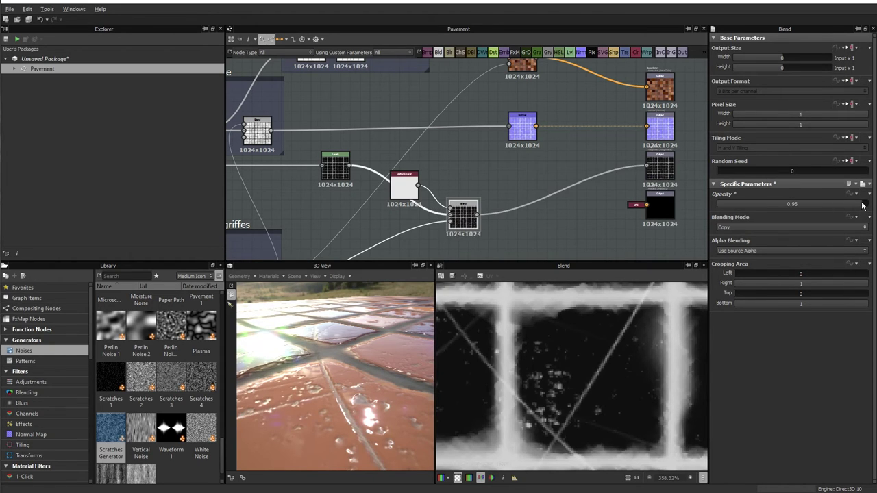
pyautogui.moveTo(862, 204)
pyautogui.mouseDown()
pyautogui.moveTo(752, 213)
pyautogui.moveTo(790, 205)
pyautogui.mouseUp()
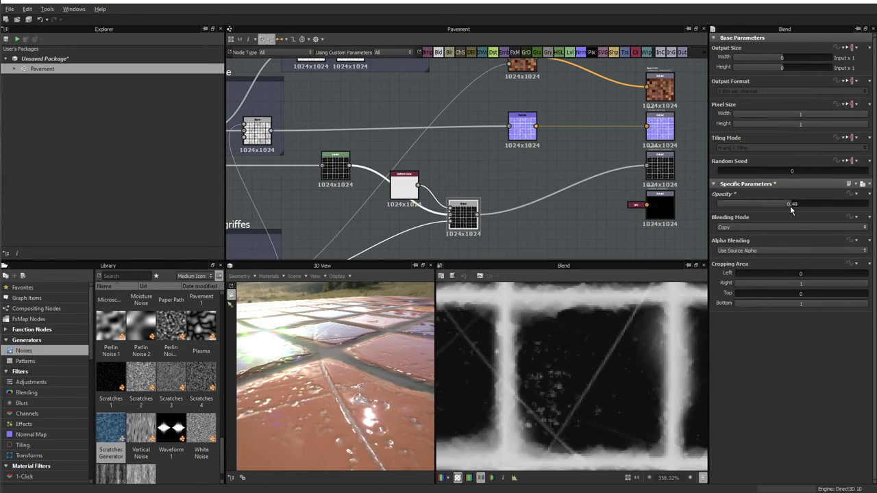
pyautogui.moveTo(320, 413)
pyautogui.mouseDown()
pyautogui.moveTo(311, 400)
pyautogui.moveTo(313, 409)
pyautogui.moveTo(321, 381)
pyautogui.moveTo(328, 389)
pyautogui.mouseUp()
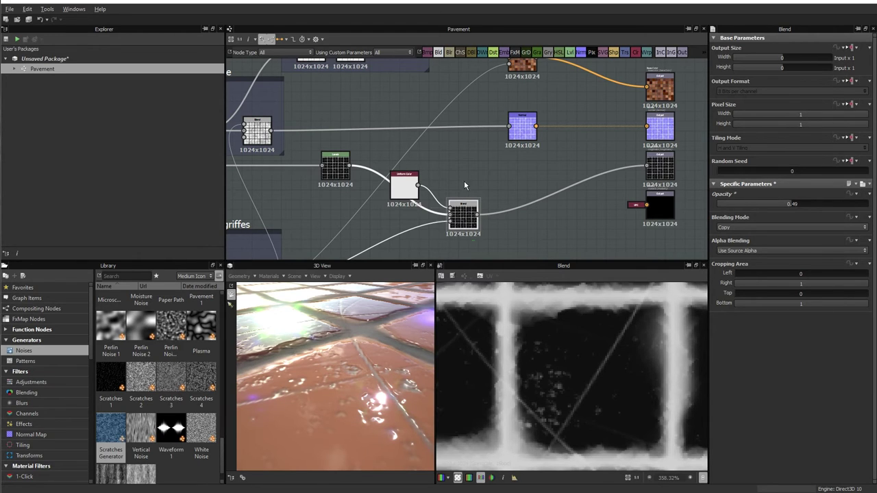
# Frame the griffes area and select its Blur HQ Grayscale node (intensity 0.2) to show its parameters.
pyautogui.moveTo(464, 185); pyautogui.dragTo(470, 147, button='middle')
pyautogui.scroll(-3, 583, 87)
pyautogui.scroll(3, 482, 186)
pyautogui.scroll(2, 482, 186)
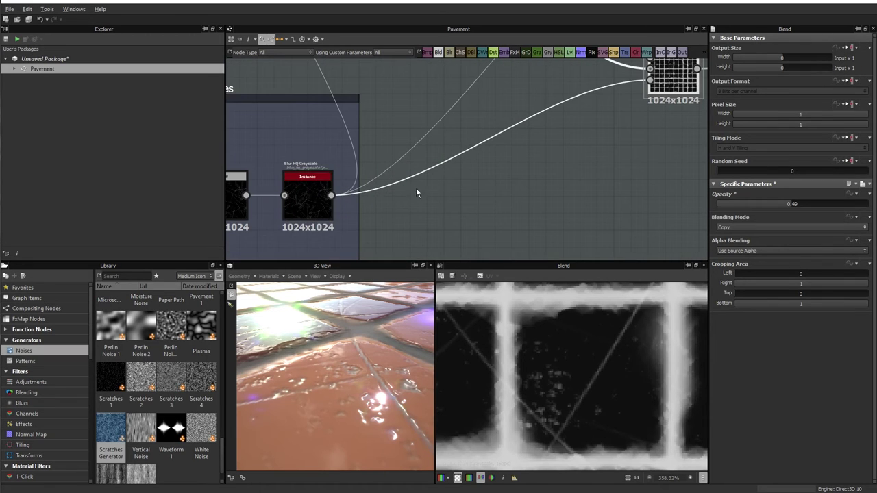
pyautogui.scroll(1, 417, 192)
pyautogui.moveTo(325, 230)
pyautogui.mouseDown()
pyautogui.moveTo(326, 184)
pyautogui.moveTo(334, 185)
pyautogui.mouseUp()
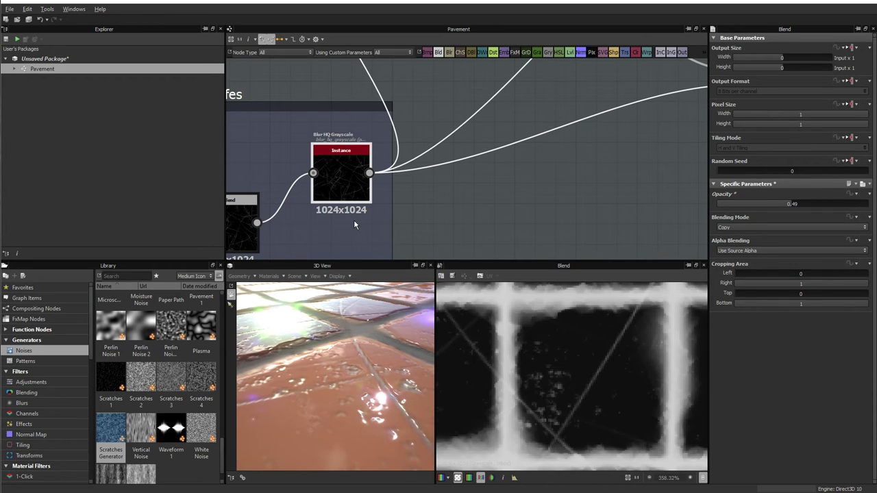
pyautogui.click(346, 191)
pyautogui.moveTo(461, 219); pyautogui.dragTo(494, 189, button='middle')
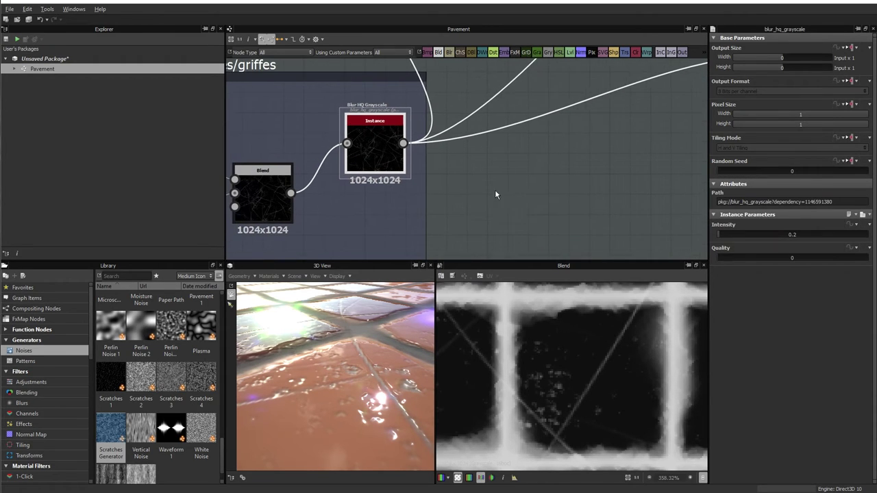
# Add a Blur HQ Grayscale node below the first, fed by the scratches Blend output.
pyautogui.press('space')
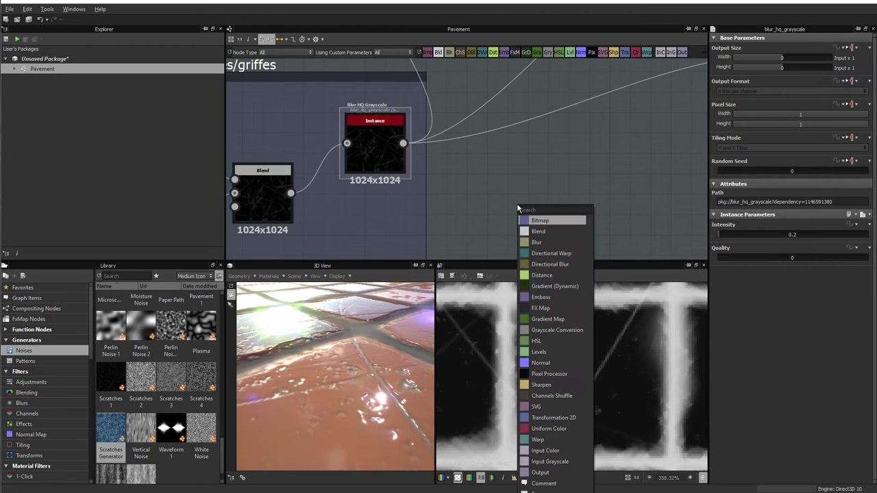
pyautogui.write('l')
pyautogui.press('BackSpace')
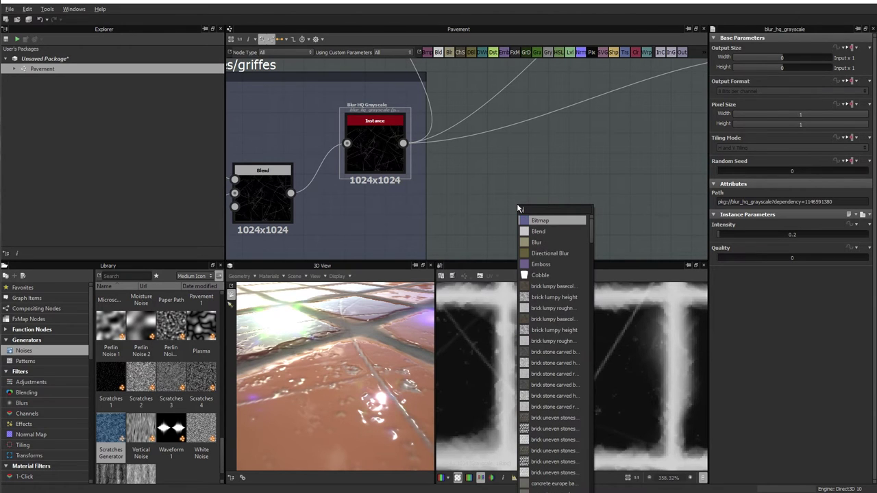
pyautogui.write('blu')
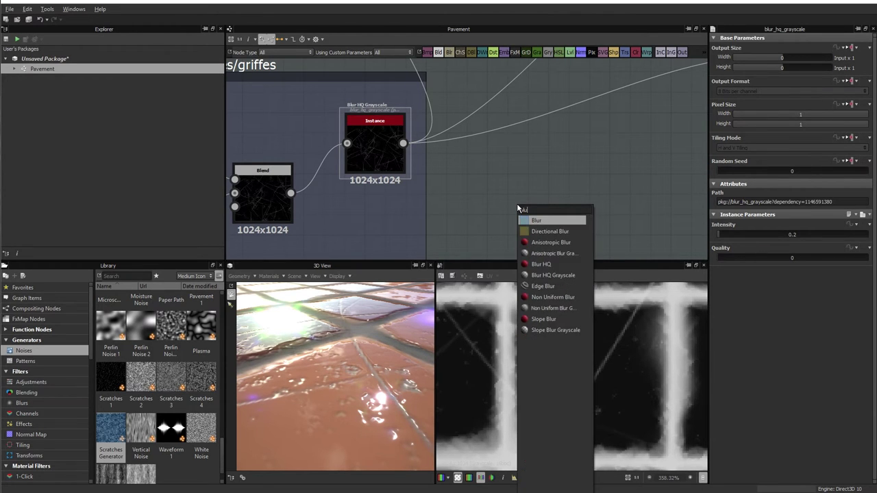
pyautogui.click(552, 274)
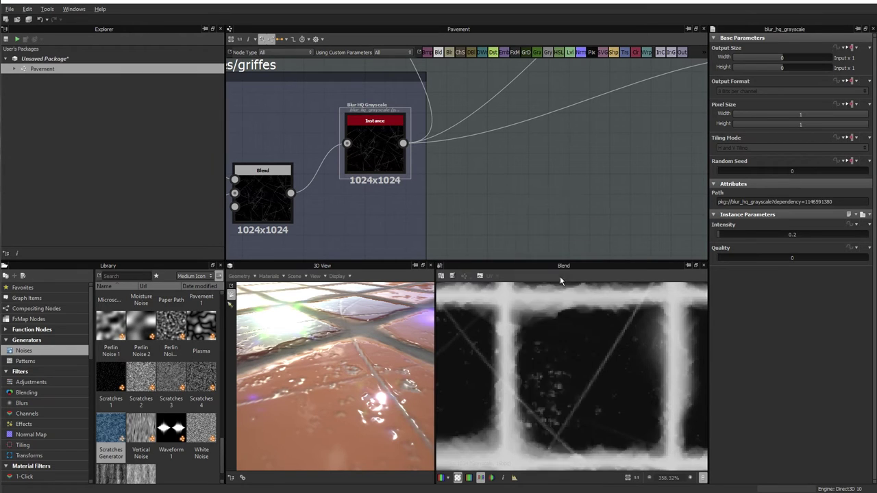
pyautogui.moveTo(515, 225); pyautogui.dragTo(376, 240)
pyautogui.moveTo(290, 192); pyautogui.dragTo(346, 236)
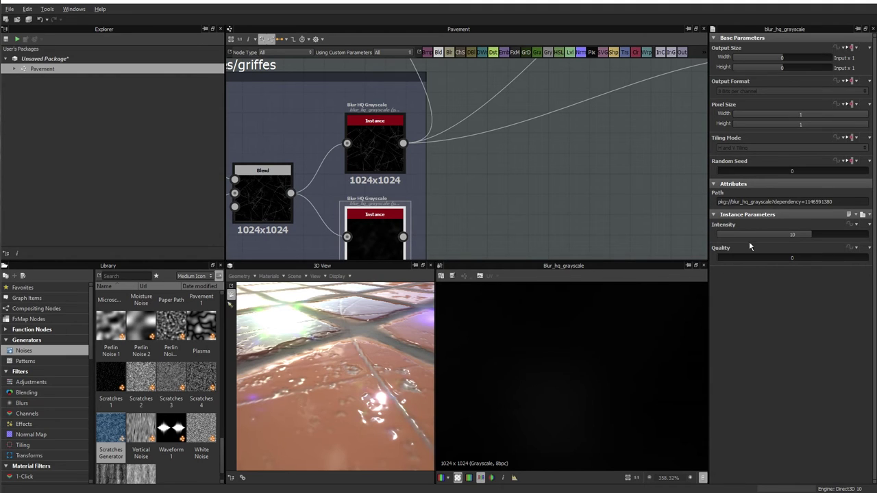
# Set the new blur's Intensity to 0.78 and preview its softer scratches.
pyautogui.moveTo(753, 235); pyautogui.dragTo(726, 236)
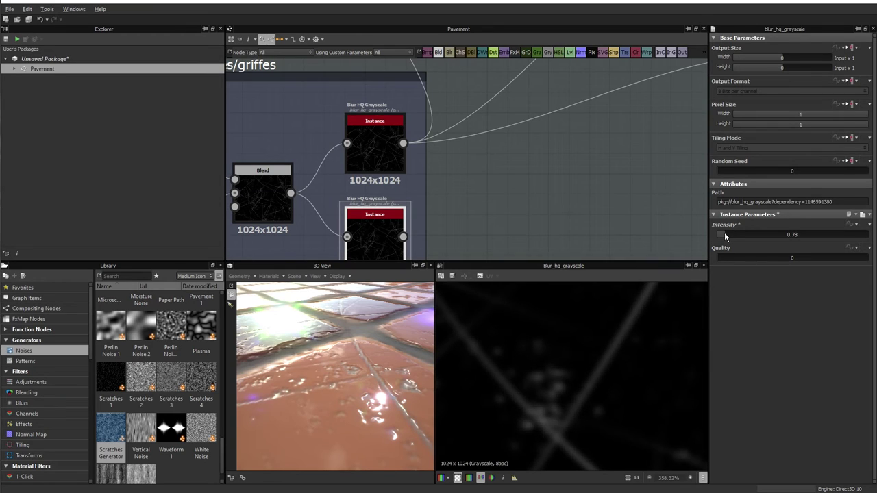
pyautogui.moveTo(724, 237); pyautogui.dragTo(726, 237)
pyautogui.scroll(-2, 577, 411)
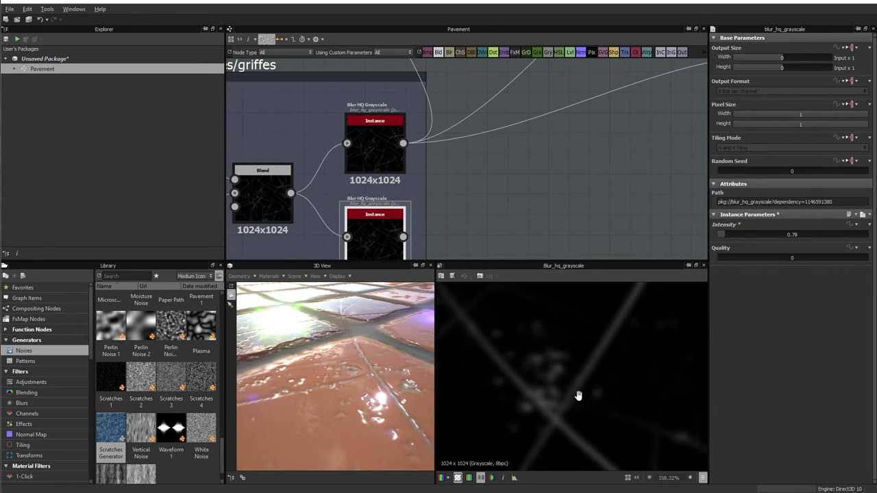
pyautogui.scroll(-1, 505, 372)
pyautogui.scroll(-1, 524, 379)
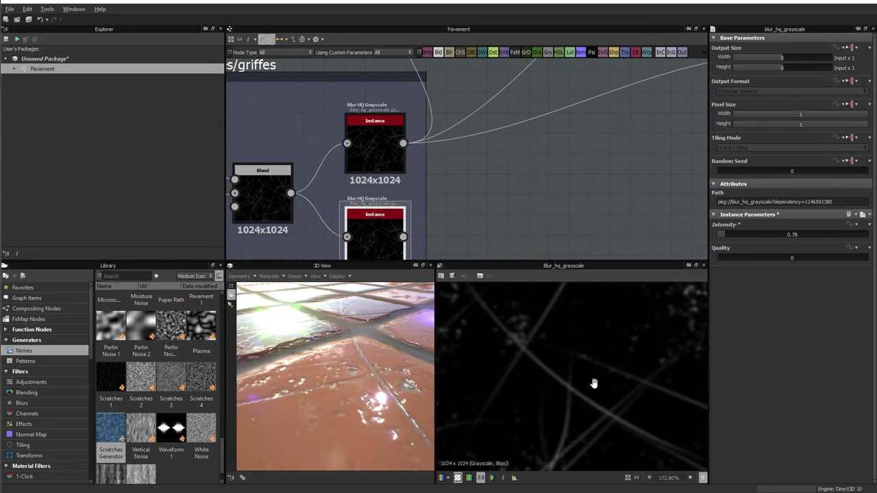
pyautogui.doubleClick(267, 201)
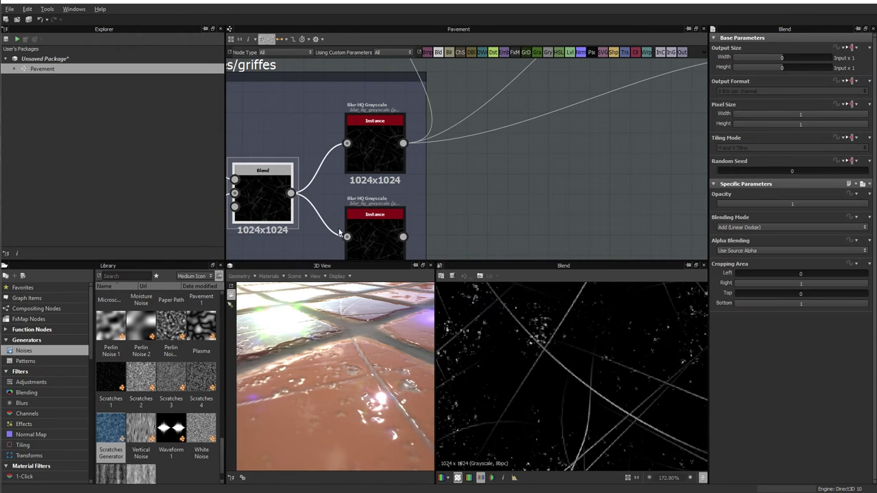
pyautogui.click(372, 236)
pyautogui.doubleClick(372, 236)
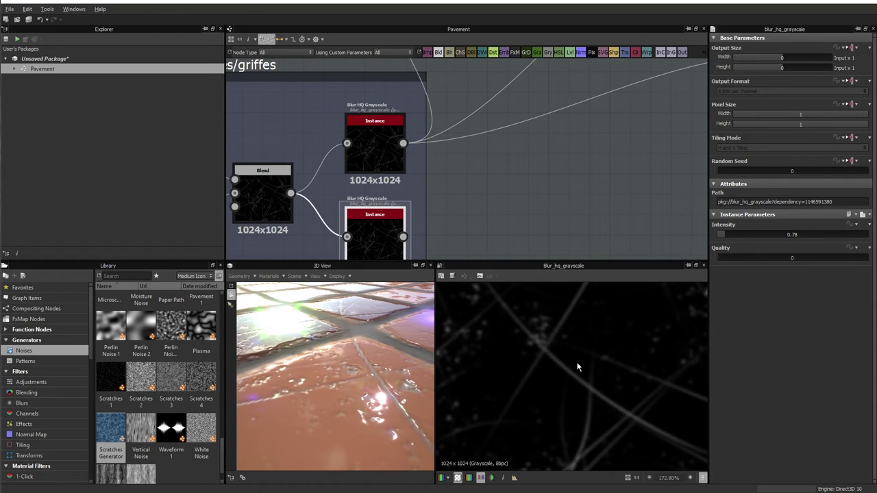
# Wire the lower blur's output into the main tile Blend's third input.
pyautogui.scroll(-2, 532, 219)
pyautogui.moveTo(588, 210); pyautogui.dragTo(549, 213, button='middle')
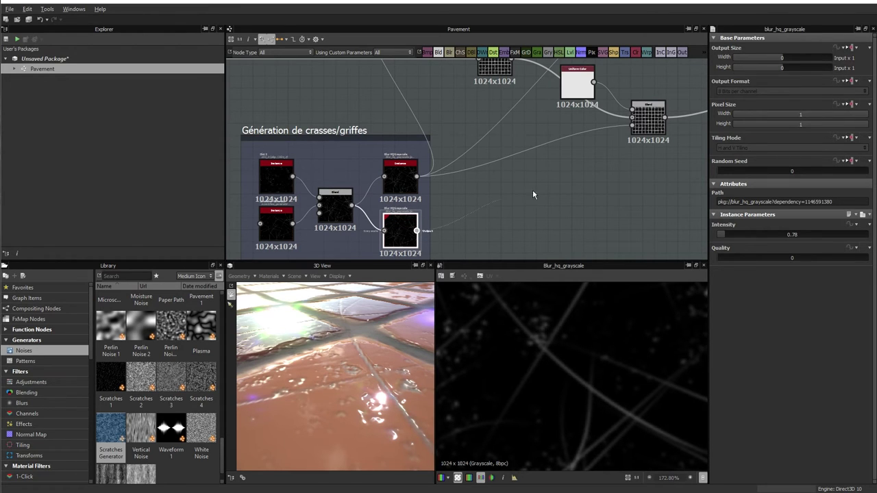
pyautogui.moveTo(533, 195); pyautogui.dragTo(636, 127)
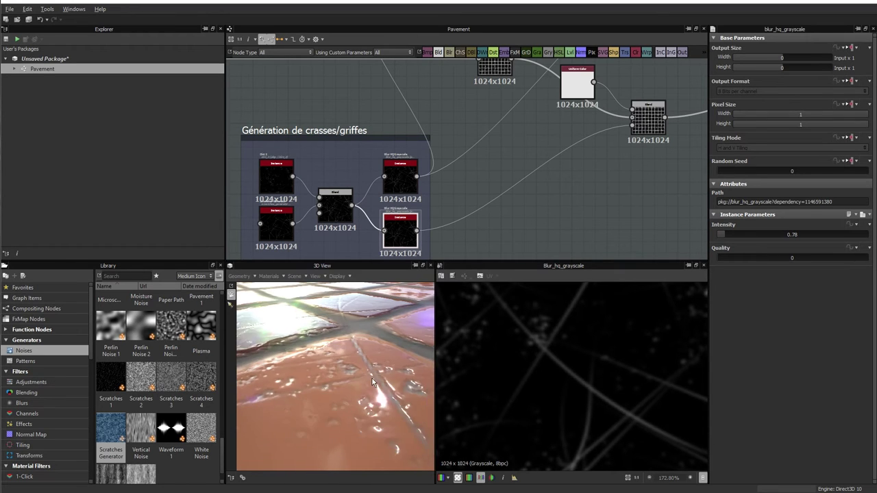
# Raise the main tile Blend's opacity to 1.
pyautogui.click(654, 118)
pyautogui.scroll(2, 642, 123)
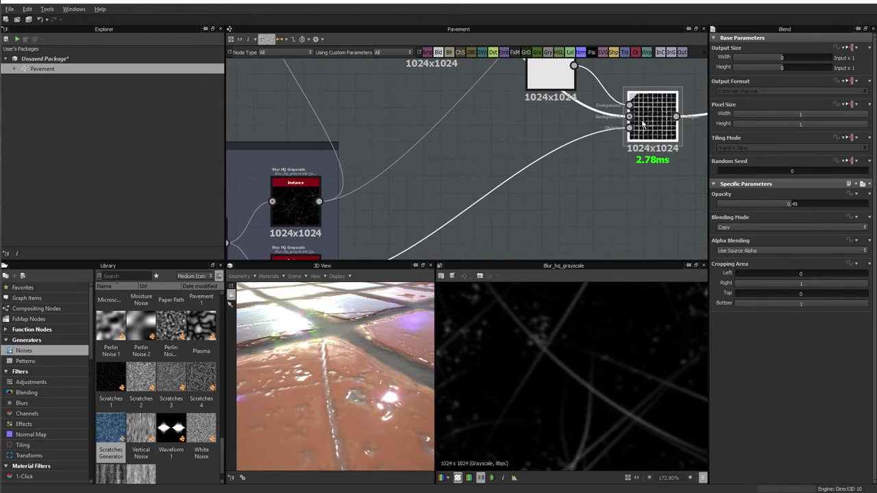
pyautogui.moveTo(643, 123); pyautogui.dragTo(524, 165, button='middle')
pyautogui.moveTo(797, 205); pyautogui.dragTo(850, 205)
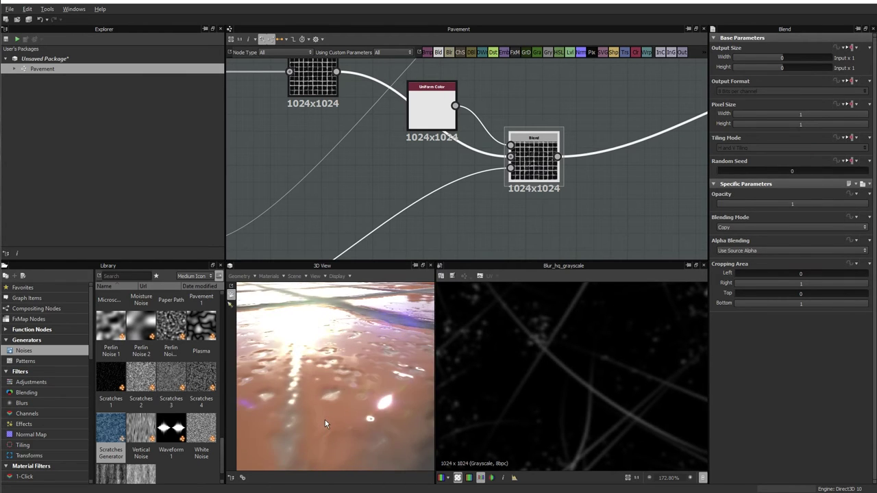
# Orbit and zoom the 3D view to inspect the scratches across the tiles.
pyautogui.scroll(-2, 325, 419)
pyautogui.scroll(-2, 332, 421)
pyautogui.moveTo(332, 421); pyautogui.dragTo(354, 396)
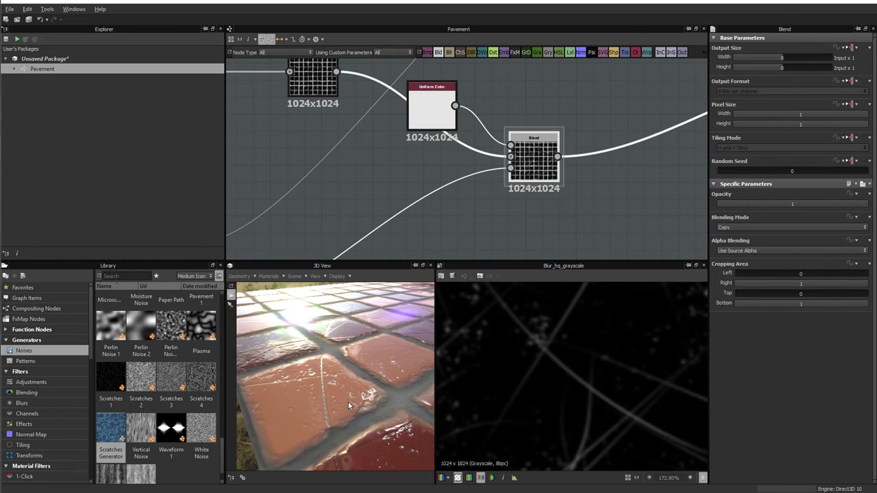
pyautogui.moveTo(459, 240); pyautogui.dragTo(583, 151, button='middle')
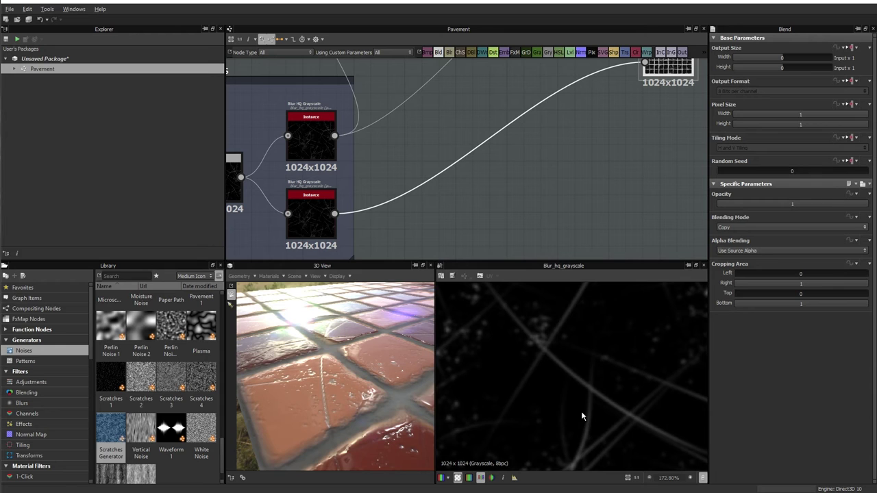
pyautogui.scroll(2, 319, 370)
pyautogui.scroll(2, 321, 369)
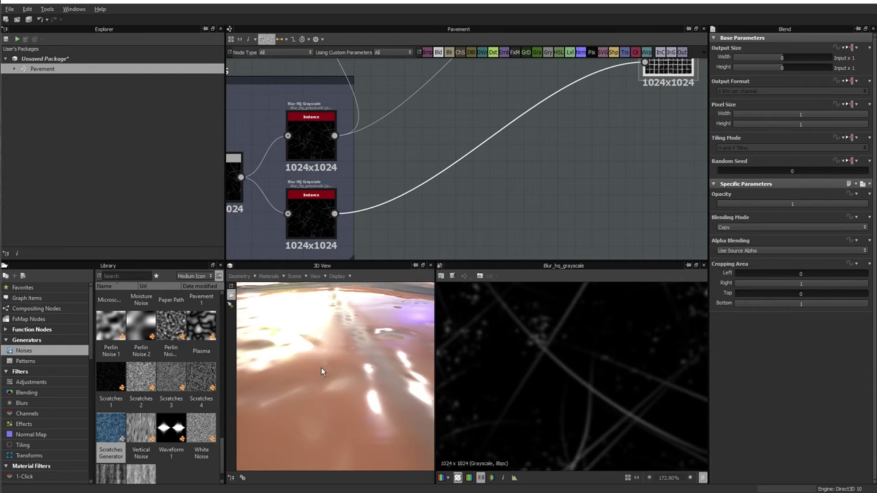
pyautogui.scroll(1, 322, 372)
pyautogui.scroll(-2, 323, 371)
pyautogui.scroll(-2, 322, 373)
pyautogui.moveTo(320, 373); pyautogui.dragTo(344, 398)
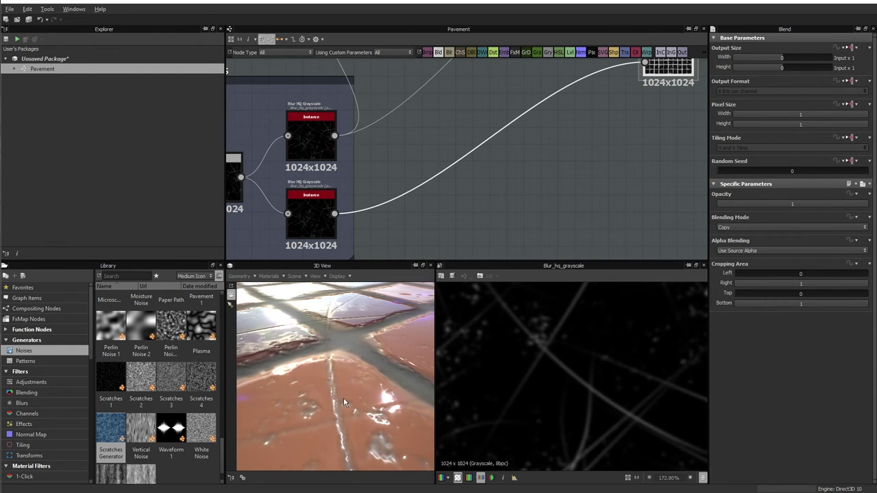
pyautogui.scroll(-2, 496, 203)
pyautogui.scroll(-1, 492, 200)
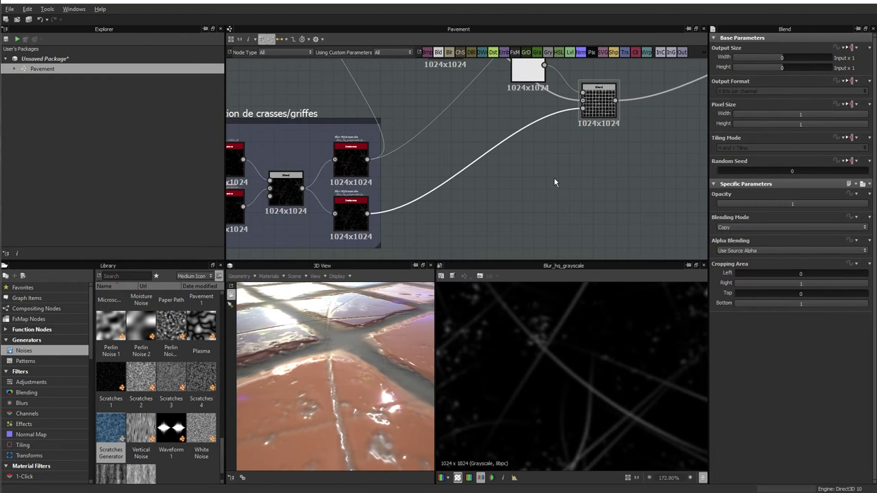
# Insert a Levels node on the link between the blurred scratches and the main Blend.
pyautogui.press('space')
pyautogui.write('lev')
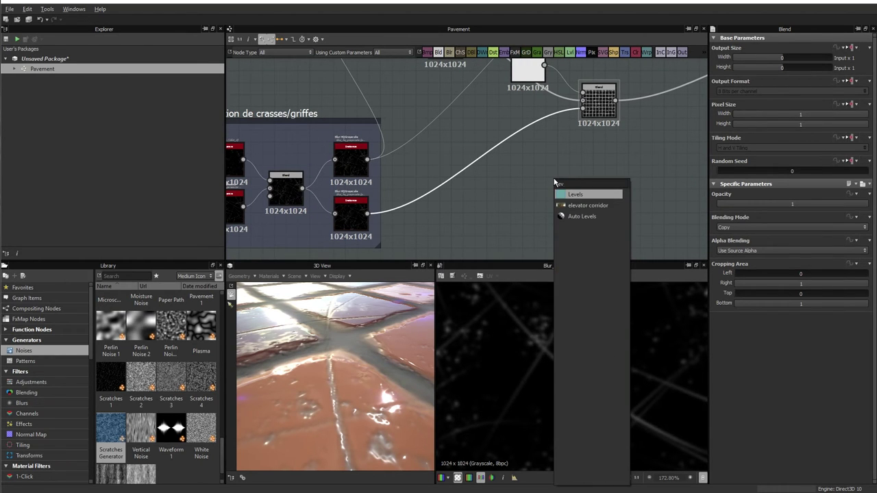
pyautogui.press('Return')
pyautogui.moveTo(477, 170); pyautogui.dragTo(460, 226)
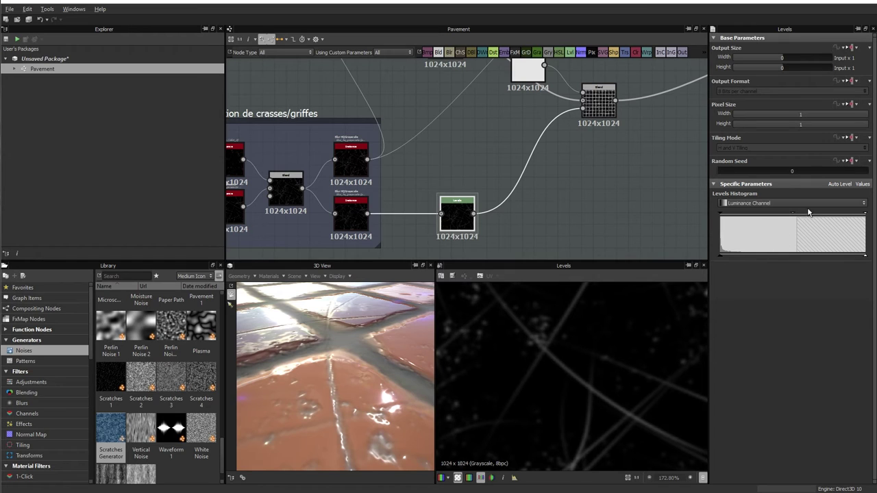
# Tune the Levels histogram to balance the scratch mask's brightness and contrast.
pyautogui.moveTo(795, 215)
pyautogui.mouseDown()
pyautogui.moveTo(773, 216)
pyautogui.moveTo(789, 220)
pyautogui.mouseUp()
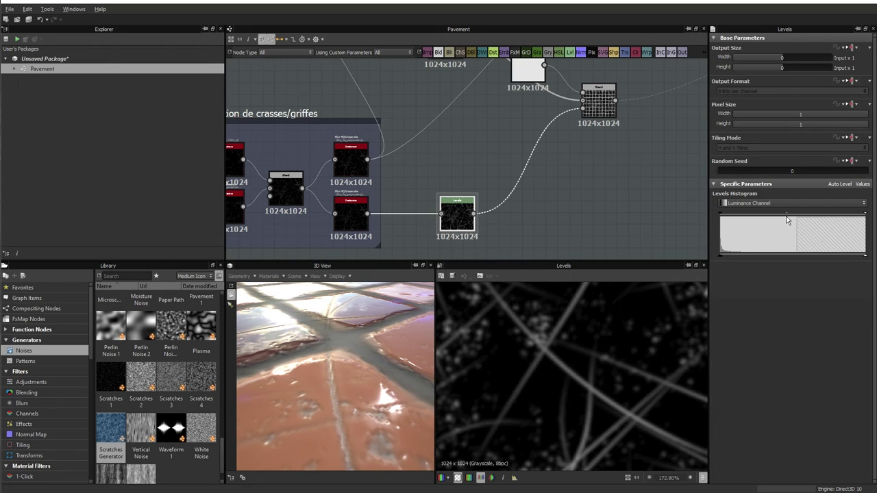
pyautogui.moveTo(785, 219); pyautogui.dragTo(787, 220)
pyautogui.moveTo(345, 402)
pyautogui.mouseDown()
pyautogui.moveTo(335, 396)
pyautogui.moveTo(344, 388)
pyautogui.moveTo(357, 399)
pyautogui.mouseUp()
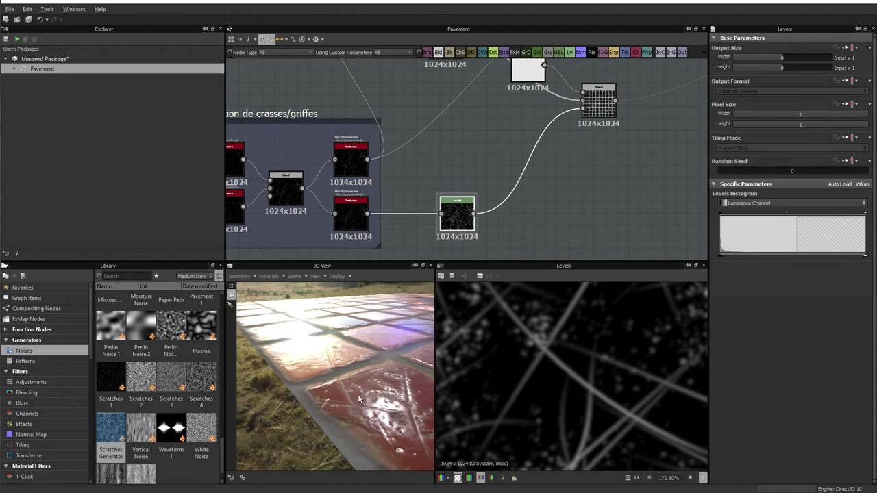
pyautogui.scroll(2, 389, 411)
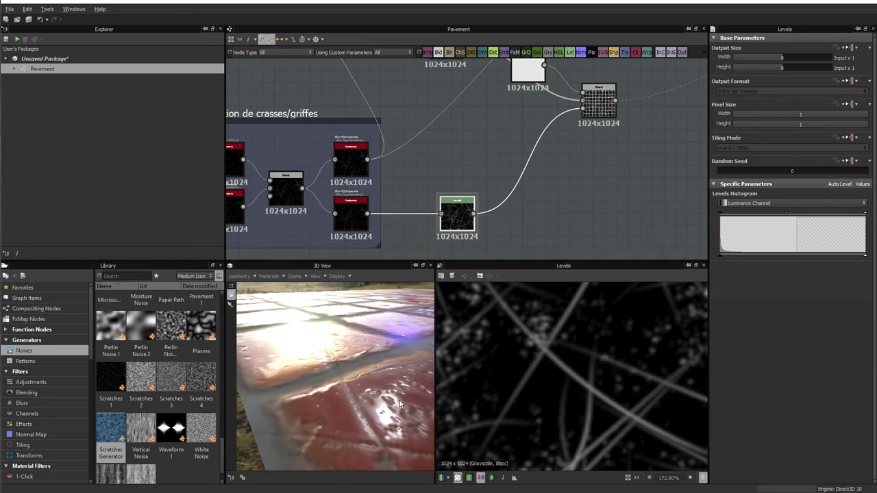
pyautogui.moveTo(391, 401); pyautogui.dragTo(387, 403)
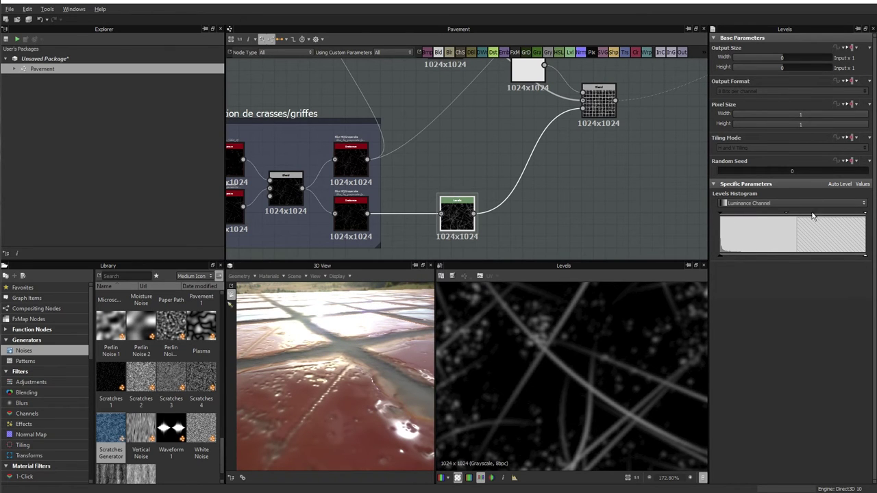
pyautogui.moveTo(786, 217); pyautogui.dragTo(783, 219)
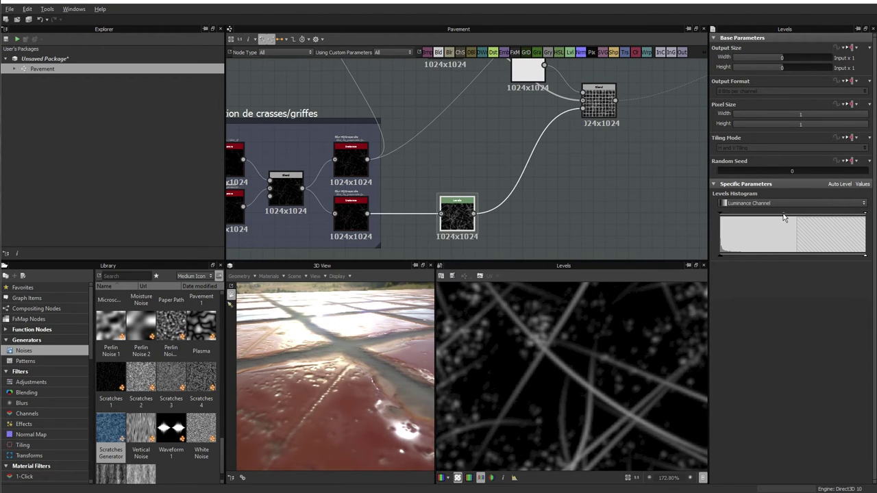
pyautogui.moveTo(784, 218); pyautogui.dragTo(766, 216)
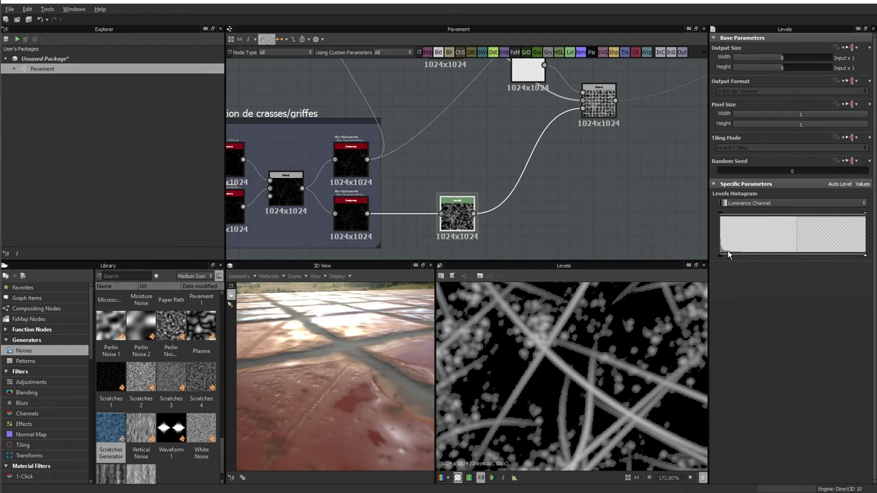
pyautogui.moveTo(761, 216); pyautogui.dragTo(788, 218)
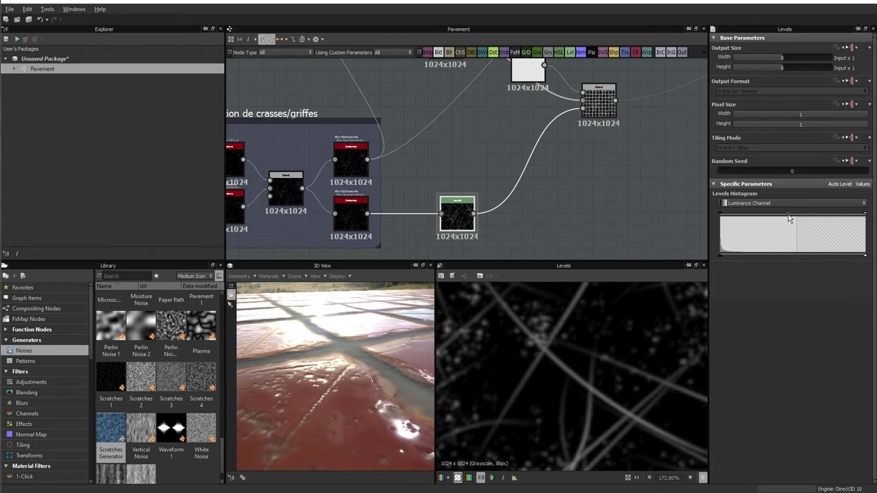
pyautogui.moveTo(555, 186); pyautogui.dragTo(507, 197, button='middle')
# Insert the Levels node before the bottom Blend and reposition the Uniform Color node.
pyautogui.scroll(-3, 573, 206)
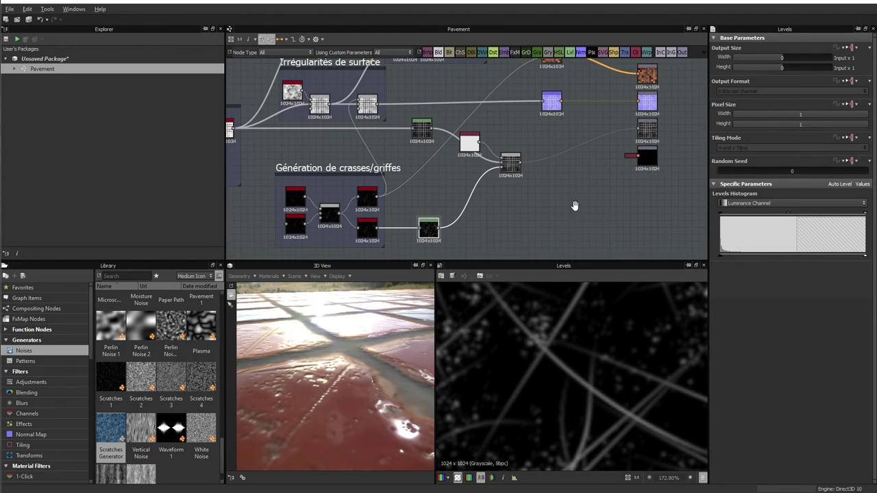
pyautogui.moveTo(573, 206)
pyautogui.mouseDown(button='middle')
pyautogui.moveTo(568, 190)
pyautogui.moveTo(519, 223)
pyautogui.mouseUp(button='middle')
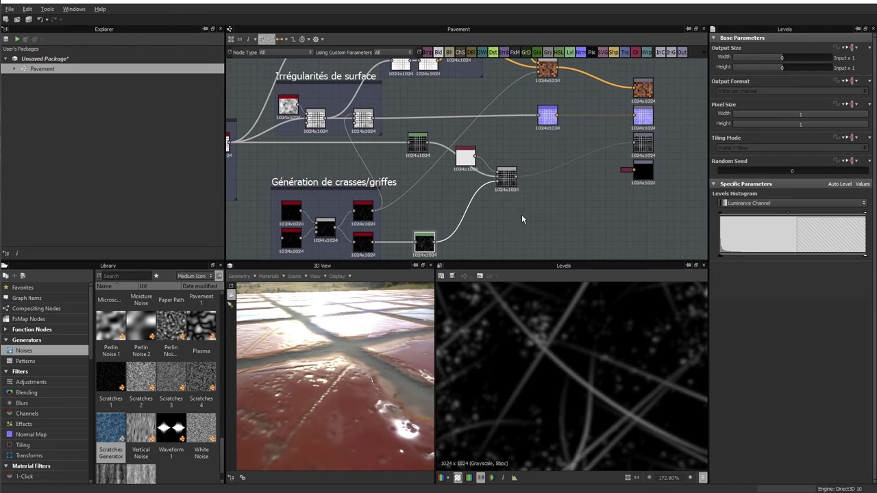
pyautogui.moveTo(505, 177); pyautogui.dragTo(534, 177)
pyautogui.moveTo(472, 158); pyautogui.dragTo(512, 147)
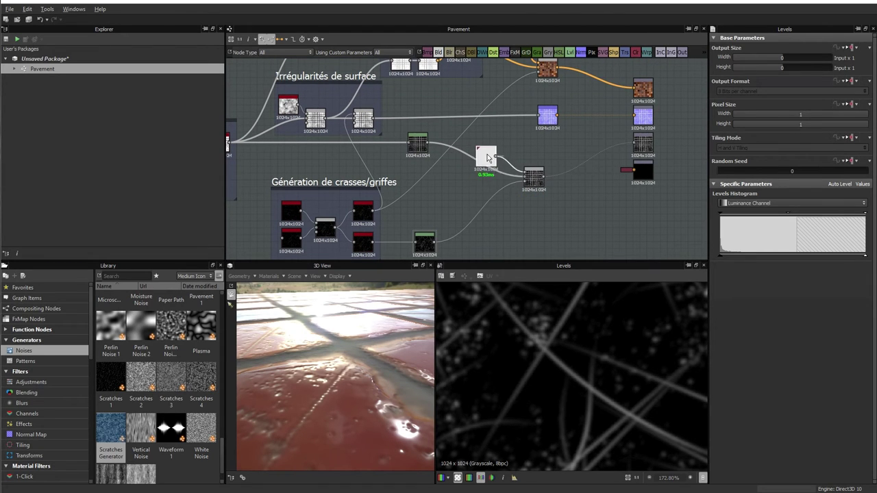
pyautogui.scroll(2, 469, 161)
pyautogui.moveTo(432, 160); pyautogui.dragTo(448, 198, button='middle')
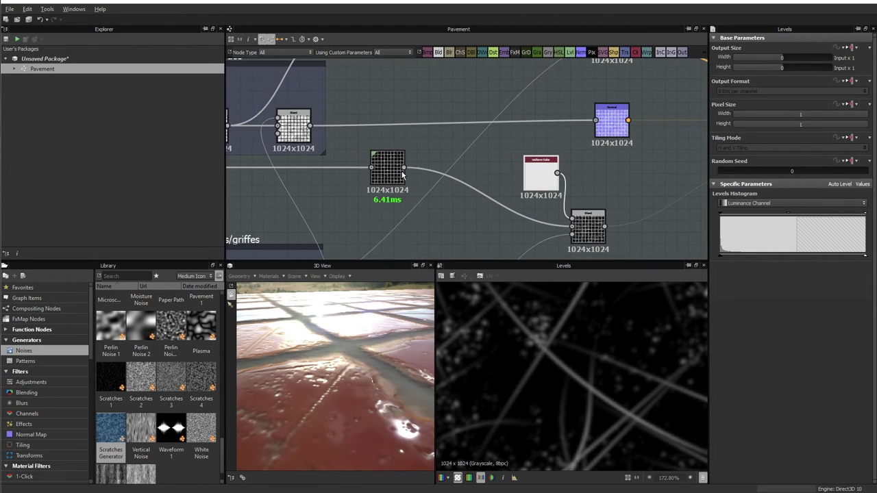
pyautogui.moveTo(387, 175); pyautogui.dragTo(509, 231)
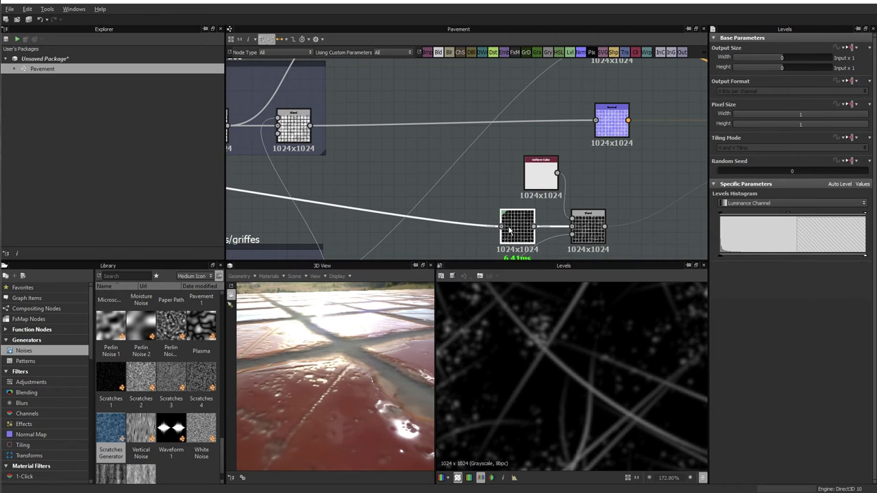
# Move the dark Levels node to the right beside the other roughness nodes.
pyautogui.scroll(-1, 512, 230)
pyautogui.scroll(-1, 520, 236)
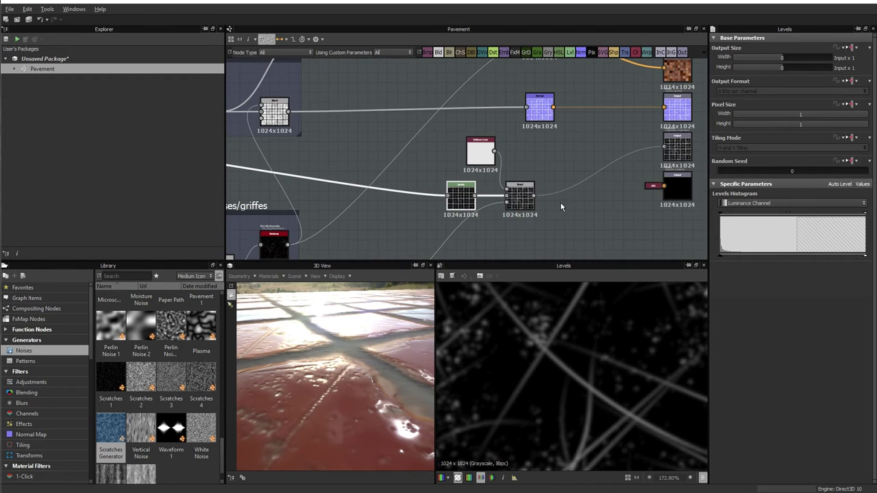
pyautogui.scroll(-1, 541, 256)
pyautogui.moveTo(541, 256); pyautogui.dragTo(548, 198, button='middle')
pyautogui.moveTo(410, 226)
pyautogui.mouseDown()
pyautogui.moveTo(478, 228)
pyautogui.moveTo(493, 188)
pyautogui.mouseUp()
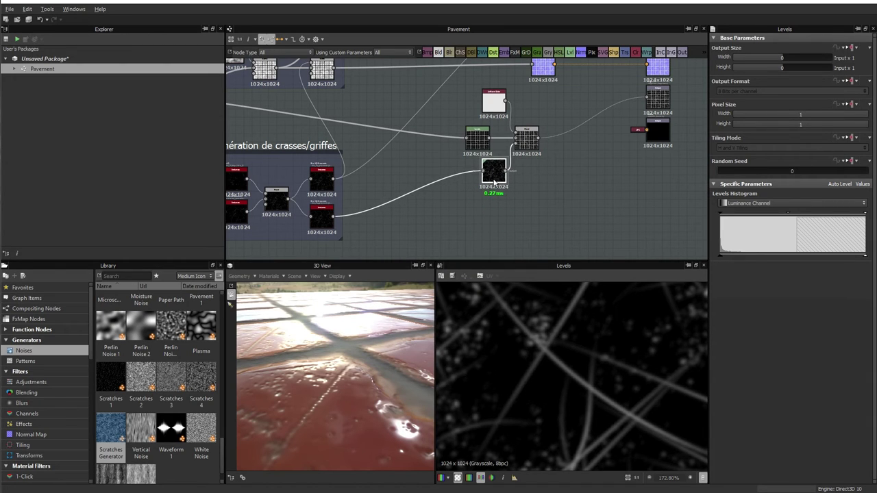
pyautogui.moveTo(554, 172); pyautogui.dragTo(546, 205, button='middle')
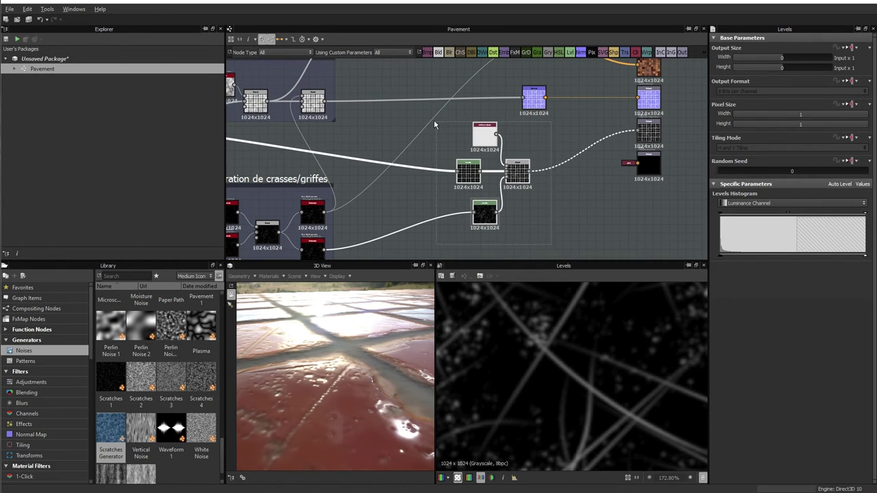
# Wrap the selected nodes in a frame titled 'Réglage de roughness'.
pyautogui.rightClick(485, 137)
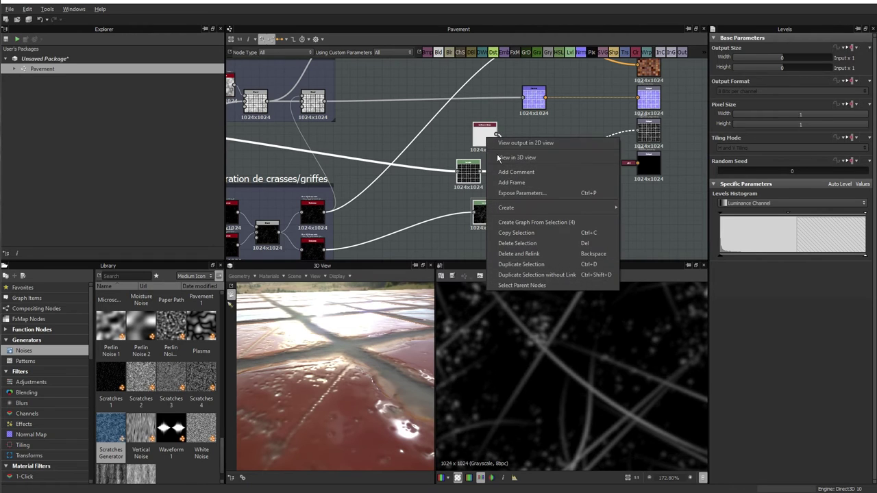
pyautogui.click(513, 183)
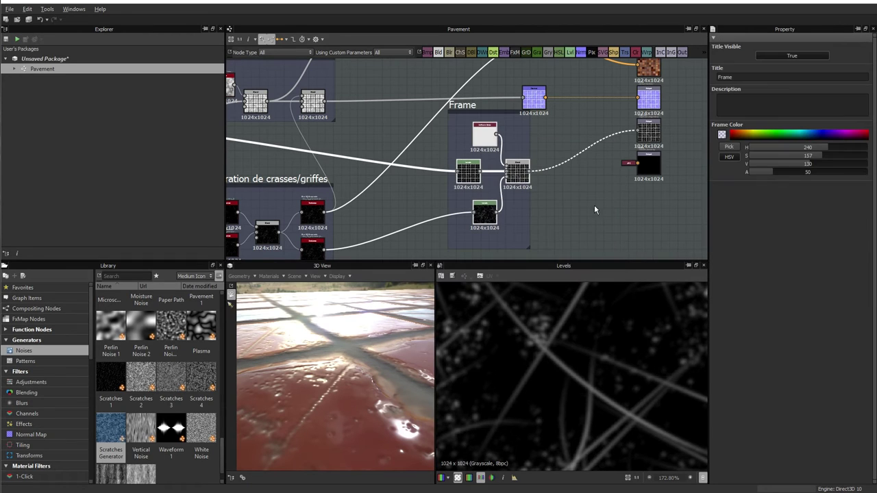
pyautogui.doubleClick(758, 76)
pyautogui.write('Réglage de roughness')
pyautogui.press('Return')
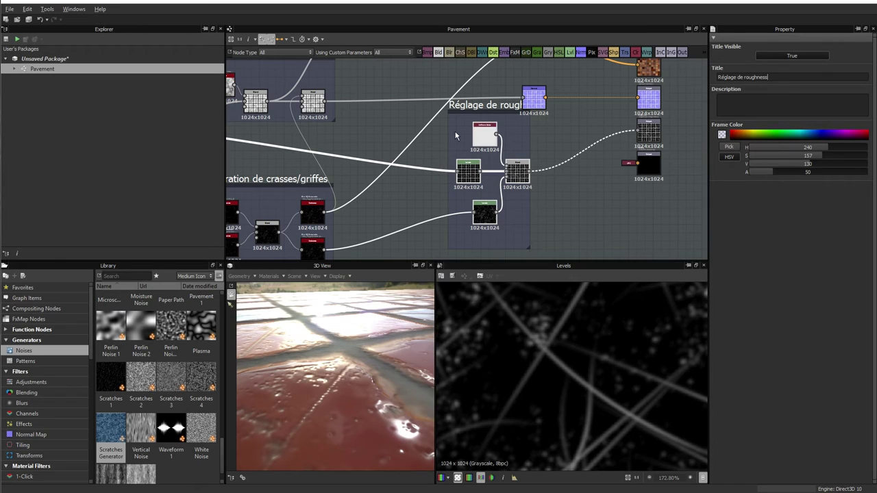
# Reposition and slightly widen the Réglage de roughness frame.
pyautogui.moveTo(459, 113); pyautogui.dragTo(442, 139)
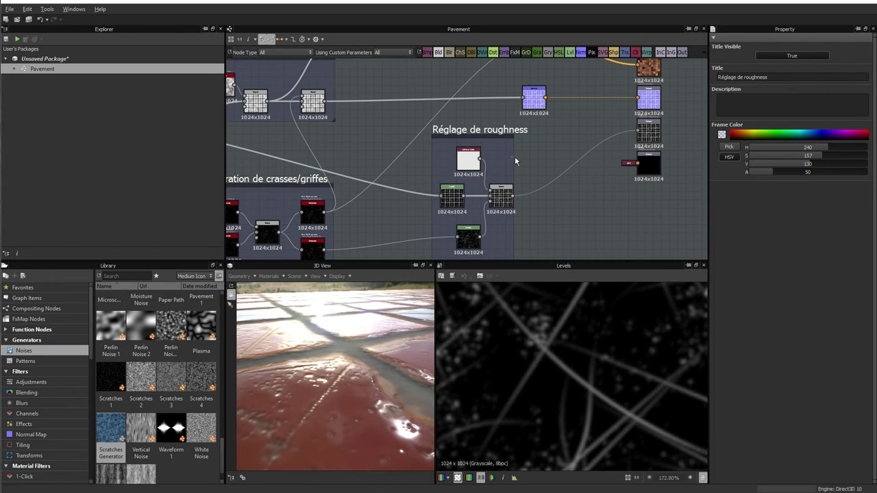
pyautogui.scroll(-2, 531, 229)
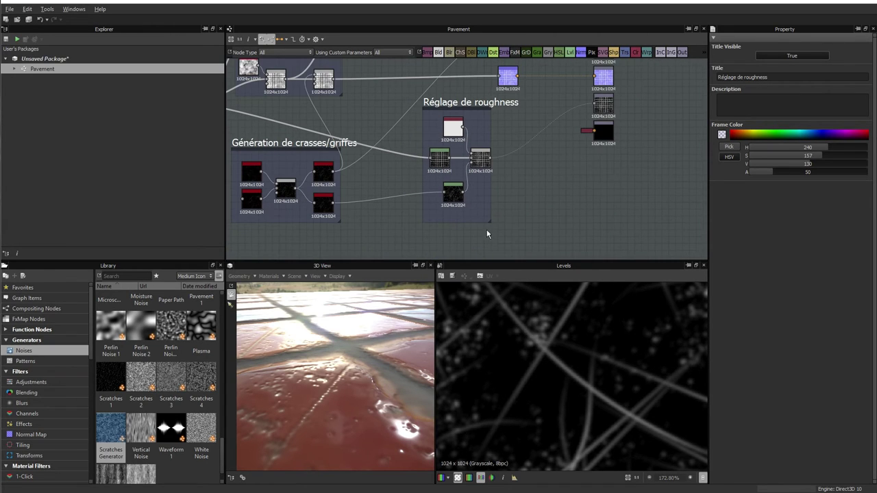
pyautogui.moveTo(490, 221); pyautogui.dragTo(499, 221)
pyautogui.moveTo(583, 203); pyautogui.dragTo(581, 265, button='middle')
pyautogui.moveTo(347, 409)
pyautogui.mouseDown()
pyautogui.moveTo(355, 423)
pyautogui.moveTo(319, 398)
pyautogui.moveTo(332, 415)
pyautogui.mouseUp()
pyautogui.moveTo(359, 370)
pyautogui.mouseDown()
pyautogui.moveTo(355, 363)
pyautogui.moveTo(387, 372)
pyautogui.moveTo(306, 370)
pyautogui.moveTo(338, 367)
pyautogui.moveTo(323, 369)
pyautogui.moveTo(342, 382)
pyautogui.moveTo(354, 365)
pyautogui.moveTo(389, 378)
pyautogui.mouseUp()
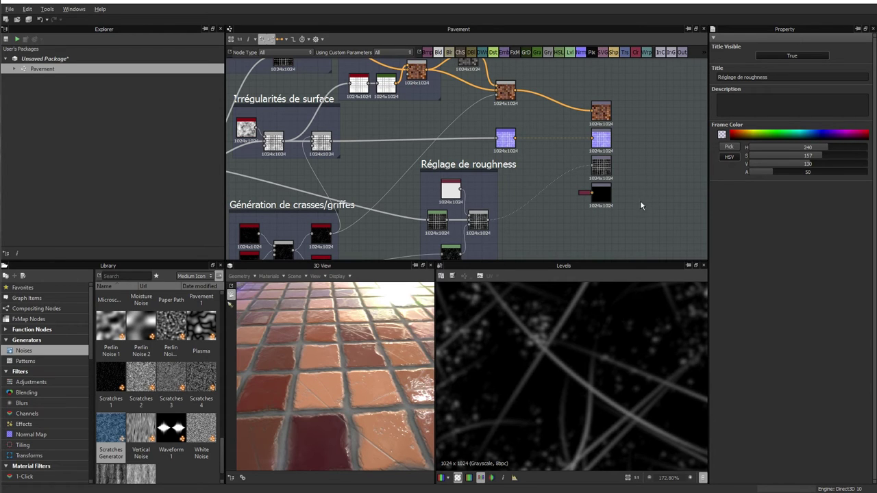
# Move the four output nodes further right.
pyautogui.moveTo(640, 200); pyautogui.dragTo(574, 216, button='middle')
pyautogui.moveTo(537, 132)
pyautogui.mouseDown()
pyautogui.moveTo(504, 102)
pyautogui.moveTo(593, 113)
pyautogui.mouseUp()
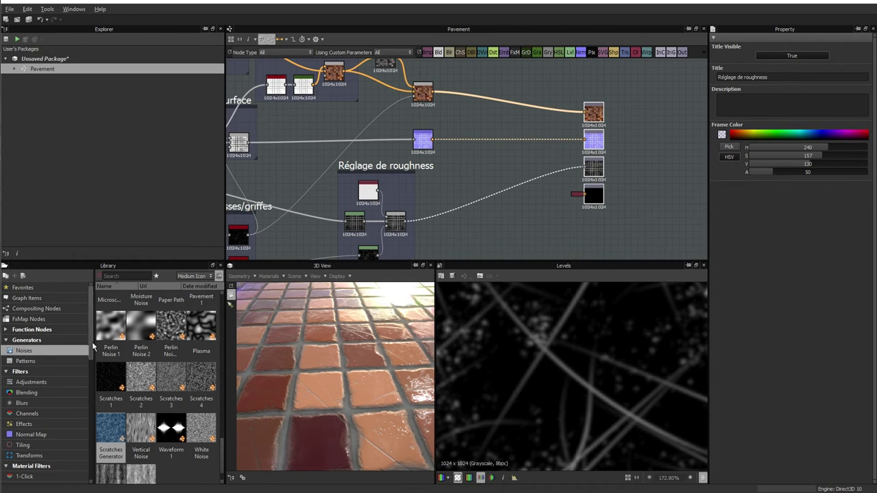
pyautogui.moveTo(92, 341)
pyautogui.mouseDown()
pyautogui.moveTo(83, 435)
pyautogui.moveTo(89, 405)
pyautogui.mouseUp()
# Add a Dirt node from the library's Mask Generators to the graph.
pyautogui.click(42, 362)
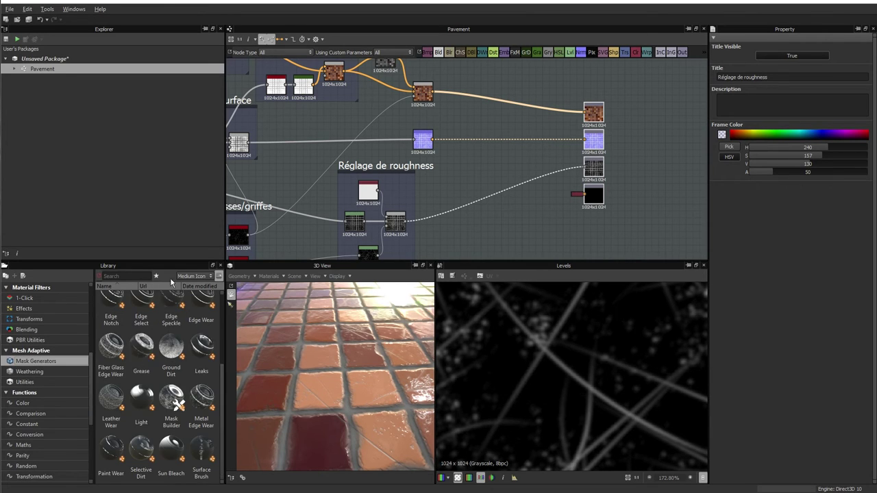
pyautogui.scroll(1, 158, 356)
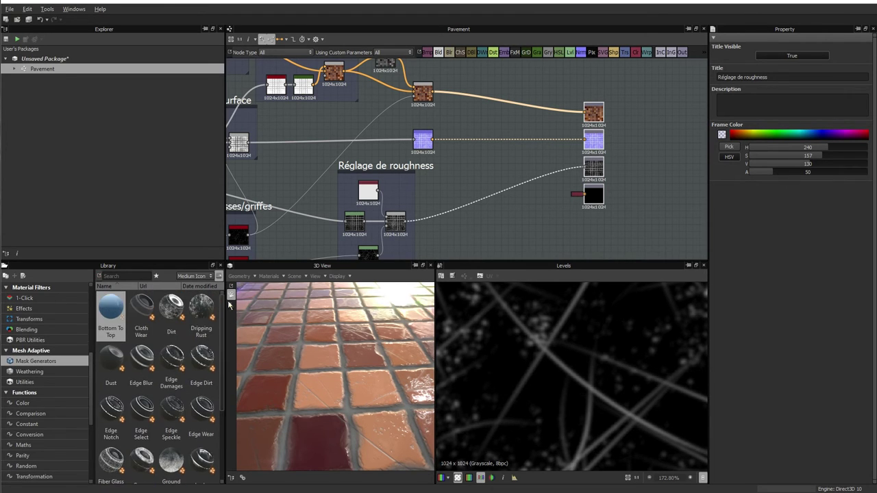
pyautogui.moveTo(171, 307)
pyautogui.mouseDown()
pyautogui.moveTo(373, 291)
pyautogui.moveTo(534, 226)
pyautogui.mouseUp()
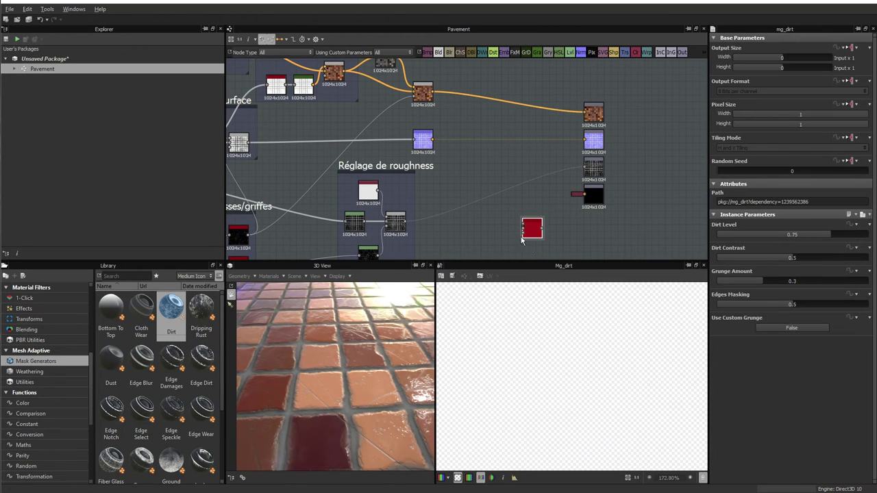
pyautogui.moveTo(616, 252)
pyautogui.mouseDown(button='middle')
pyautogui.moveTo(586, 226)
pyautogui.moveTo(599, 220)
pyautogui.mouseUp(button='middle')
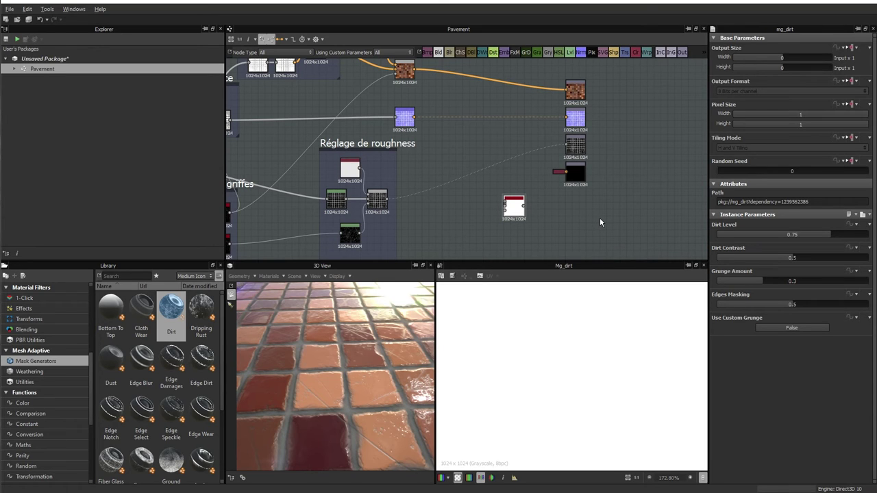
pyautogui.scroll(2, 579, 217)
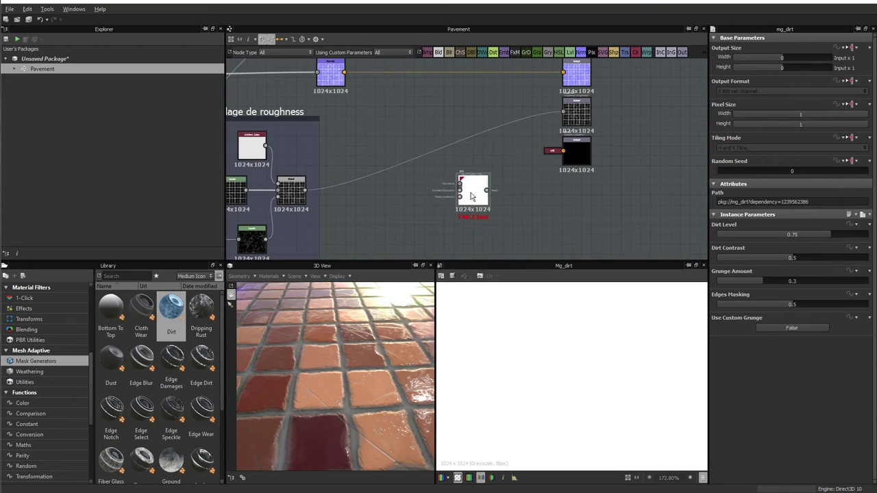
pyautogui.scroll(1, 471, 197)
pyautogui.moveTo(452, 192)
pyautogui.mouseDown(button='middle')
pyautogui.moveTo(570, 197)
pyautogui.moveTo(532, 204)
pyautogui.mouseUp(button='middle')
pyautogui.scroll(-3, 536, 199)
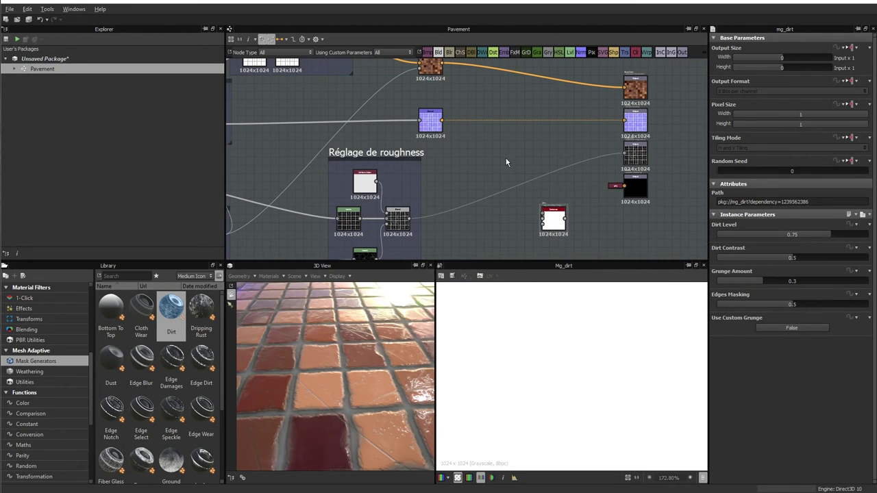
# Add a Curvature node fed by the Normal output, with intensity about 1.
pyautogui.press('space')
pyautogui.write('curv')
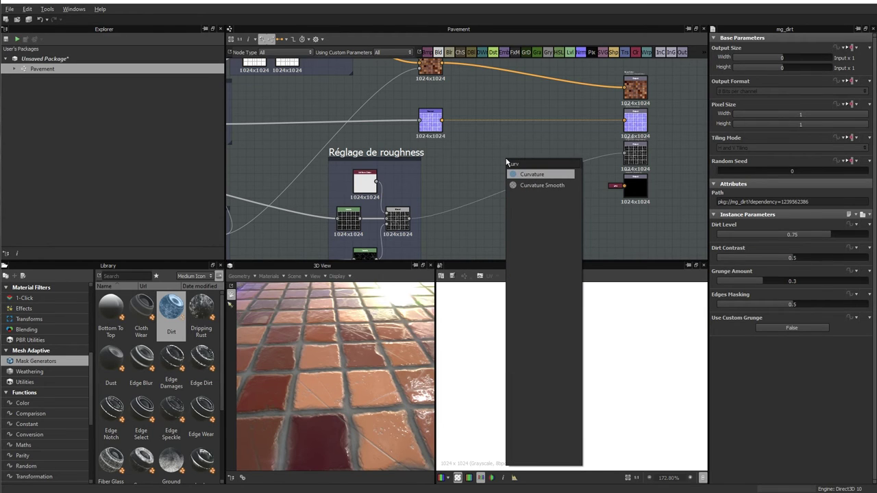
pyautogui.press('Return')
pyautogui.scroll(2, 505, 162)
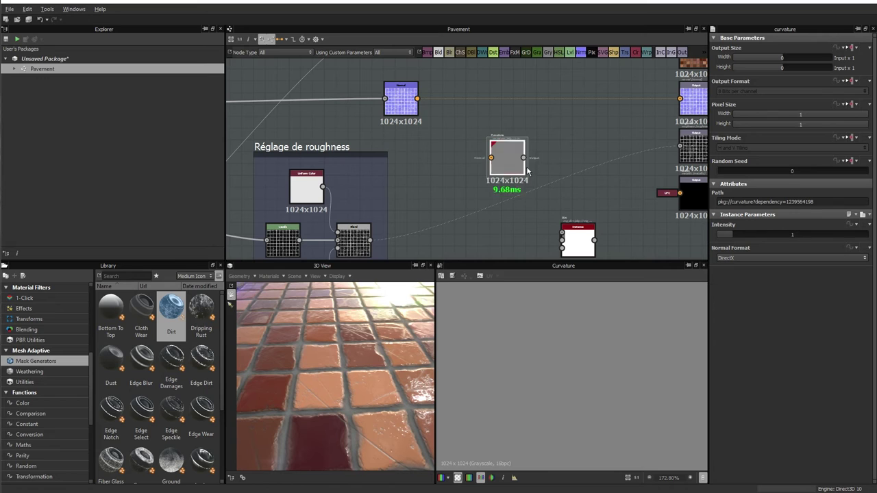
pyautogui.scroll(2, 432, 141)
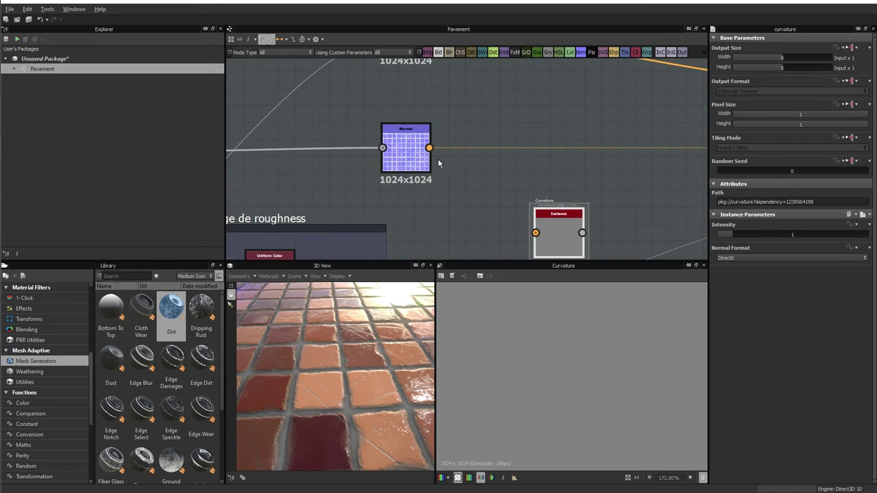
pyautogui.moveTo(429, 147); pyautogui.dragTo(535, 232)
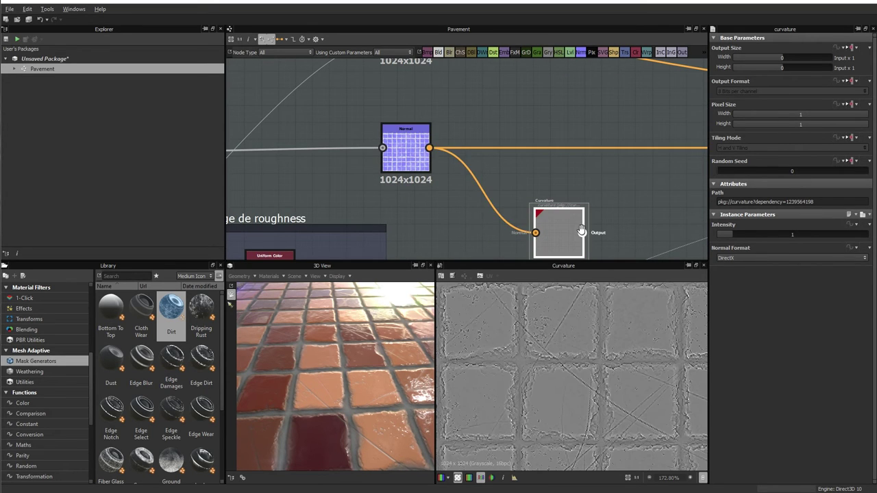
pyautogui.moveTo(581, 230); pyautogui.dragTo(500, 184, button='middle')
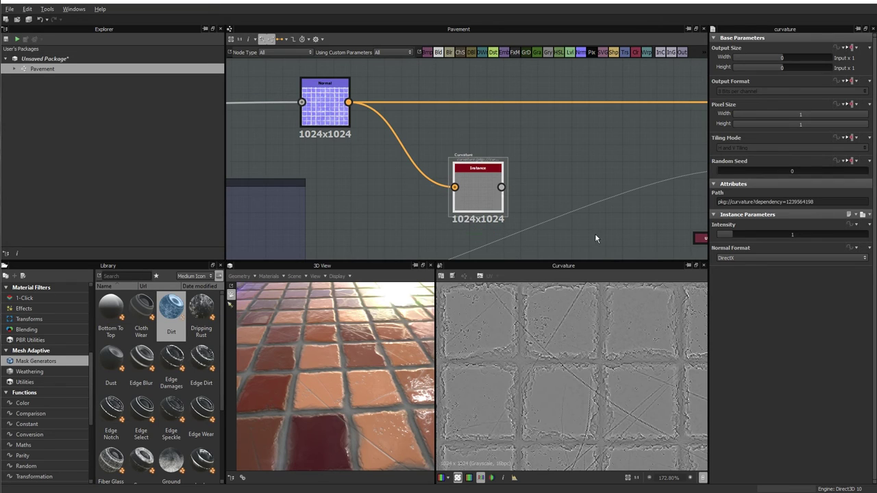
pyautogui.moveTo(723, 236)
pyautogui.mouseDown()
pyautogui.moveTo(750, 235)
pyautogui.moveTo(734, 233)
pyautogui.mouseUp()
# Connect the Curvature map into the Dirt node and select it.
pyautogui.moveTo(548, 414); pyautogui.dragTo(486, 307, button='middle')
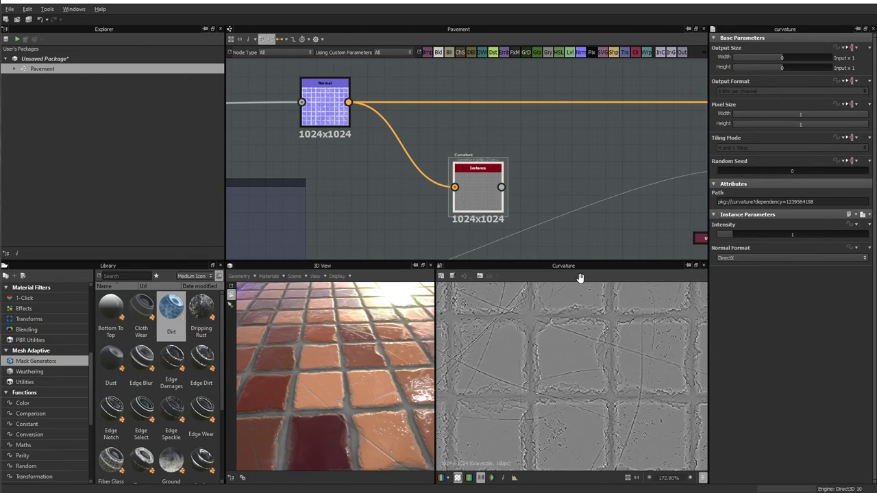
pyautogui.scroll(-2, 560, 215)
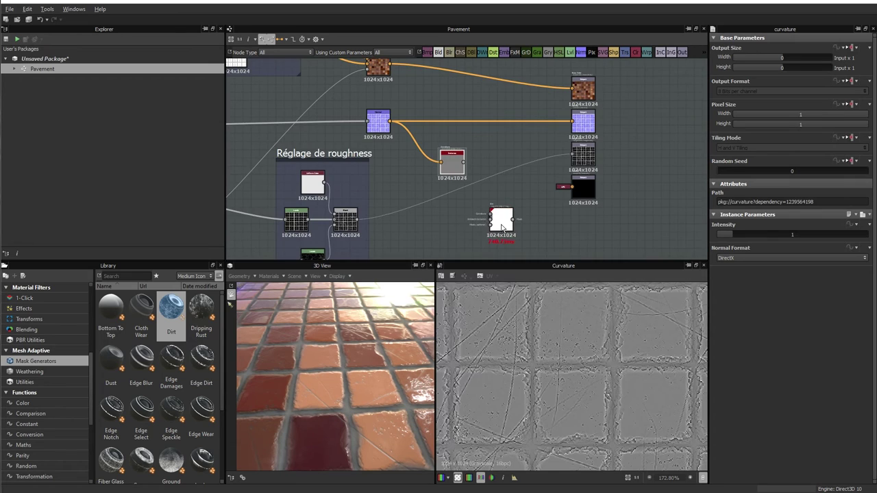
pyautogui.scroll(2, 508, 213)
pyautogui.moveTo(508, 213); pyautogui.dragTo(508, 192)
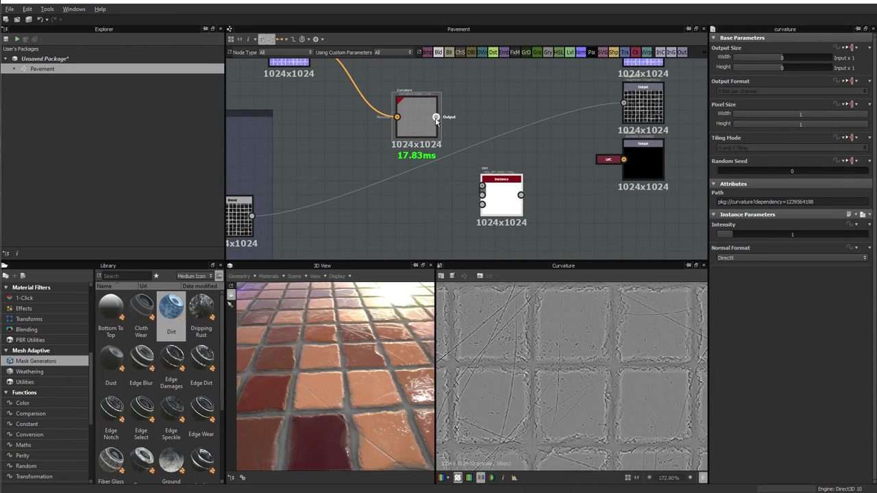
pyautogui.moveTo(436, 121); pyautogui.dragTo(482, 186)
pyautogui.click(502, 199)
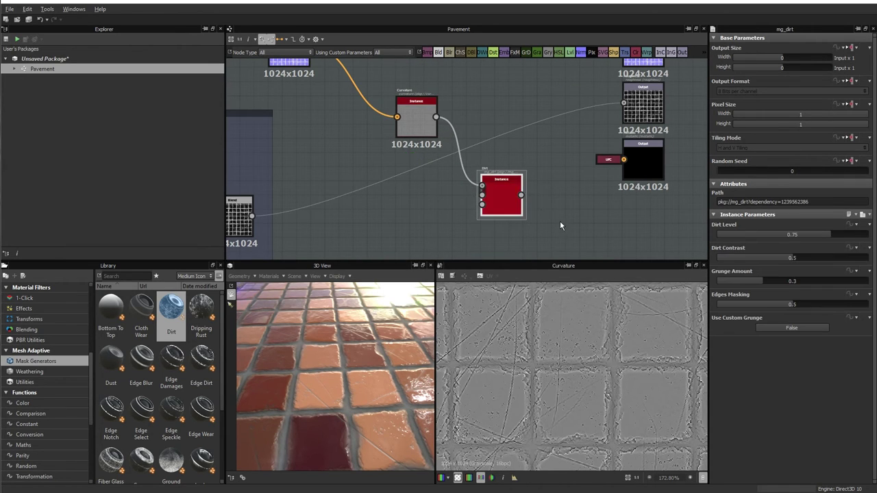
pyautogui.scroll(-1, 560, 221)
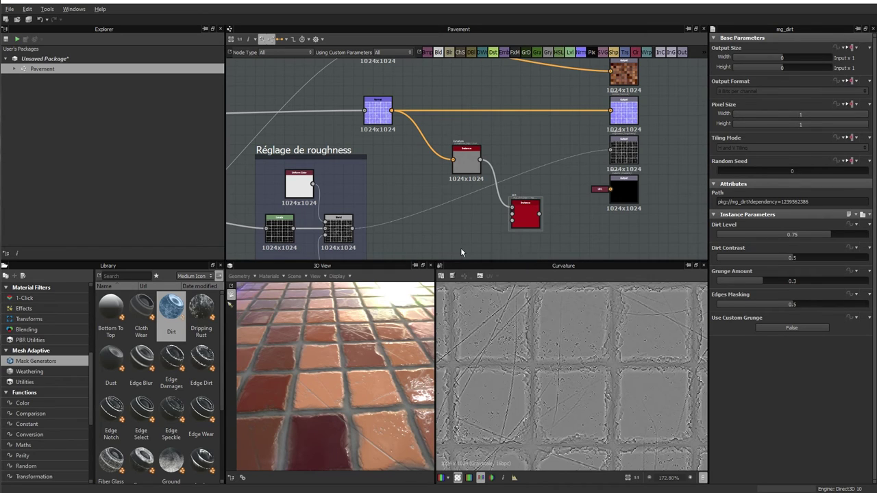
# Insert an Ambient Occlusion node via the 'ambi' node search.
pyautogui.press('space')
pyautogui.write('ambi')
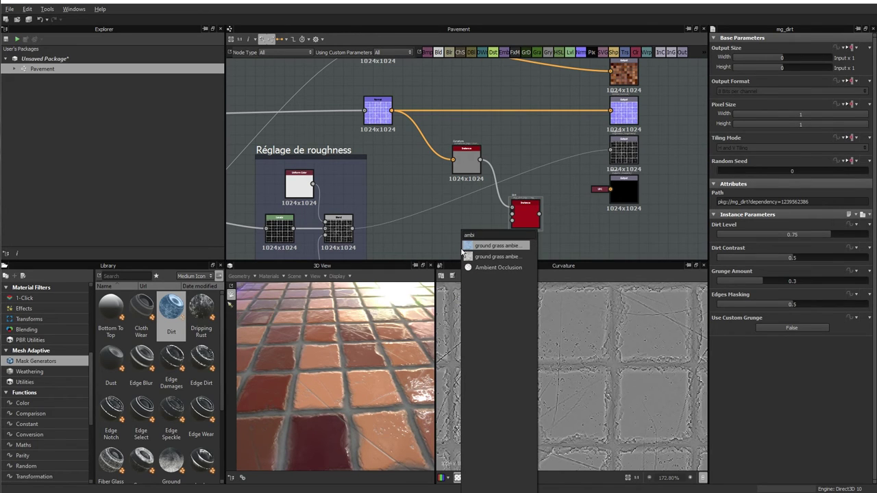
pyautogui.press('Down')
pyautogui.press('Down')
pyautogui.press('Return')
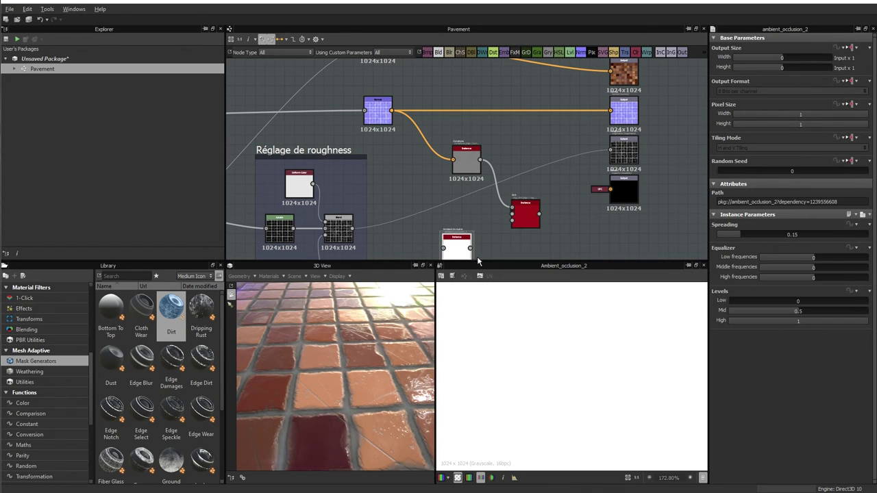
pyautogui.moveTo(489, 221); pyautogui.dragTo(494, 189, button='middle')
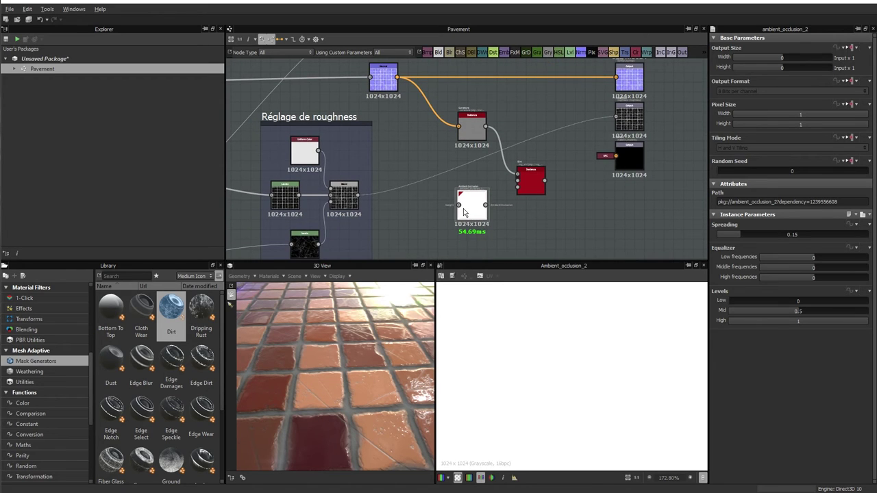
pyautogui.scroll(5, 463, 213)
pyautogui.scroll(-5, 479, 204)
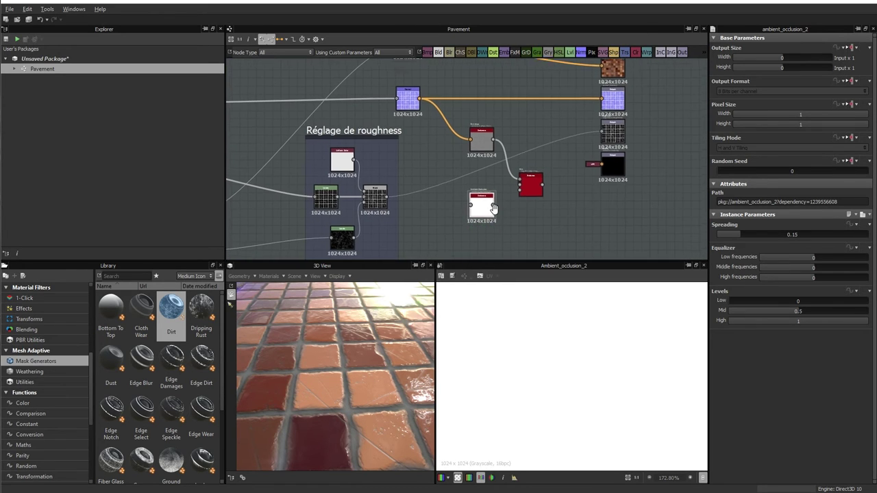
# Feed an upstream node's output into the Ambient Occlusion input.
pyautogui.moveTo(492, 208); pyautogui.dragTo(518, 214, button='middle')
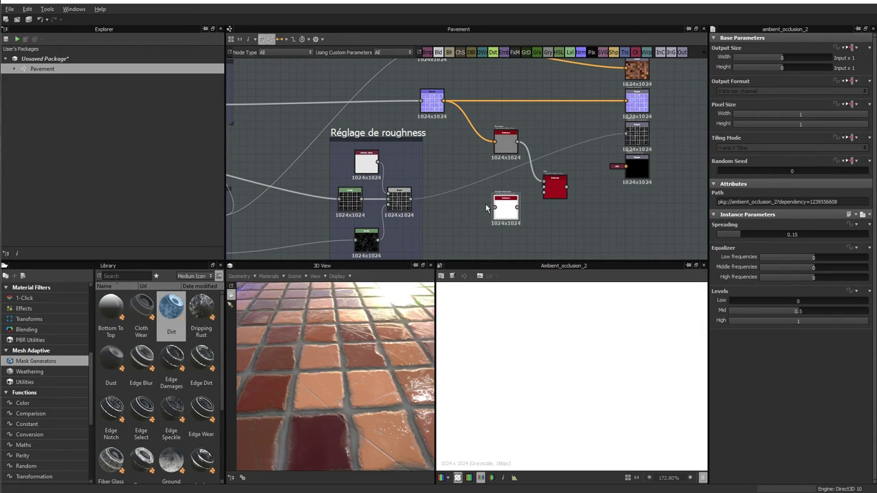
pyautogui.moveTo(485, 203); pyautogui.dragTo(569, 211, button='middle')
pyautogui.moveTo(484, 124); pyautogui.dragTo(490, 146, button='middle')
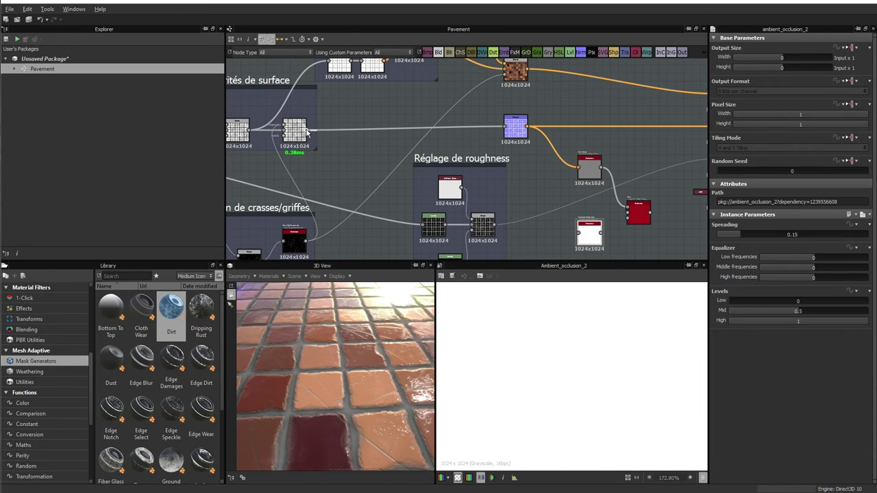
pyautogui.moveTo(307, 133)
pyautogui.mouseDown()
pyautogui.moveTo(363, 142)
pyautogui.moveTo(579, 237)
pyautogui.mouseUp()
pyautogui.scroll(5, 593, 238)
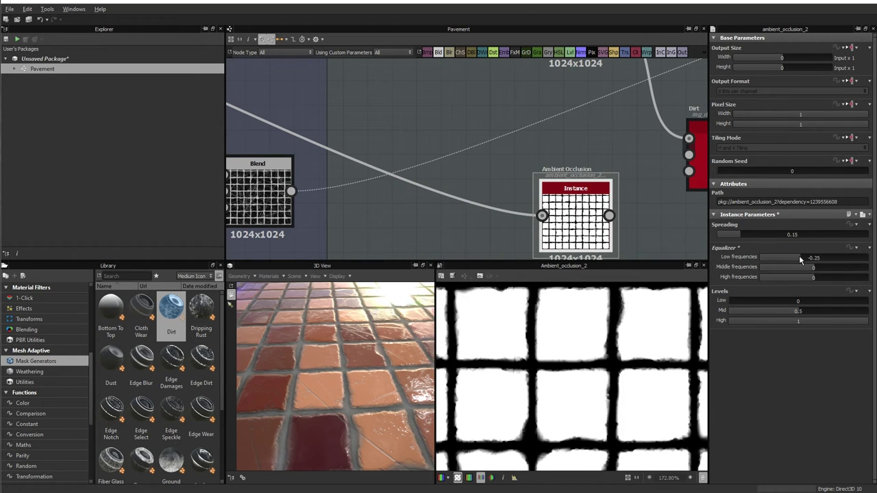
# Lower the Ambient Occlusion equalizer frequencies, bringing high frequencies to 0.09.
pyautogui.moveTo(799, 257)
pyautogui.mouseDown()
pyautogui.moveTo(775, 256)
pyautogui.moveTo(823, 277)
pyautogui.moveTo(756, 259)
pyautogui.mouseUp()
pyautogui.scroll(-1, 586, 357)
pyautogui.scroll(-1, 599, 387)
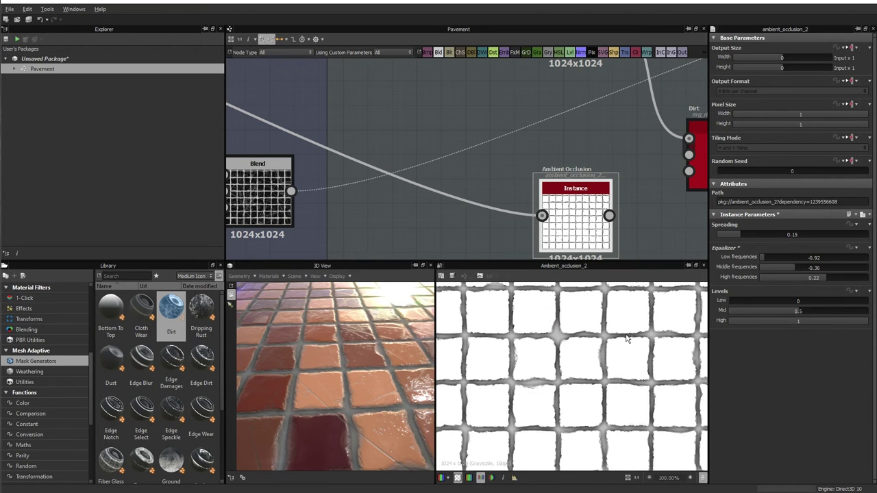
pyautogui.scroll(-1, 610, 358)
pyautogui.moveTo(610, 358); pyautogui.dragTo(670, 318, button='middle')
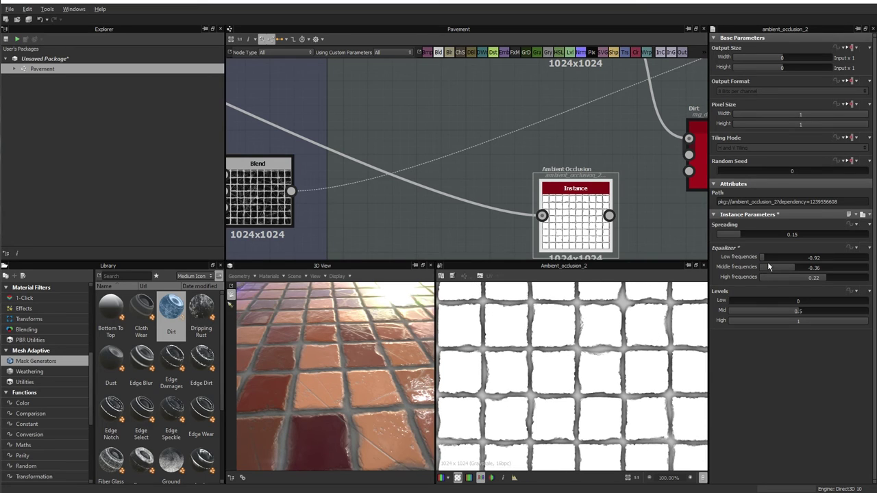
pyautogui.moveTo(767, 259)
pyautogui.mouseDown()
pyautogui.moveTo(793, 277)
pyautogui.moveTo(830, 278)
pyautogui.moveTo(818, 279)
pyautogui.mouseUp()
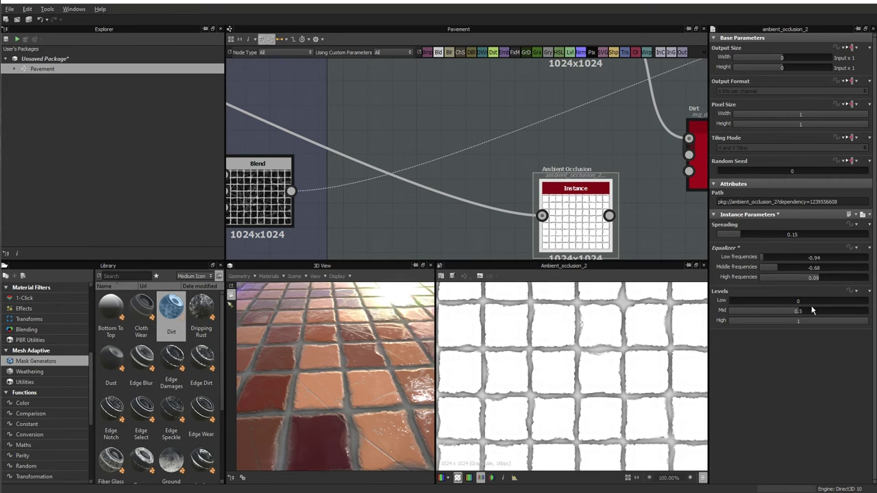
# Adjust the occlusion Levels: low point, midpoint 0.51, high 0.89 for soft grey grout.
pyautogui.moveTo(758, 296)
pyautogui.mouseDown()
pyautogui.moveTo(791, 294)
pyautogui.moveTo(699, 307)
pyautogui.mouseUp()
pyautogui.moveTo(789, 310); pyautogui.dragTo(808, 313)
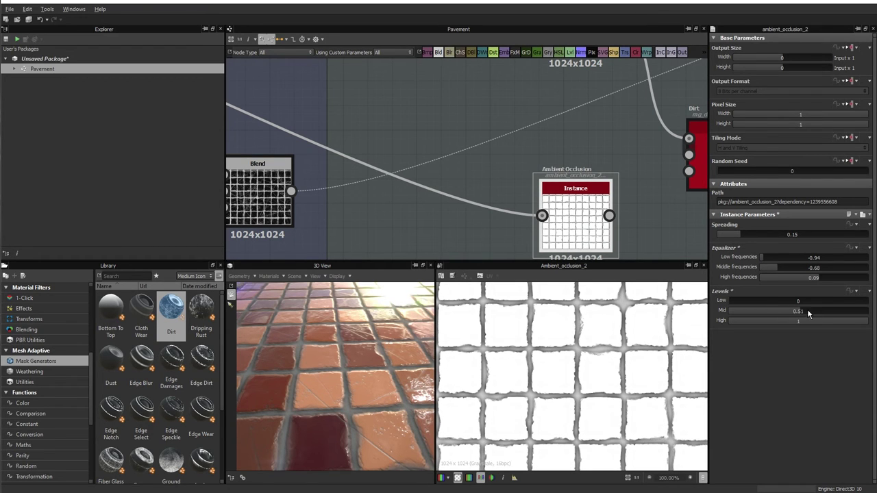
pyautogui.moveTo(862, 322)
pyautogui.mouseDown()
pyautogui.moveTo(836, 322)
pyautogui.moveTo(852, 326)
pyautogui.mouseUp()
pyautogui.scroll(-2, 548, 226)
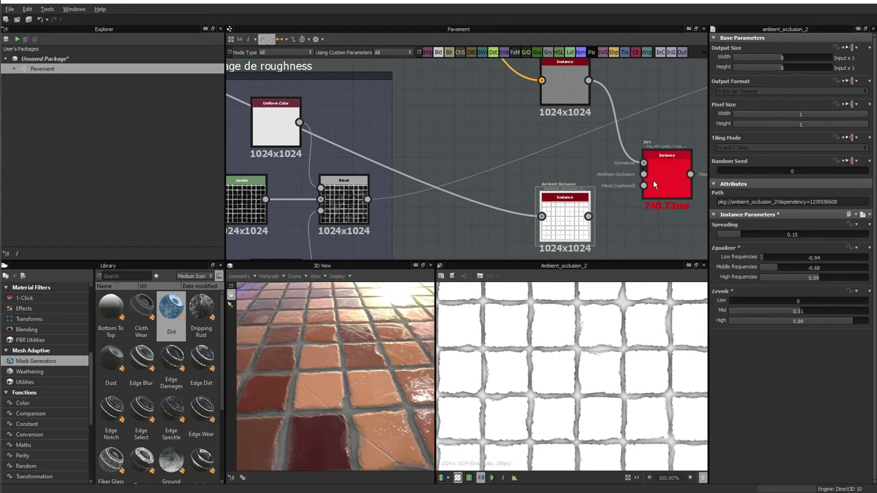
# Wire the Ambient Occlusion node into the Dirt node's Ambient Occlusion input.
pyautogui.moveTo(653, 180); pyautogui.dragTo(579, 214, button='middle')
pyautogui.moveTo(517, 219)
pyautogui.mouseDown()
pyautogui.moveTo(473, 165)
pyautogui.moveTo(593, 174)
pyautogui.mouseUp()
pyautogui.doubleClick(619, 195)
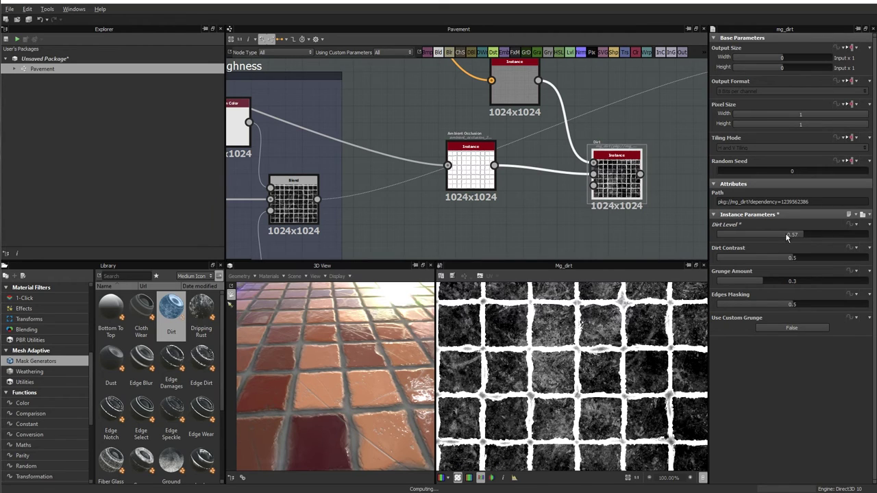
# Set Dirt Level and Dirt Contrast to 0.65 and Grunge Amount to 0.4.
pyautogui.moveTo(791, 237)
pyautogui.mouseDown()
pyautogui.moveTo(766, 237)
pyautogui.moveTo(809, 236)
pyautogui.mouseUp()
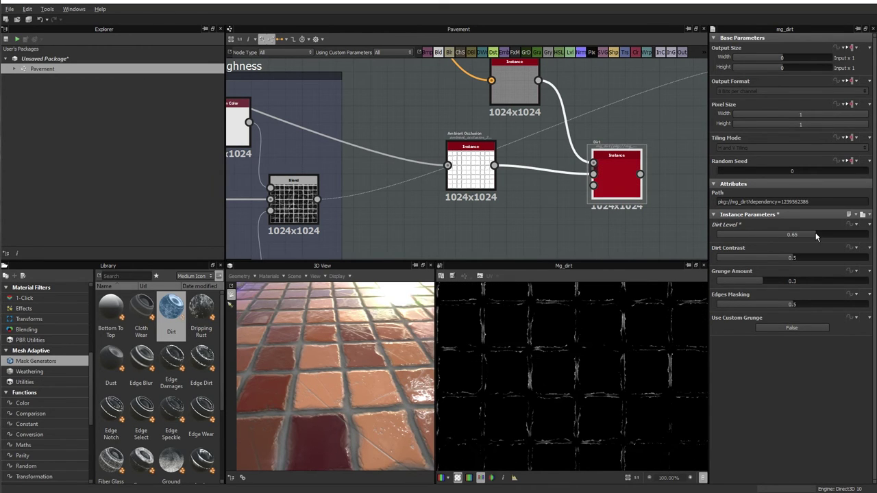
pyautogui.doubleClick(818, 237)
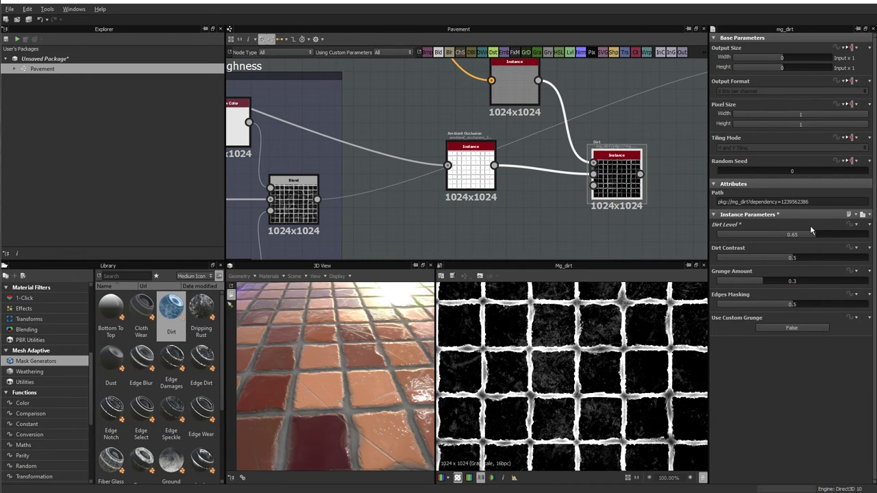
pyautogui.moveTo(787, 257); pyautogui.dragTo(815, 257)
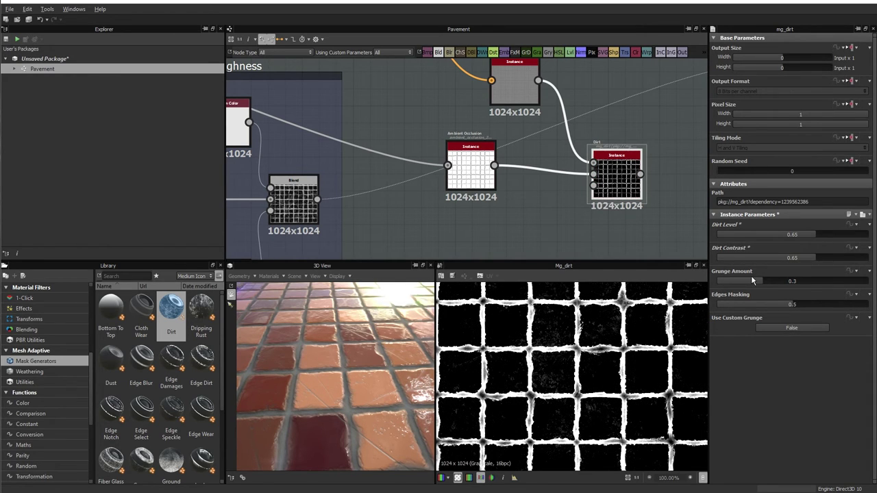
pyautogui.moveTo(768, 280); pyautogui.dragTo(778, 281)
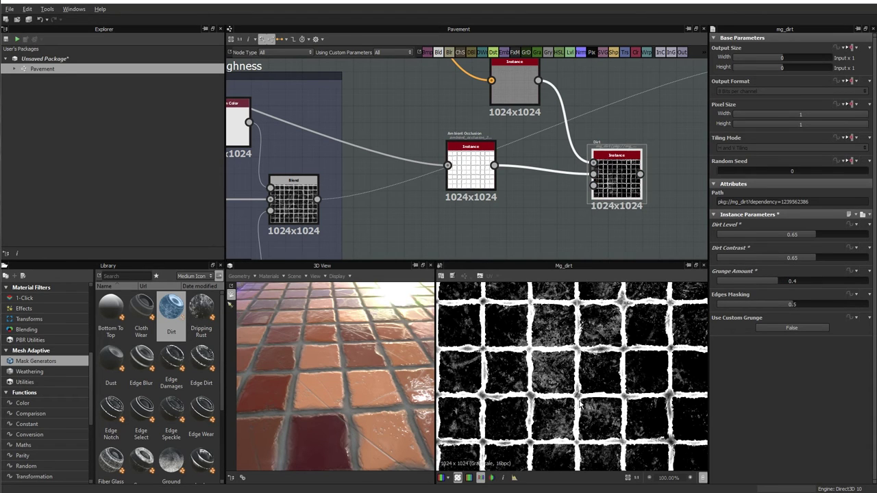
# Fit the dirt mask preview and move the Curvature and Dirt nodes beside each other.
pyautogui.press('f')
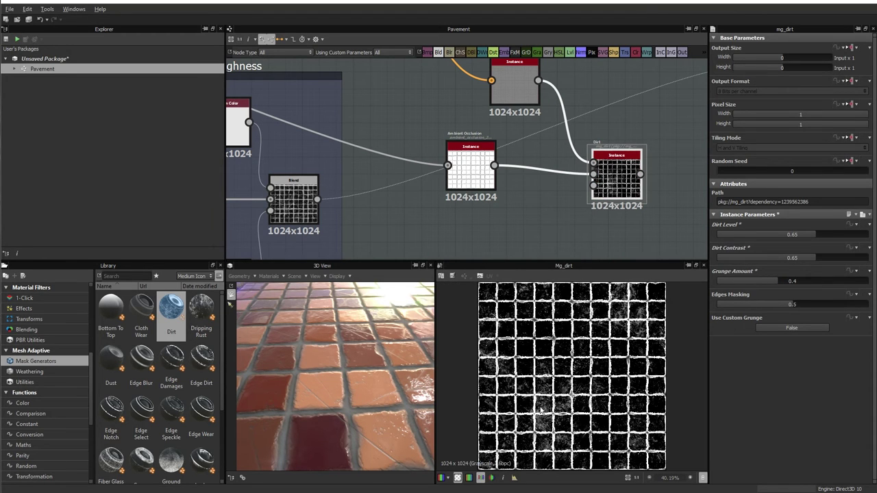
pyautogui.scroll(1, 542, 410)
pyautogui.scroll(1, 551, 403)
pyautogui.moveTo(603, 221); pyautogui.dragTo(493, 235, button='middle')
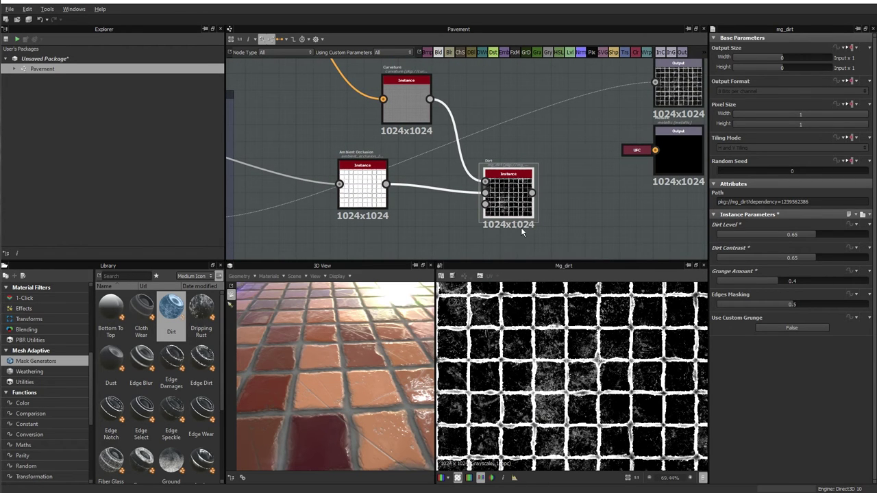
pyautogui.scroll(-1, 521, 227)
pyautogui.moveTo(430, 123); pyautogui.dragTo(395, 142)
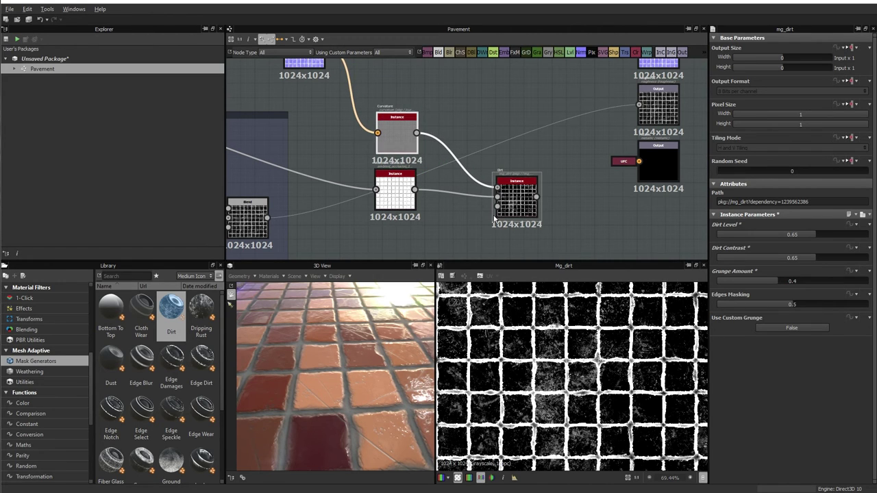
pyautogui.moveTo(521, 211); pyautogui.dragTo(478, 174)
# Reframe the graph to show the output nodes and the left-side nodes.
pyautogui.moveTo(478, 174); pyautogui.dragTo(404, 208, button='middle')
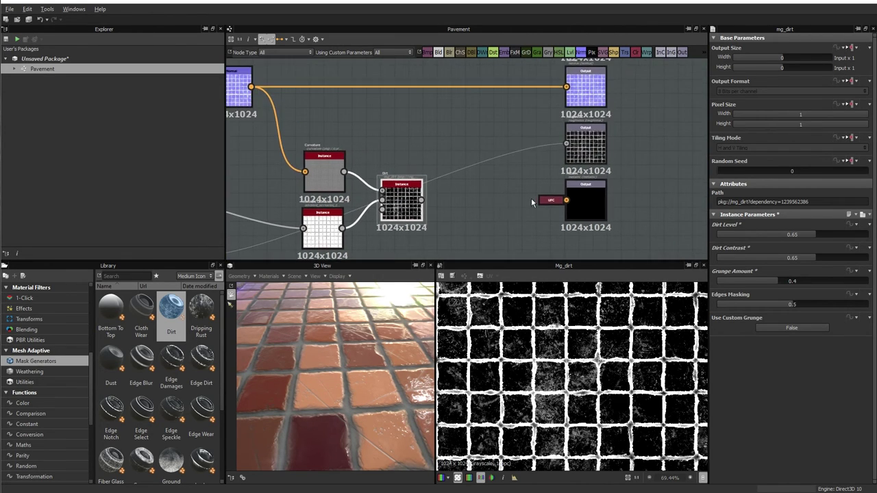
pyautogui.scroll(-2, 541, 216)
pyautogui.moveTo(618, 221); pyautogui.dragTo(607, 229, button='middle')
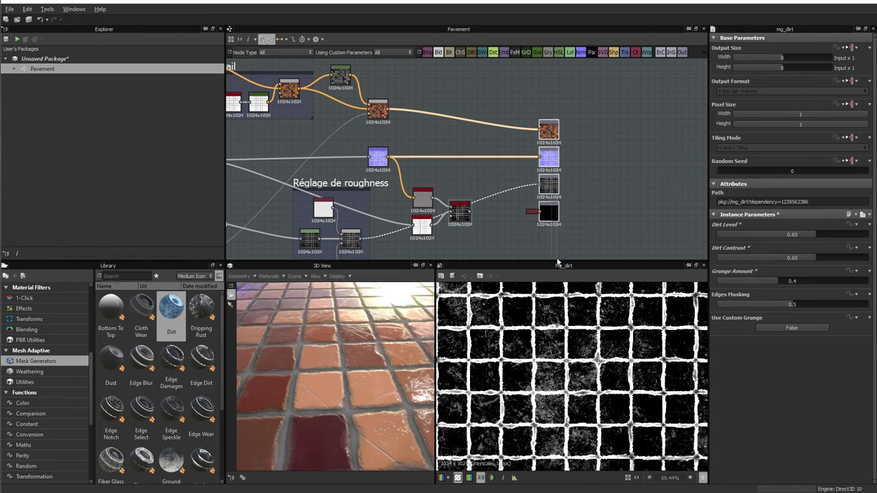
pyautogui.moveTo(565, 157); pyautogui.dragTo(597, 160, button='middle')
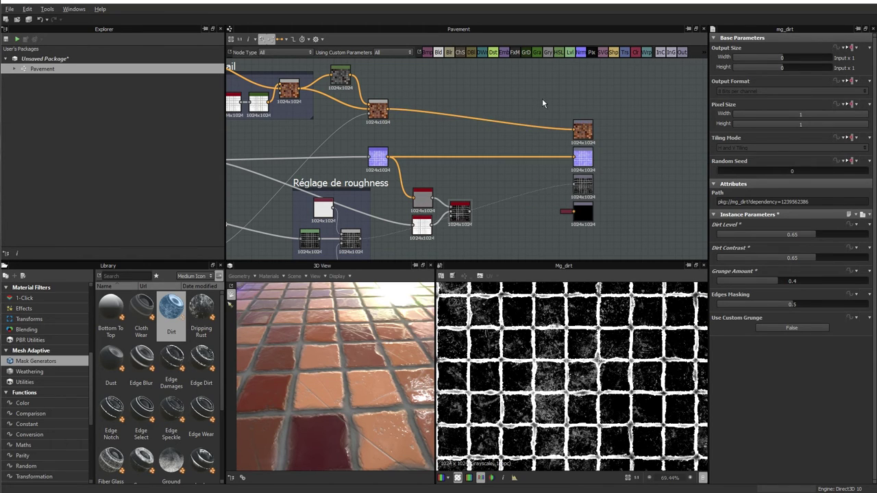
pyautogui.scroll(2, 604, 123)
pyautogui.moveTo(561, 114); pyautogui.dragTo(587, 133, button='middle')
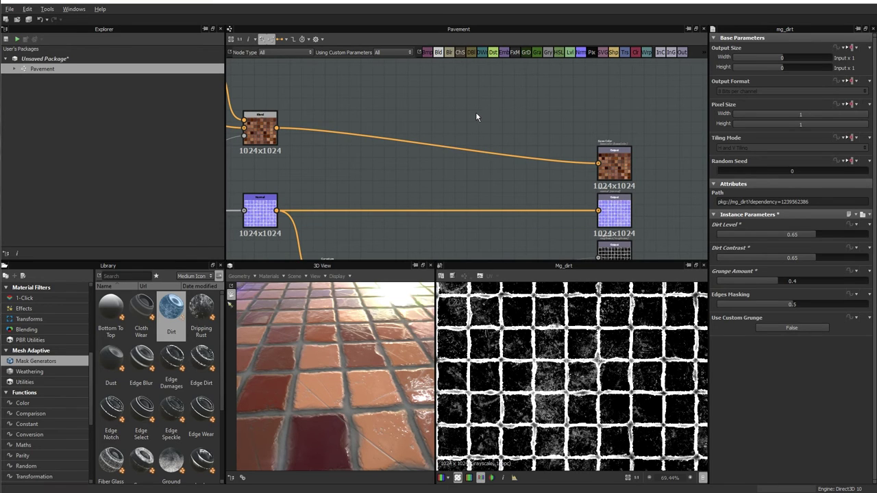
# Insert a new Blend fed by the colour Blend, placed beside the Base Color output.
pyautogui.rightClick(476, 112)
pyautogui.write('bl')
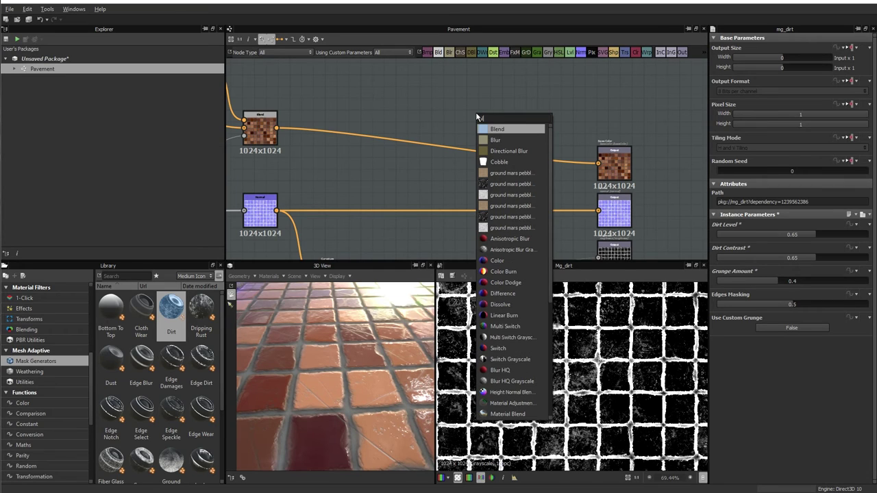
pyautogui.press('Return')
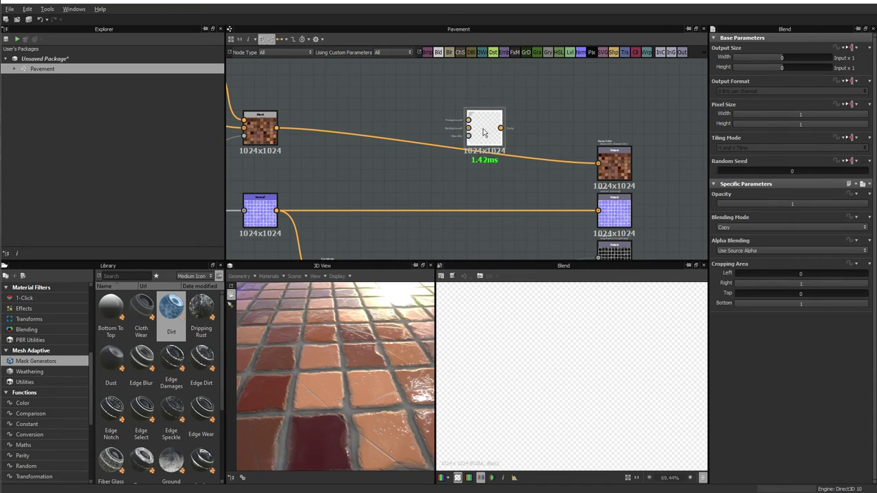
pyautogui.moveTo(277, 128)
pyautogui.mouseDown()
pyautogui.moveTo(480, 128)
pyautogui.moveTo(598, 163)
pyautogui.mouseUp()
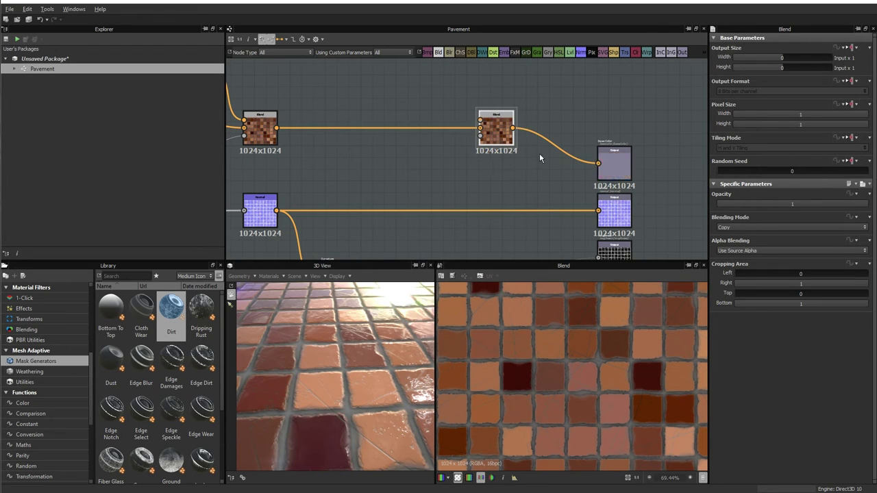
pyautogui.moveTo(504, 151); pyautogui.dragTo(527, 180)
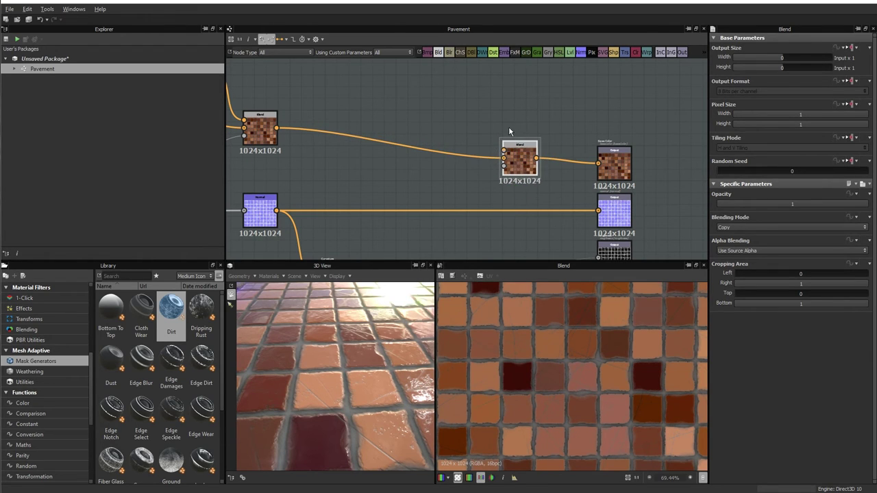
pyautogui.scroll(2, 508, 126)
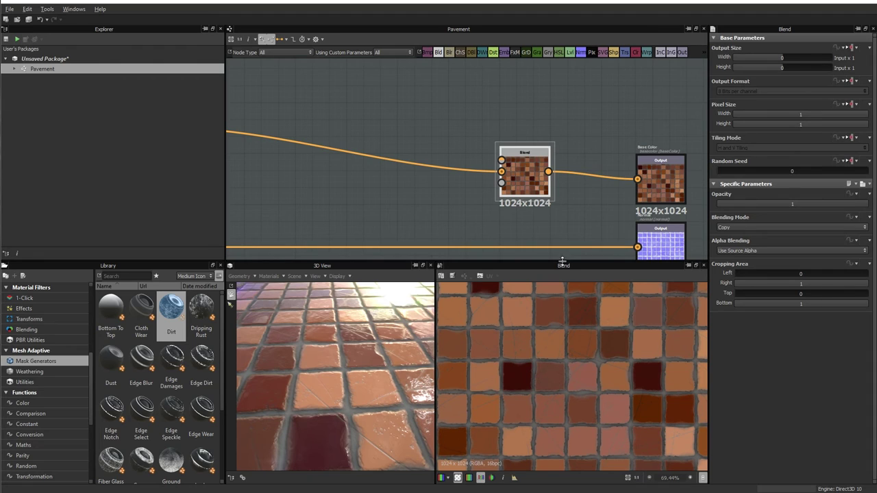
pyautogui.moveTo(465, 128); pyautogui.dragTo(471, 105, button='middle')
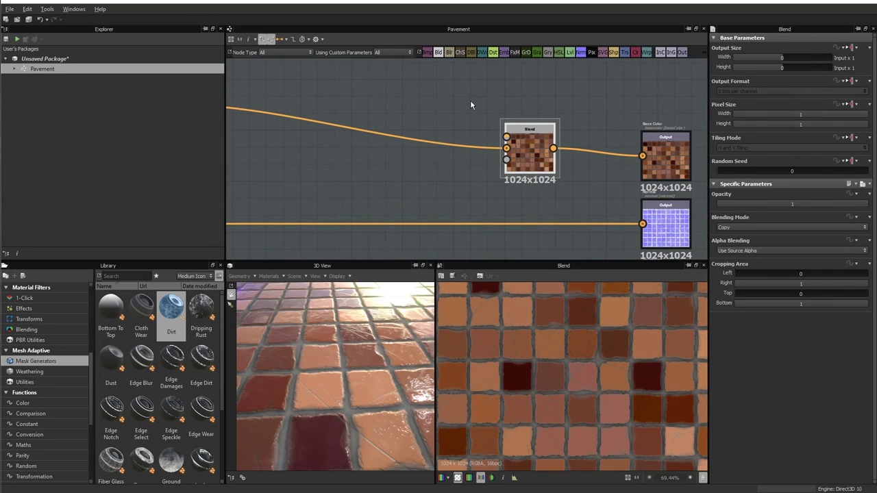
# Add a dark red Uniform Color (H 10, V 31) and place it above the Blend.
pyautogui.press('space')
pyautogui.write('uni')
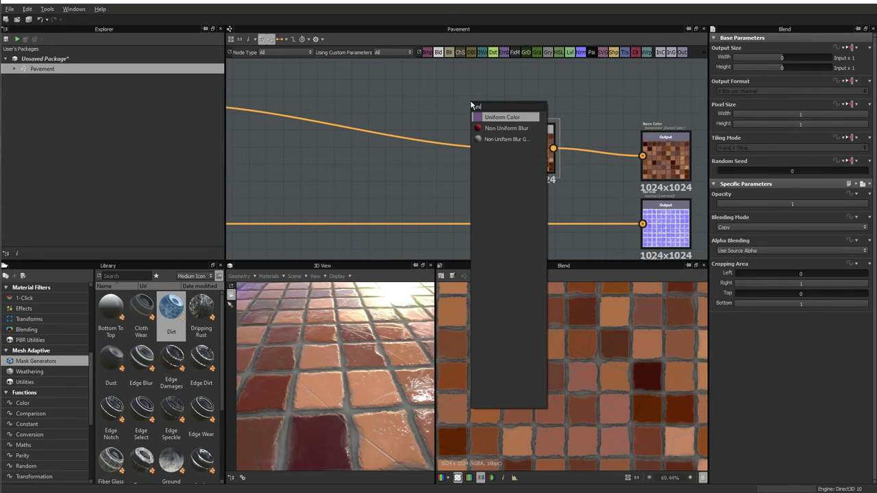
pyautogui.press('Return')
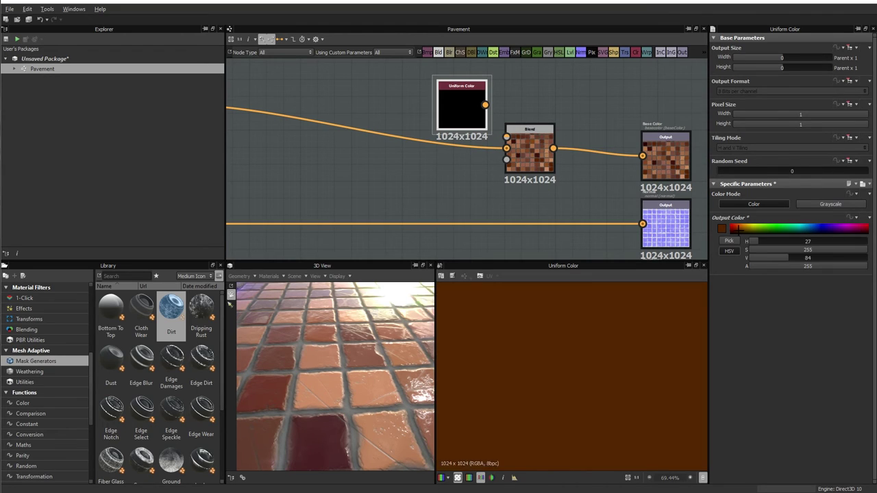
pyautogui.moveTo(738, 230); pyautogui.dragTo(732, 234)
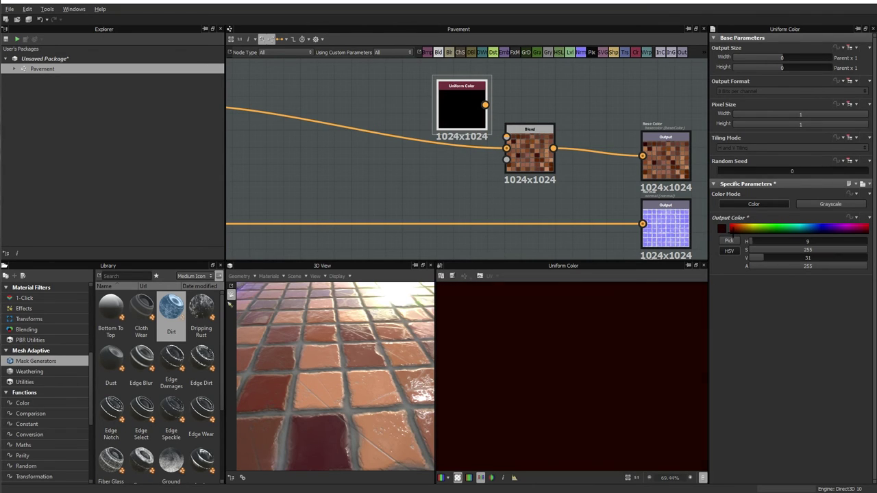
pyautogui.moveTo(476, 108)
pyautogui.mouseDown()
pyautogui.moveTo(459, 98)
pyautogui.moveTo(506, 137)
pyautogui.mouseUp()
# Connect the Dirt mask output to the Blend node's opacity input.
pyautogui.moveTo(534, 194); pyautogui.dragTo(531, 163, button='middle')
pyautogui.scroll(-3, 531, 163)
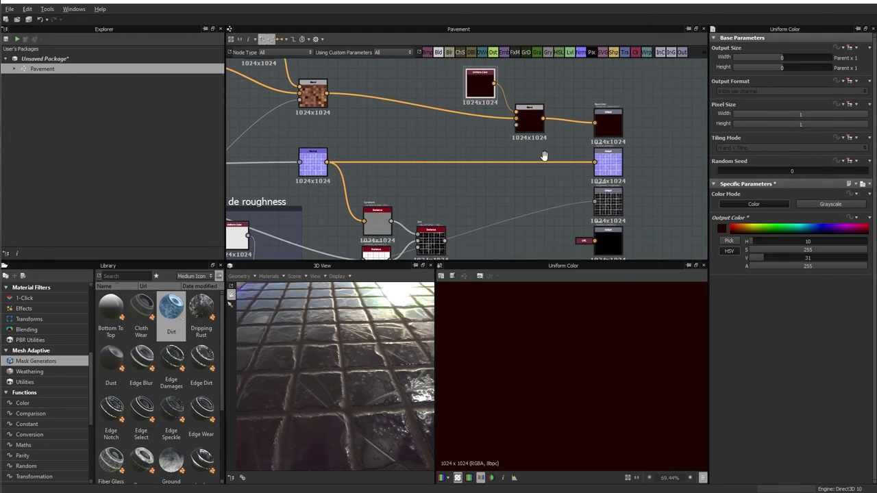
pyautogui.scroll(3, 465, 226)
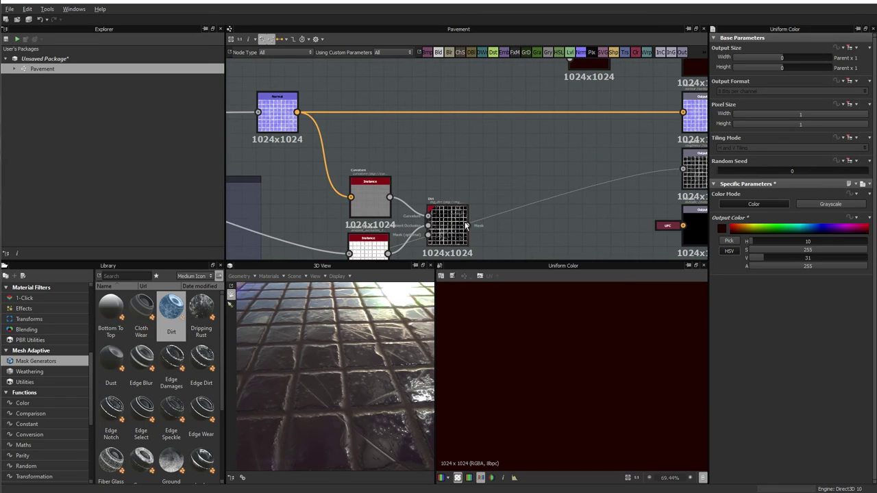
pyautogui.moveTo(450, 220); pyautogui.dragTo(446, 198)
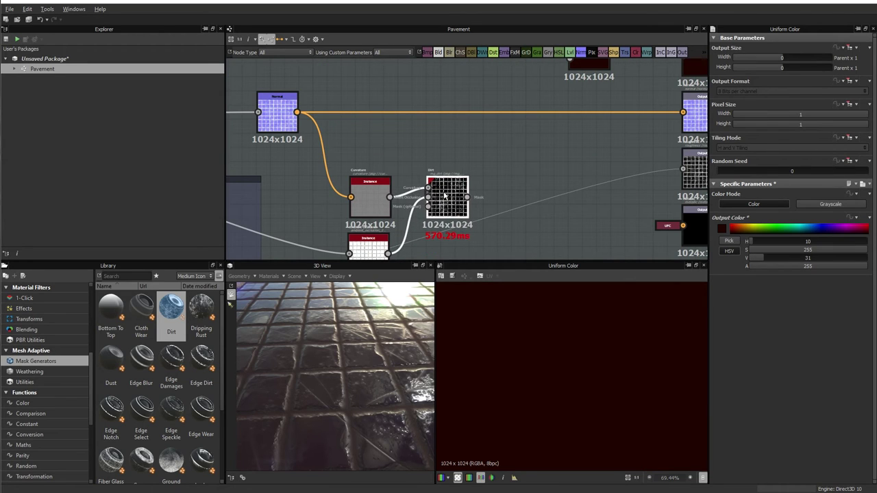
pyautogui.moveTo(447, 198); pyautogui.dragTo(439, 236, button='middle')
pyautogui.moveTo(458, 240)
pyautogui.mouseDown()
pyautogui.moveTo(553, 118)
pyautogui.moveTo(561, 96)
pyautogui.mouseUp()
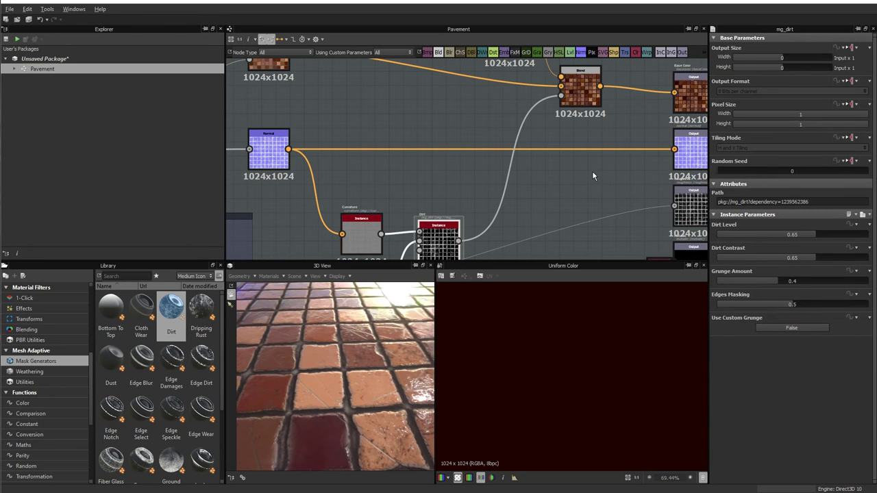
# Set the Blend opacity to 0.42, checking the dirtied tiles in the 3D preview.
pyautogui.moveTo(355, 369); pyautogui.dragTo(398, 374)
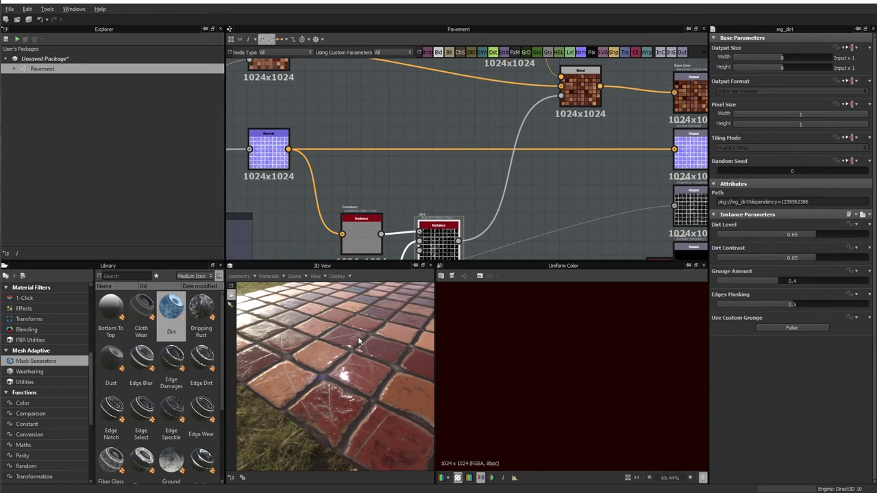
pyautogui.moveTo(361, 342); pyautogui.dragTo(375, 371)
pyautogui.scroll(3, 367, 353)
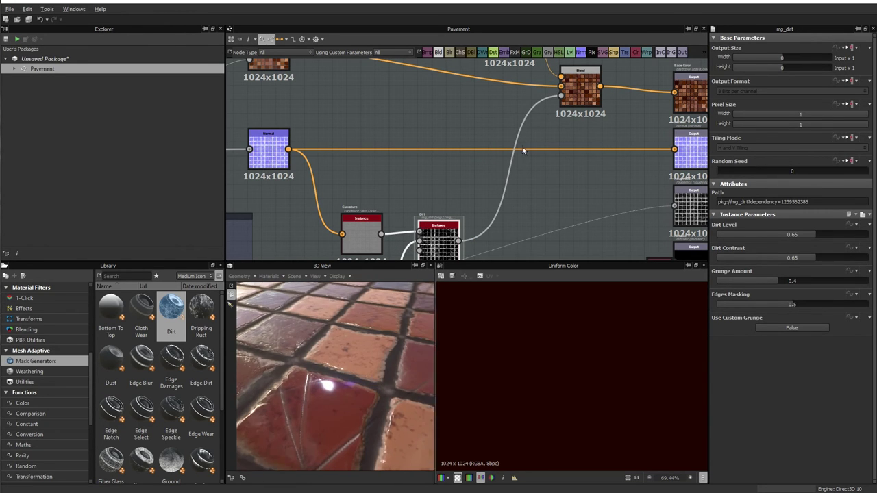
pyautogui.click(574, 91)
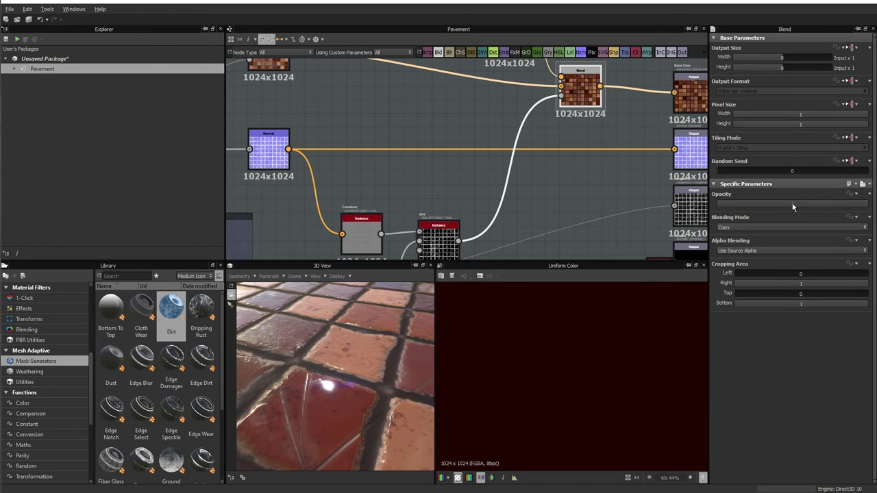
pyautogui.moveTo(793, 206)
pyautogui.mouseDown()
pyautogui.moveTo(728, 206)
pyautogui.moveTo(869, 205)
pyautogui.mouseUp()
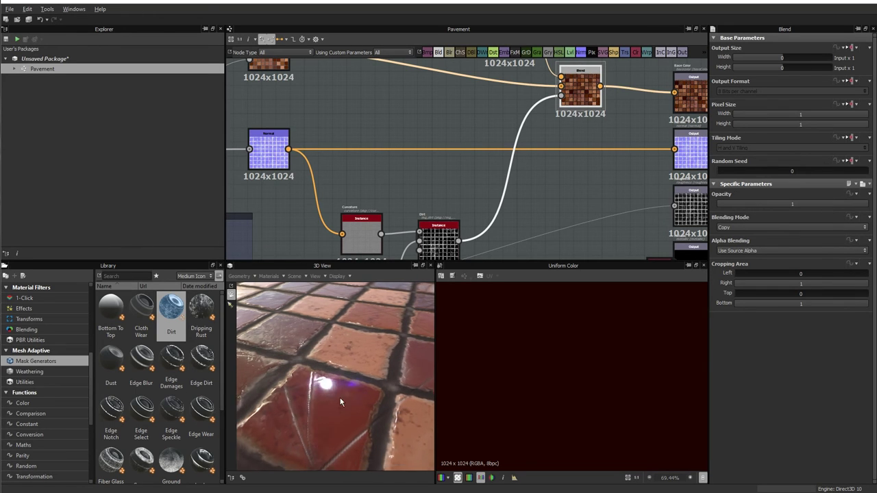
pyautogui.moveTo(253, 411)
pyautogui.mouseDown()
pyautogui.moveTo(430, 403)
pyautogui.moveTo(358, 432)
pyautogui.moveTo(327, 404)
pyautogui.mouseUp()
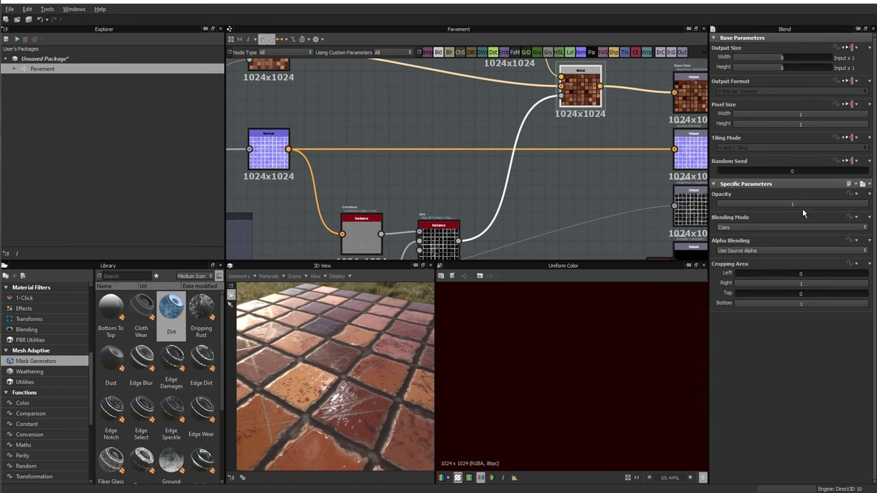
pyautogui.moveTo(786, 205)
pyautogui.mouseDown()
pyautogui.moveTo(748, 200)
pyautogui.moveTo(780, 200)
pyautogui.mouseUp()
pyautogui.moveTo(356, 357)
pyautogui.mouseDown()
pyautogui.moveTo(337, 359)
pyautogui.moveTo(346, 360)
pyautogui.mouseUp()
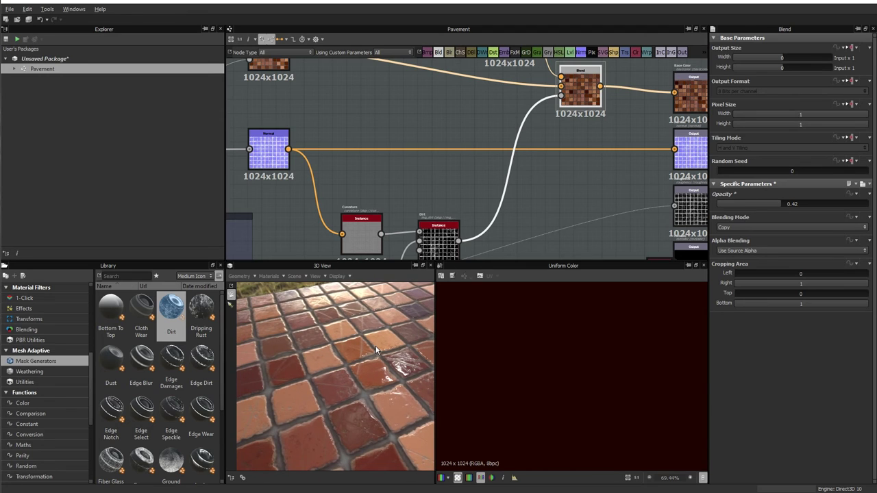
pyautogui.moveTo(598, 179); pyautogui.dragTo(559, 157, button='middle')
pyautogui.scroll(-3, 559, 163)
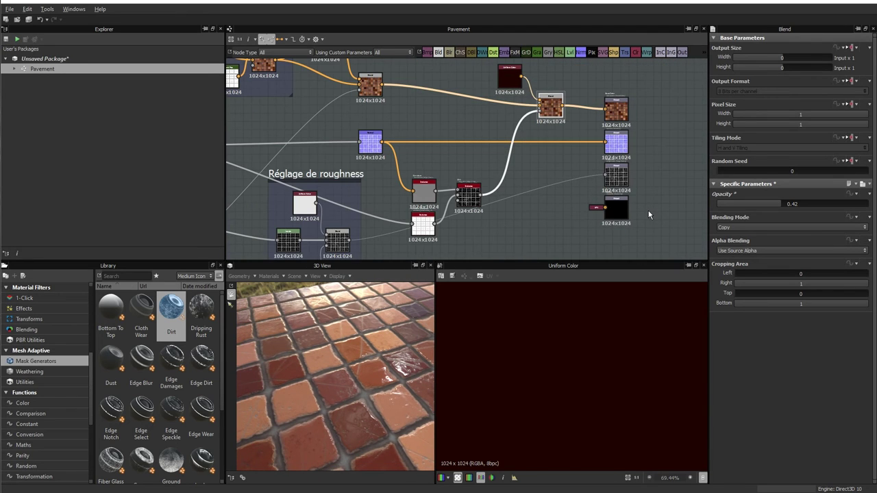
pyautogui.scroll(2, 494, 213)
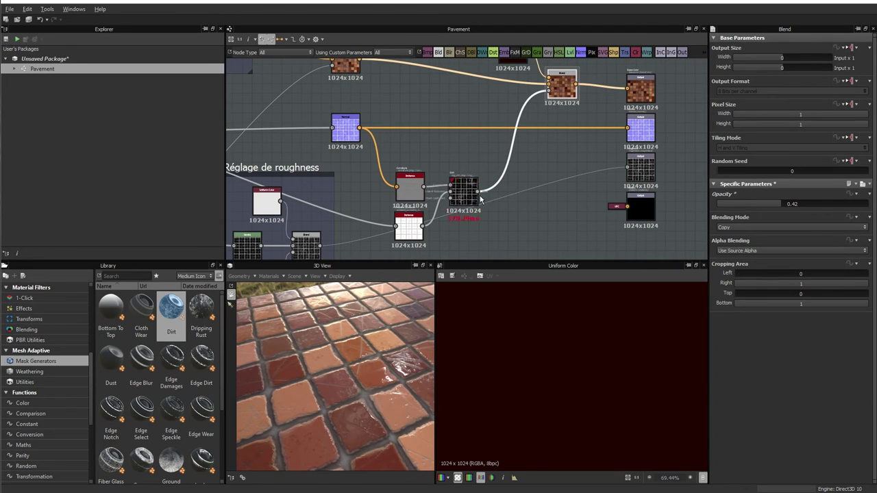
pyautogui.moveTo(293, 405); pyautogui.dragTo(320, 389)
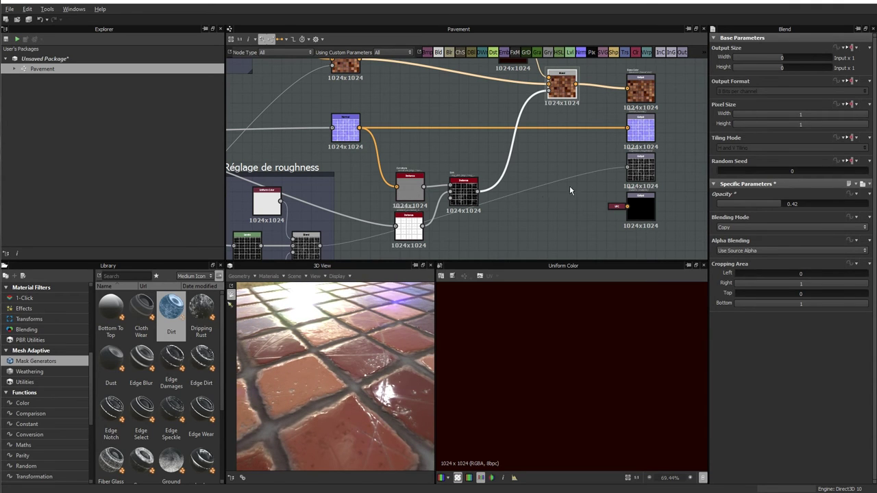
pyautogui.moveTo(535, 212); pyautogui.dragTo(518, 192, button='middle')
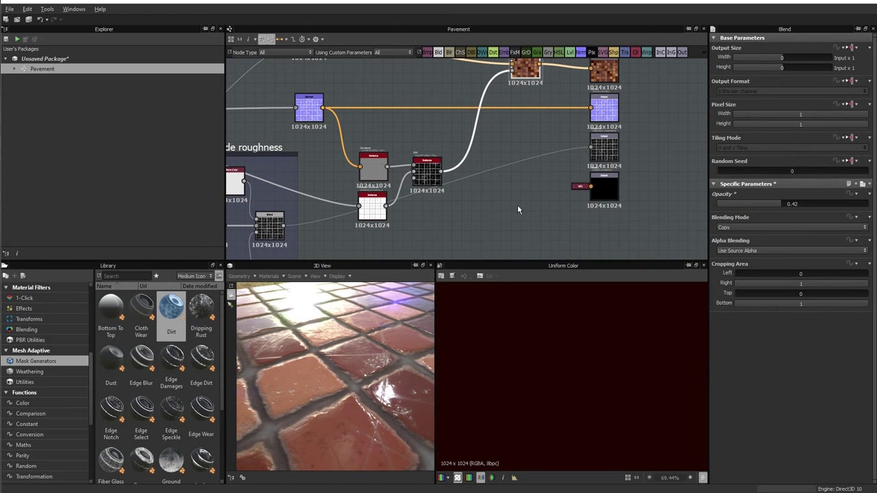
pyautogui.moveTo(369, 380)
pyautogui.mouseDown()
pyautogui.moveTo(359, 384)
pyautogui.moveTo(377, 389)
pyautogui.mouseUp()
pyautogui.moveTo(381, 388)
pyautogui.mouseDown()
pyautogui.moveTo(343, 390)
pyautogui.moveTo(359, 407)
pyautogui.moveTo(388, 402)
pyautogui.moveTo(380, 395)
pyautogui.mouseUp()
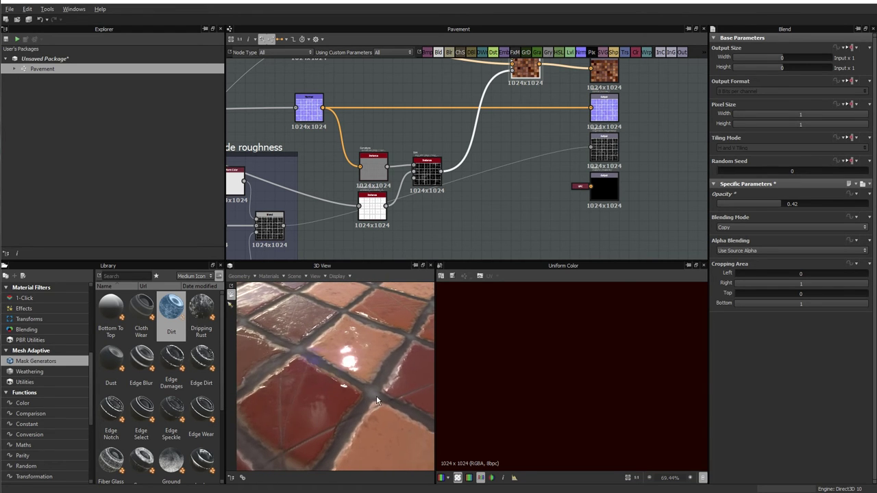
pyautogui.scroll(5, 339, 354)
pyautogui.moveTo(339, 355); pyautogui.dragTo(357, 370)
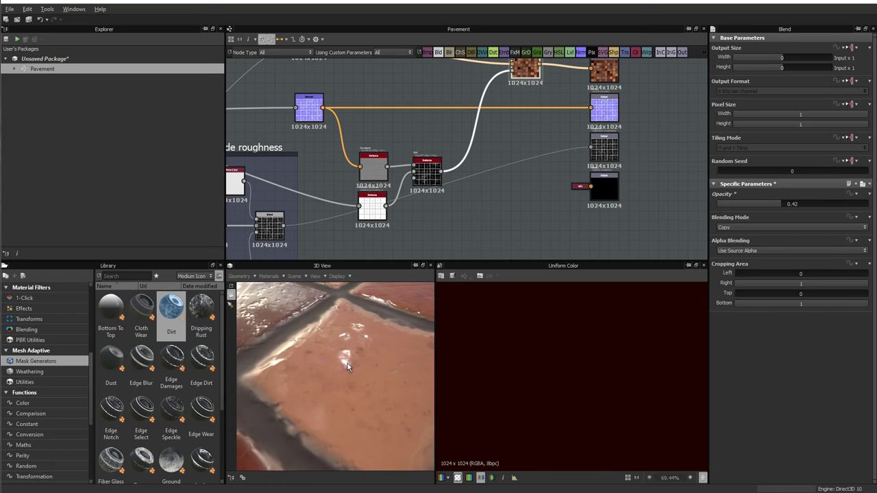
pyautogui.scroll(-2, 349, 367)
pyautogui.scroll(-3, 349, 366)
pyautogui.click(553, 192)
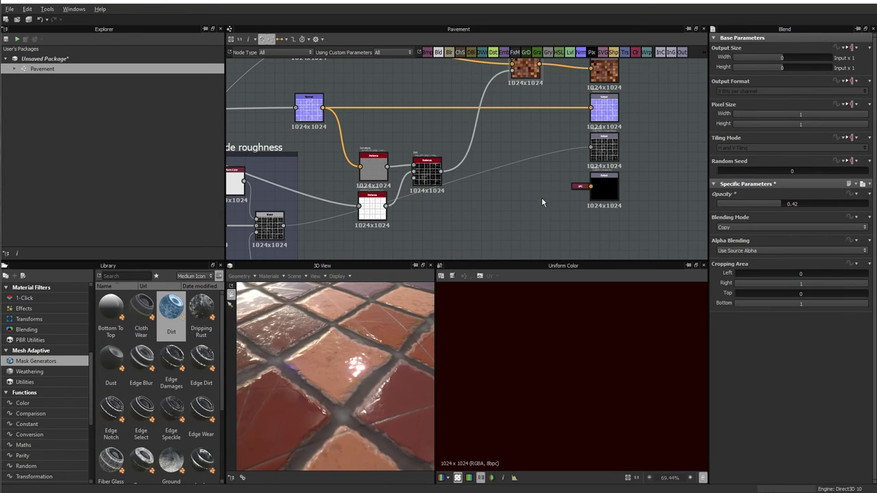
# Add a Blend node and bring the roughness frame into view.
pyautogui.press('space')
pyautogui.scroll(-3, 571, 308)
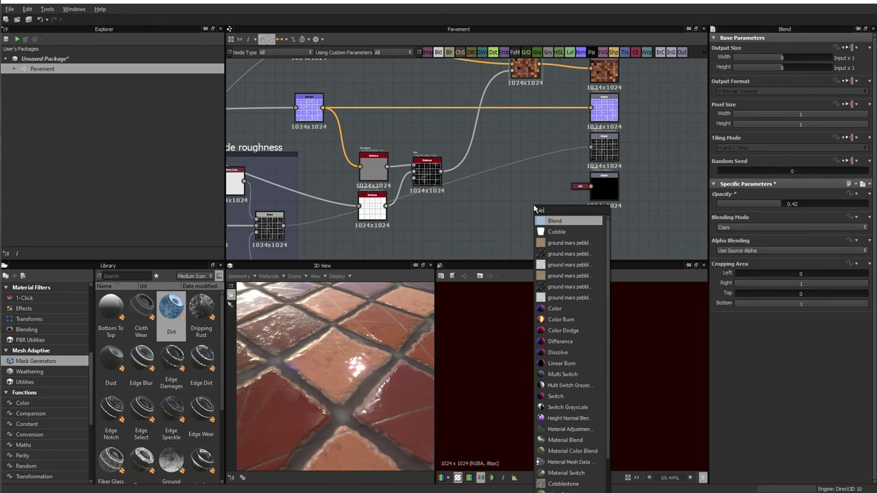
pyautogui.press('Escape')
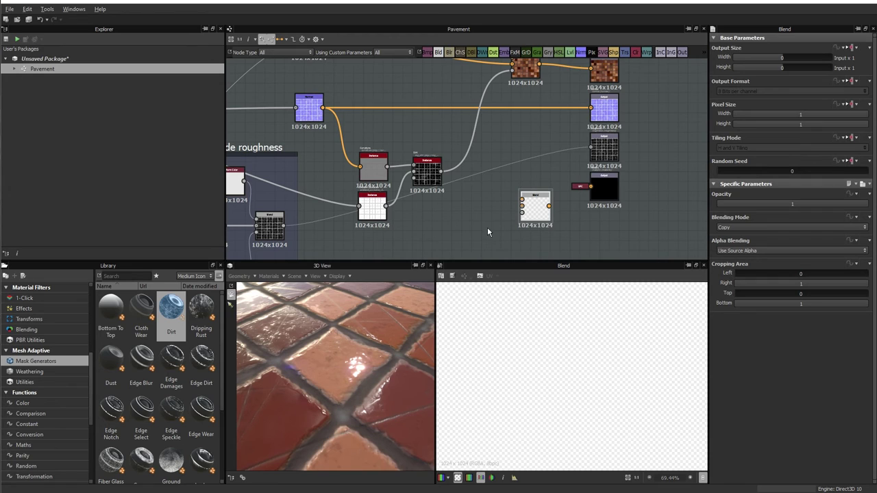
pyautogui.moveTo(487, 231); pyautogui.dragTo(492, 205, button='middle')
pyautogui.moveTo(662, 223)
pyautogui.mouseDown()
pyautogui.moveTo(601, 127)
pyautogui.moveTo(612, 238)
pyautogui.mouseUp()
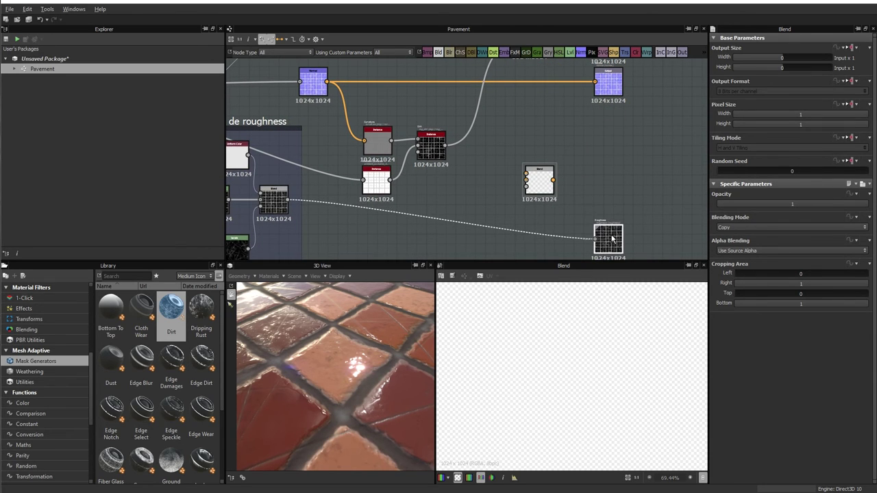
pyautogui.moveTo(611, 238); pyautogui.dragTo(621, 161, button='middle')
pyautogui.click(452, 201)
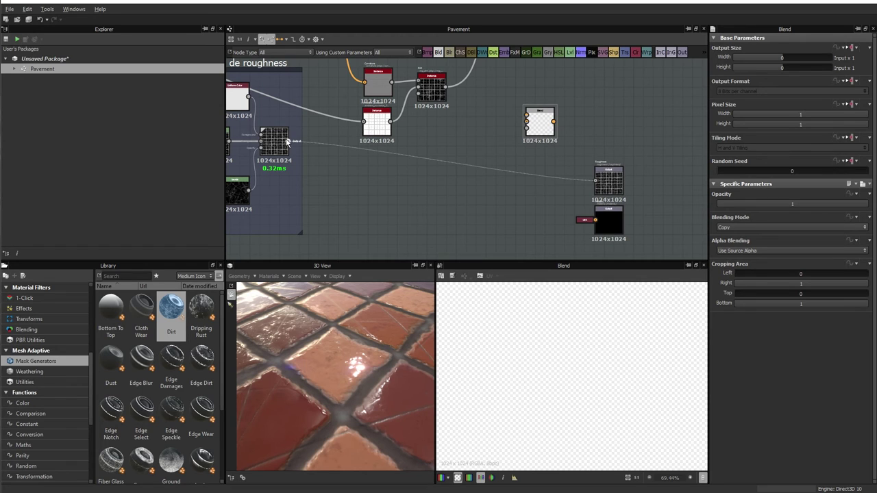
# Feed the roughness result and Dirt mask into the new Blend and route it to the Roughness output.
pyautogui.moveTo(458, 150)
pyautogui.mouseDown()
pyautogui.moveTo(526, 116)
pyautogui.moveTo(499, 192)
pyautogui.moveTo(528, 124)
pyautogui.mouseUp()
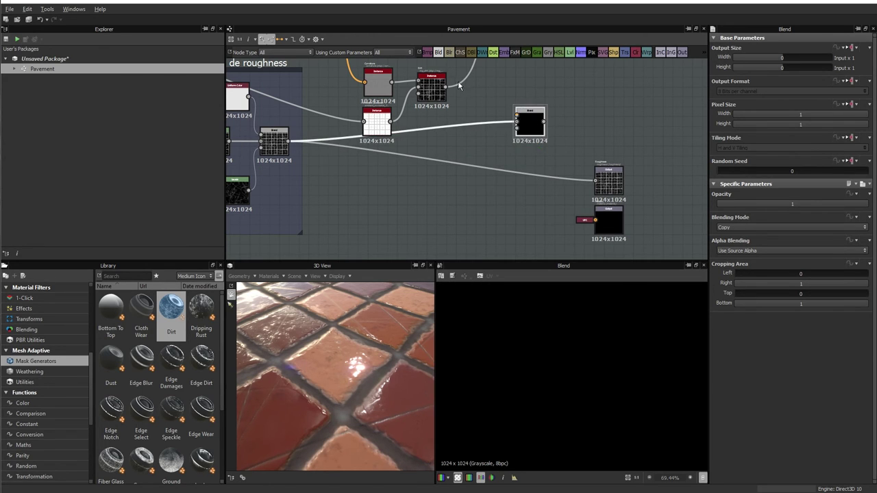
pyautogui.scroll(3, 490, 89)
pyautogui.moveTo(490, 95); pyautogui.dragTo(489, 126, button='middle')
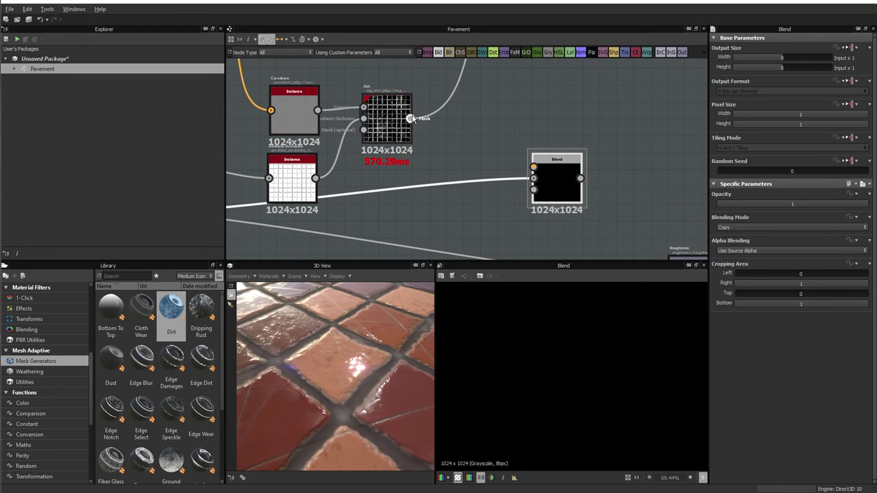
pyautogui.moveTo(427, 147); pyautogui.dragTo(532, 178)
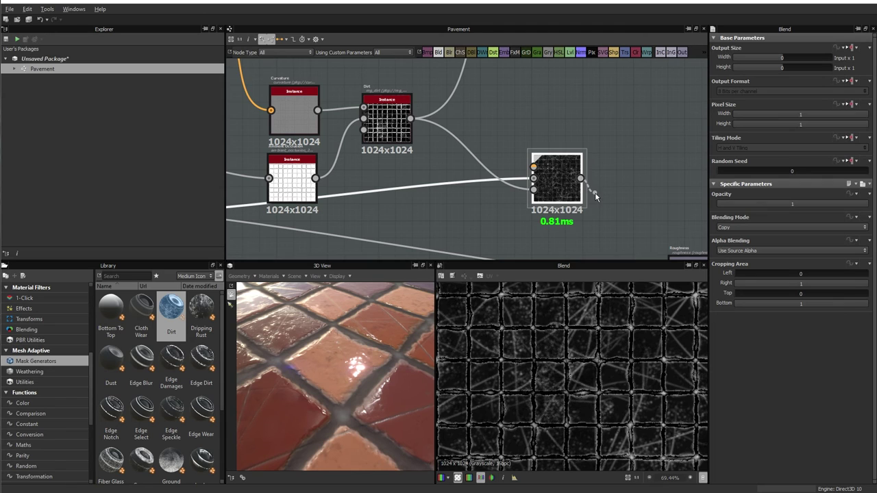
pyautogui.moveTo(609, 180); pyautogui.dragTo(544, 140, button='middle')
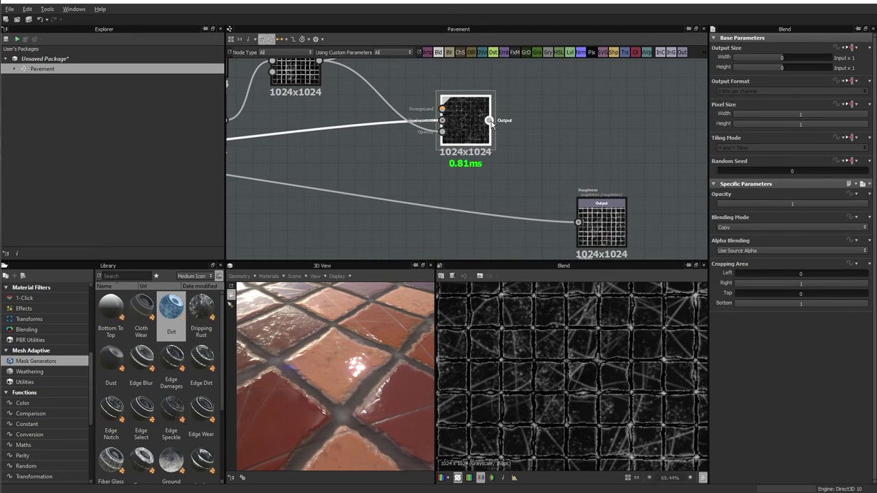
pyautogui.moveTo(488, 120); pyautogui.dragTo(578, 222)
pyautogui.moveTo(496, 197); pyautogui.dragTo(544, 243, button='middle')
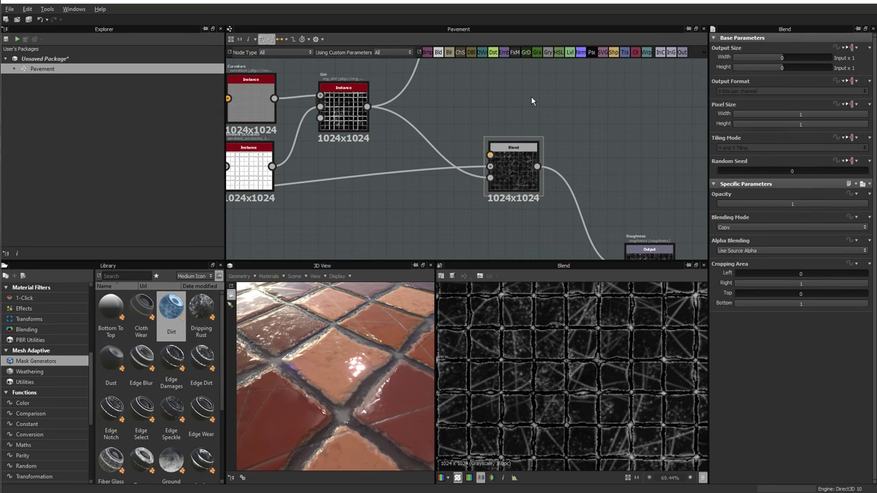
# Add a white grayscale Uniform Color (L 255) above the new Blend.
pyautogui.press('space')
pyautogui.write('uni')
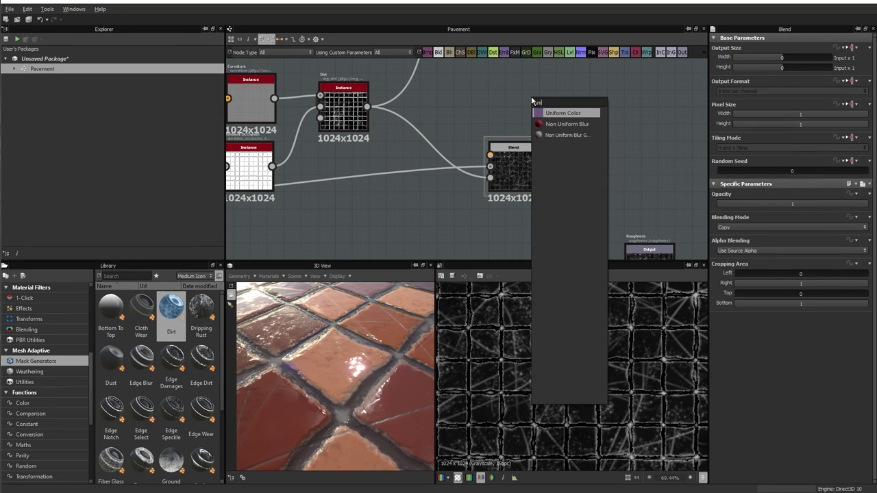
pyautogui.press('Return')
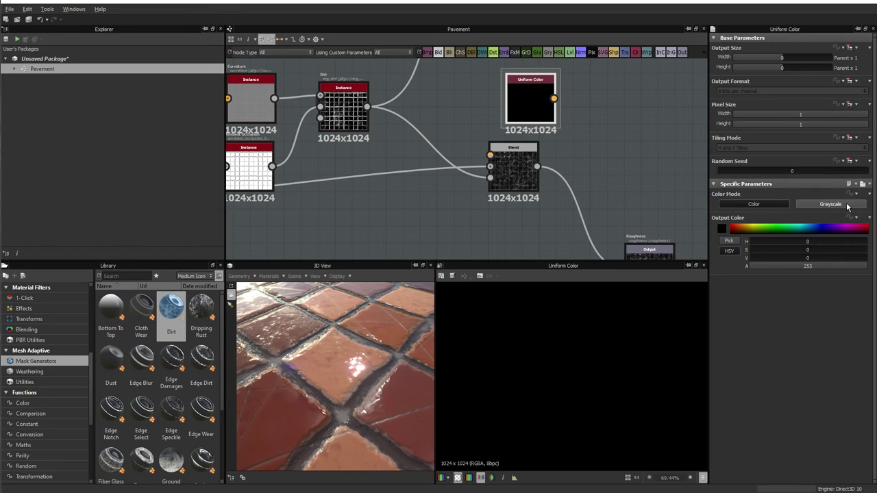
pyautogui.click(842, 206)
pyautogui.moveTo(776, 240); pyautogui.dragTo(870, 250)
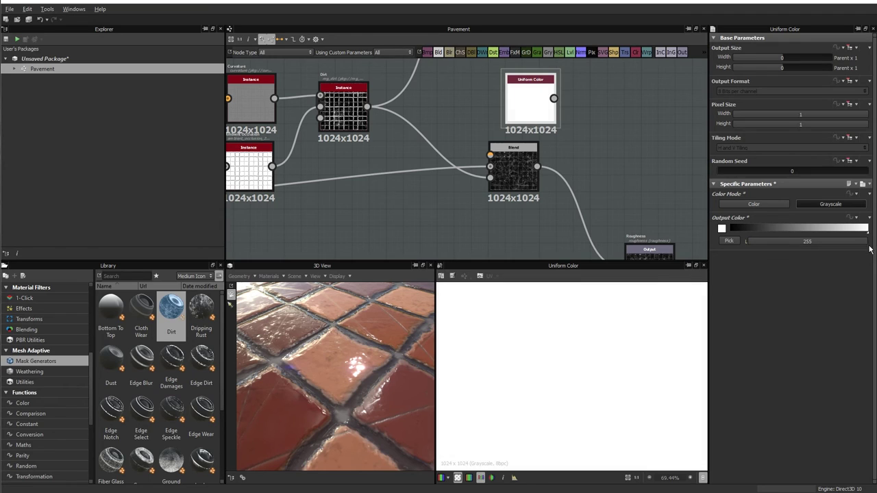
pyautogui.moveTo(514, 111)
pyautogui.mouseDown()
pyautogui.moveTo(429, 110)
pyautogui.moveTo(490, 154)
pyautogui.mouseUp()
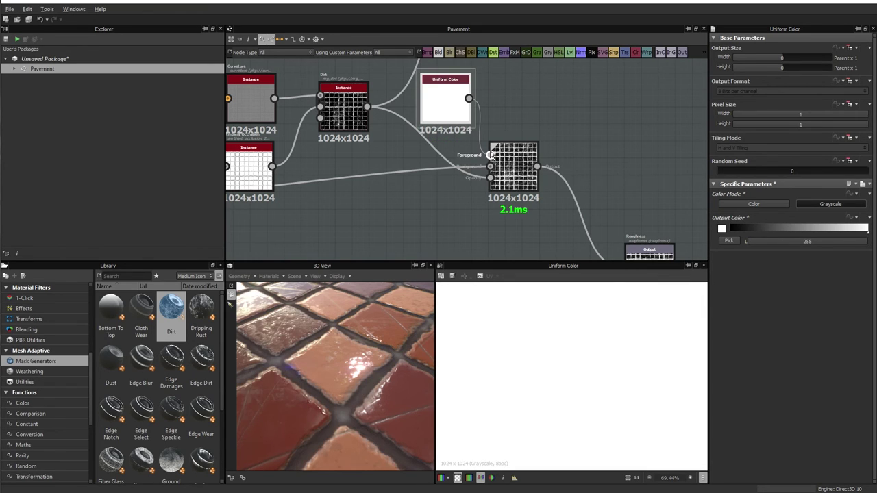
# Widen the 3D preview and inspect the dirty, glossy tiles from several angles.
pyautogui.scroll(3, 559, 163)
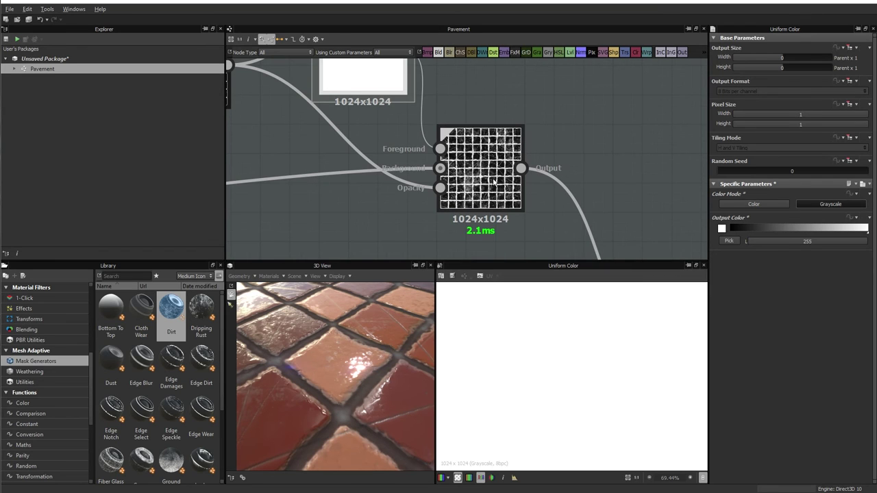
pyautogui.moveTo(393, 339); pyautogui.dragTo(354, 370)
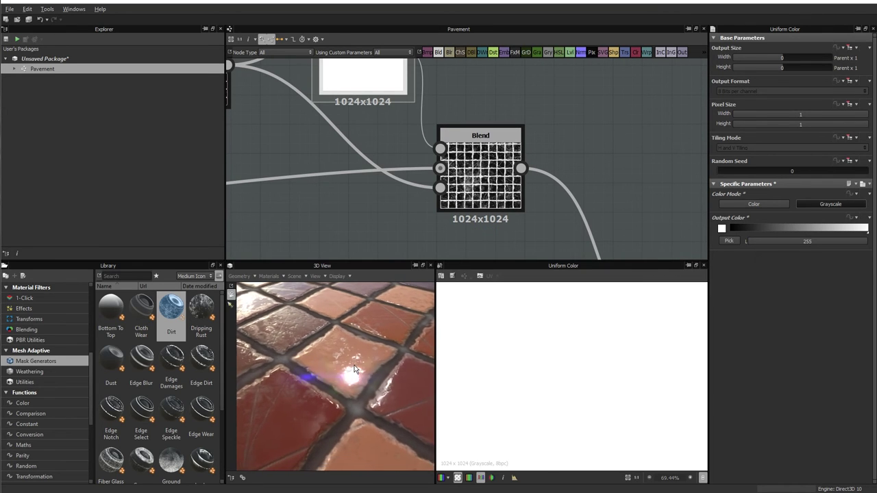
pyautogui.scroll(5, 354, 369)
pyautogui.scroll(-3, 357, 366)
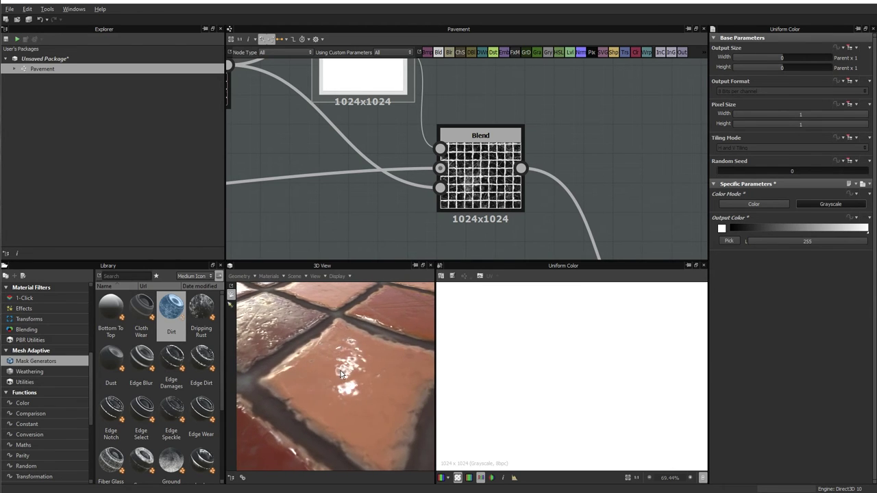
pyautogui.scroll(-5, 339, 371)
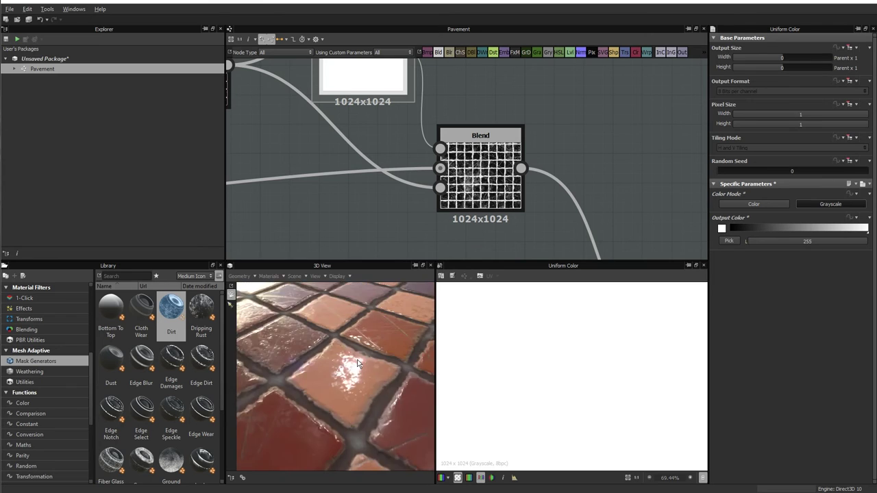
pyautogui.moveTo(311, 367)
pyautogui.keyDown('alt'); pyautogui.mouseDown()
pyautogui.moveTo(343, 343)
pyautogui.moveTo(371, 356)
pyautogui.moveTo(344, 321)
pyautogui.moveTo(377, 346)
pyautogui.moveTo(413, 333)
pyautogui.moveTo(456, 334)
pyautogui.moveTo(330, 349)
pyautogui.moveTo(461, 344)
pyautogui.mouseUp(); pyautogui.keyUp('alt')
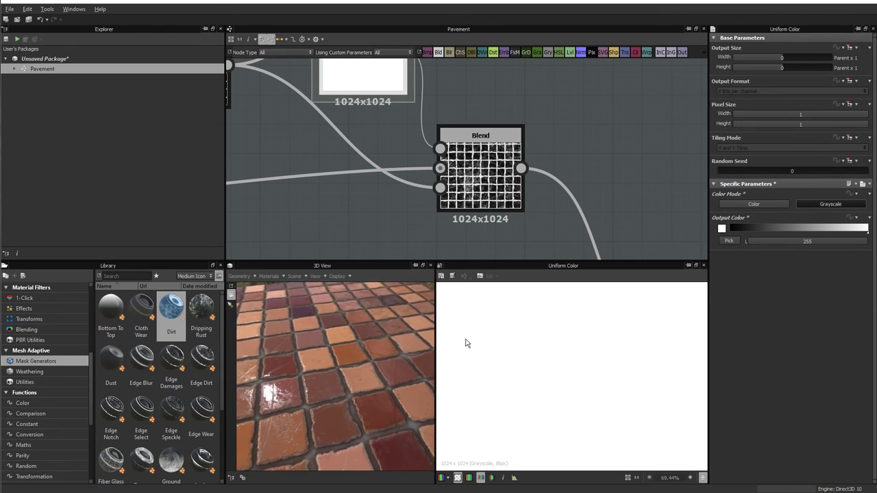
pyautogui.scroll(2, 339, 343)
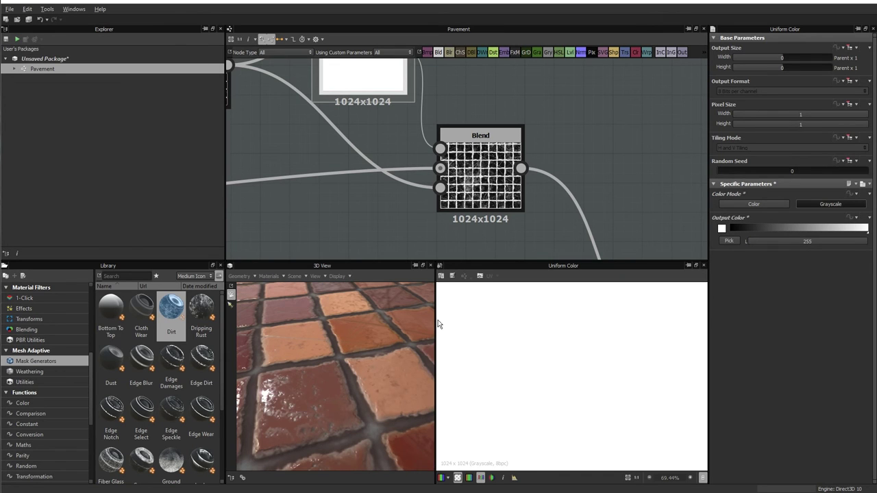
pyautogui.moveTo(436, 321); pyautogui.dragTo(519, 323)
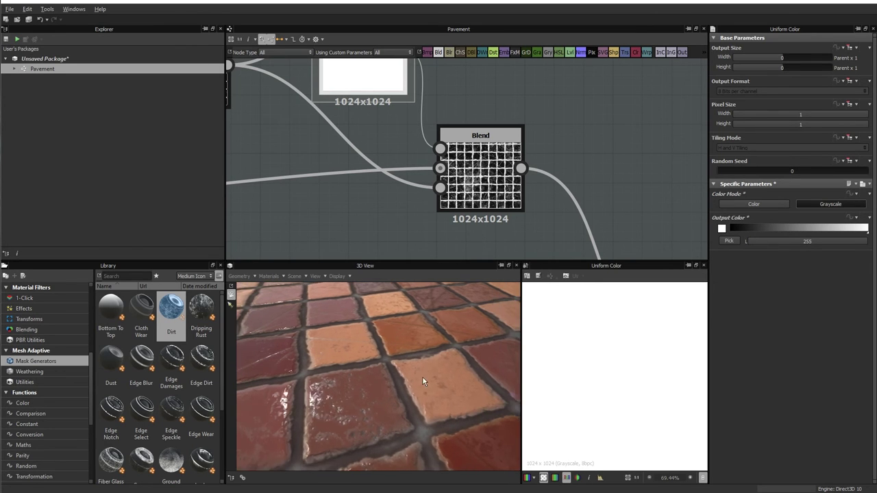
pyautogui.moveTo(422, 377)
pyautogui.keyDown('alt'); pyautogui.mouseDown()
pyautogui.moveTo(372, 379)
pyautogui.moveTo(393, 360)
pyautogui.moveTo(374, 368)
pyautogui.moveTo(370, 351)
pyautogui.moveTo(407, 352)
pyautogui.moveTo(372, 362)
pyautogui.moveTo(318, 359)
pyautogui.mouseUp(); pyautogui.keyUp('alt')
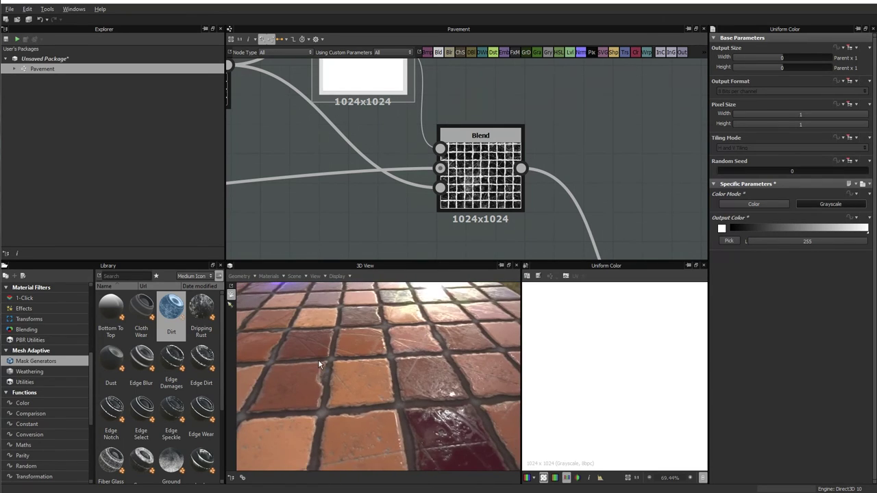
pyautogui.scroll(-2, 477, 123)
pyautogui.scroll(-2, 528, 157)
# Move the roughness output and black node up and nudge the purple node left.
pyautogui.scroll(-1, 541, 205)
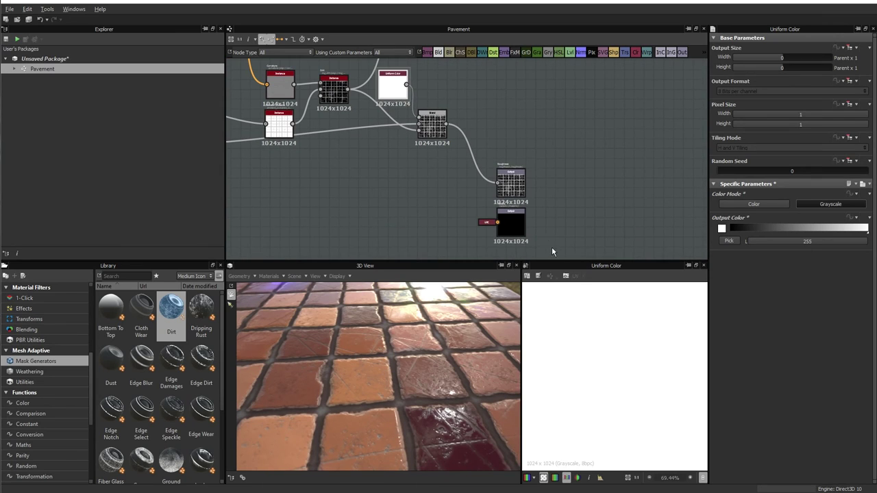
pyautogui.moveTo(552, 252)
pyautogui.mouseDown()
pyautogui.moveTo(520, 175)
pyautogui.moveTo(517, 127)
pyautogui.mouseUp()
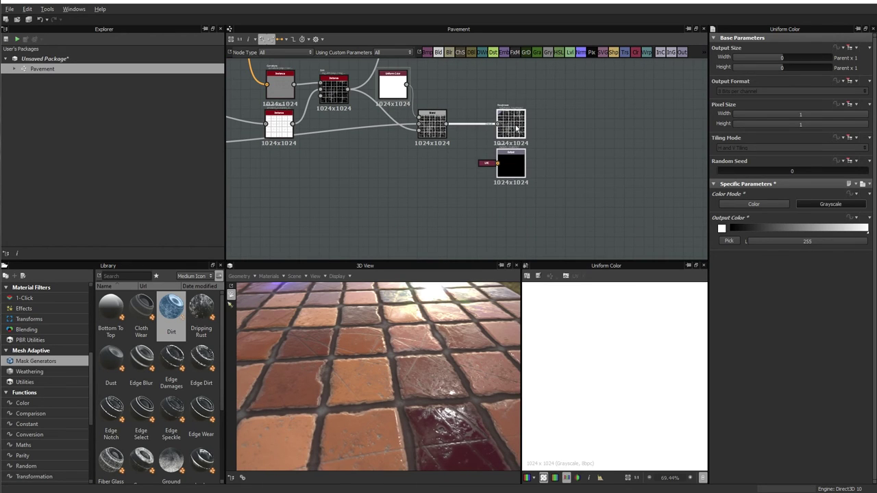
pyautogui.moveTo(626, 196); pyautogui.dragTo(781, 294, button='middle')
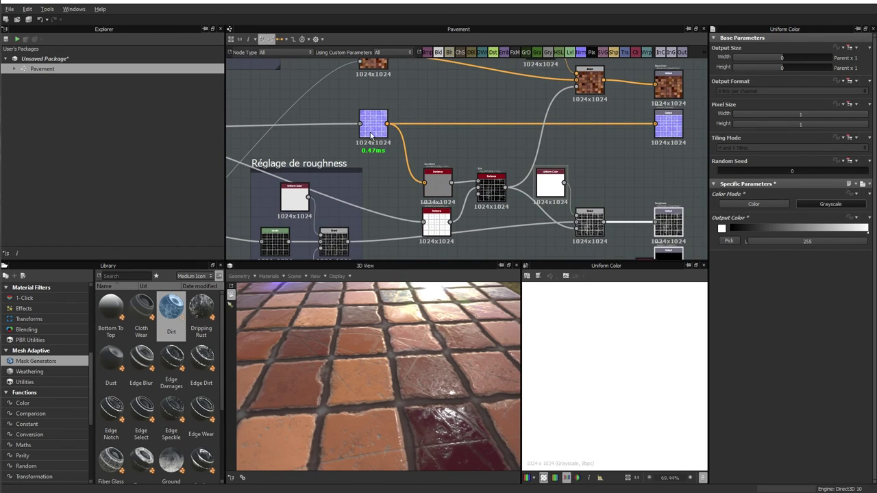
pyautogui.moveTo(375, 125); pyautogui.dragTo(350, 126)
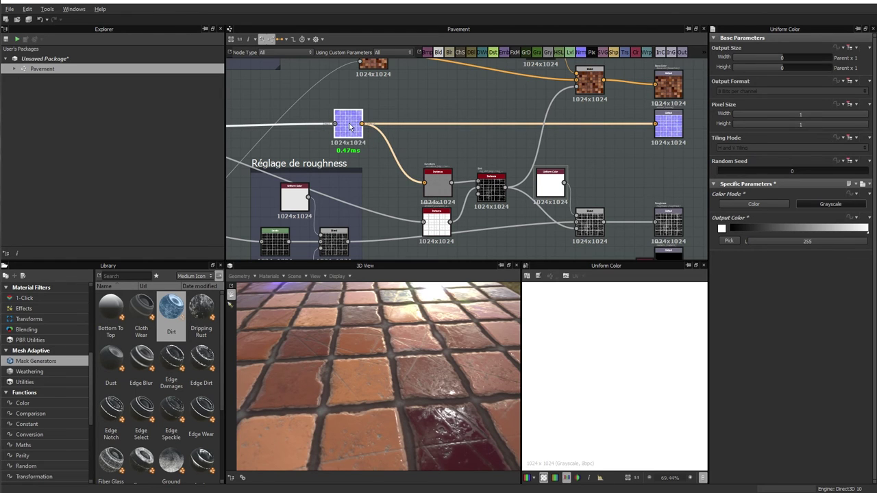
pyautogui.scroll(2, 452, 142)
pyautogui.scroll(1, 452, 142)
pyautogui.scroll(-3, 451, 142)
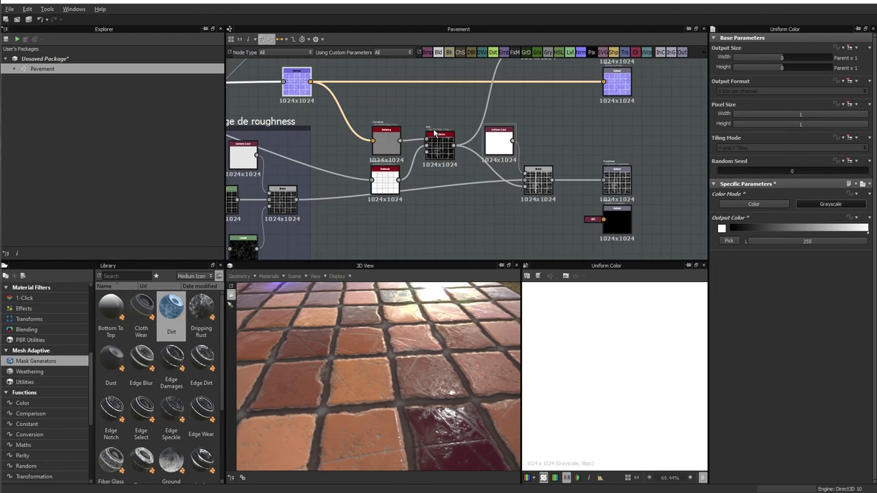
pyautogui.scroll(2, 455, 144)
# Wrap the selected dirt nodes in a new frame titled Dirt.
pyautogui.moveTo(373, 244)
pyautogui.mouseDown()
pyautogui.moveTo(541, 111)
pyautogui.moveTo(517, 111)
pyautogui.mouseUp()
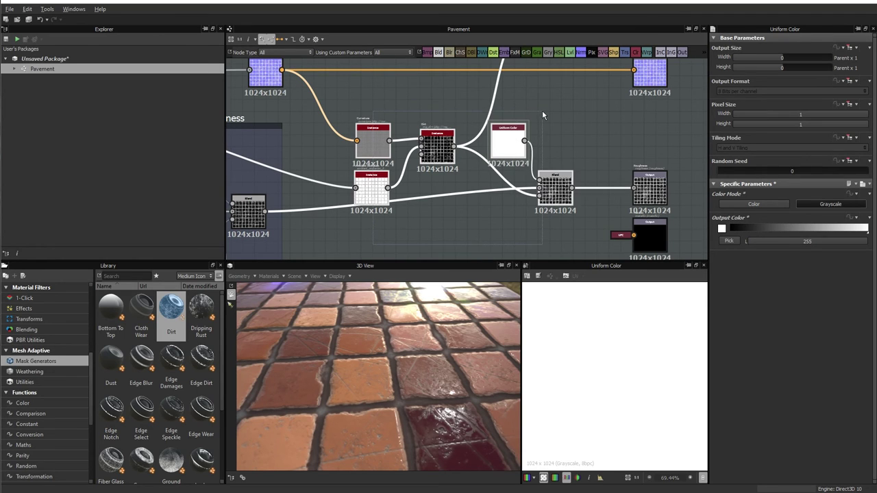
pyautogui.moveTo(522, 111); pyautogui.dragTo(469, 141)
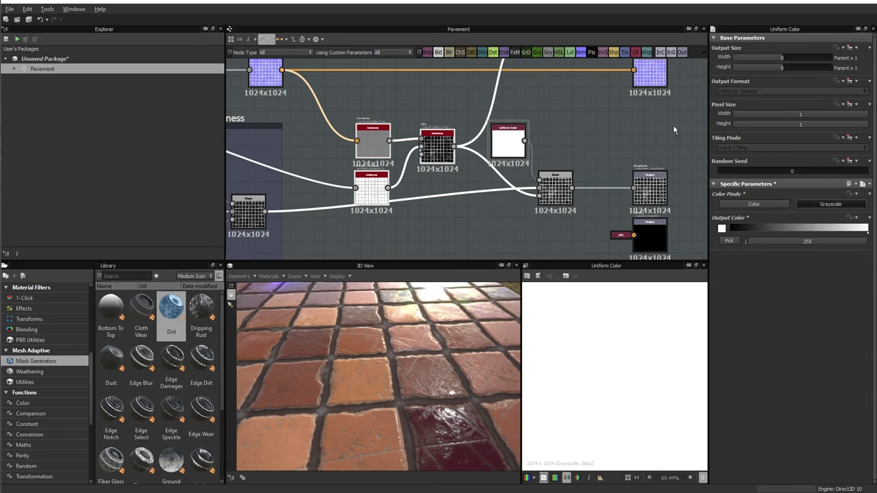
pyautogui.rightClick(443, 147)
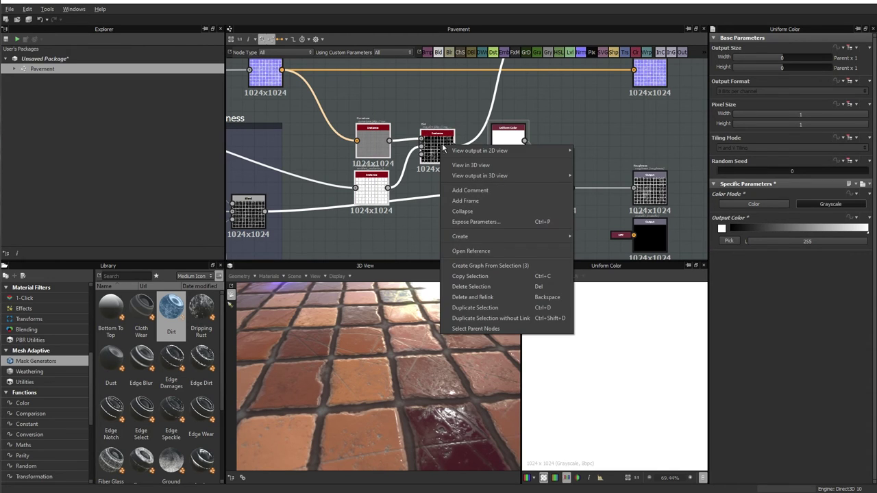
pyautogui.click(465, 200)
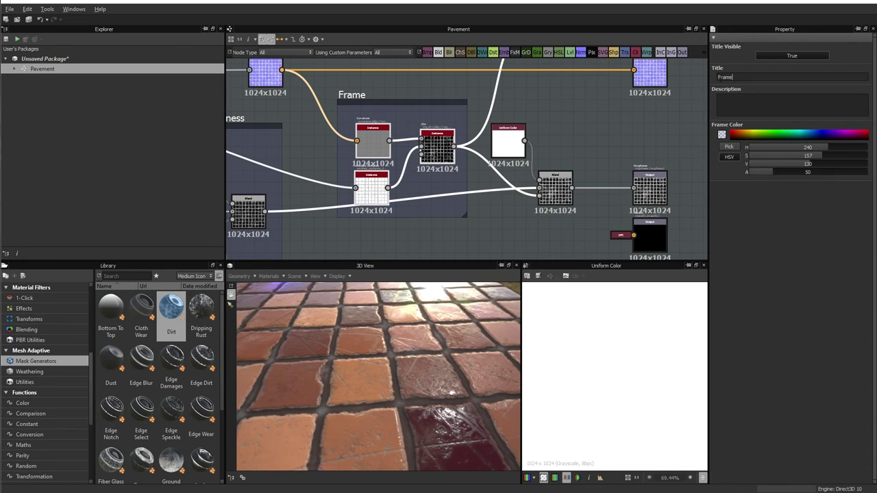
pyautogui.write('Dirt')
pyautogui.press('Return')
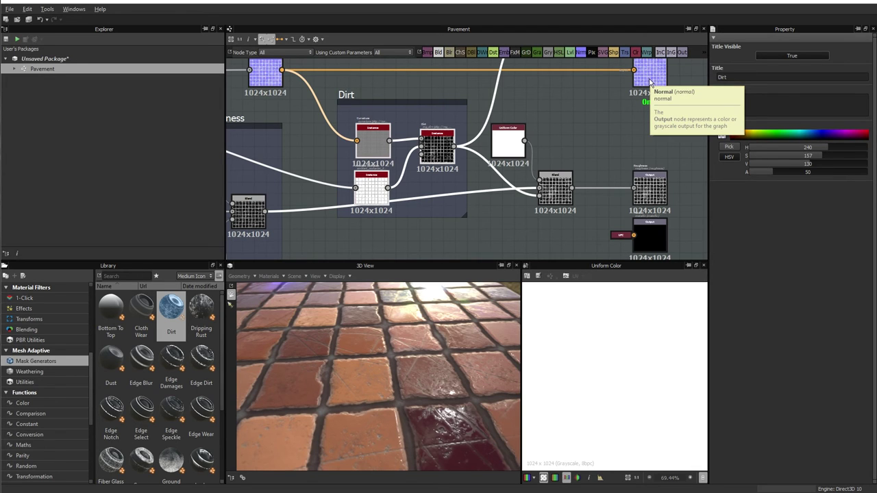
# Enlarge the Dirt frame to enclose more nodes and move it up.
pyautogui.scroll(-2, 569, 159)
pyautogui.moveTo(569, 158); pyautogui.dragTo(508, 158, button='middle')
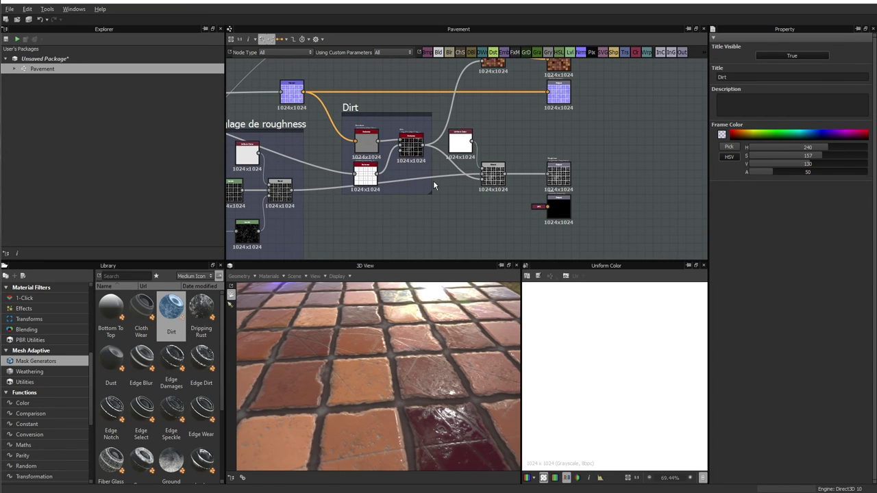
pyautogui.moveTo(429, 194); pyautogui.dragTo(511, 196)
pyautogui.moveTo(523, 160)
pyautogui.mouseDown(button='middle')
pyautogui.moveTo(631, 173)
pyautogui.moveTo(636, 189)
pyautogui.mouseUp(button='middle')
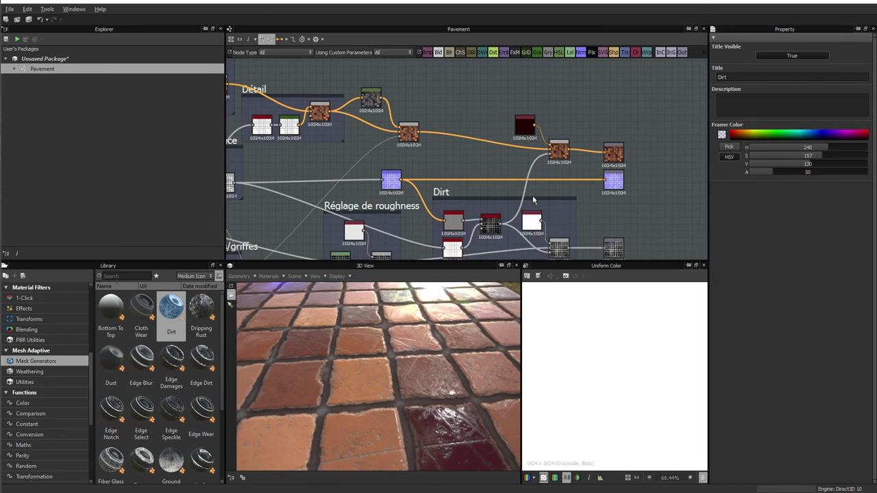
pyautogui.moveTo(472, 197); pyautogui.dragTo(472, 177)
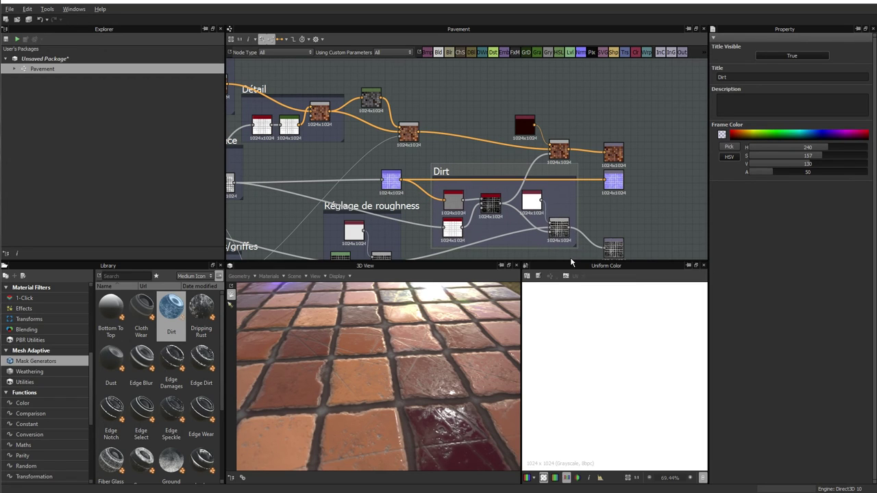
# Move the dark red Uniform Color and its Blend down inside the Dirt frame.
pyautogui.moveTo(573, 244); pyautogui.dragTo(572, 230, button='middle')
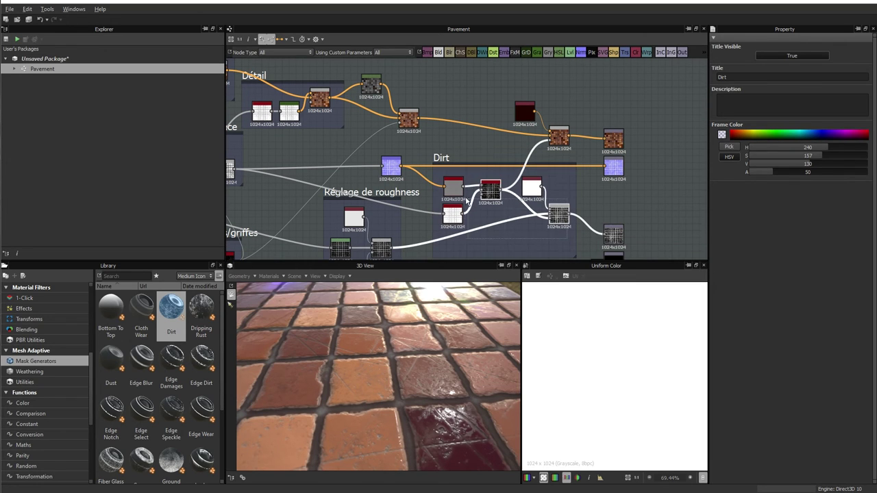
pyautogui.moveTo(575, 240)
pyautogui.mouseDown()
pyautogui.moveTo(443, 189)
pyautogui.moveTo(440, 215)
pyautogui.mouseUp()
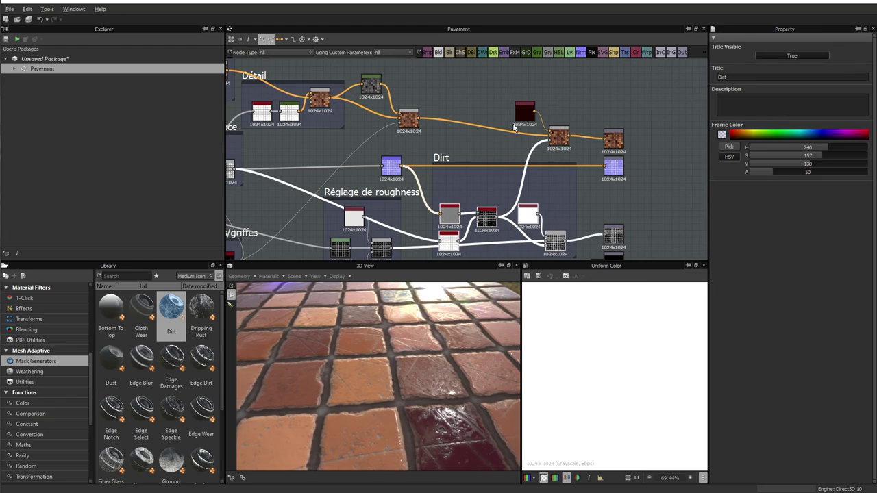
pyautogui.click(513, 90)
pyautogui.moveTo(513, 94); pyautogui.dragTo(570, 146)
pyautogui.moveTo(546, 114)
pyautogui.mouseDown()
pyautogui.moveTo(539, 159)
pyautogui.moveTo(489, 180)
pyautogui.mouseUp()
# Shift the Dirt frame up and right, with the purple node beside its title.
pyautogui.click(533, 121)
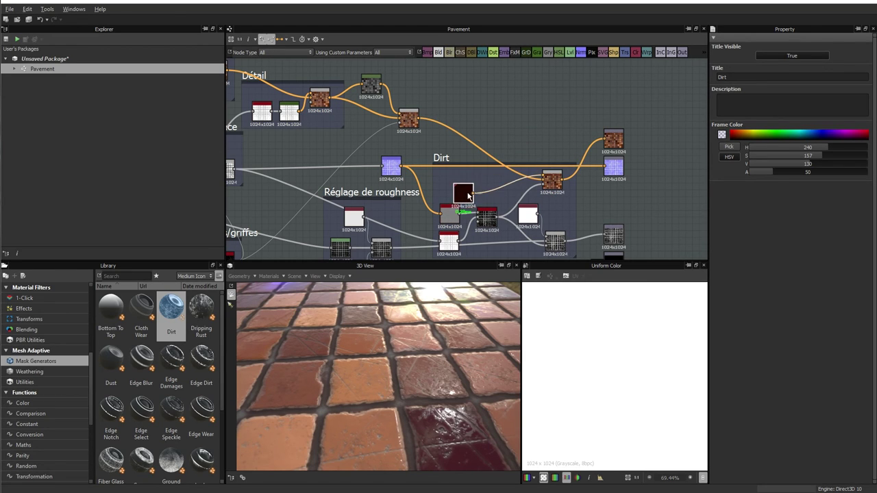
pyautogui.click(471, 156)
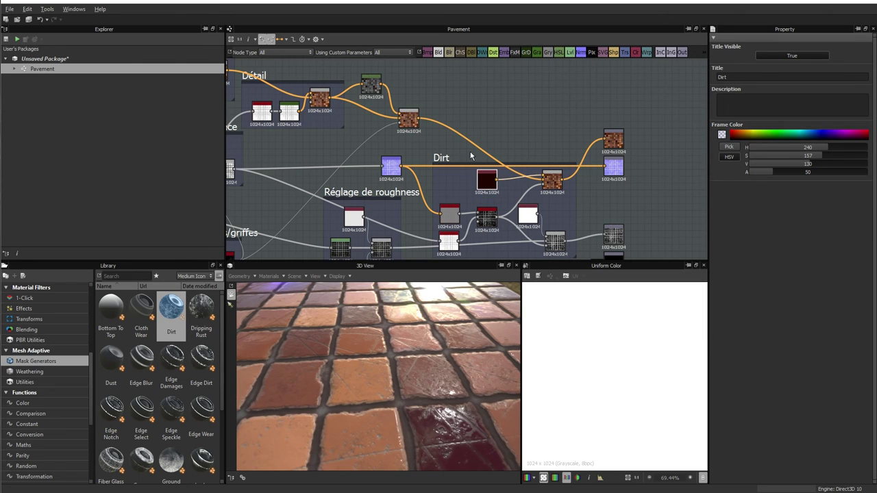
pyautogui.moveTo(444, 158); pyautogui.dragTo(444, 151)
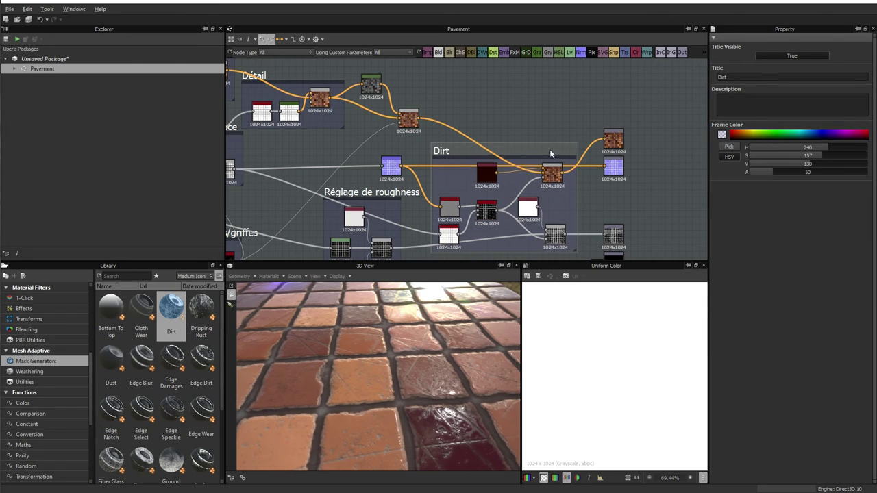
pyautogui.moveTo(618, 171)
pyautogui.mouseDown()
pyautogui.moveTo(558, 176)
pyautogui.moveTo(420, 157)
pyautogui.moveTo(433, 150)
pyautogui.mouseUp()
pyautogui.moveTo(545, 177); pyautogui.dragTo(447, 142, button='middle')
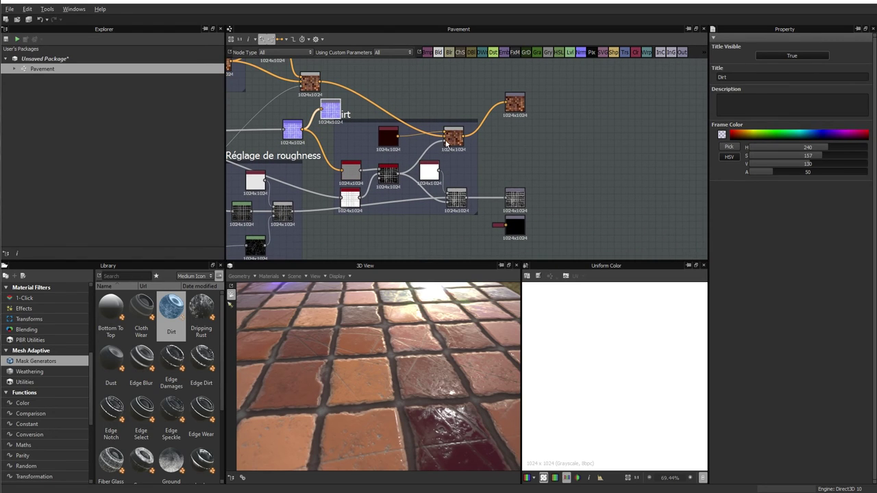
pyautogui.moveTo(356, 121)
pyautogui.mouseDown()
pyautogui.moveTo(452, 121)
pyautogui.moveTo(424, 121)
pyautogui.mouseUp()
# Space the right-edge output nodes apart and lower the black Base Color output slightly.
pyautogui.moveTo(520, 105)
pyautogui.mouseDown()
pyautogui.moveTo(560, 105)
pyautogui.moveTo(578, 133)
pyautogui.mouseUp()
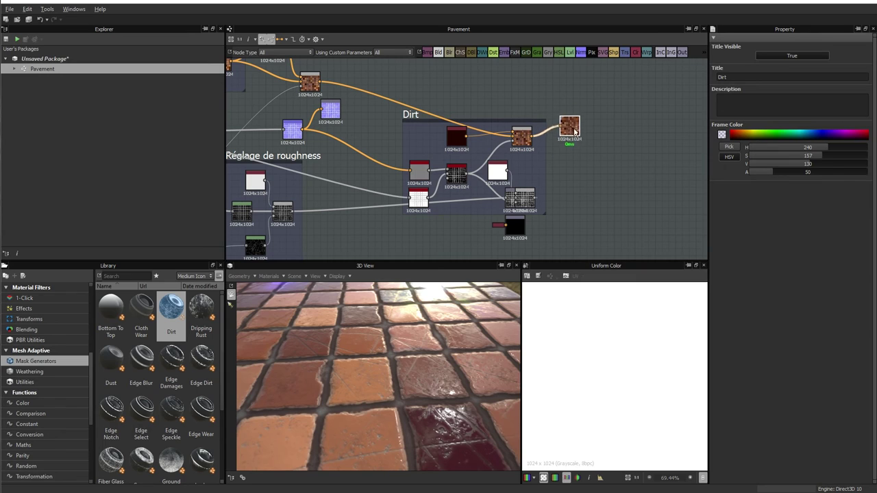
pyautogui.moveTo(529, 202)
pyautogui.mouseDown()
pyautogui.moveTo(493, 200)
pyautogui.moveTo(568, 198)
pyautogui.mouseUp()
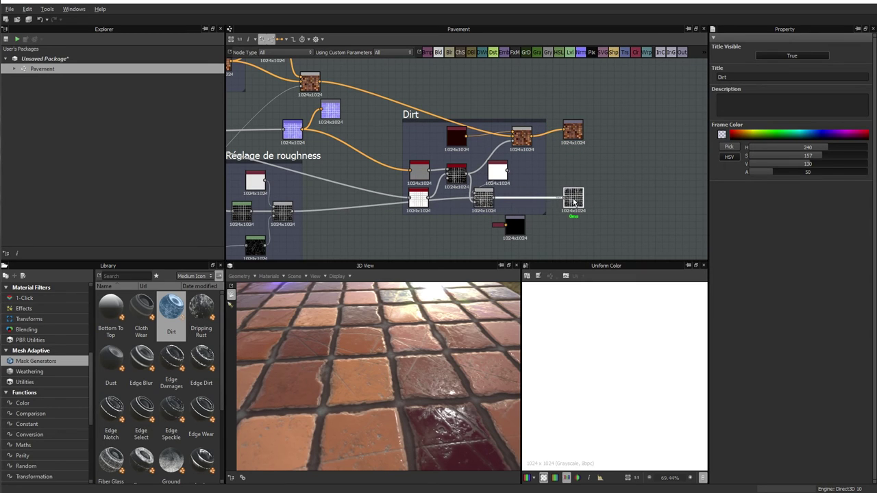
pyautogui.moveTo(481, 200)
pyautogui.mouseDown()
pyautogui.moveTo(533, 202)
pyautogui.moveTo(522, 200)
pyautogui.moveTo(569, 233)
pyautogui.mouseUp()
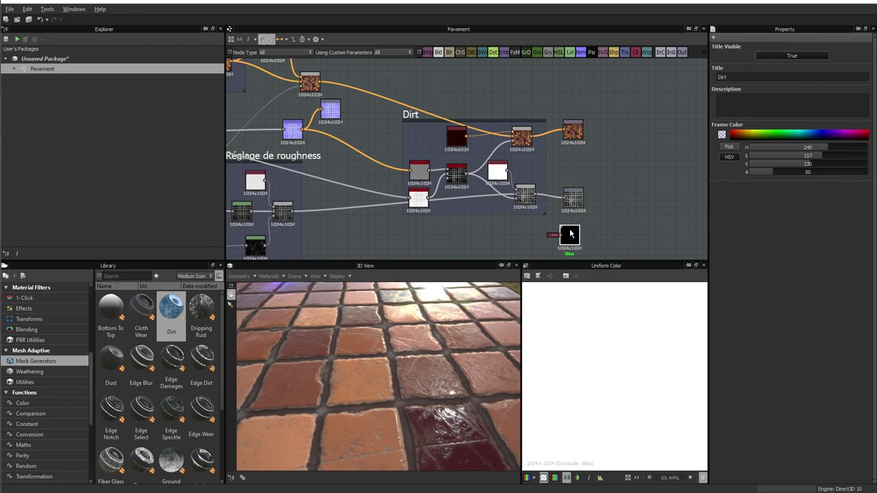
pyautogui.moveTo(335, 121)
pyautogui.mouseDown()
pyautogui.moveTo(368, 129)
pyautogui.moveTo(575, 79)
pyautogui.mouseUp()
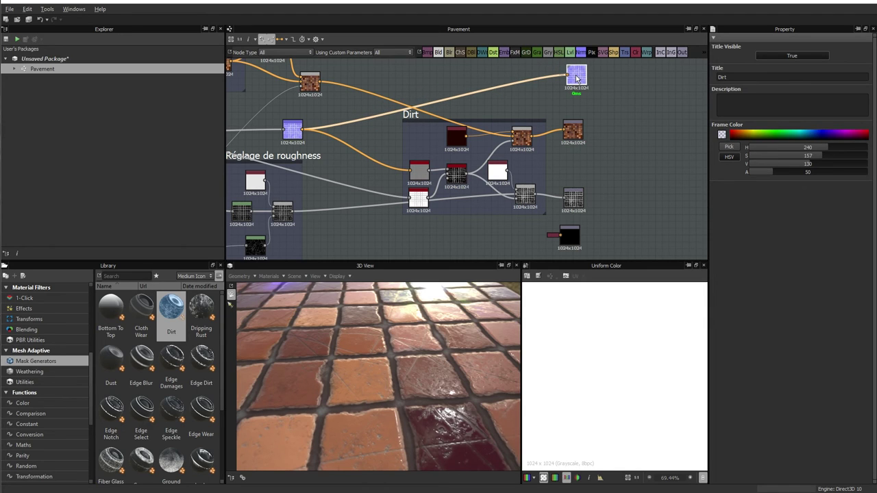
pyautogui.click(573, 132)
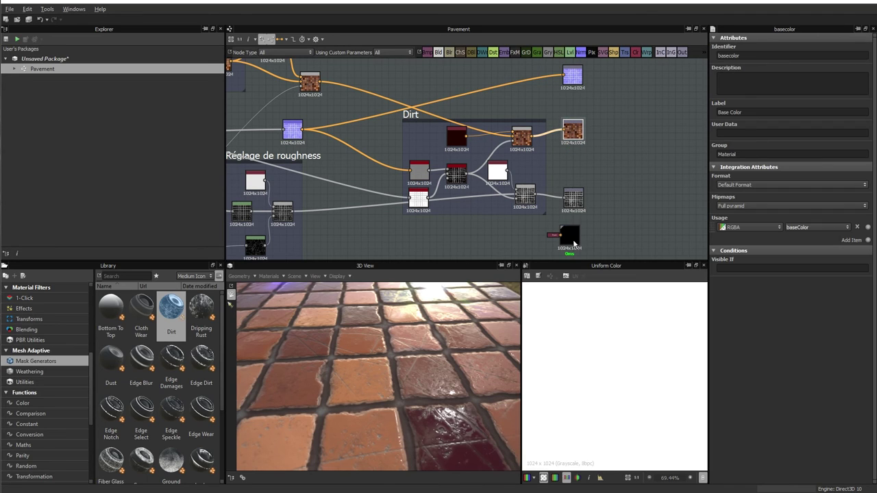
pyautogui.moveTo(574, 245); pyautogui.dragTo(579, 253)
# Group the HSL node and its following Blend in a new frame titled Crasses/griffes.
pyautogui.press('f')
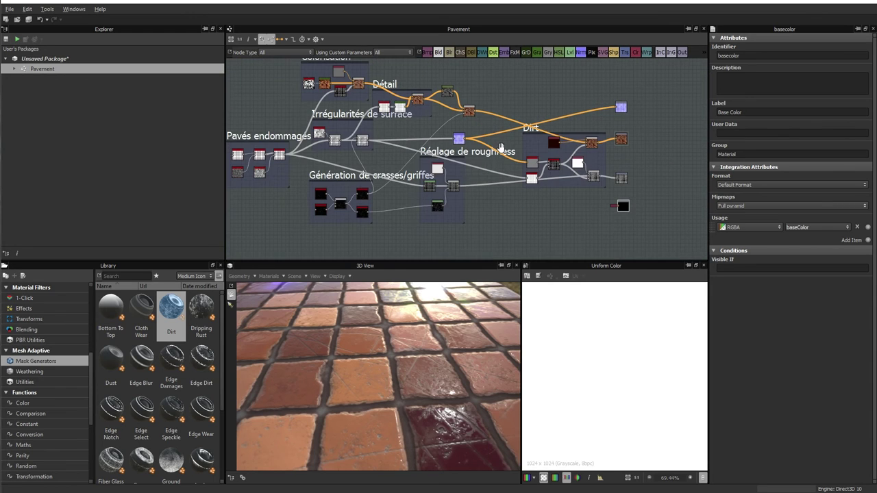
pyautogui.scroll(4, 479, 143)
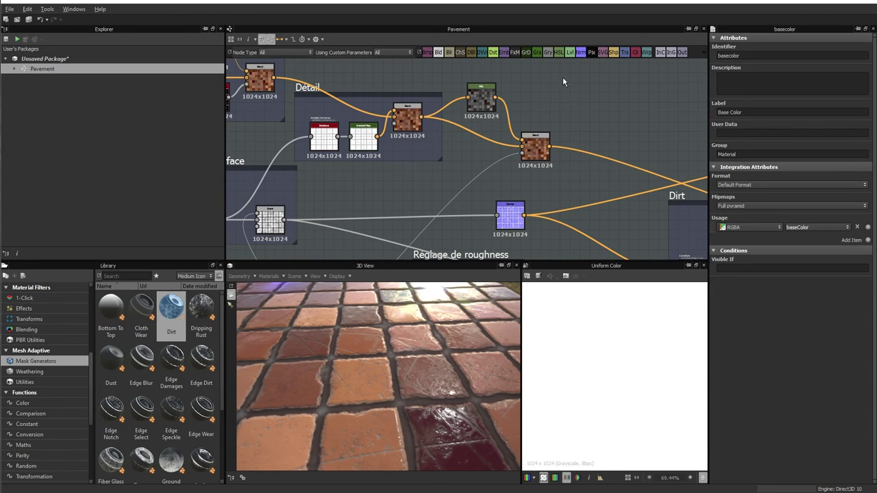
pyautogui.scroll(-2, 567, 98)
pyautogui.scroll(-2, 567, 110)
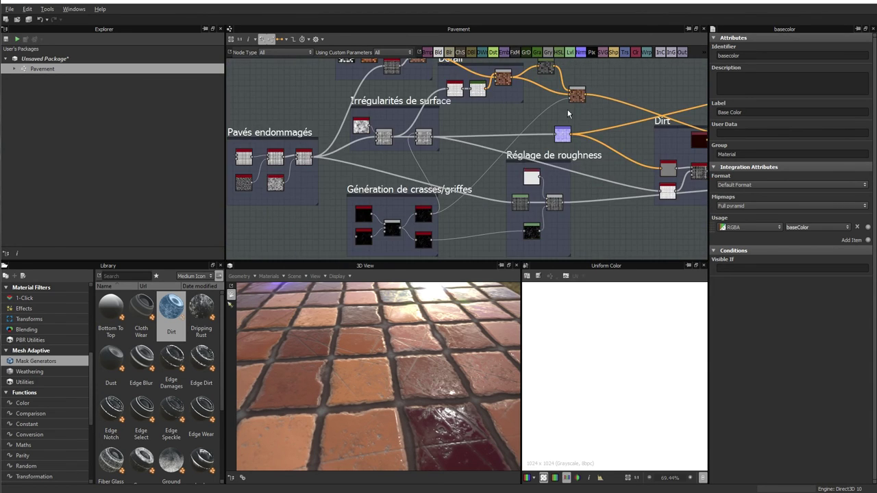
pyautogui.moveTo(576, 129); pyautogui.dragTo(563, 150, button='middle')
pyautogui.scroll(1, 547, 137)
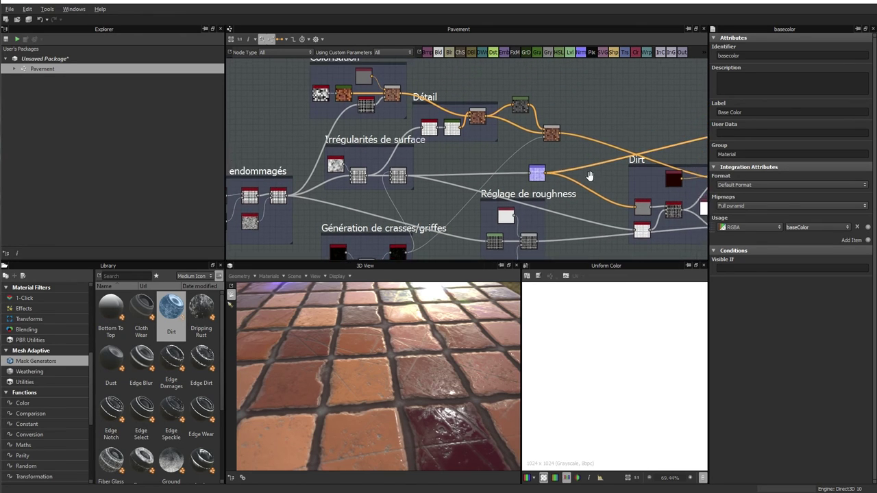
pyautogui.scroll(3, 520, 134)
pyautogui.moveTo(521, 215); pyautogui.dragTo(383, 104)
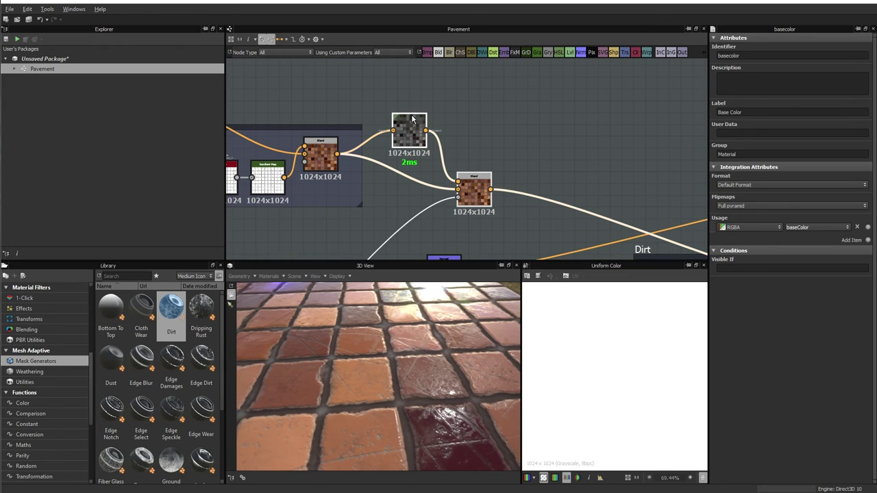
pyautogui.rightClick(412, 130)
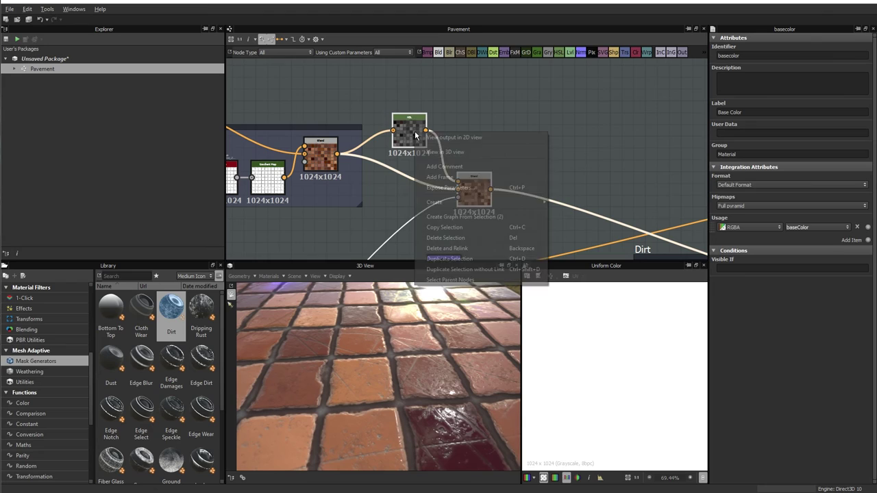
pyautogui.click(454, 180)
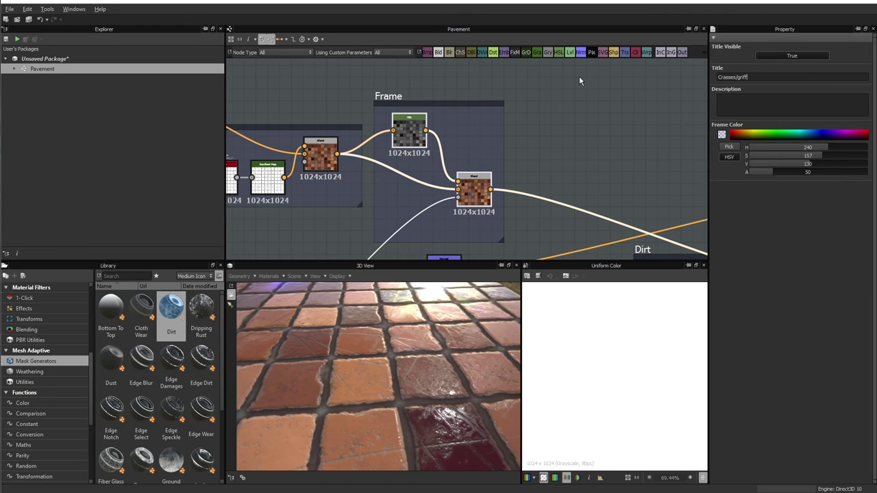
pyautogui.write('es')
pyautogui.press('Return')
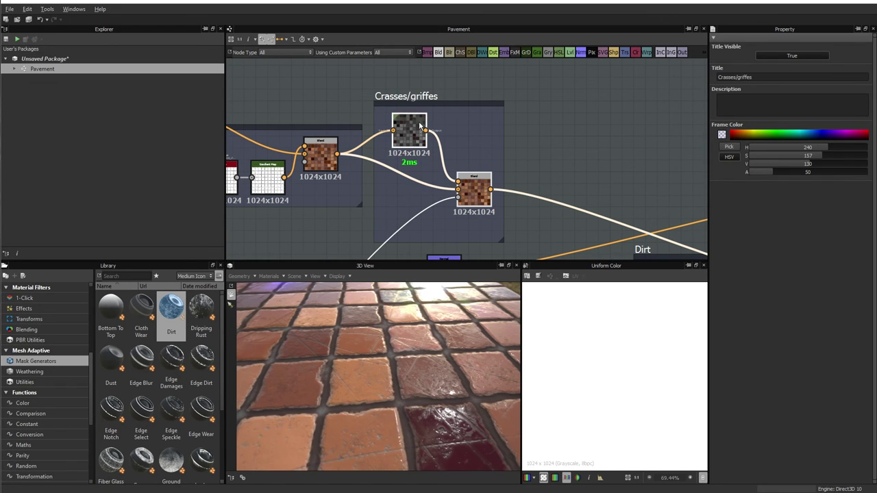
# Shift the Crasses/griffes and Détail frames slightly right.
pyautogui.scroll(-3, 421, 174)
pyautogui.moveTo(356, 124); pyautogui.dragTo(360, 115, button='middle')
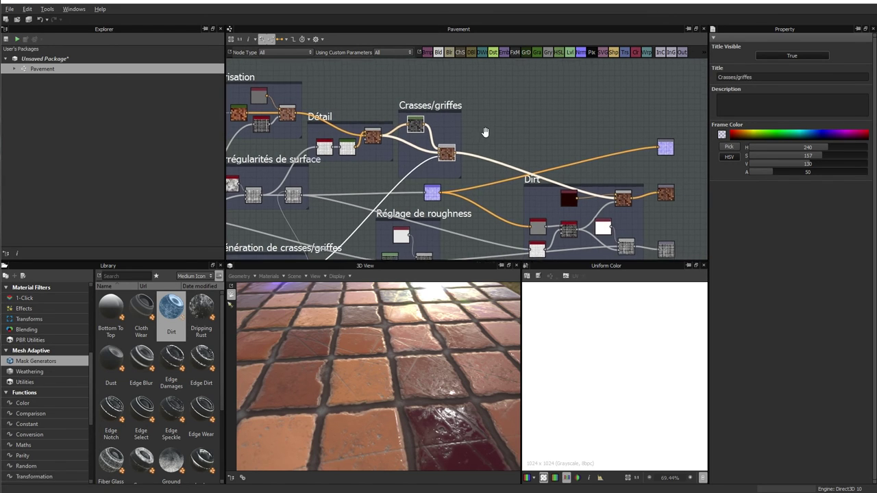
pyautogui.moveTo(428, 98); pyautogui.dragTo(451, 95)
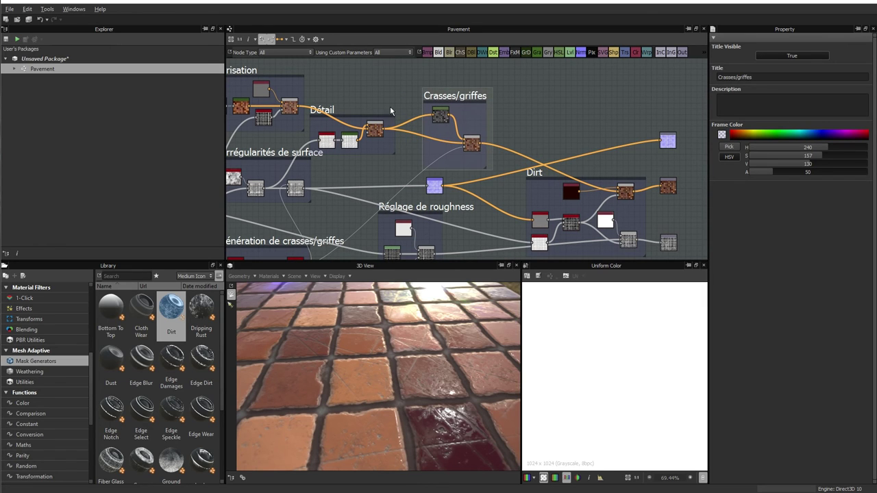
pyautogui.moveTo(329, 106); pyautogui.dragTo(337, 102)
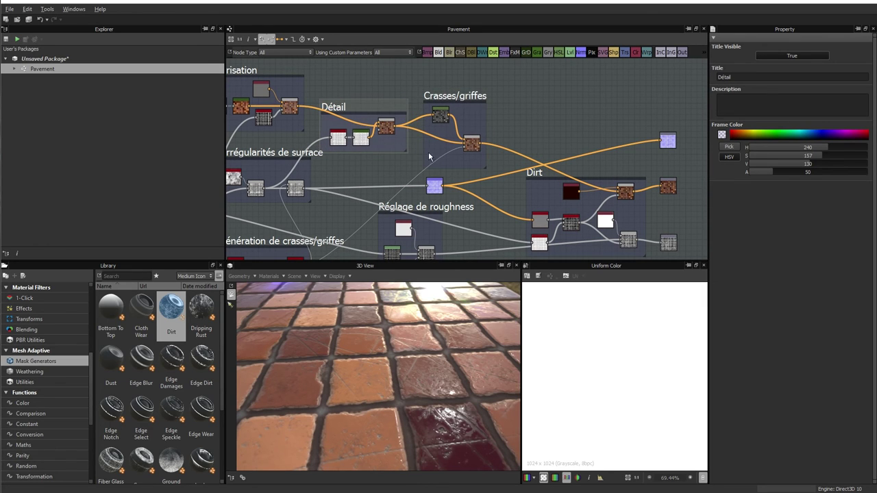
pyautogui.moveTo(428, 157)
pyautogui.mouseDown(button='middle')
pyautogui.moveTo(475, 119)
pyautogui.moveTo(468, 131)
pyautogui.mouseUp(button='middle')
pyautogui.scroll(-2, 475, 119)
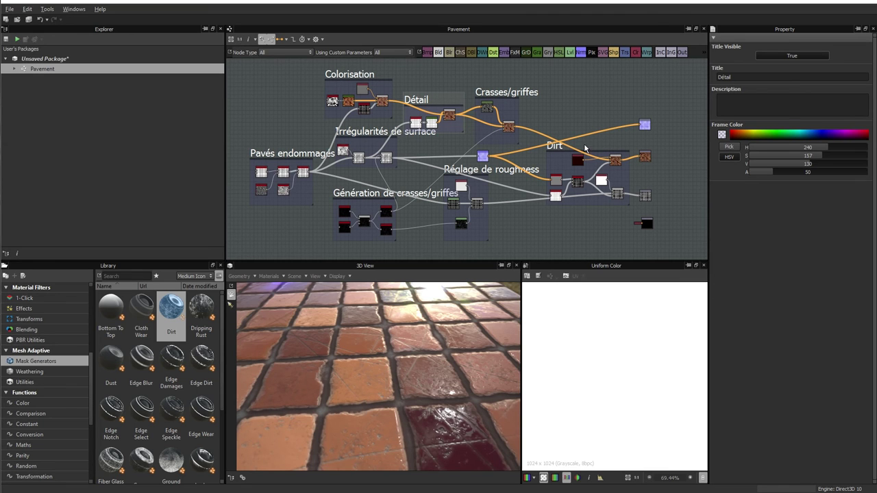
pyautogui.moveTo(362, 408)
pyautogui.mouseDown()
pyautogui.moveTo(440, 391)
pyautogui.moveTo(343, 405)
pyautogui.mouseUp()
pyautogui.moveTo(394, 413)
pyautogui.mouseDown()
pyautogui.moveTo(334, 377)
pyautogui.moveTo(404, 399)
pyautogui.moveTo(334, 388)
pyautogui.mouseUp()
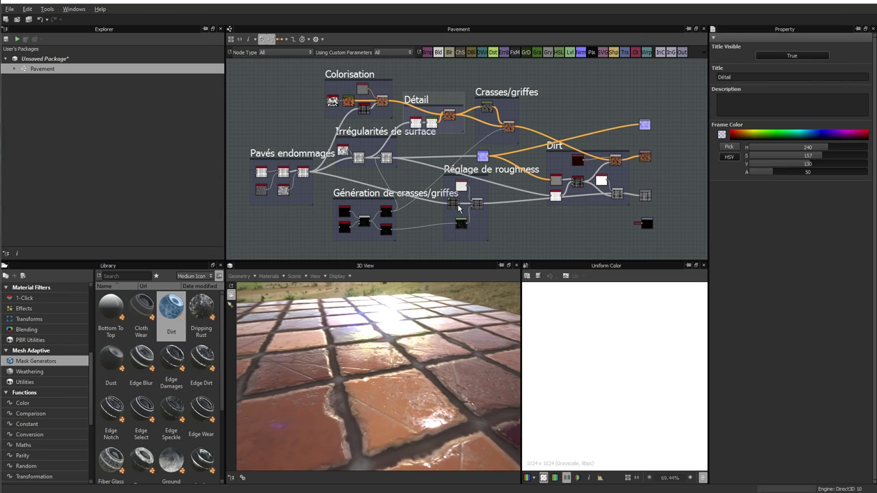
pyautogui.scroll(-2, 218, 366)
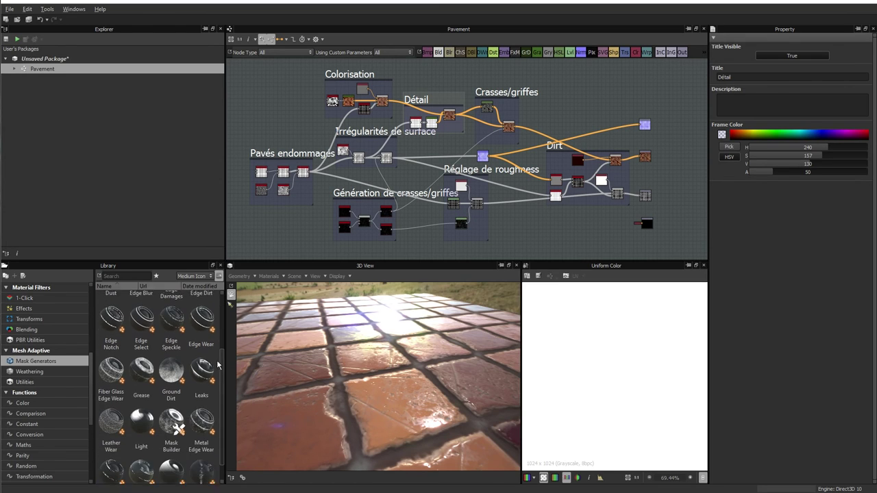
pyautogui.scroll(-1, 218, 365)
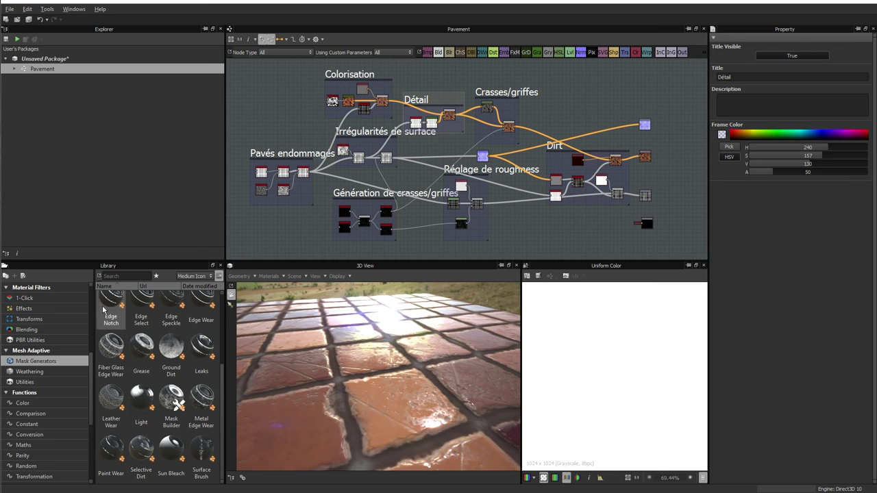
pyautogui.scroll(4, 95, 329)
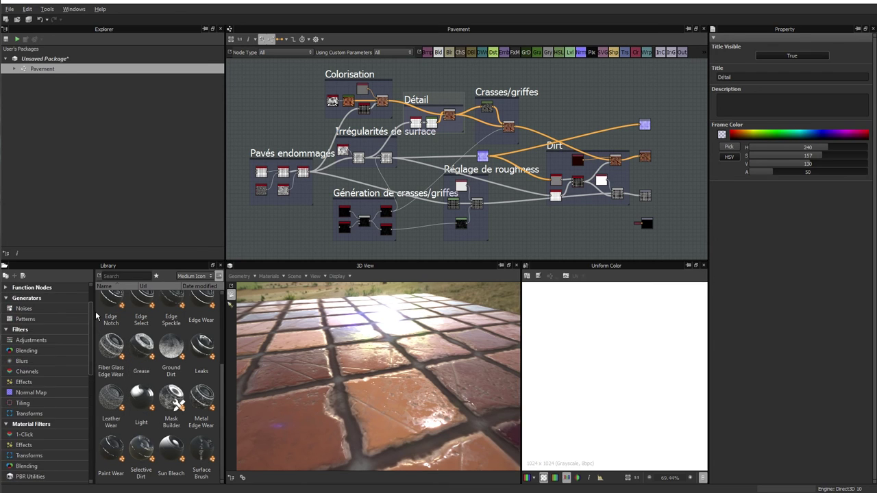
pyautogui.scroll(1, 95, 315)
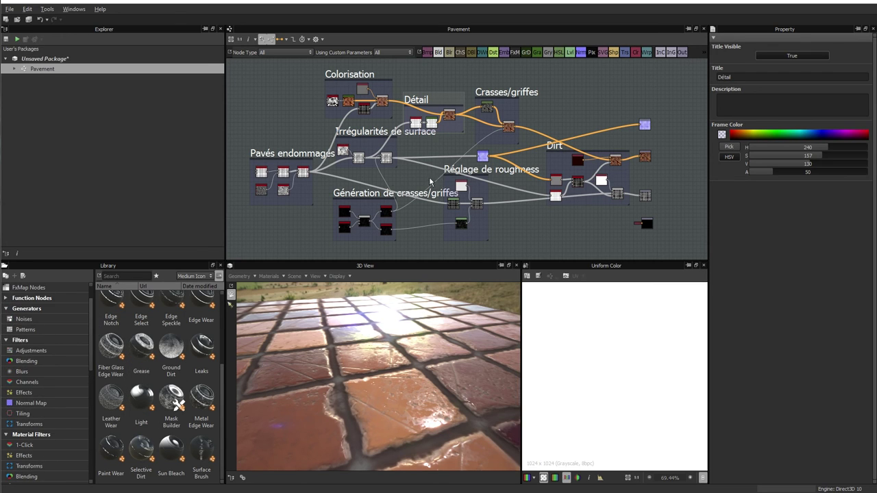
pyautogui.scroll(1, 430, 182)
pyautogui.scroll(1, 430, 182)
pyautogui.scroll(1, 390, 183)
pyautogui.scroll(1, 387, 184)
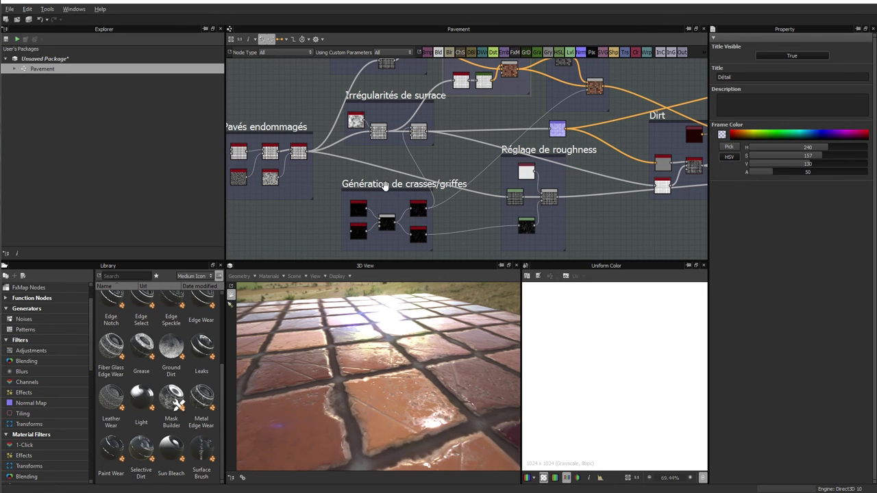
pyautogui.scroll(1, 384, 185)
pyautogui.moveTo(367, 182); pyautogui.dragTo(601, 201, button='middle')
pyautogui.scroll(3, 494, 186)
pyautogui.scroll(1, 507, 192)
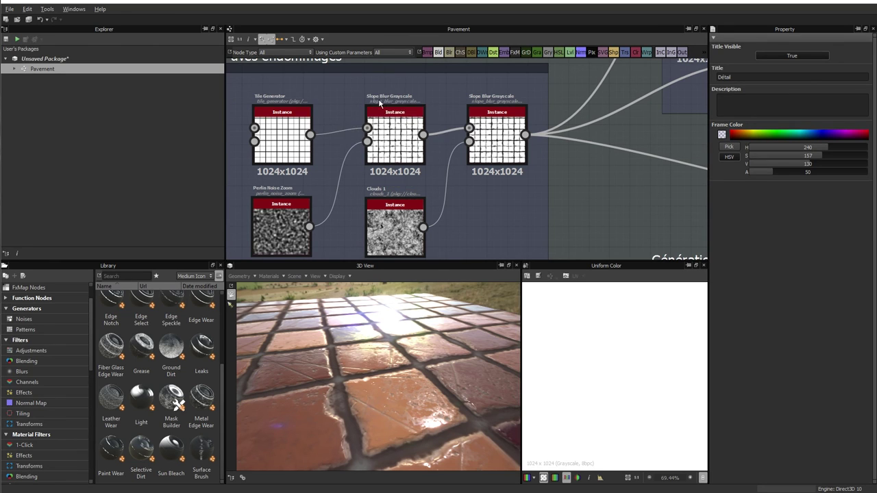
pyautogui.scroll(-2, 439, 148)
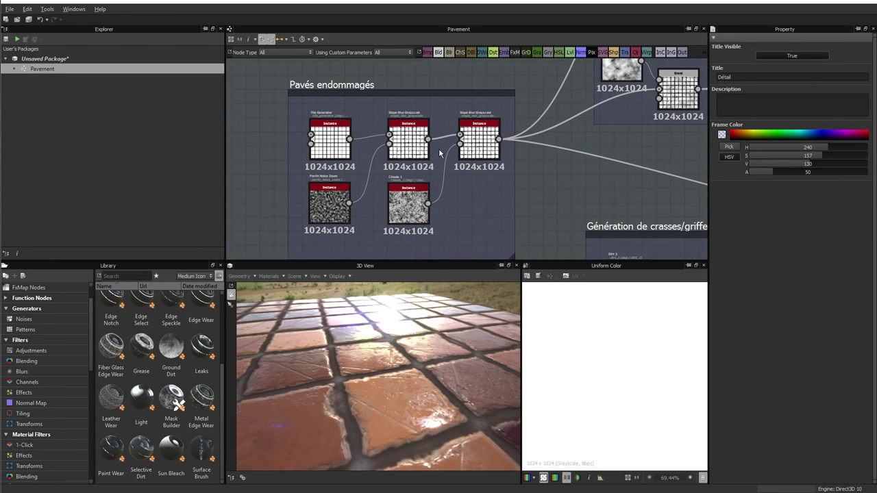
pyautogui.scroll(3, 342, 411)
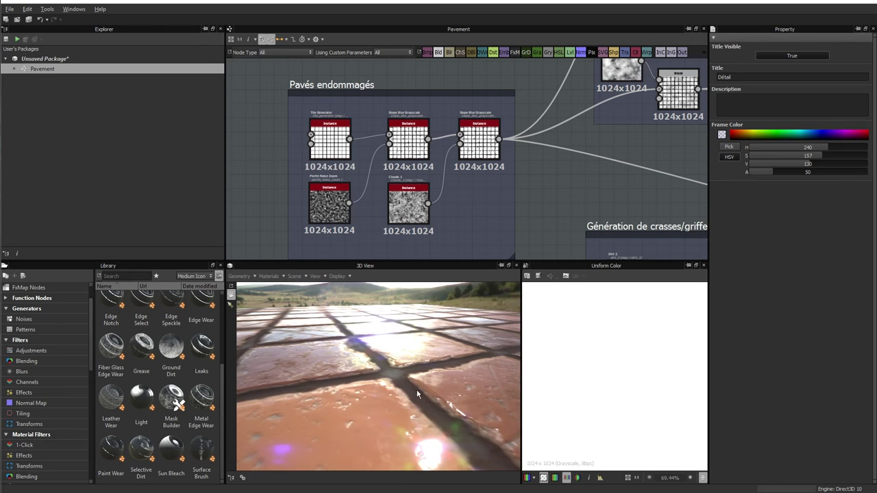
pyautogui.moveTo(408, 385); pyautogui.dragTo(358, 413)
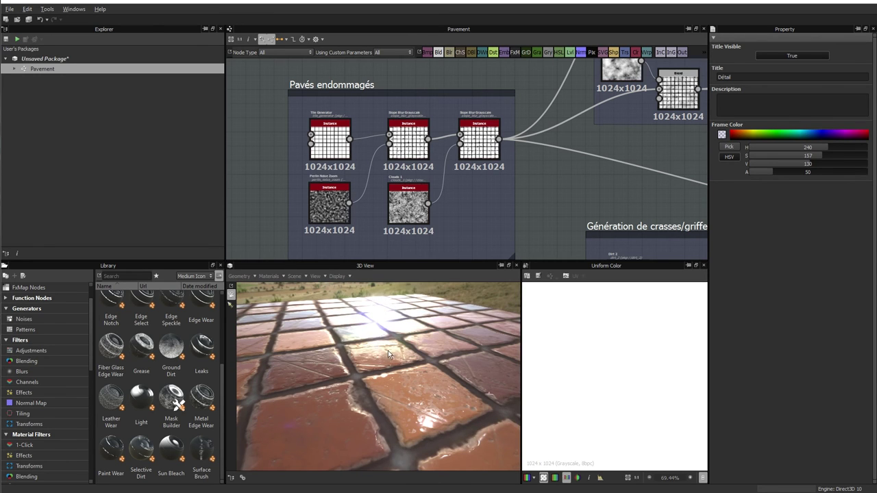
pyautogui.moveTo(387, 350); pyautogui.dragTo(391, 294)
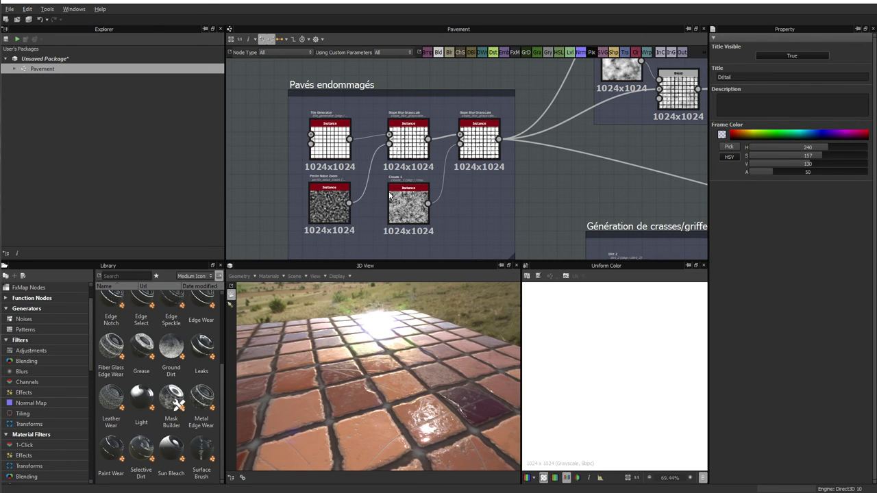
pyautogui.press('f')
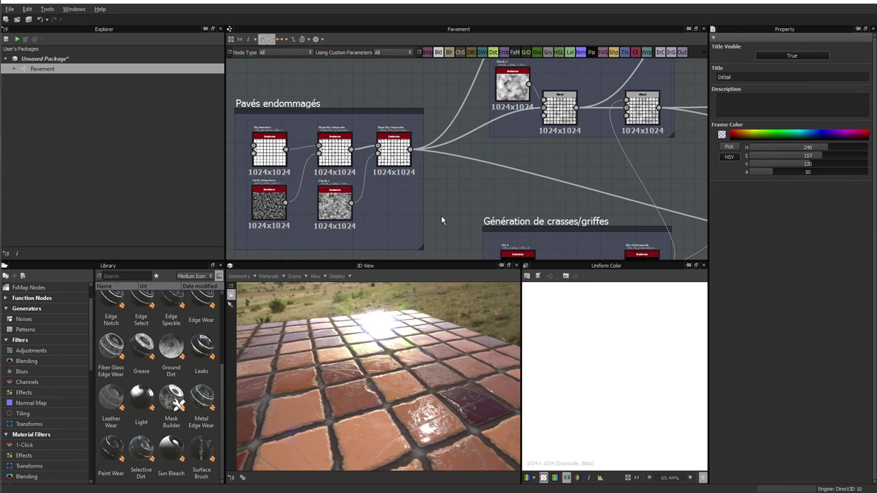
pyautogui.moveTo(587, 174); pyautogui.dragTo(352, 175, button='middle')
pyautogui.scroll(-3, 492, 178)
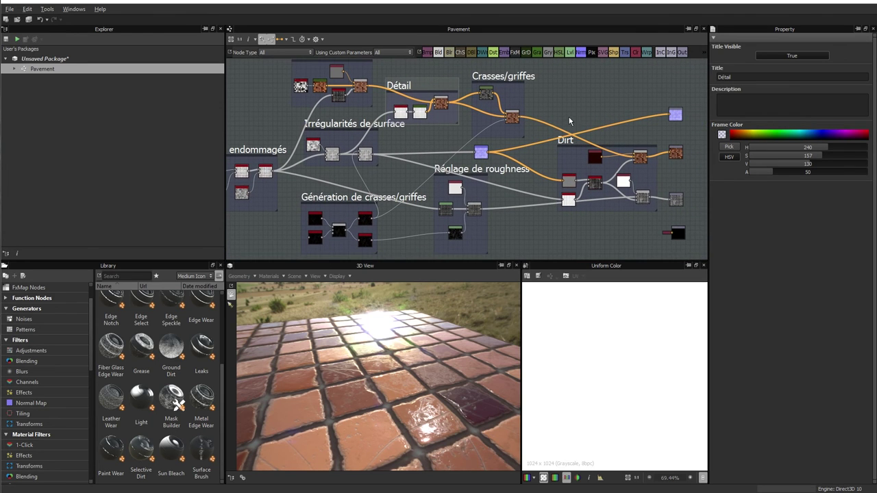
pyautogui.scroll(-1, 480, 161)
pyautogui.scroll(-1, 480, 162)
pyautogui.scroll(-1, 480, 162)
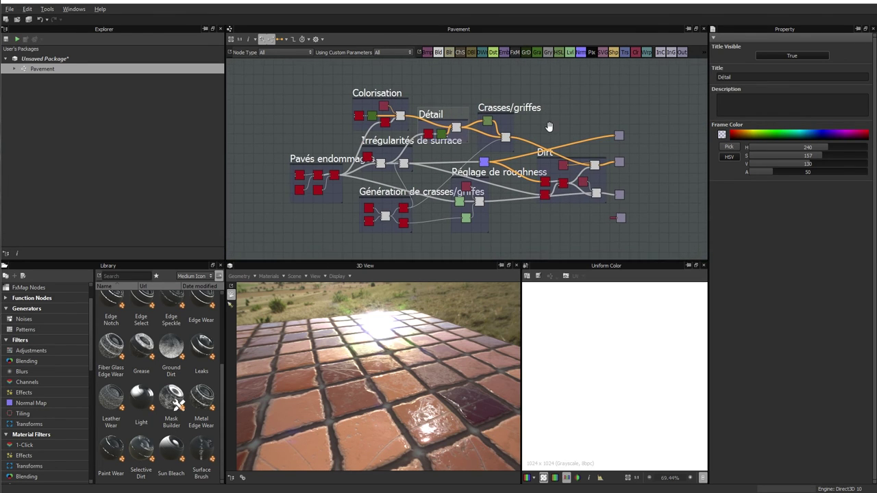
# Lower the Pavement graph's Output Size from 1024 to 512 px in Base Parameters.
pyautogui.click(593, 107)
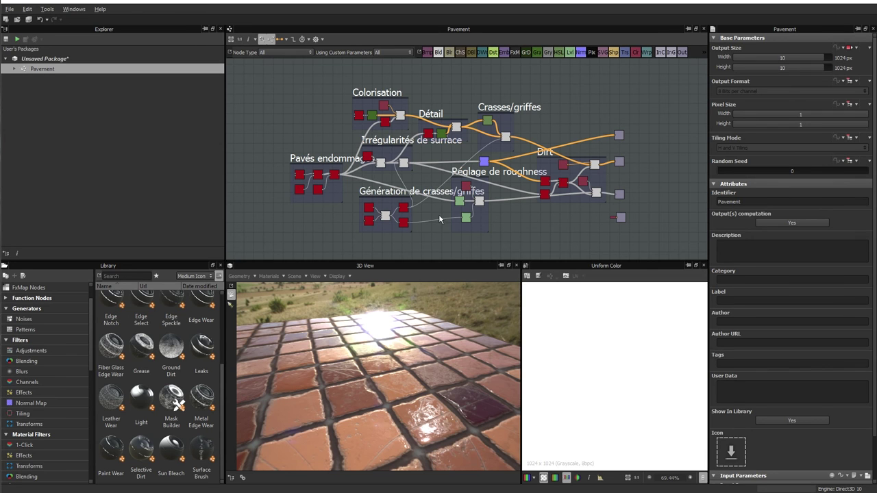
pyautogui.moveTo(400, 395)
pyautogui.mouseDown()
pyautogui.moveTo(432, 369)
pyautogui.moveTo(424, 375)
pyautogui.mouseUp()
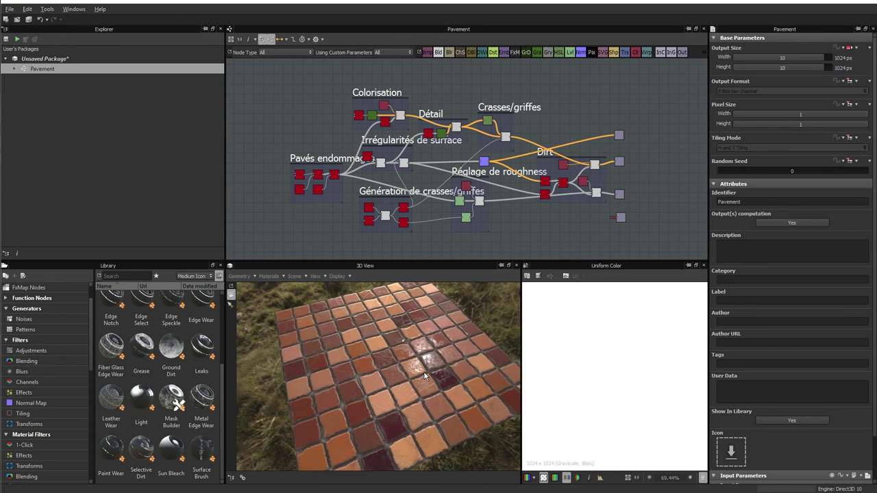
pyautogui.scroll(3, 420, 373)
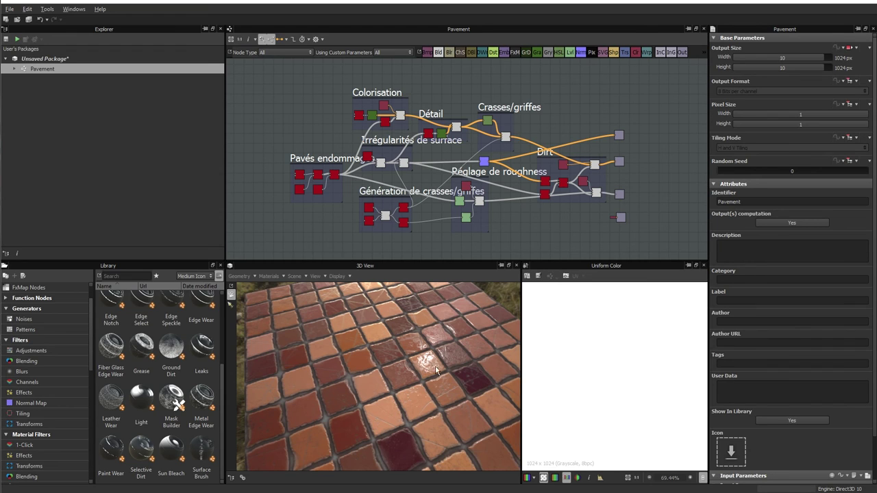
pyautogui.scroll(2, 422, 370)
pyautogui.scroll(2, 419, 363)
pyautogui.moveTo(419, 363); pyautogui.dragTo(404, 394)
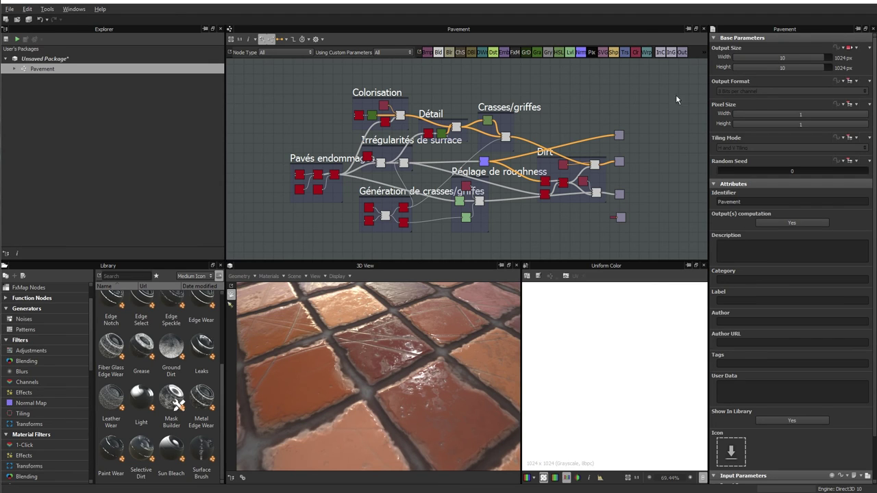
pyautogui.click(818, 59)
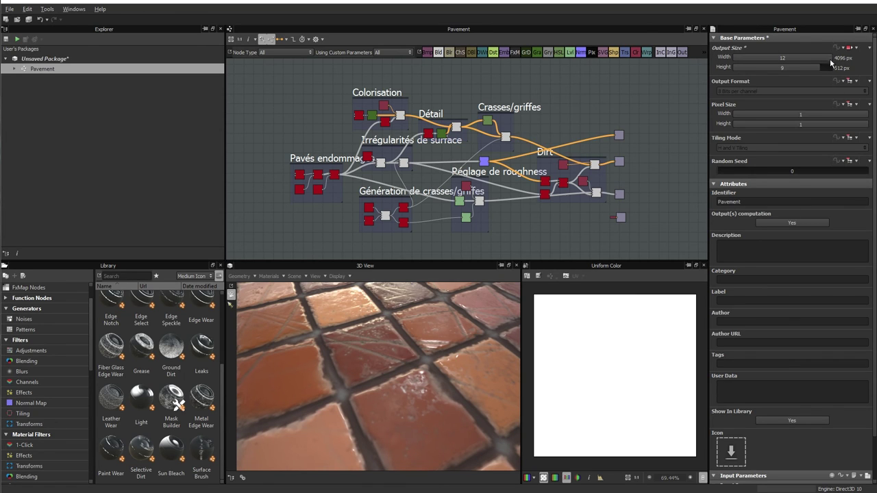
# Raise the Pavement graph output size to 4096 px and zoom the 3D view onto the sharper tiles.
pyautogui.click(830, 58)
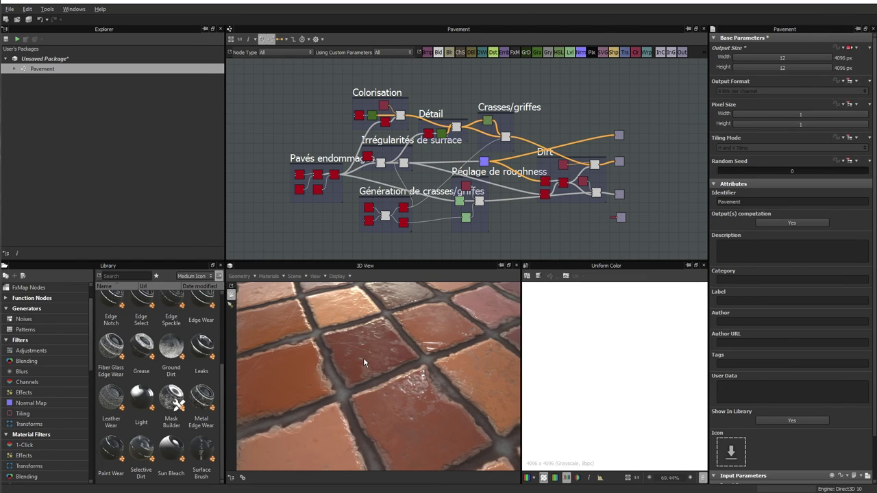
pyautogui.moveTo(364, 367)
pyautogui.mouseDown()
pyautogui.moveTo(408, 379)
pyautogui.moveTo(438, 368)
pyautogui.moveTo(404, 386)
pyautogui.moveTo(398, 375)
pyautogui.moveTo(428, 372)
pyautogui.moveTo(360, 372)
pyautogui.moveTo(374, 383)
pyautogui.moveTo(351, 416)
pyautogui.moveTo(350, 360)
pyautogui.mouseUp()
pyautogui.scroll(3, 371, 367)
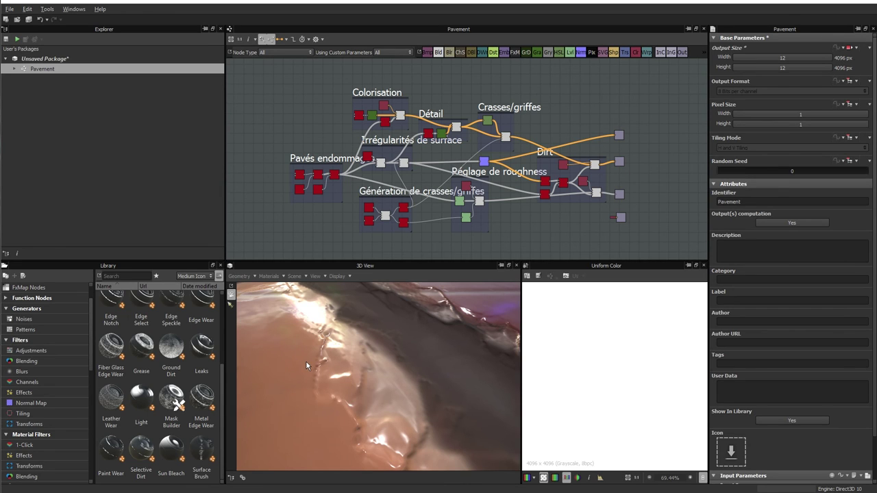
pyautogui.moveTo(386, 207); pyautogui.dragTo(456, 203, button='middle')
pyautogui.scroll(5, 413, 204)
# Zoom to the Réglage de roughness frame and select its Levels node.
pyautogui.scroll(3, 415, 207)
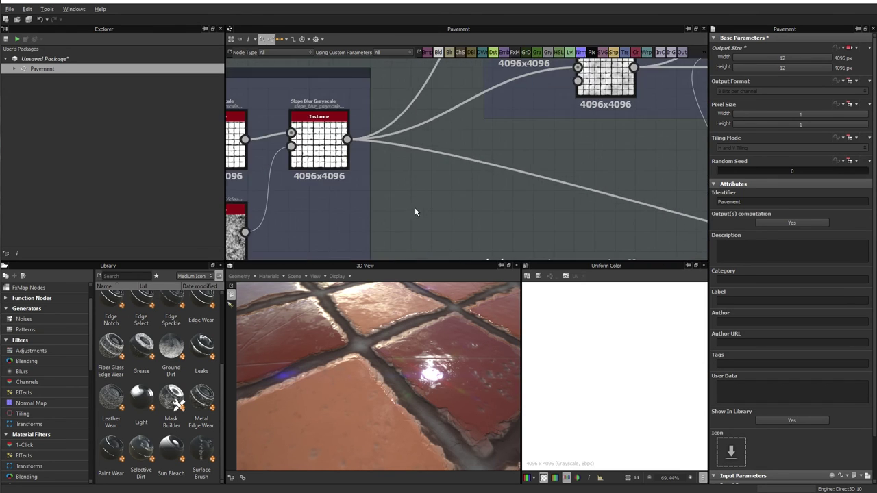
pyautogui.scroll(-2, 426, 201)
pyautogui.scroll(-3, 614, 212)
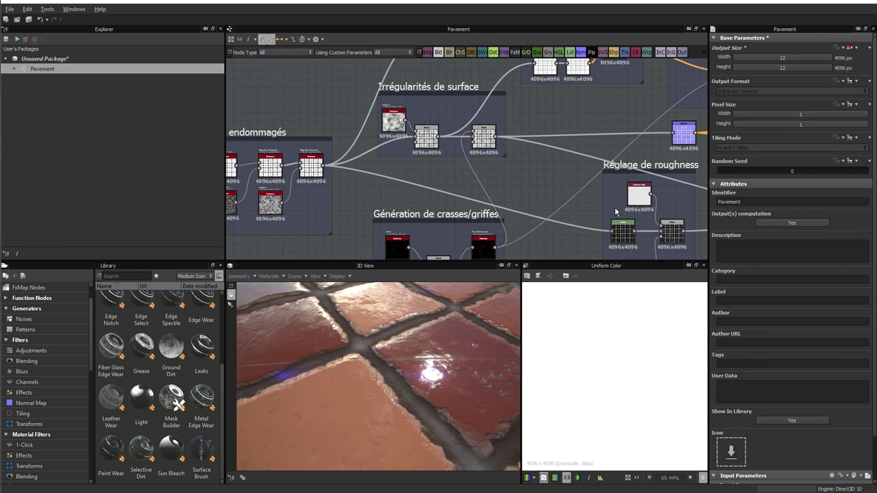
pyautogui.moveTo(614, 207); pyautogui.dragTo(428, 163, button='middle')
pyautogui.scroll(4, 429, 163)
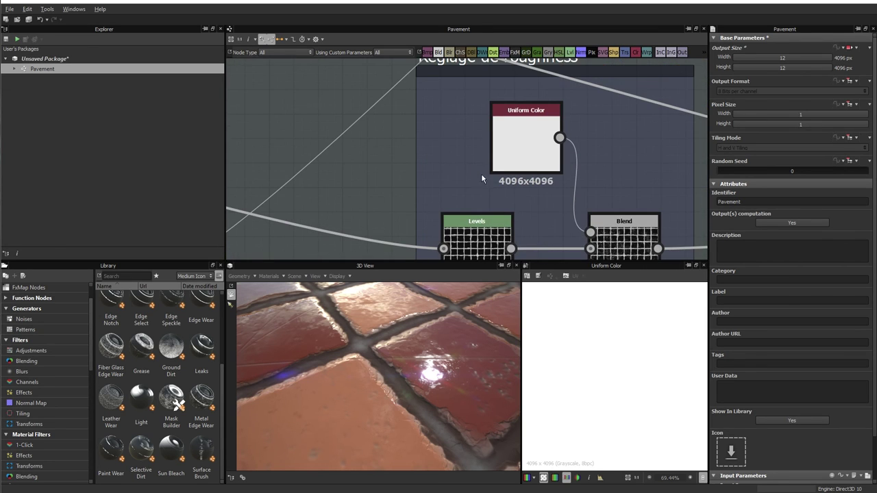
pyautogui.moveTo(482, 178); pyautogui.dragTo(480, 109, button='middle')
pyautogui.click(482, 200)
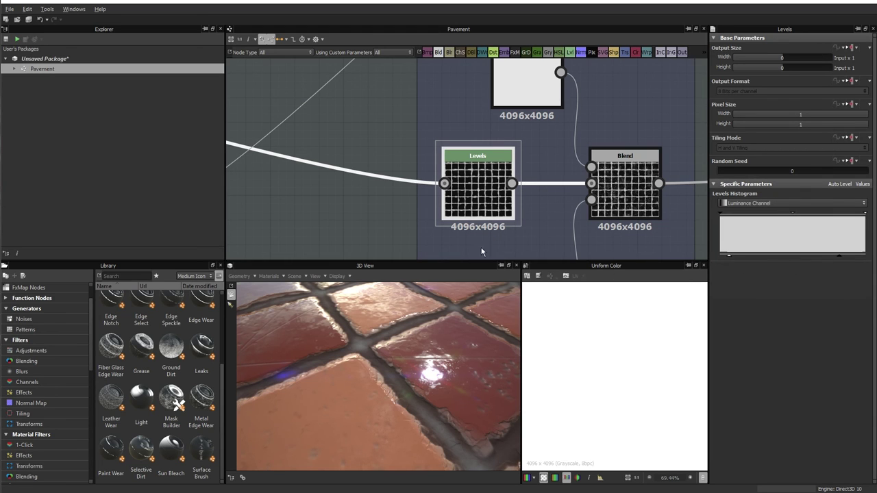
# Shift the Levels histogram handle to darken the roughness, then inspect the glossier tiles in 3D.
pyautogui.scroll(3, 410, 372)
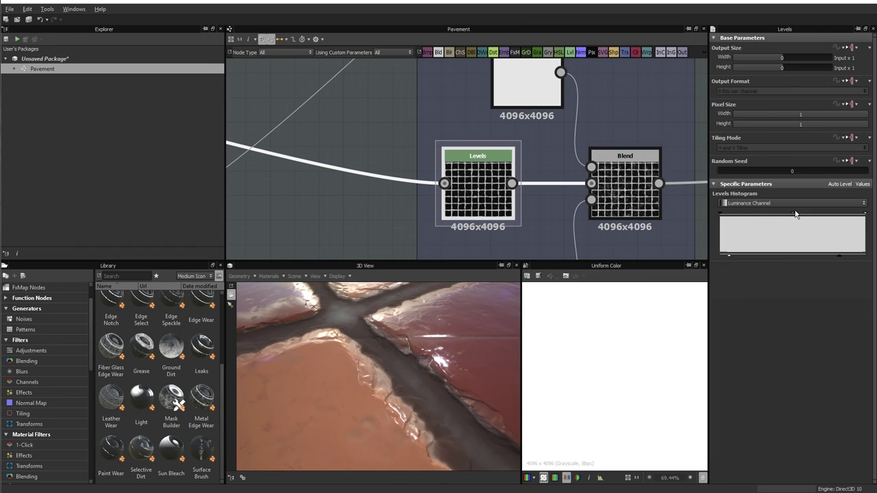
pyautogui.moveTo(791, 216)
pyautogui.mouseDown()
pyautogui.moveTo(757, 216)
pyautogui.moveTo(837, 218)
pyautogui.mouseUp()
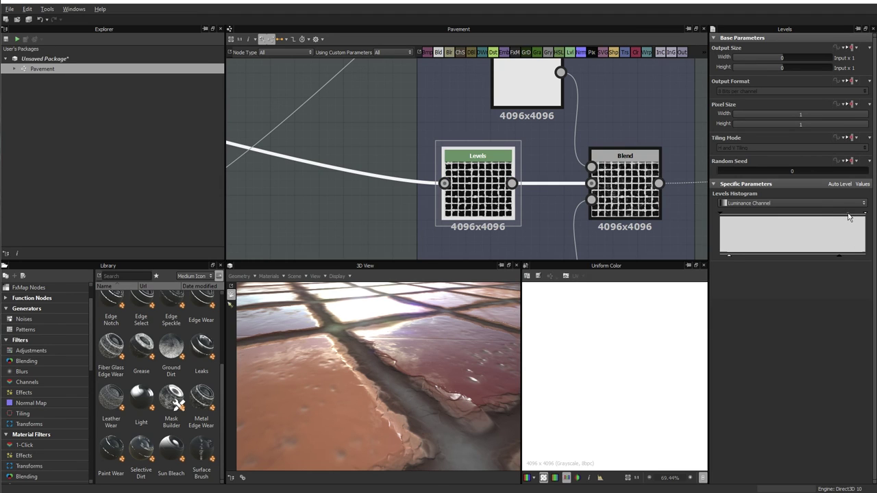
pyautogui.moveTo(431, 395)
pyautogui.mouseDown()
pyautogui.moveTo(429, 402)
pyautogui.moveTo(399, 399)
pyautogui.moveTo(396, 420)
pyautogui.moveTo(432, 418)
pyautogui.moveTo(412, 413)
pyautogui.moveTo(410, 391)
pyautogui.moveTo(419, 393)
pyautogui.moveTo(394, 404)
pyautogui.moveTo(430, 396)
pyautogui.mouseUp()
pyautogui.scroll(-2, 534, 140)
pyautogui.scroll(-2, 541, 151)
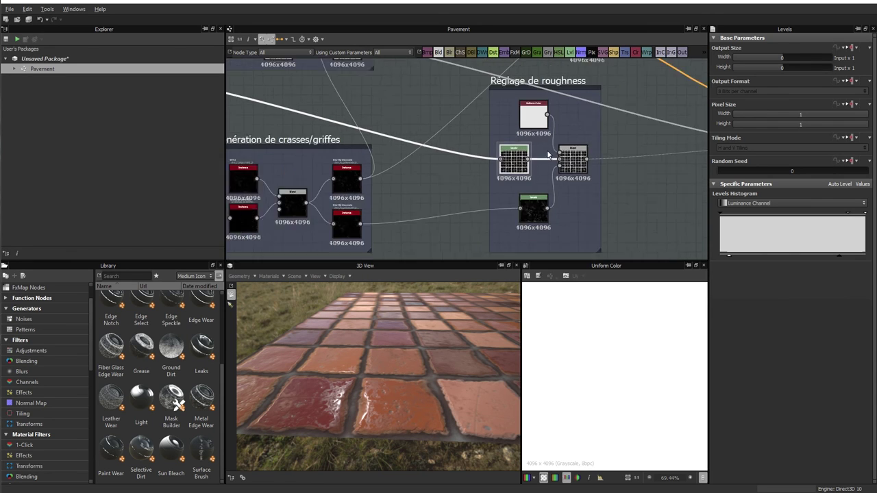
pyautogui.scroll(-1, 548, 163)
pyautogui.scroll(-1, 543, 170)
pyautogui.scroll(-1, 533, 178)
# Deselect all nodes and set the graph Output Size back to 10 (1024 px).
pyautogui.scroll(-1, 523, 185)
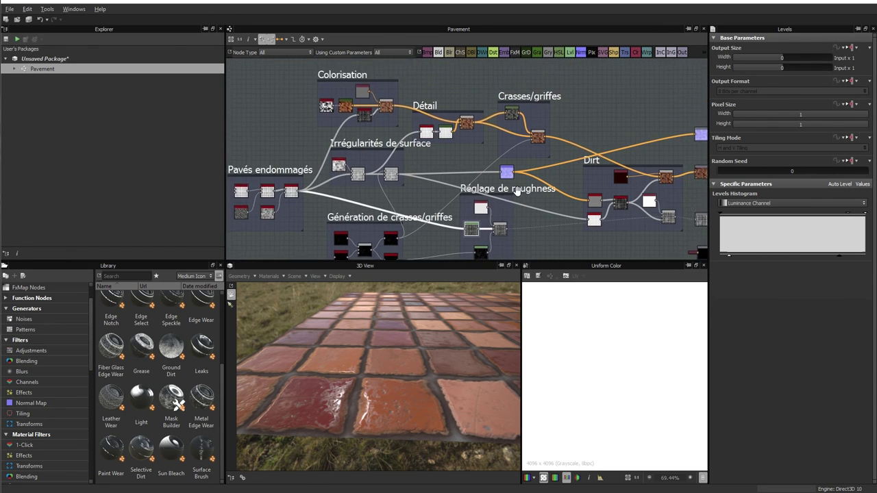
pyautogui.scroll(-1, 515, 192)
pyautogui.moveTo(550, 183); pyautogui.dragTo(534, 163, button='middle')
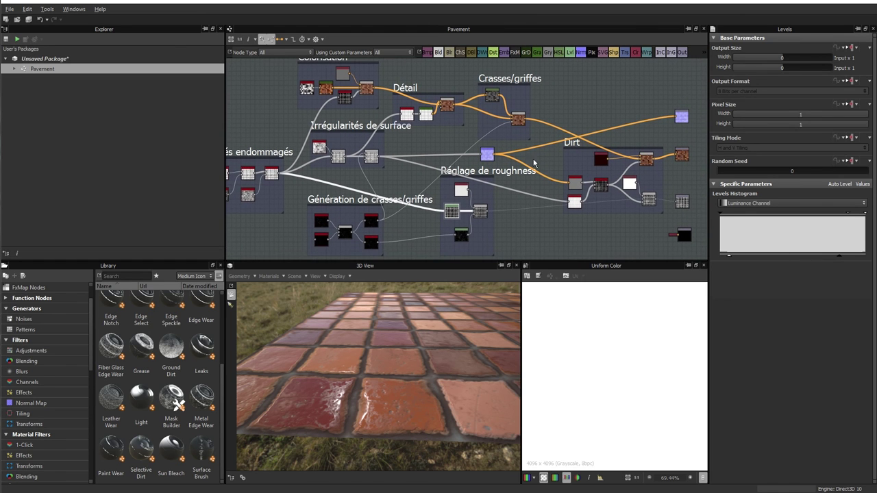
pyautogui.moveTo(344, 415)
pyautogui.mouseDown()
pyautogui.moveTo(413, 378)
pyautogui.moveTo(383, 389)
pyautogui.moveTo(407, 391)
pyautogui.moveTo(357, 388)
pyautogui.mouseUp()
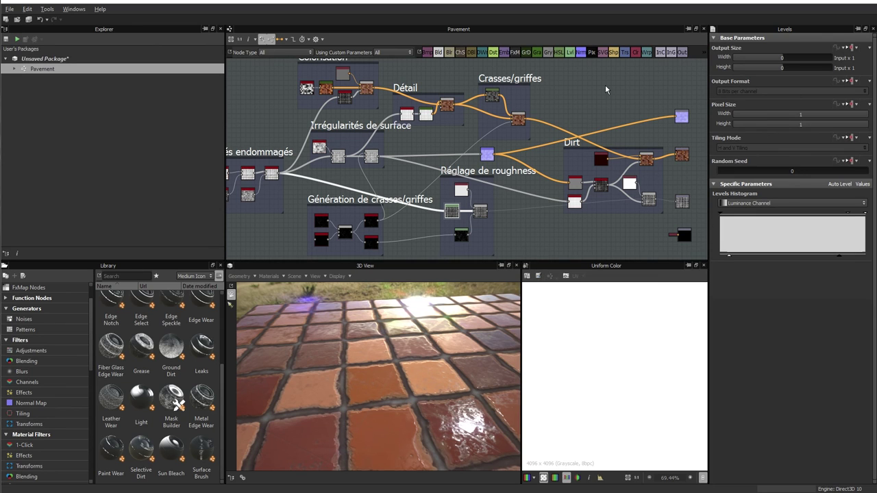
pyautogui.click(411, 181)
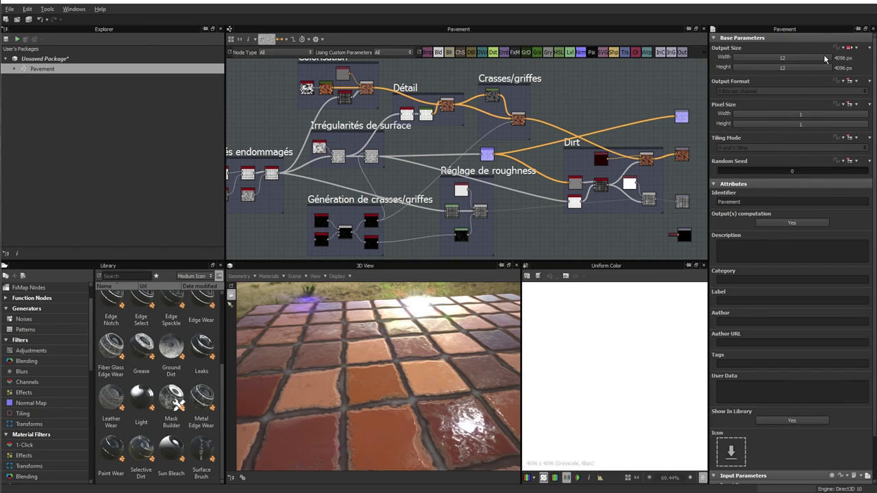
pyautogui.moveTo(824, 60); pyautogui.dragTo(794, 61)
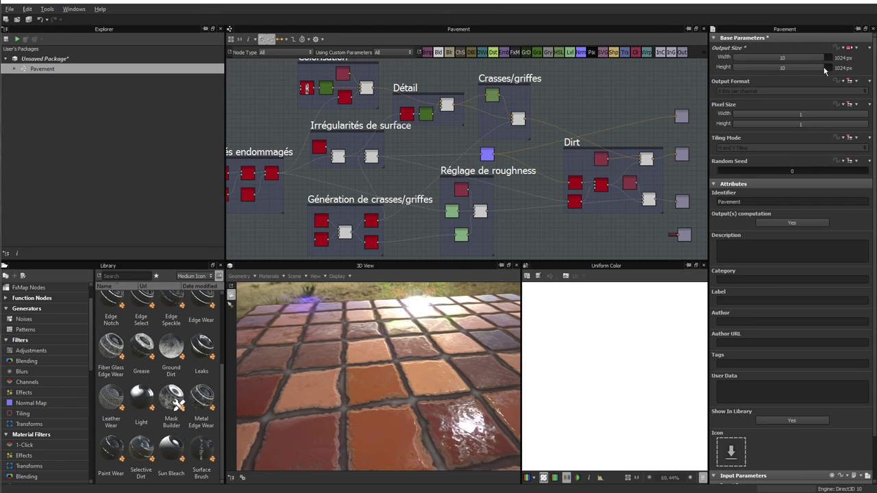
# Orbit the 3D preview so tiles run diagonally and zoom into the Pavés endommagés frame.
pyautogui.moveTo(430, 415); pyautogui.dragTo(414, 416)
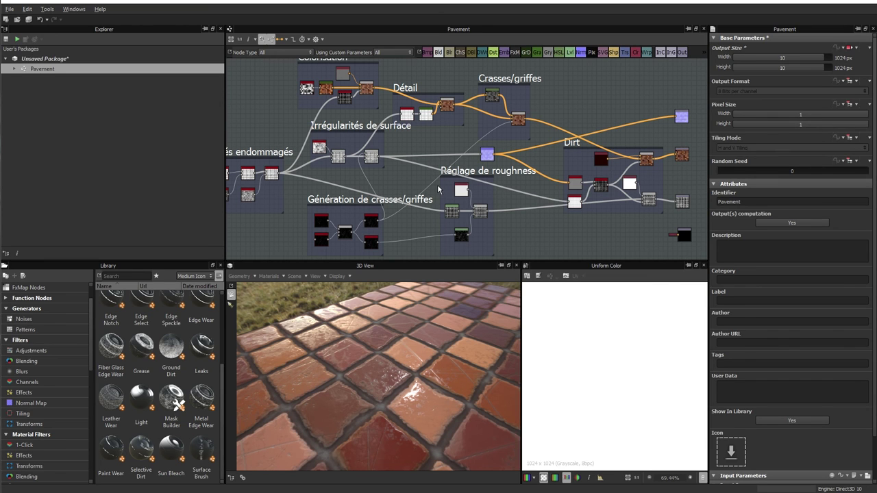
pyautogui.moveTo(336, 161); pyautogui.dragTo(384, 165, button='middle')
pyautogui.scroll(4, 372, 125)
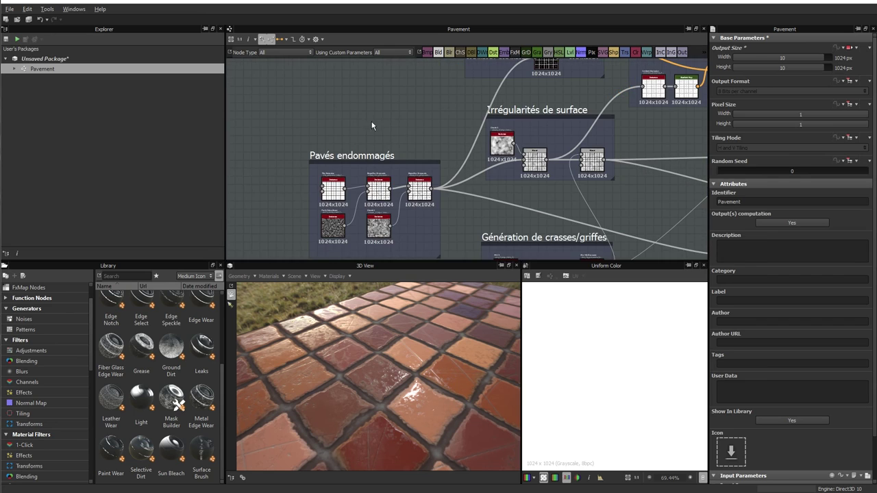
pyautogui.moveTo(372, 125); pyautogui.dragTo(376, 137, button='middle')
# Select the Tile Generator in Pavés endommagés, showing Number X and Number Y at 10.
pyautogui.click(336, 201)
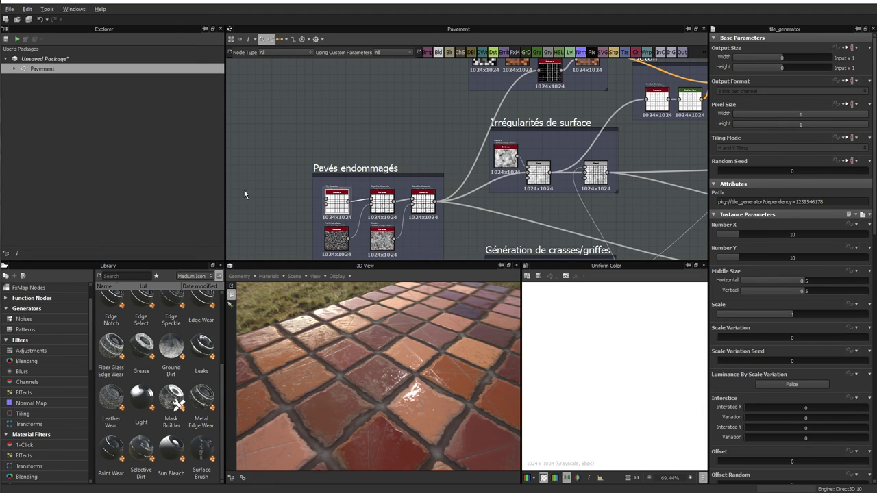
pyautogui.scroll(2, 303, 205)
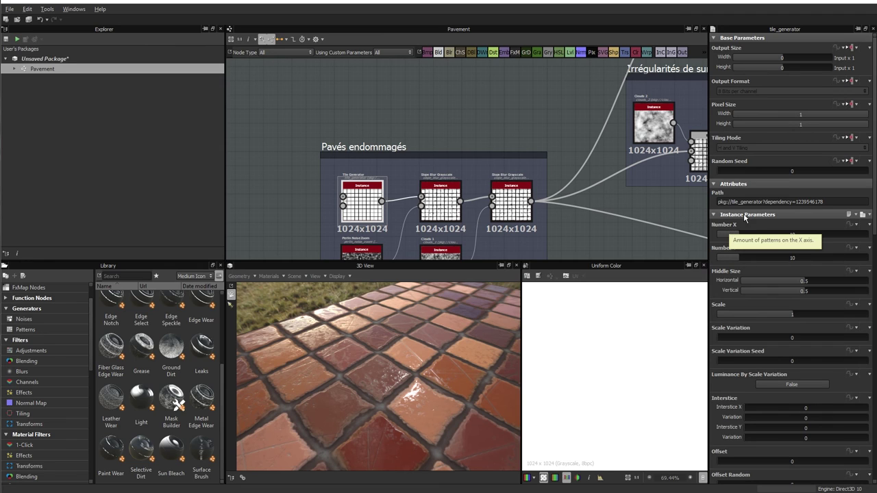
# Expose the Tile Generator's Number X as a graph input named Nb X.
pyautogui.click(855, 225)
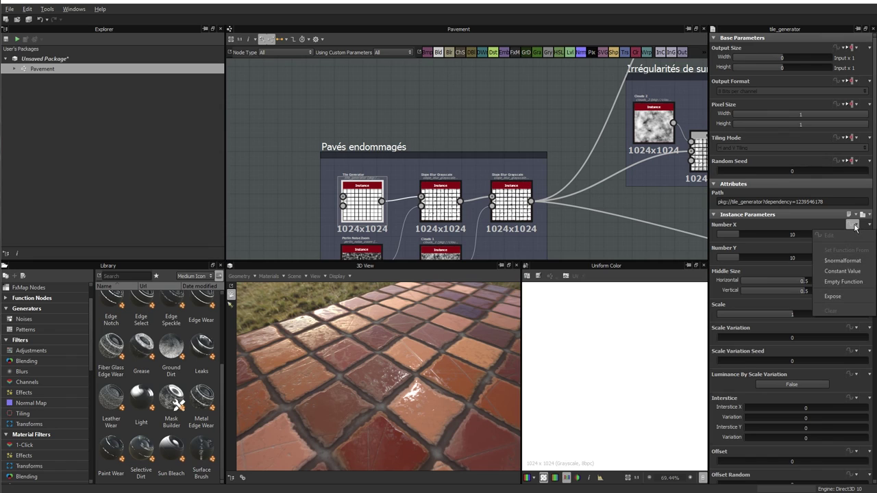
pyautogui.click(833, 296)
pyautogui.write('Nb X')
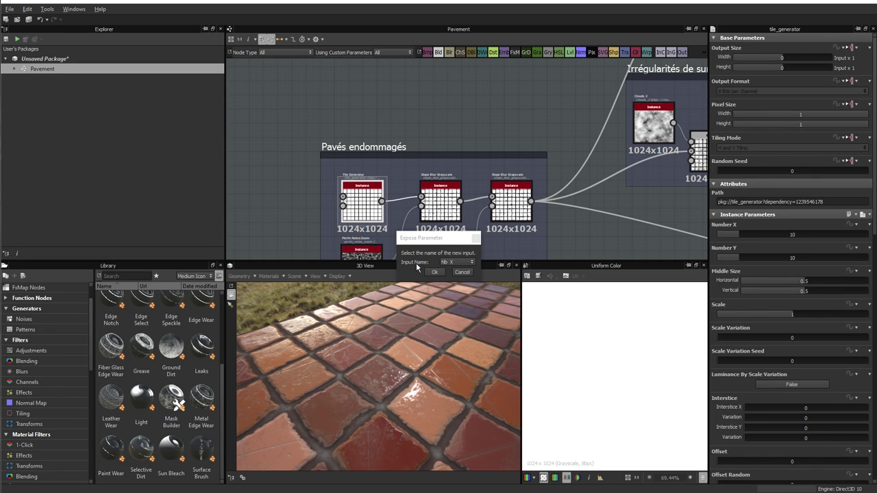
pyautogui.click(461, 263)
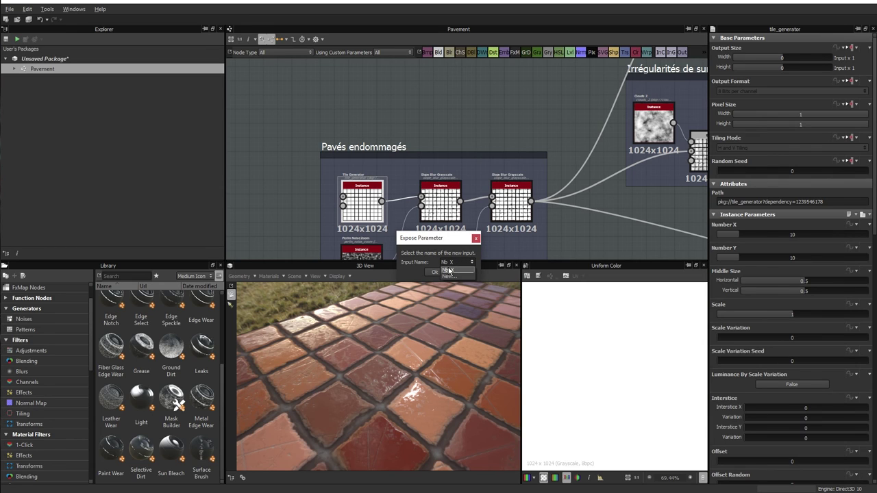
pyautogui.click(449, 270)
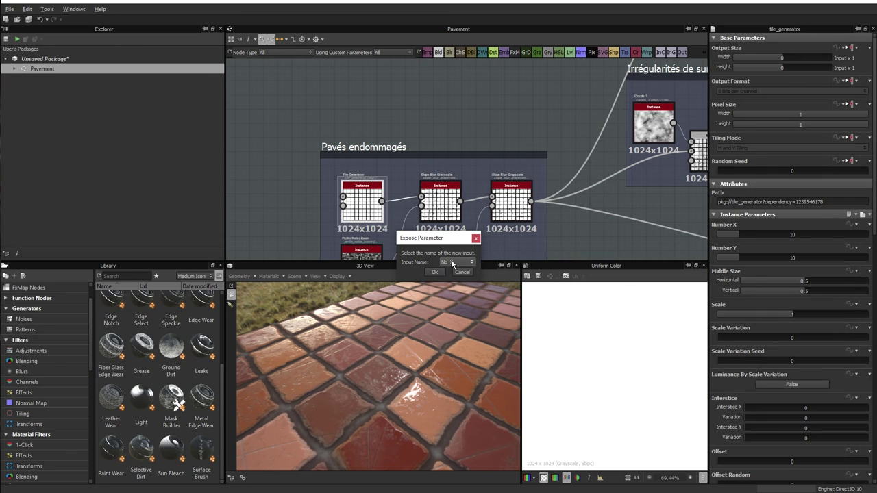
pyautogui.click(453, 263)
pyautogui.click(450, 272)
pyautogui.click(434, 272)
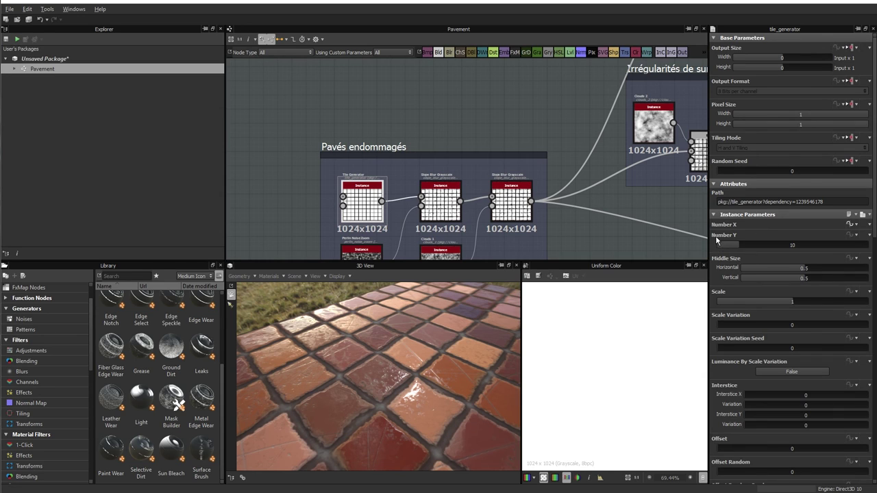
# Expose Number Y as a graph input named Nb Y.
pyautogui.click(853, 235)
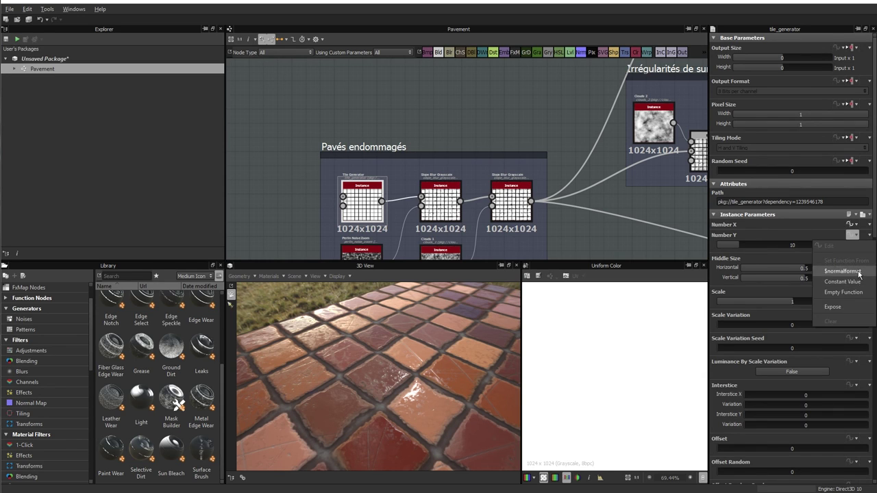
pyautogui.click(836, 306)
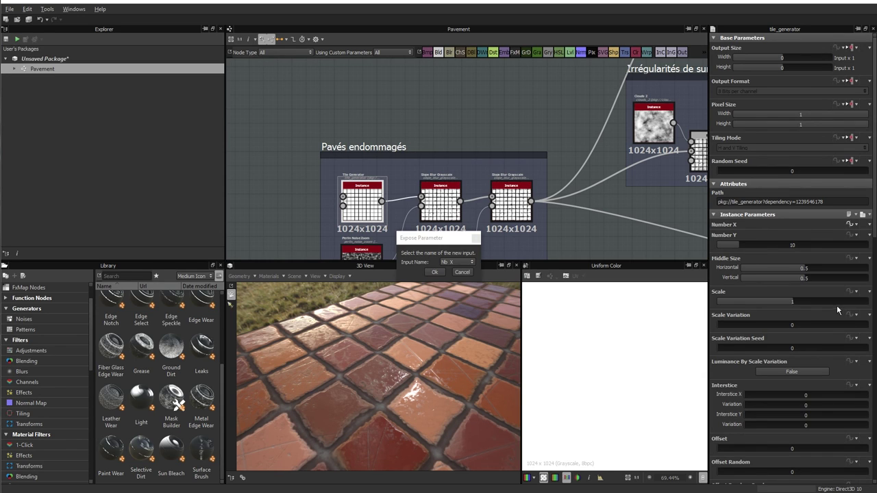
pyautogui.click(459, 263)
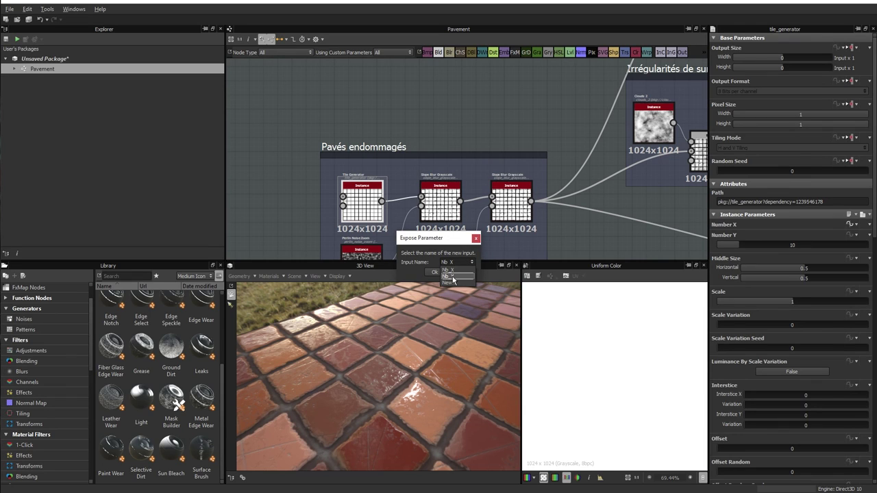
pyautogui.click(452, 277)
pyautogui.click(433, 272)
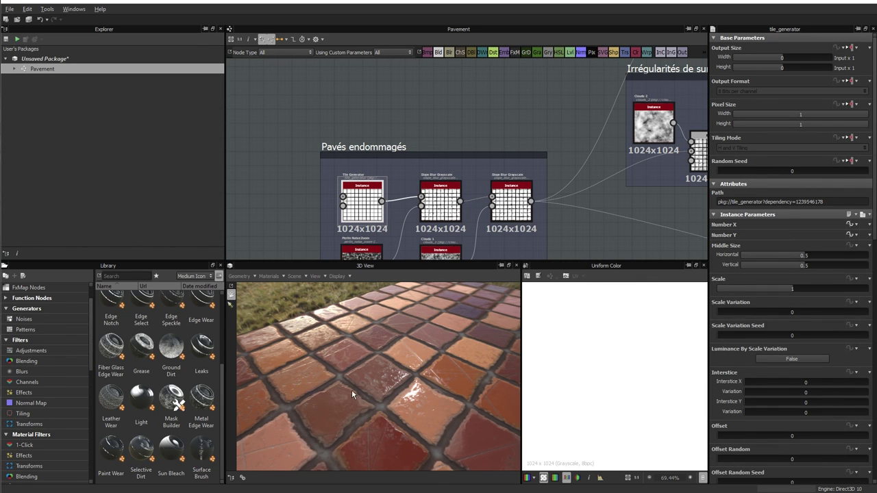
pyautogui.moveTo(503, 146)
pyautogui.mouseDown(button='middle')
pyautogui.moveTo(390, 256)
pyautogui.moveTo(480, 181)
pyautogui.mouseUp(button='middle')
# On the Tile Generator feeding the Gradient Map, link Number X to Nb_X and Number Y to Nb_Y.
pyautogui.scroll(3, 480, 158)
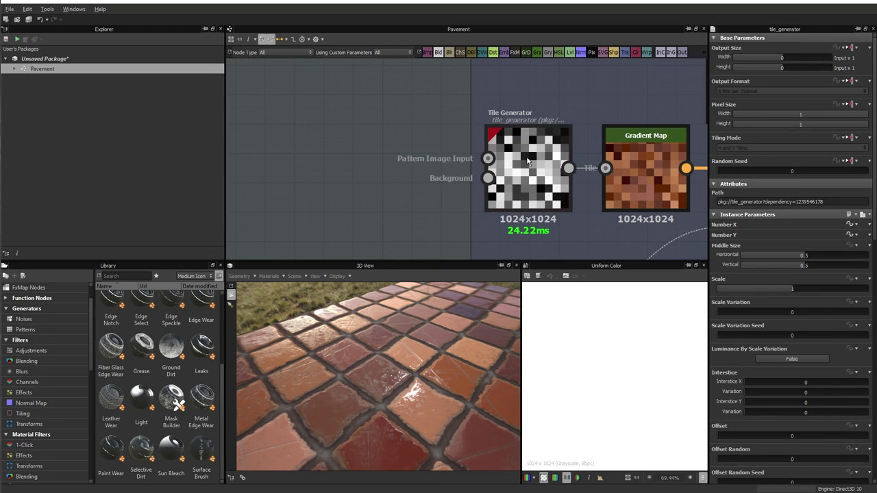
pyautogui.click(524, 161)
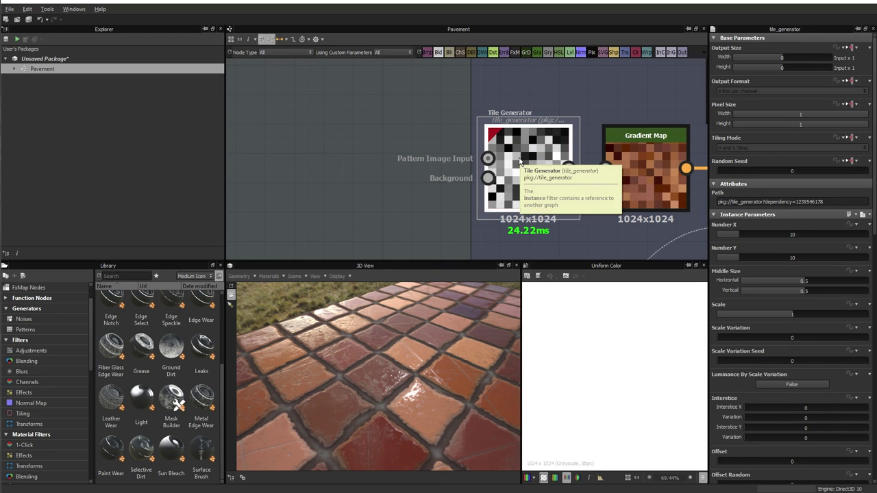
pyautogui.click(852, 224)
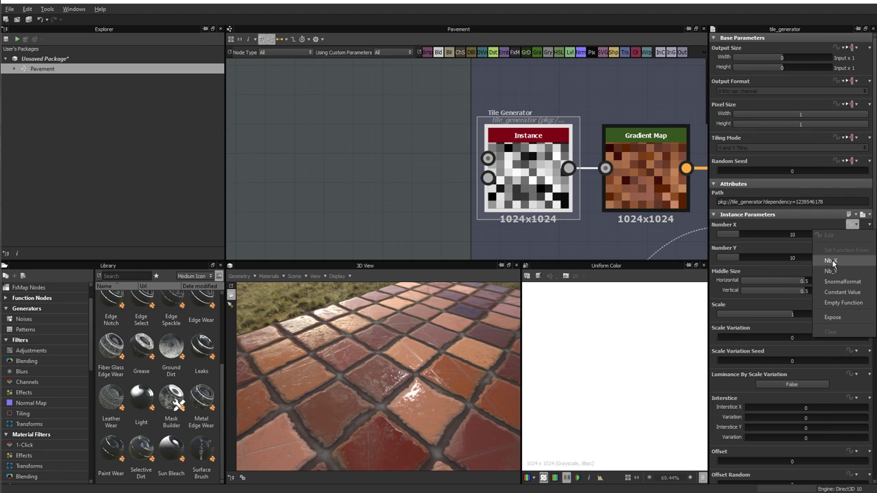
pyautogui.click(832, 260)
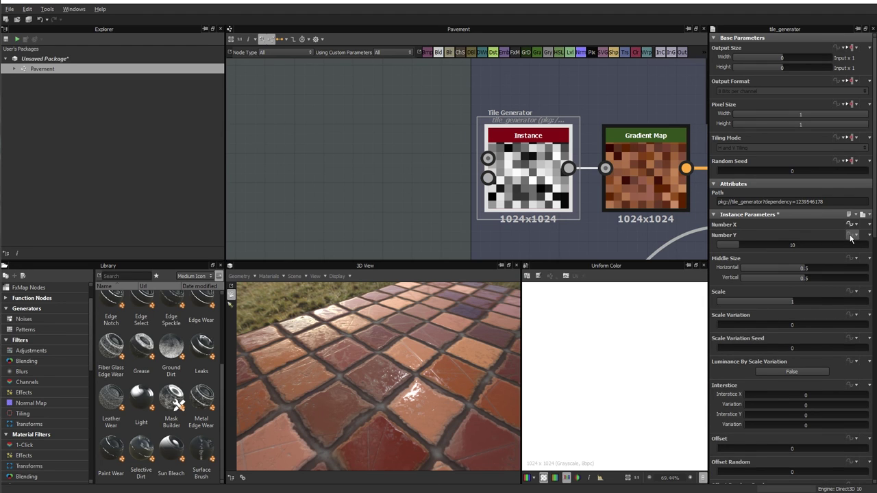
pyautogui.click(852, 235)
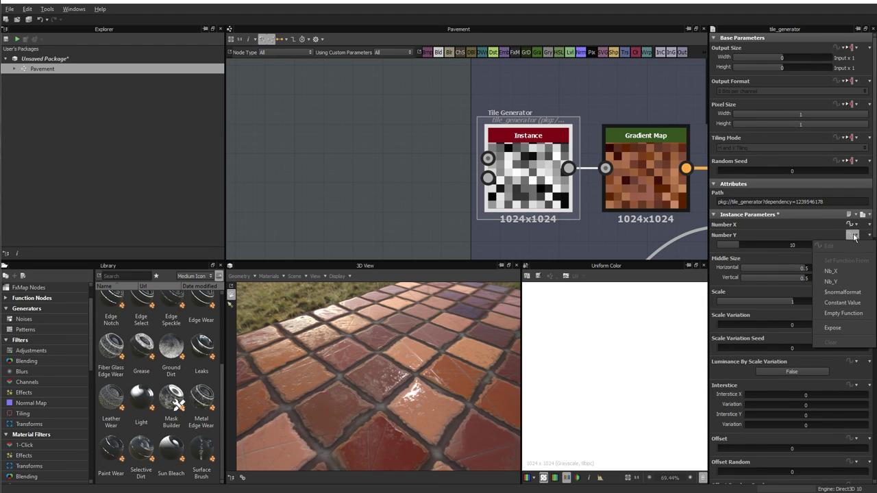
pyautogui.click(831, 281)
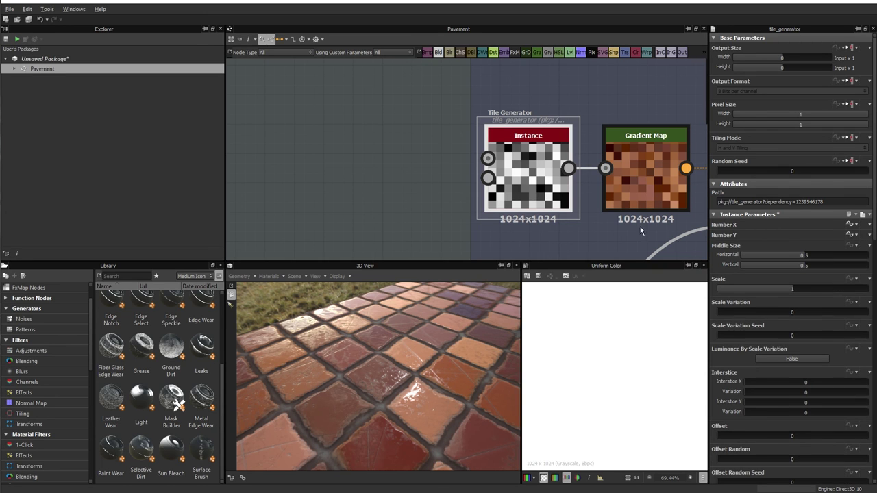
pyautogui.scroll(-3, 414, 191)
pyautogui.moveTo(698, 171); pyautogui.dragTo(541, 110, button='middle')
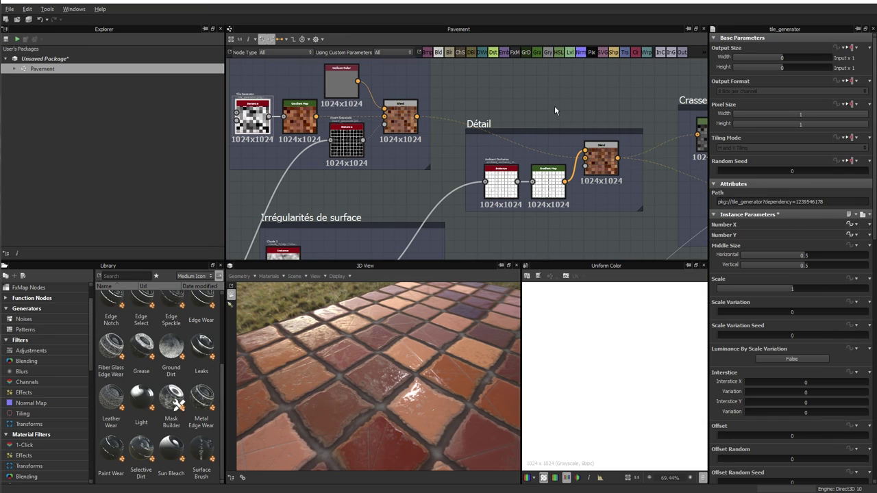
# Show the Pavement graph's Input Parameters and expand the Number X and Number Y settings.
pyautogui.click(531, 97)
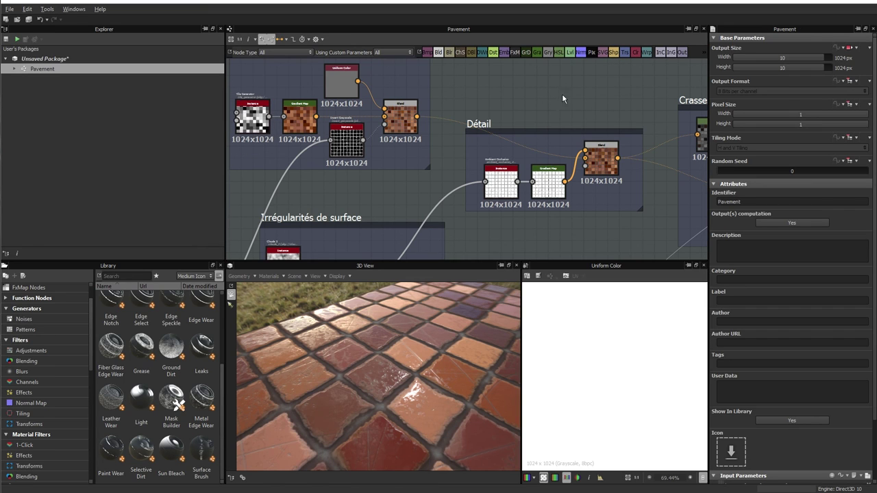
pyautogui.scroll(-3, 780, 288)
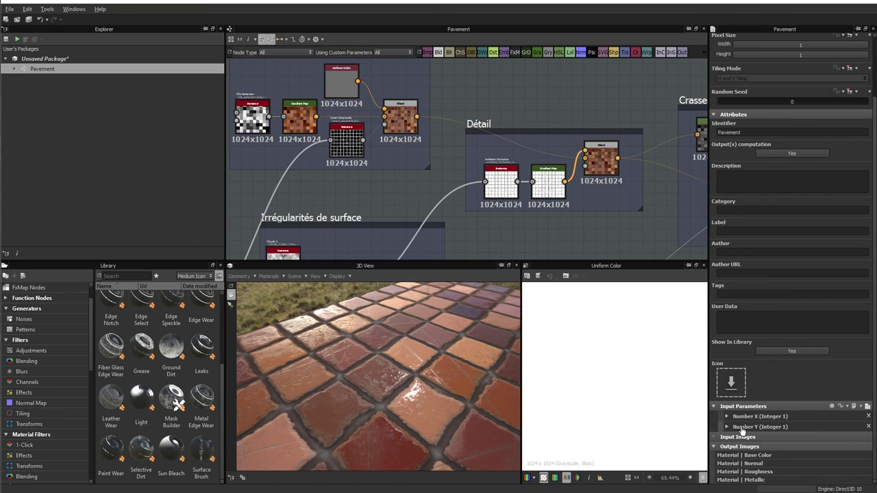
pyautogui.click(726, 415)
pyautogui.scroll(-5, 772, 363)
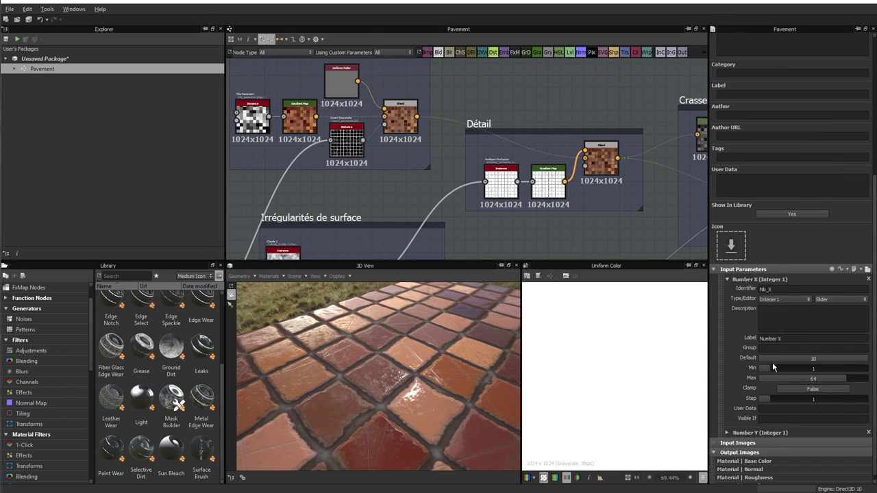
pyautogui.click(727, 426)
pyautogui.scroll(-5, 765, 274)
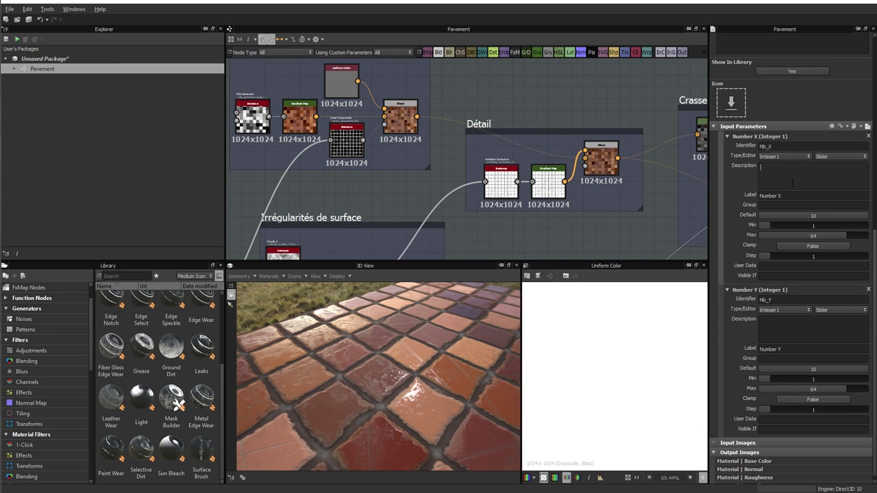
# Describe Number X as 'Nombre de pavés en largeur' and start Number Y's 'Nombre de pavés en hauteur'.
pyautogui.write('Nom')
pyautogui.write('en l')
pyautogui.write('geur')
pyautogui.hotkey('ctrl', 'shift', 'Left')
pyautogui.hotkey('ctrl', 'shift', 'Left')
pyautogui.hotkey('ctrl', 'shift', 'Left')
pyautogui.hotkey('ctrl', 'shift', 'Left')
pyautogui.hotkey('ctrl', 'shift', 'Left')
pyautogui.hotkey('ctrl', 'c')
pyautogui.click(800, 329)
pyautogui.hotkey('ctrl', 'v')
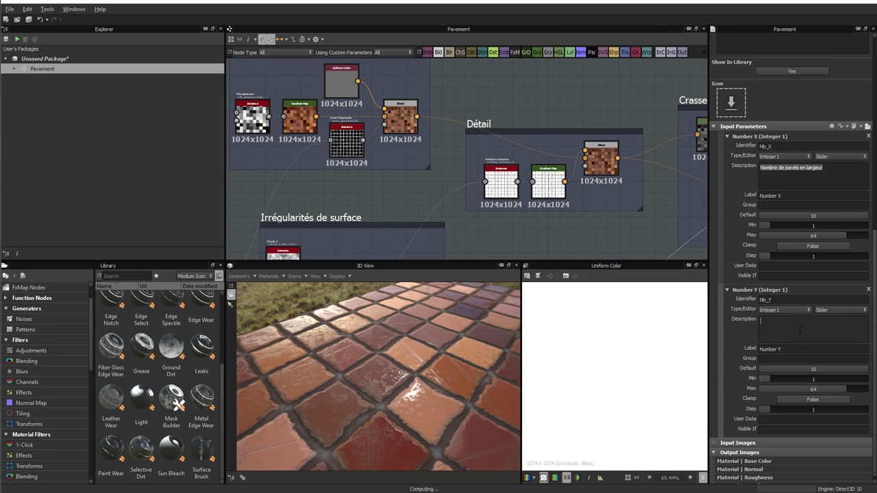
pyautogui.hotkey('ctrl', 'shift', 'Left')
pyautogui.write('ha')
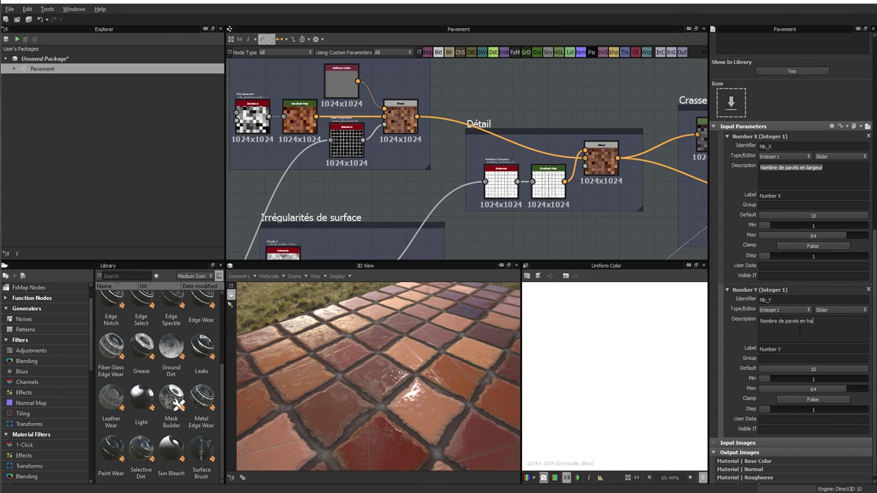
pyautogui.write('uteur')
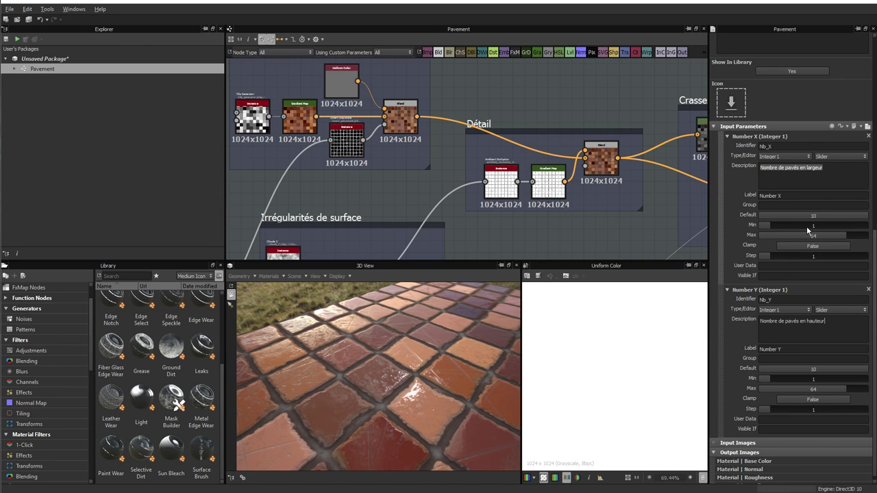
pyautogui.click(814, 218)
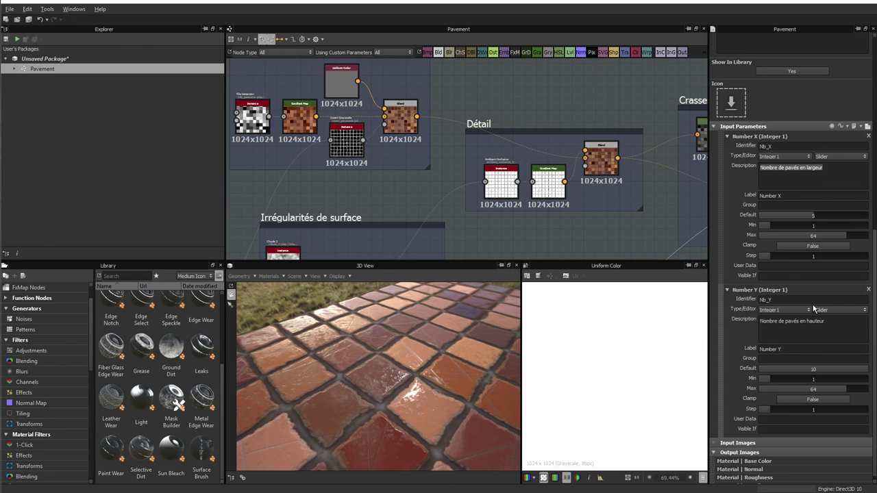
pyautogui.click(811, 370)
pyautogui.write('5')
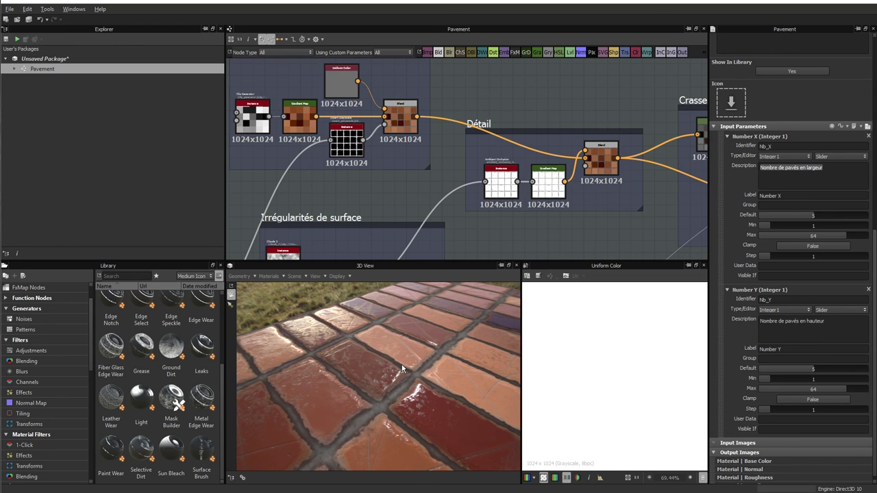
pyautogui.moveTo(402, 364)
pyautogui.mouseDown()
pyautogui.moveTo(434, 385)
pyautogui.moveTo(404, 370)
pyautogui.moveTo(414, 388)
pyautogui.moveTo(398, 383)
pyautogui.moveTo(404, 374)
pyautogui.moveTo(384, 379)
pyautogui.moveTo(427, 383)
pyautogui.moveTo(436, 411)
pyautogui.moveTo(424, 403)
pyautogui.moveTo(428, 372)
pyautogui.moveTo(422, 377)
pyautogui.mouseUp()
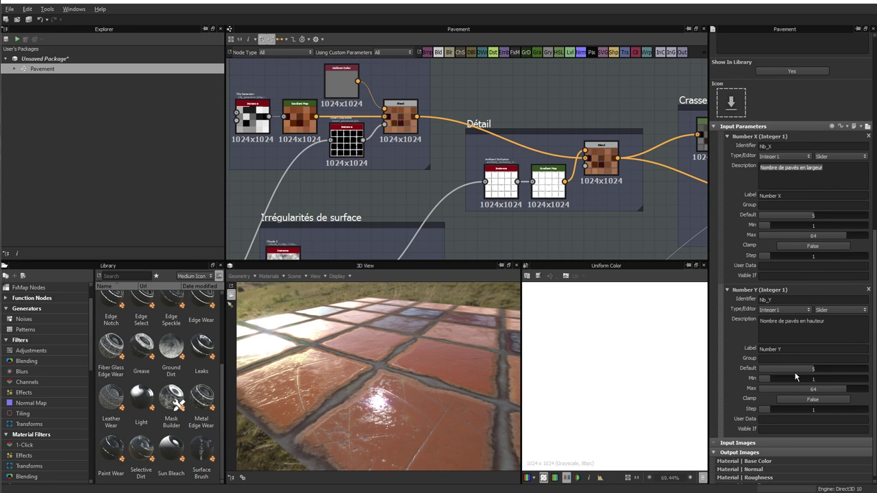
pyautogui.moveTo(819, 215); pyautogui.dragTo(867, 218)
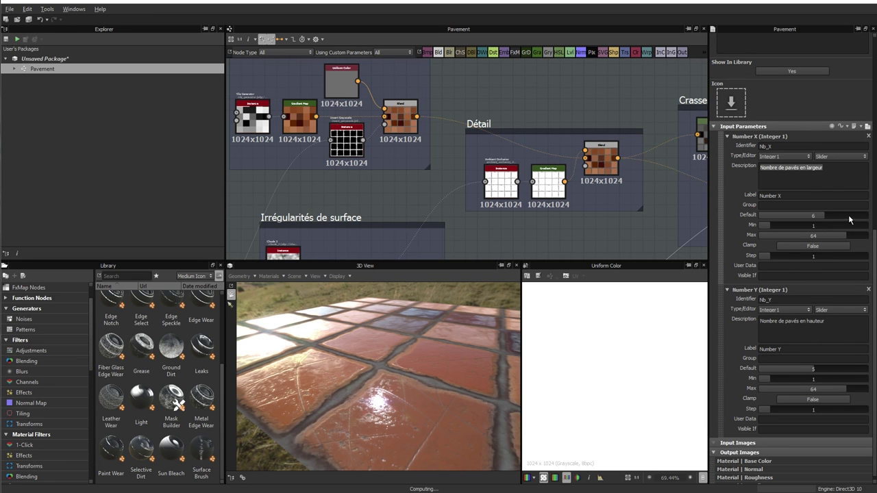
pyautogui.moveTo(813, 368); pyautogui.dragTo(826, 369)
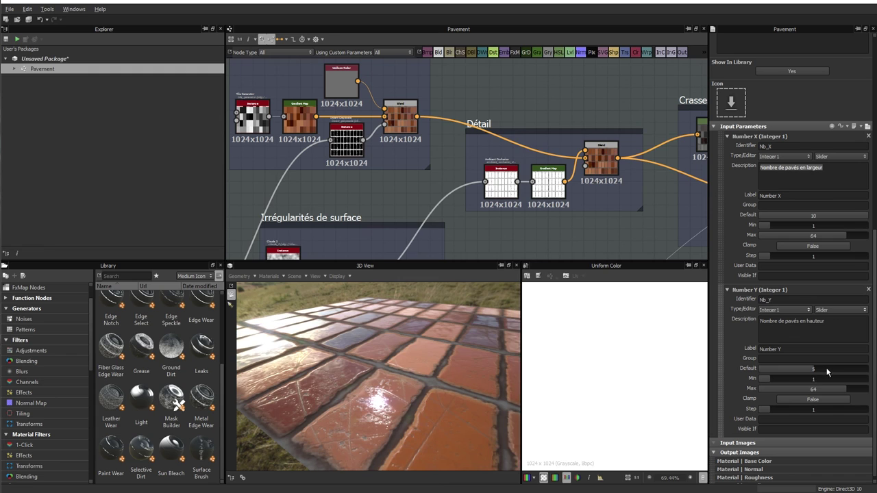
pyautogui.doubleClick(813, 215)
pyautogui.write('525')
pyautogui.press('Return')
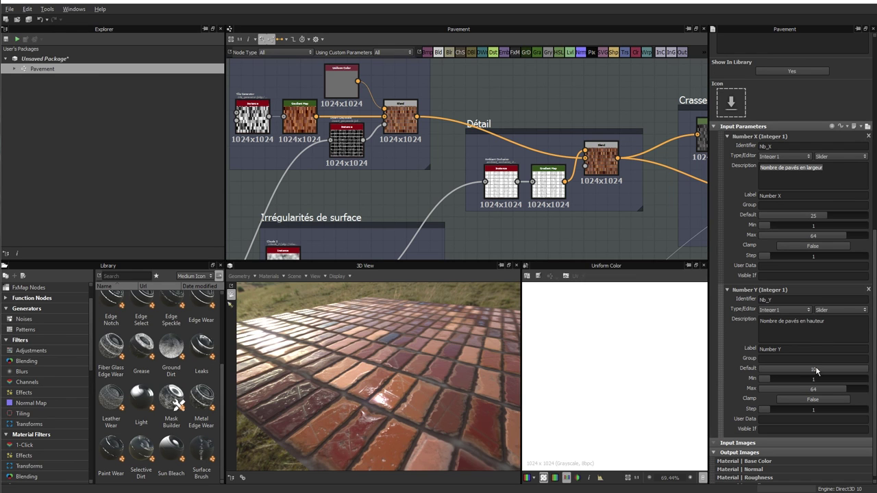
pyautogui.doubleClick(805, 369)
pyautogui.write('25')
pyautogui.press('Return')
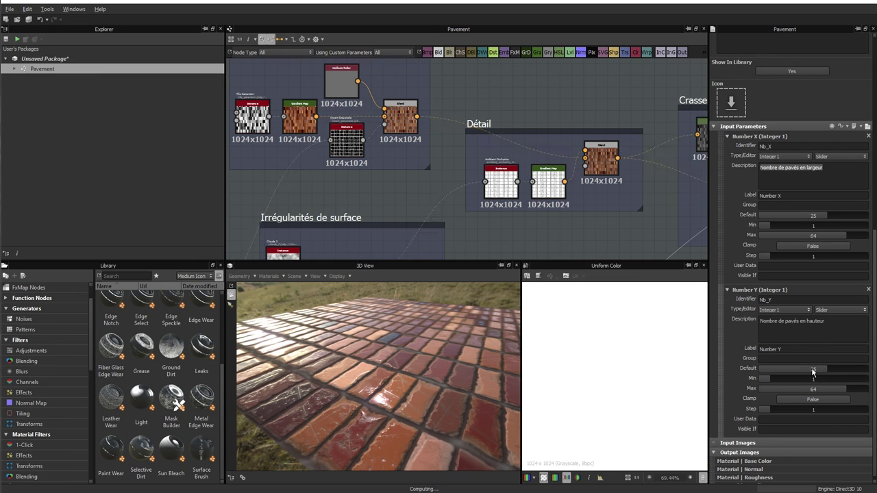
pyautogui.moveTo(356, 386)
pyautogui.mouseDown()
pyautogui.moveTo(381, 389)
pyautogui.moveTo(299, 385)
pyautogui.moveTo(303, 401)
pyautogui.moveTo(357, 376)
pyautogui.moveTo(374, 385)
pyautogui.moveTo(369, 411)
pyautogui.moveTo(383, 424)
pyautogui.mouseUp()
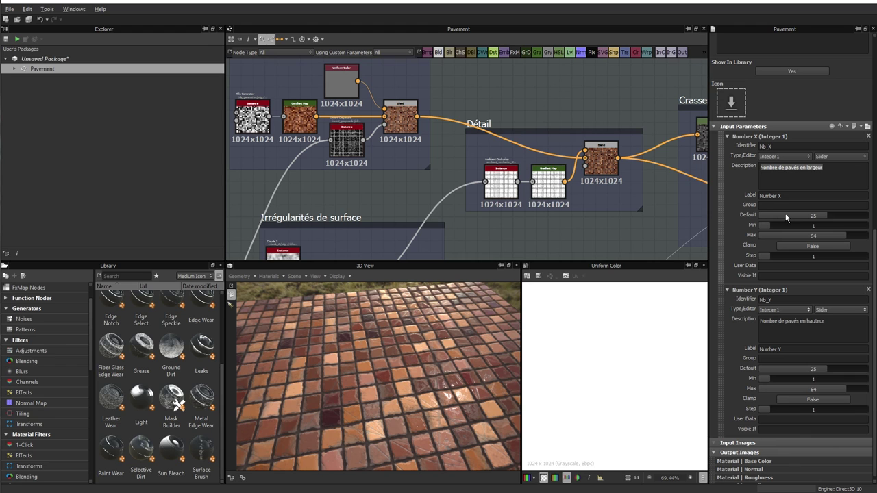
pyautogui.click(784, 215)
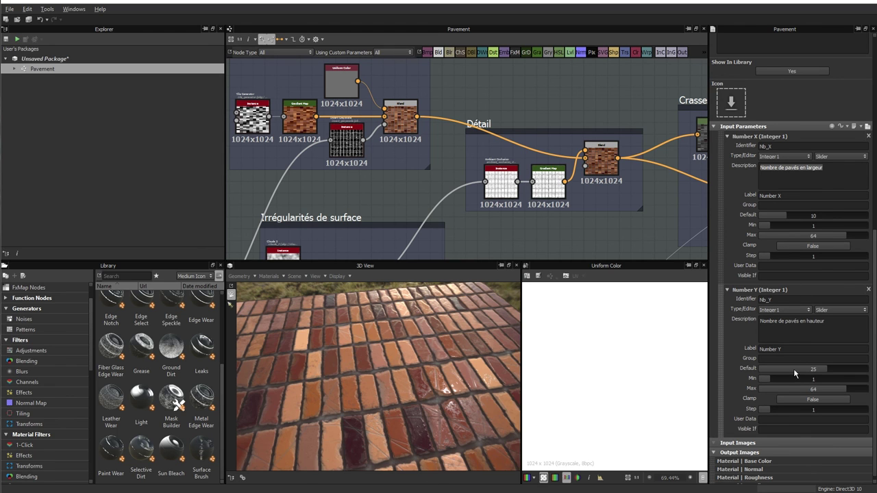
pyautogui.click(793, 369)
pyautogui.moveTo(791, 368); pyautogui.dragTo(786, 367)
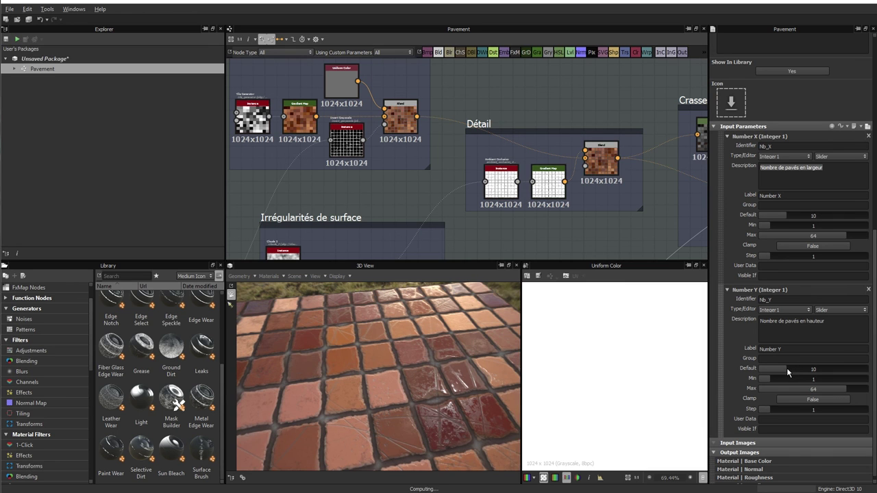
pyautogui.moveTo(384, 387)
pyautogui.mouseDown()
pyautogui.moveTo(439, 385)
pyautogui.moveTo(409, 380)
pyautogui.moveTo(418, 379)
pyautogui.mouseUp()
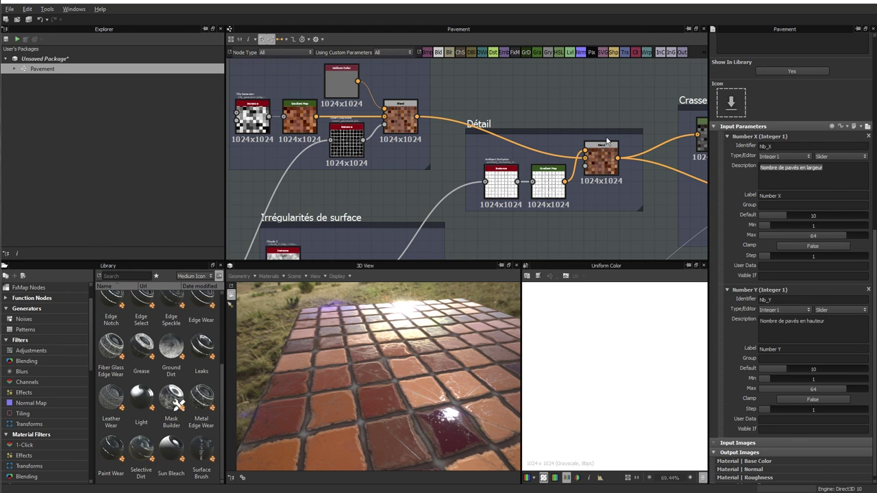
pyautogui.scroll(-5, 419, 147)
pyautogui.scroll(-2, 480, 202)
pyautogui.scroll(-1, 394, 157)
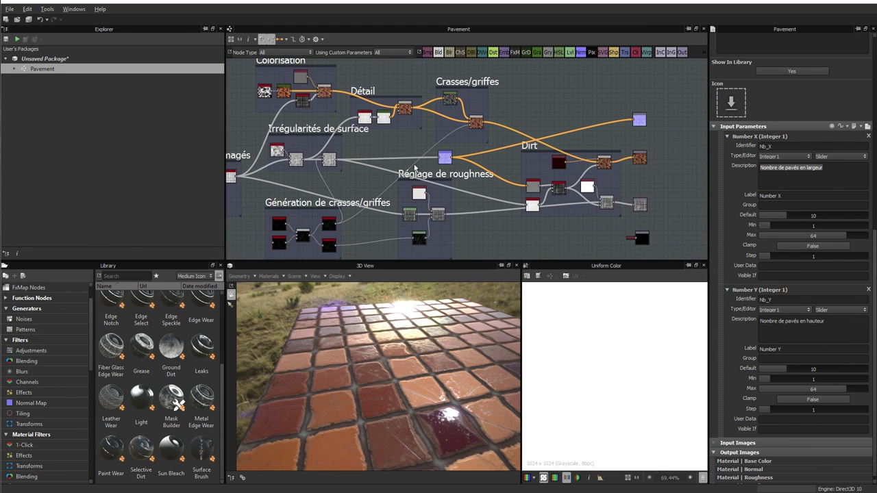
pyautogui.scroll(-1, 415, 169)
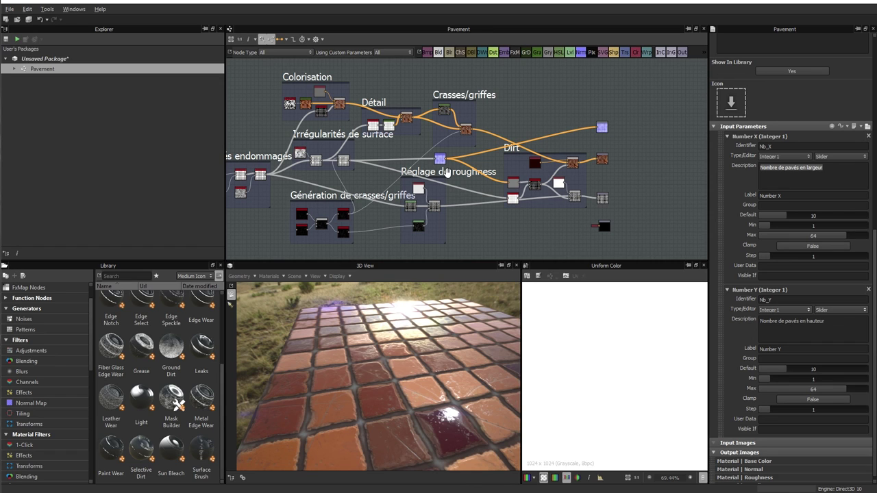